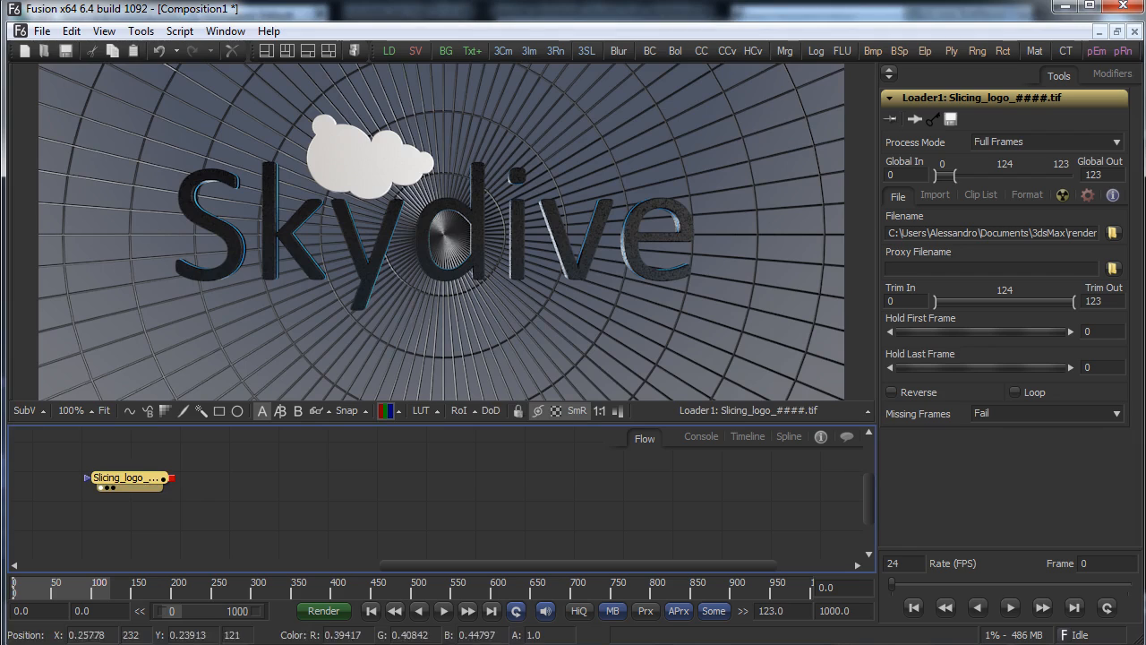
Set the composition's global end time to 123 and play back the loaded Skydive render sequence
left_click(72, 411)
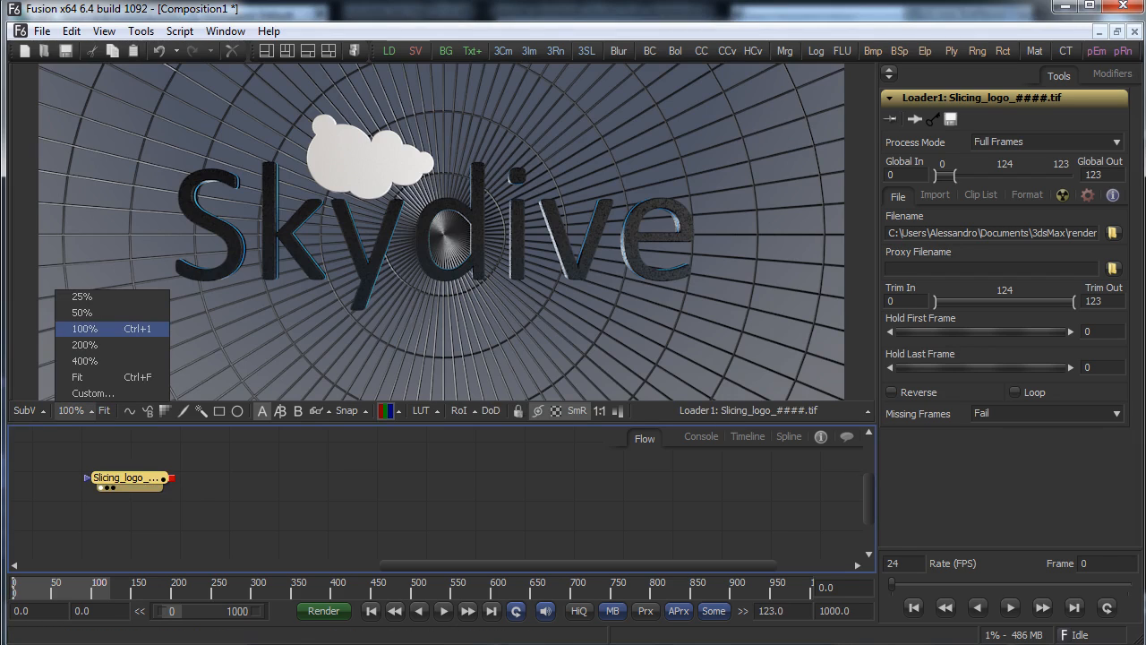
left_click(81, 377)
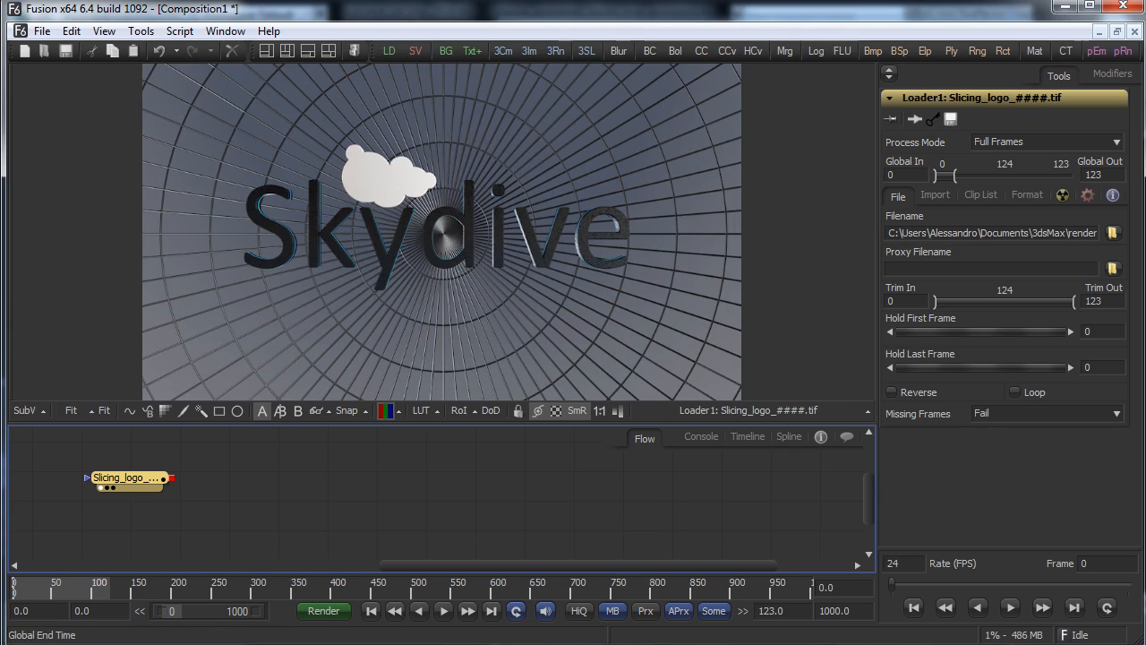
double_click(834, 611)
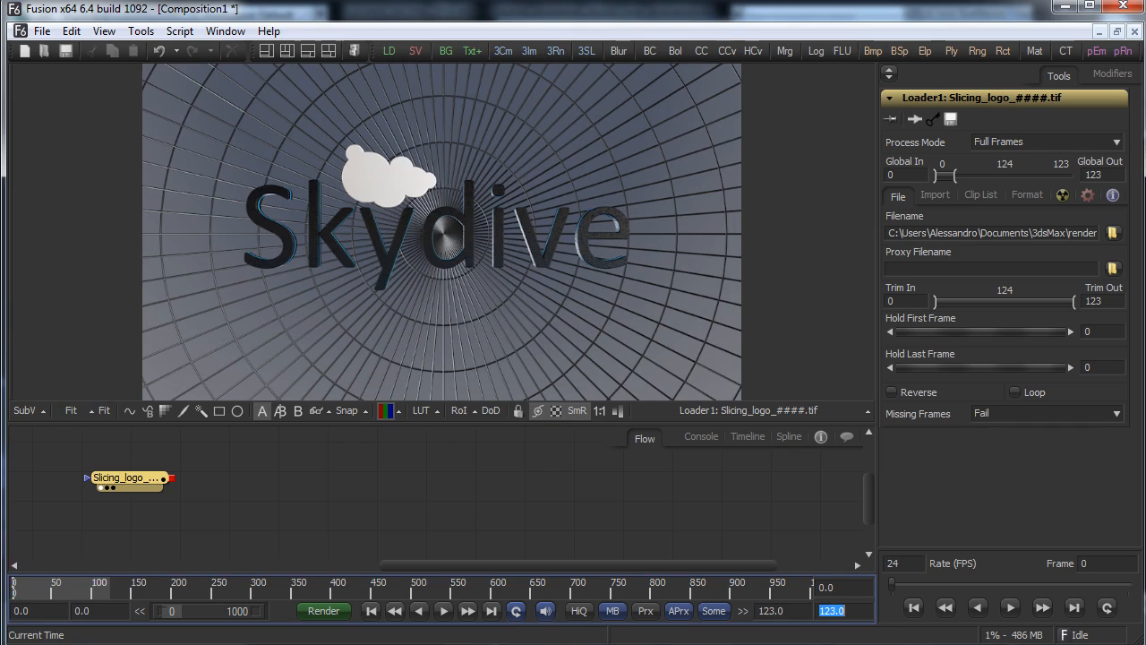
key("Return")
key("space")
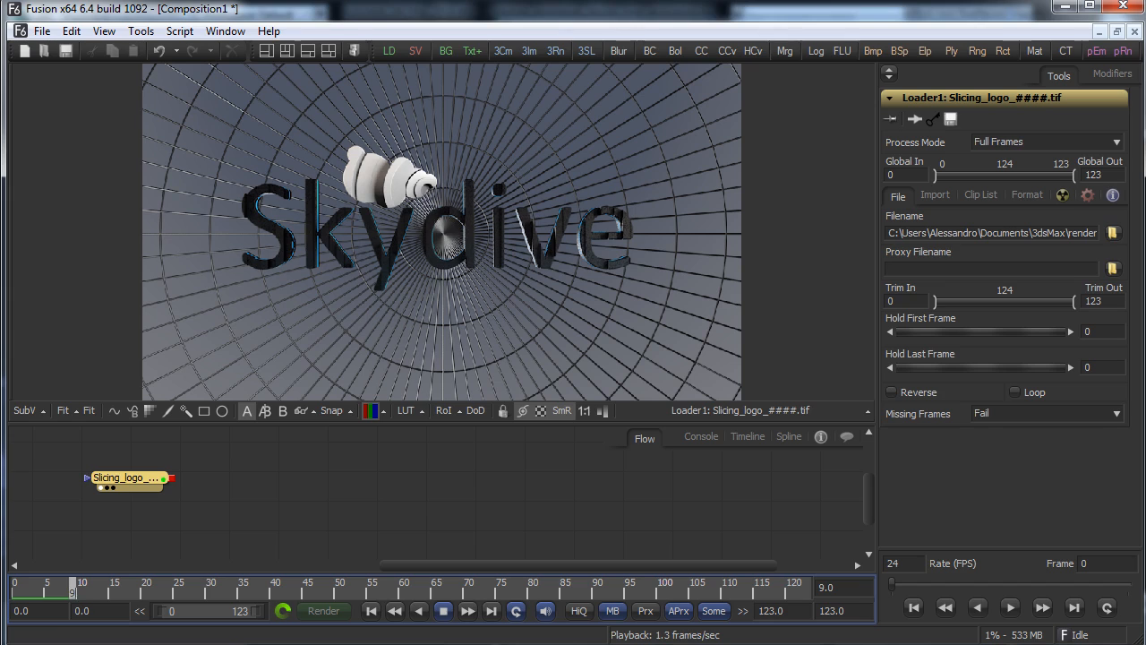
left_click(444, 611)
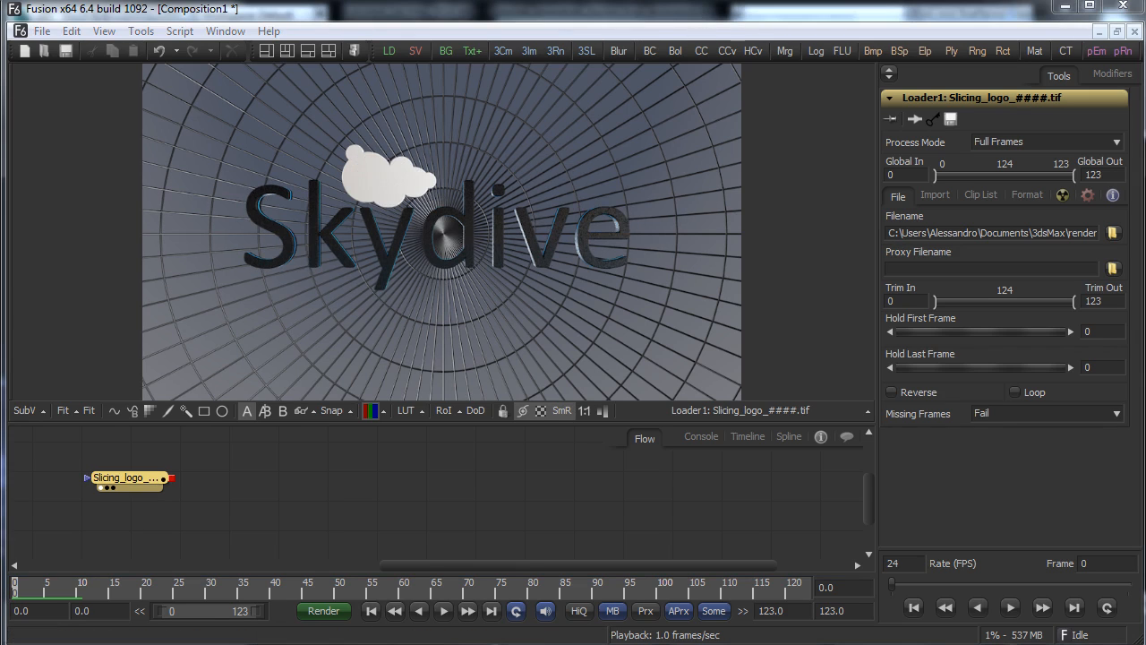
Add a Loader for the Slicing_logo__Object ID####.tif sequence, display it in the viewer and keep it below the main render's loader
right_click(239, 456)
mouse_move(278, 462)
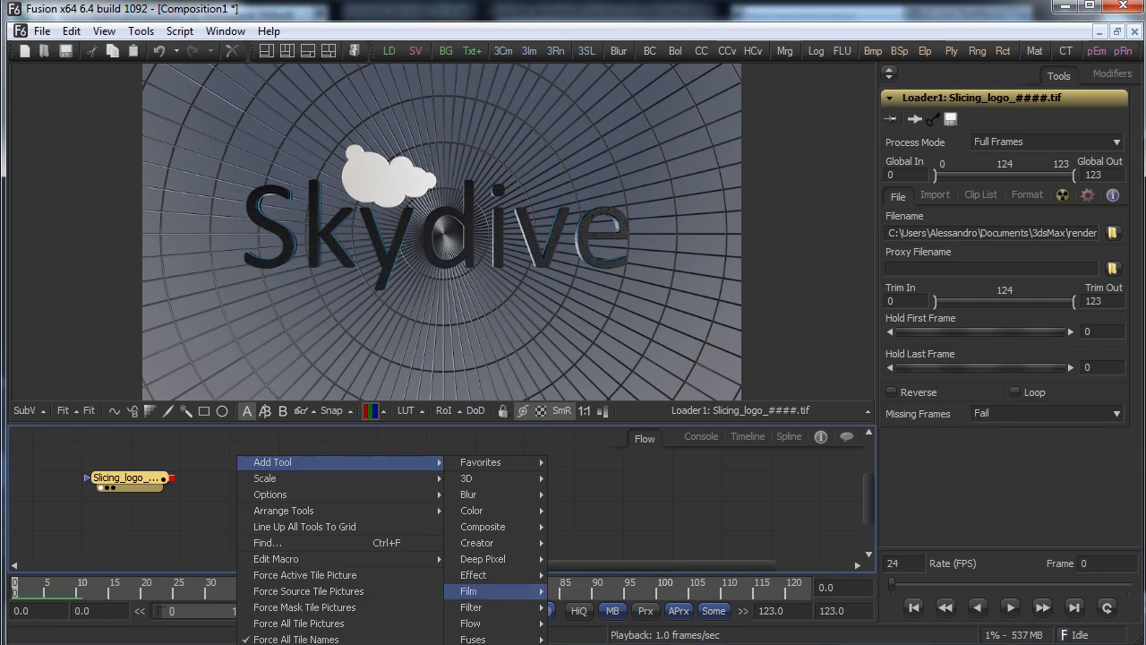
left_click(573, 644)
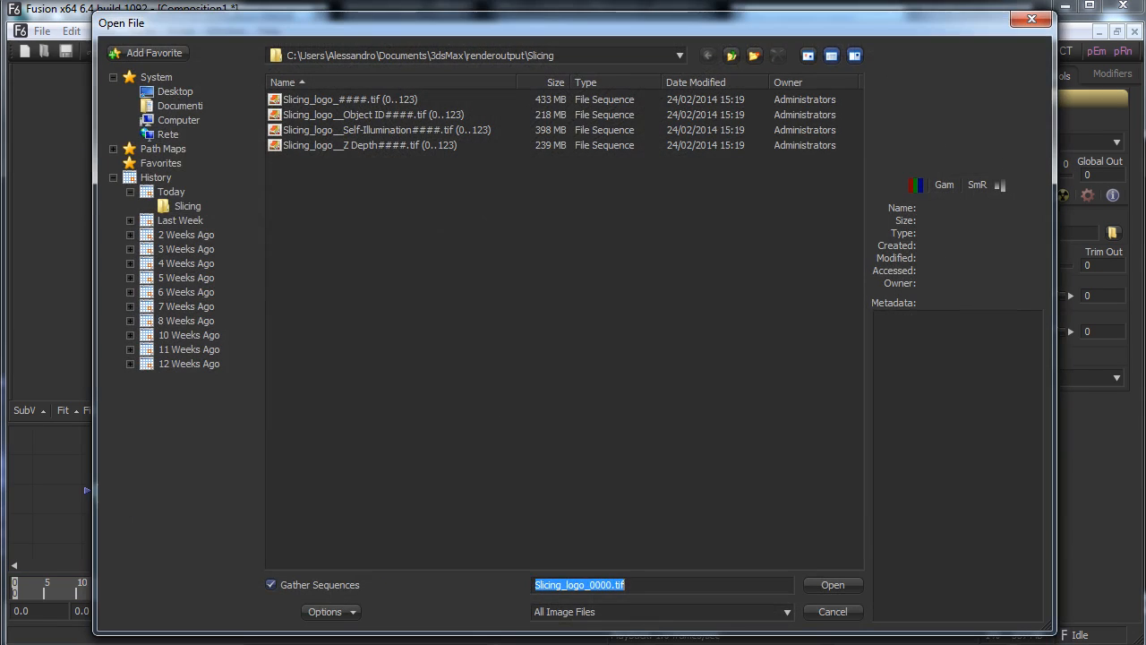
double_click(373, 115)
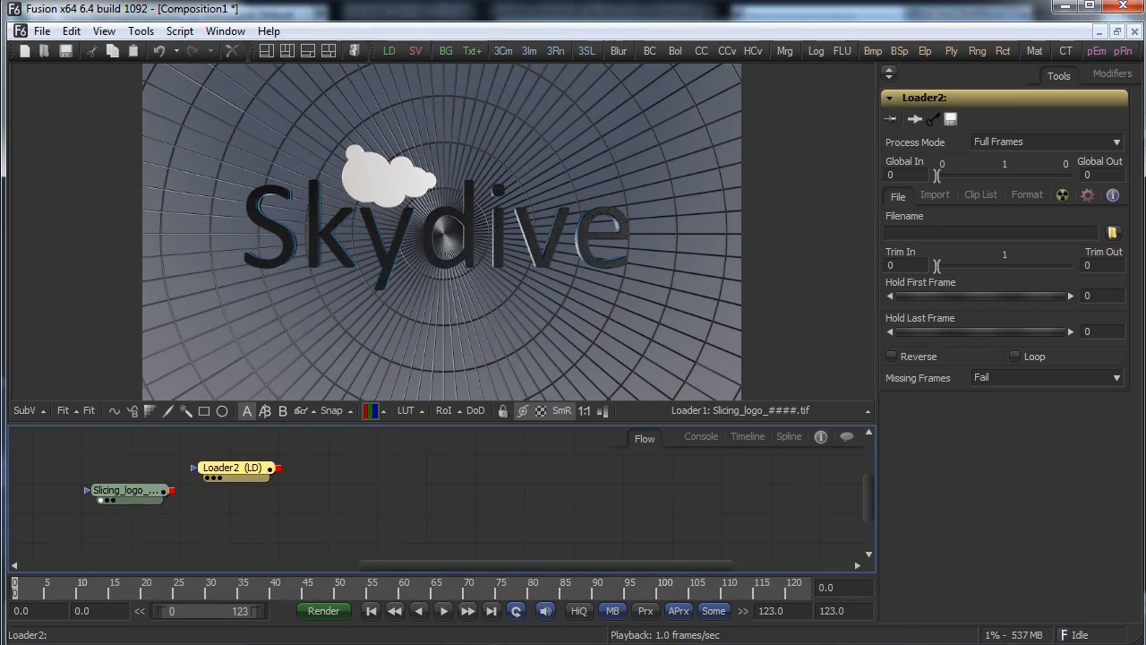
left_click_drag(235, 467, 304, 345)
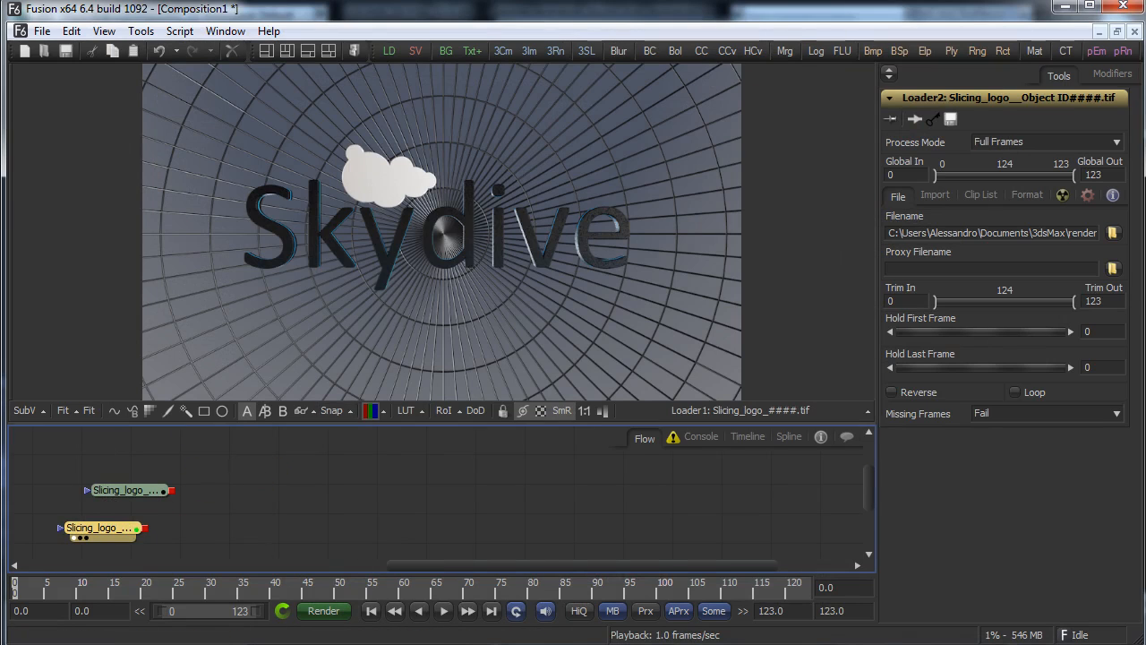
left_click_drag(339, 424, 339, 392)
left_click_drag(127, 459, 108, 450)
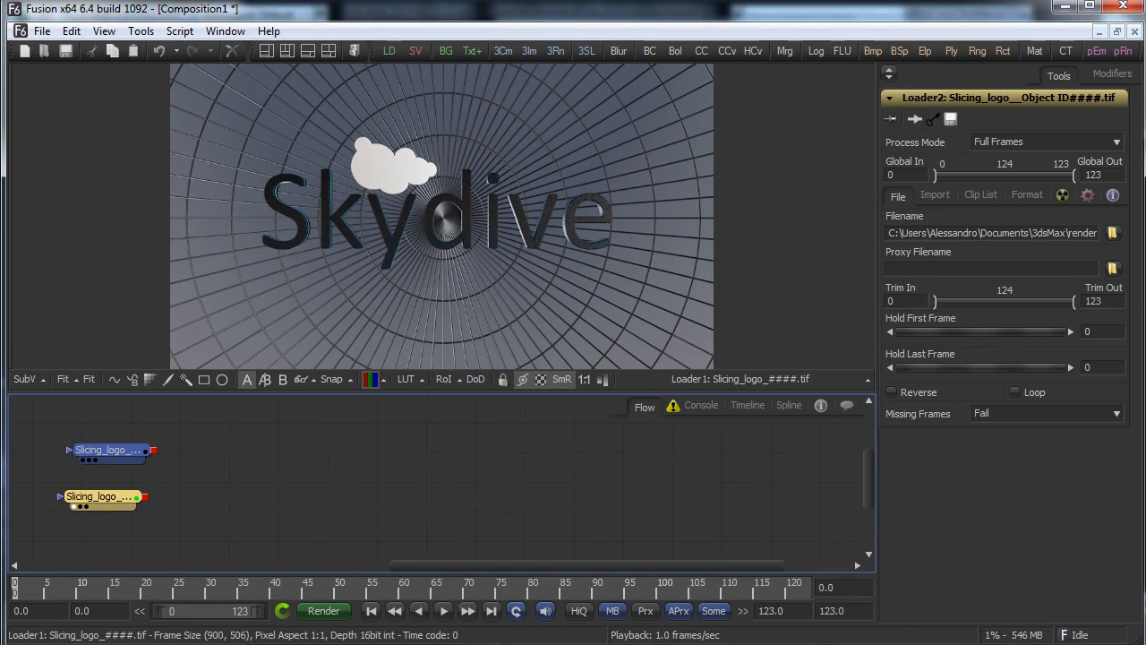
Add a third Loader without choosing a file and place it below and beside the Object ID loader
right_click(352, 471)
mouse_move(430, 477)
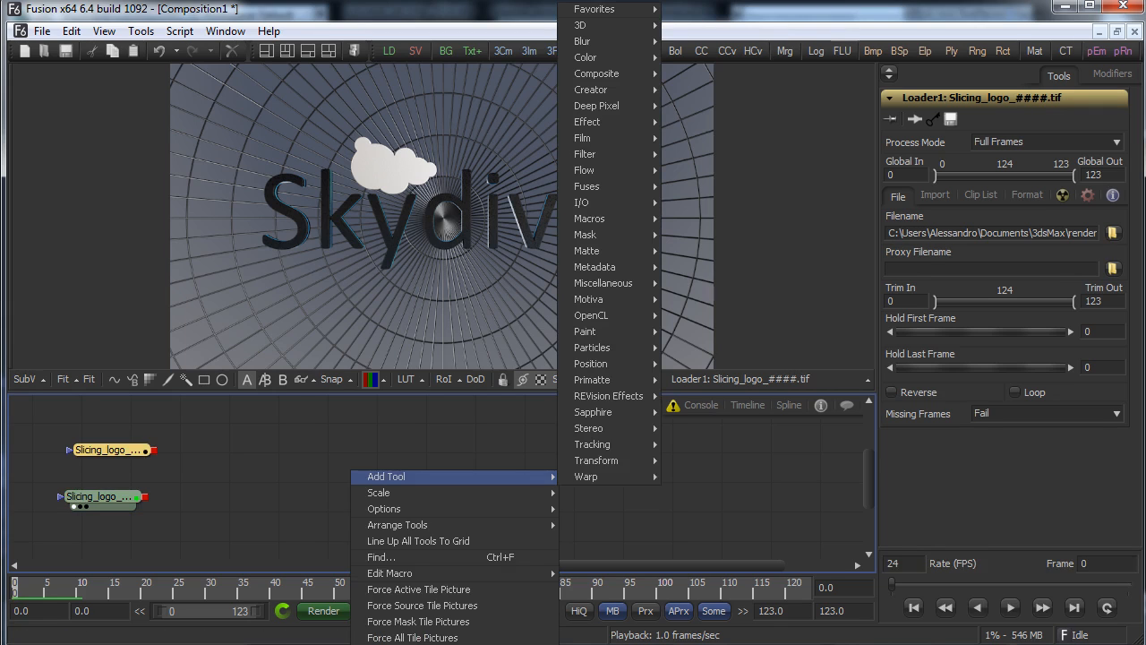
mouse_move(609, 202)
left_click(690, 203)
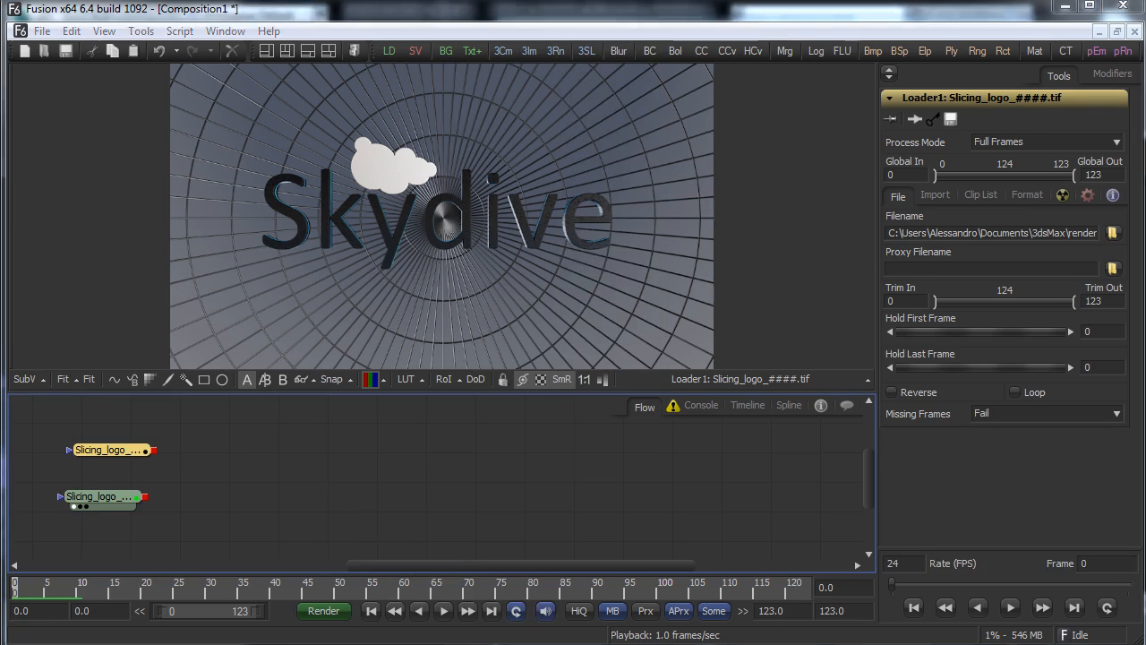
key("Escape")
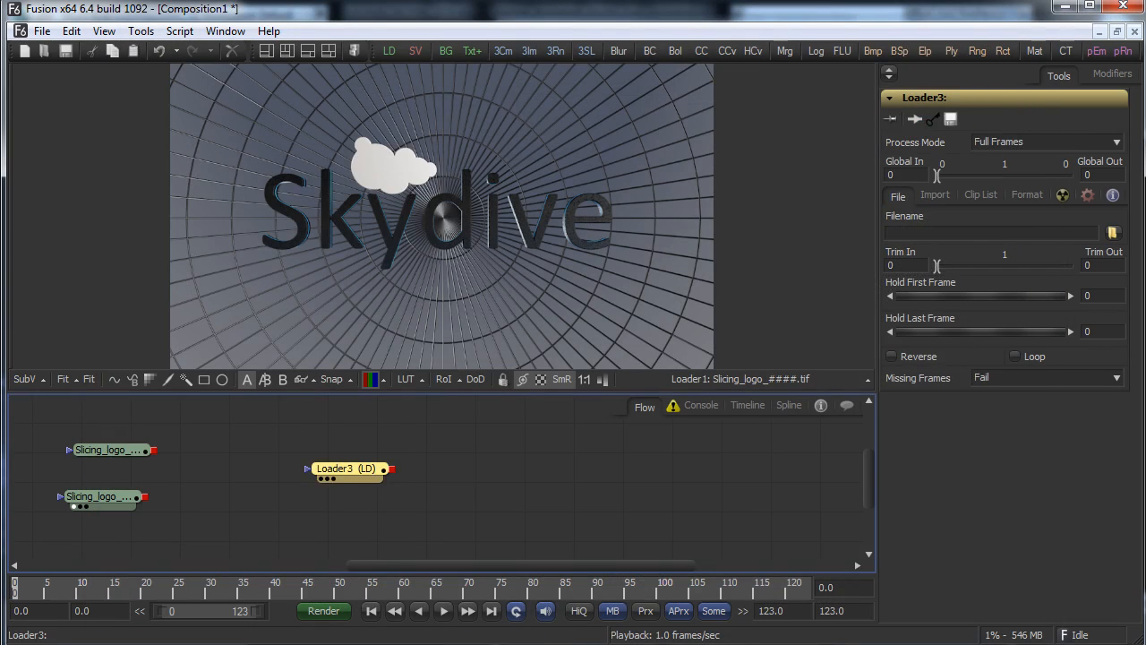
left_click_drag(351, 470, 191, 533)
Add a fourth Loader without choosing a file and place it directly below the Object ID loader
right_click(252, 470)
mouse_move(295, 476)
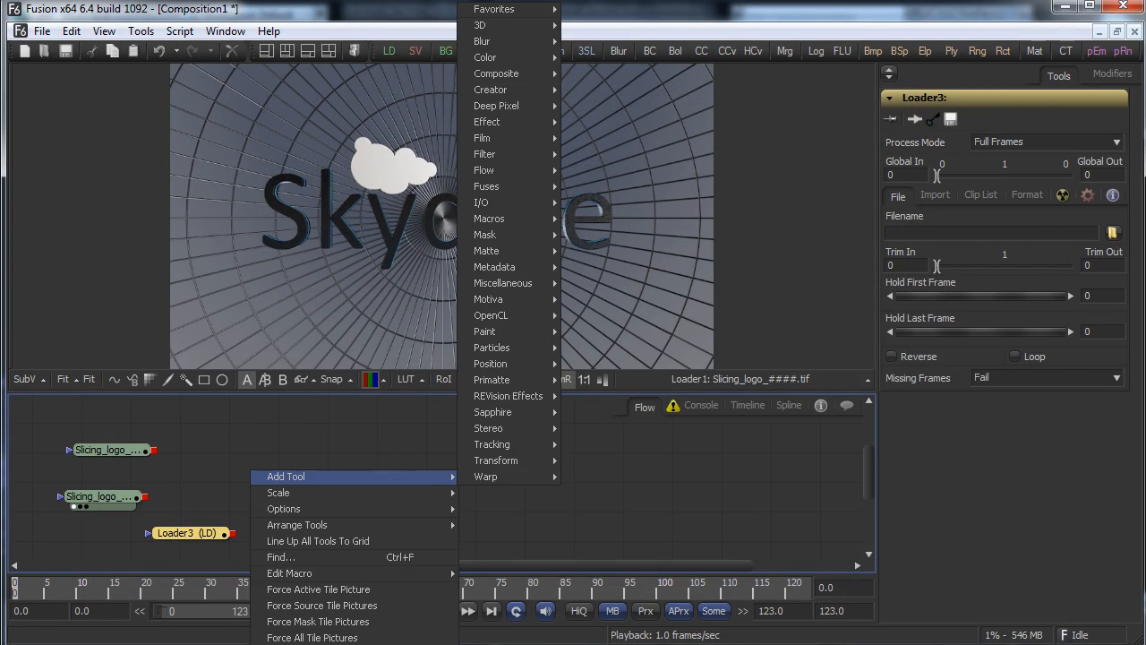
mouse_move(501, 203)
left_click(591, 203)
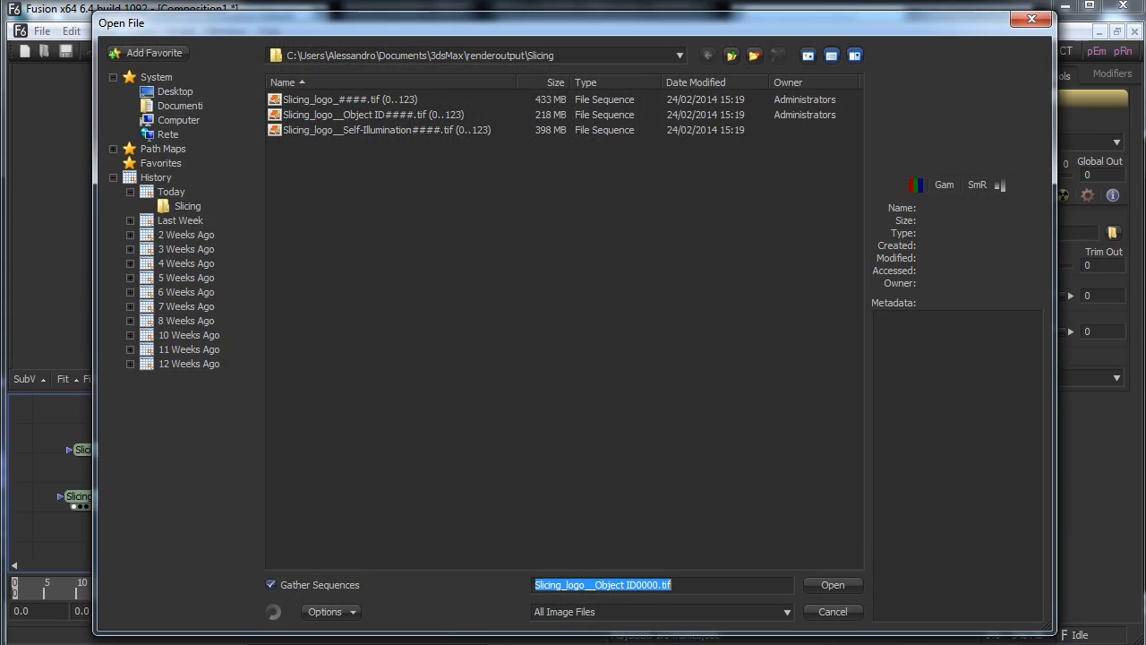
key("Escape")
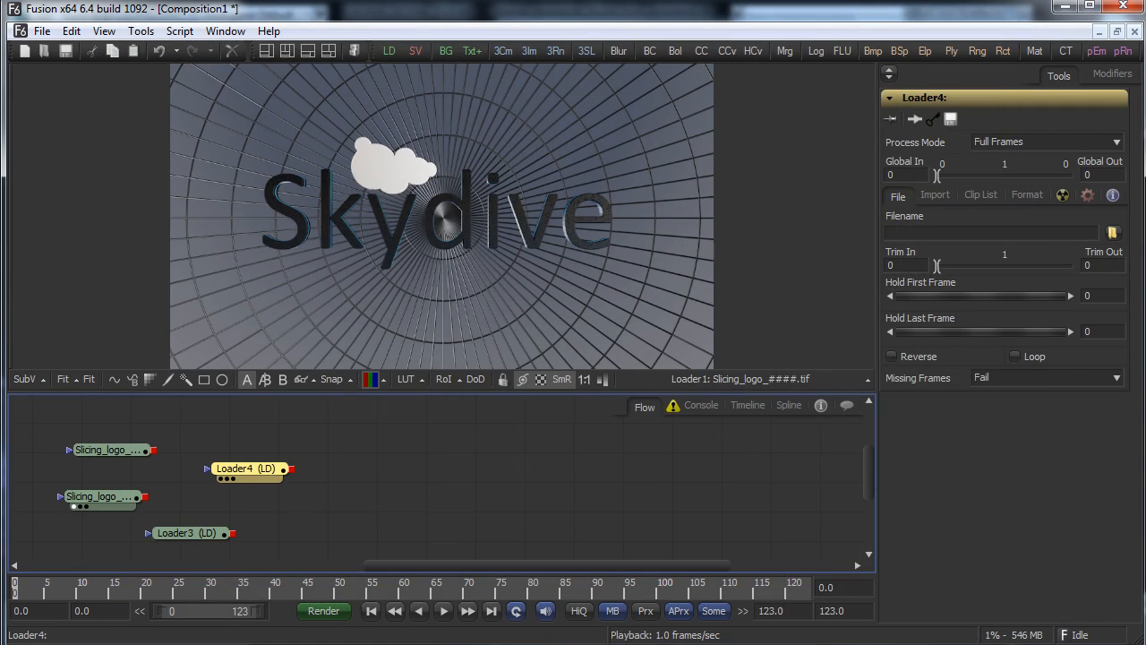
left_click_drag(248, 468, 94, 534)
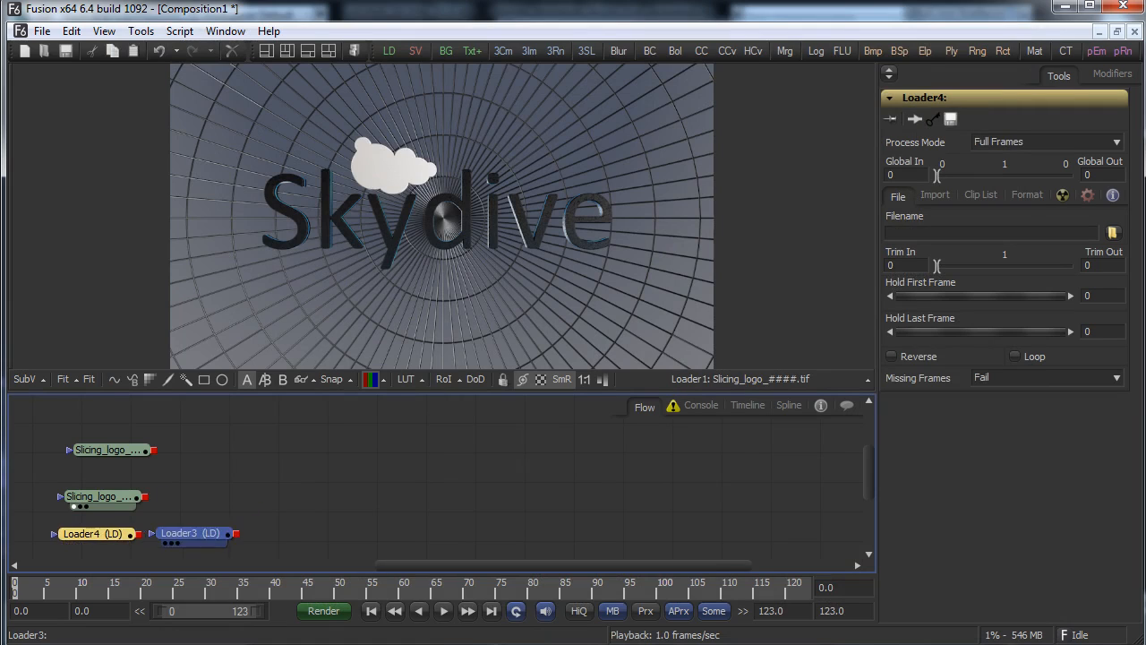
Load the Slicing_logo__Self-Illumination####.tif sequence into the third Loader and make its alpha solid
left_click_drag(188, 533, 246, 518)
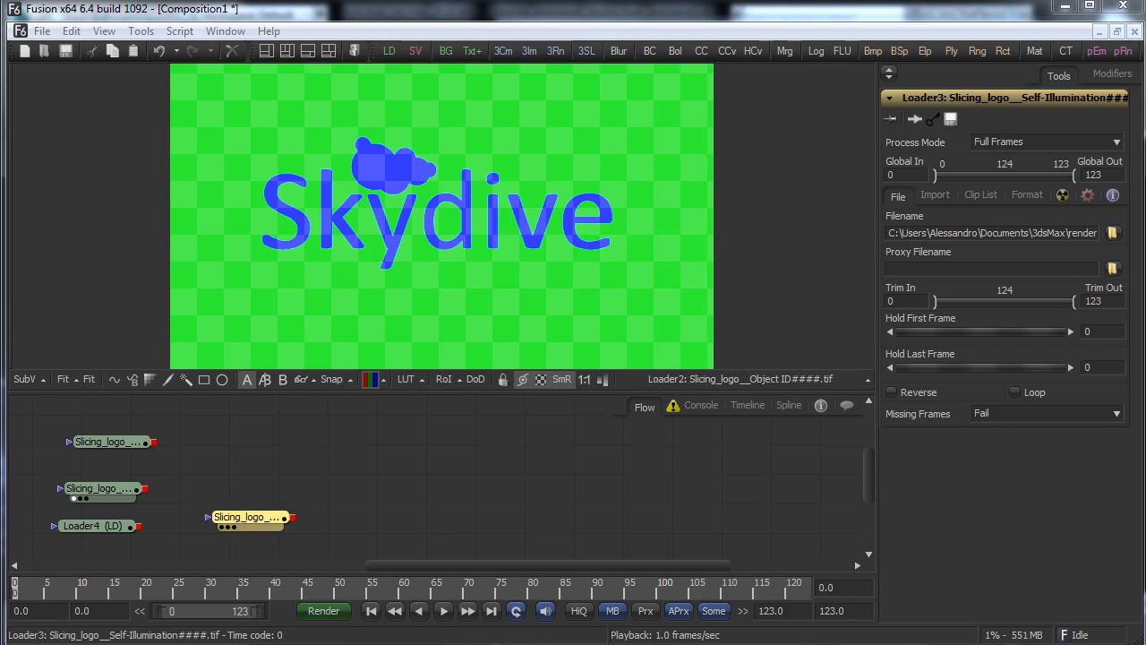
left_click_drag(249, 518, 353, 233)
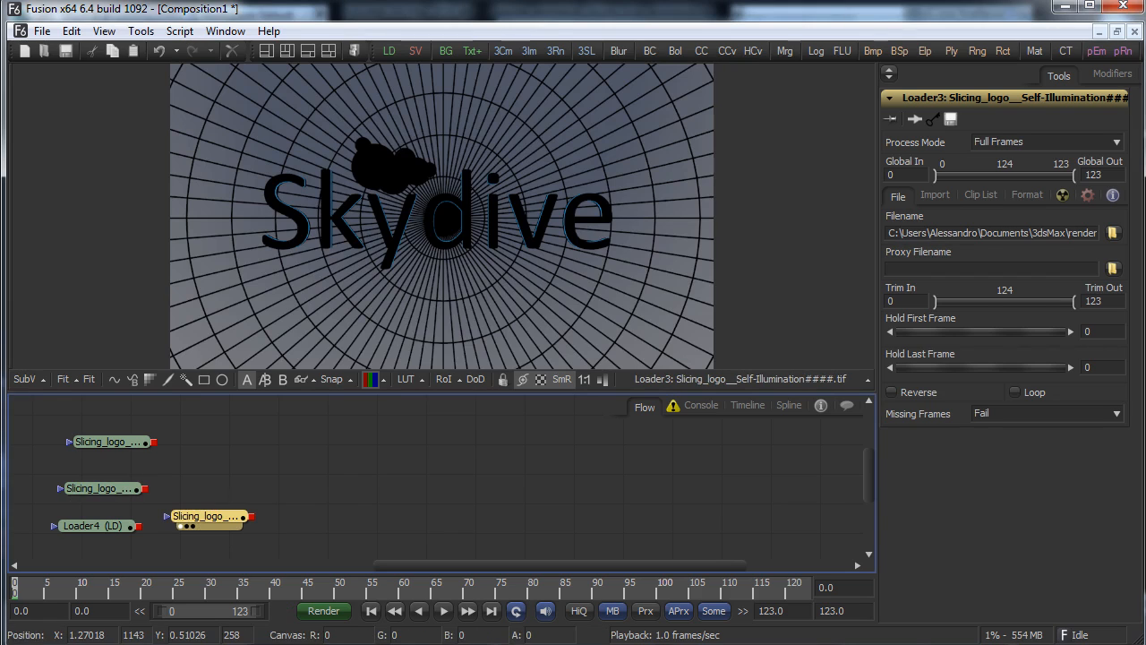
left_click(935, 195)
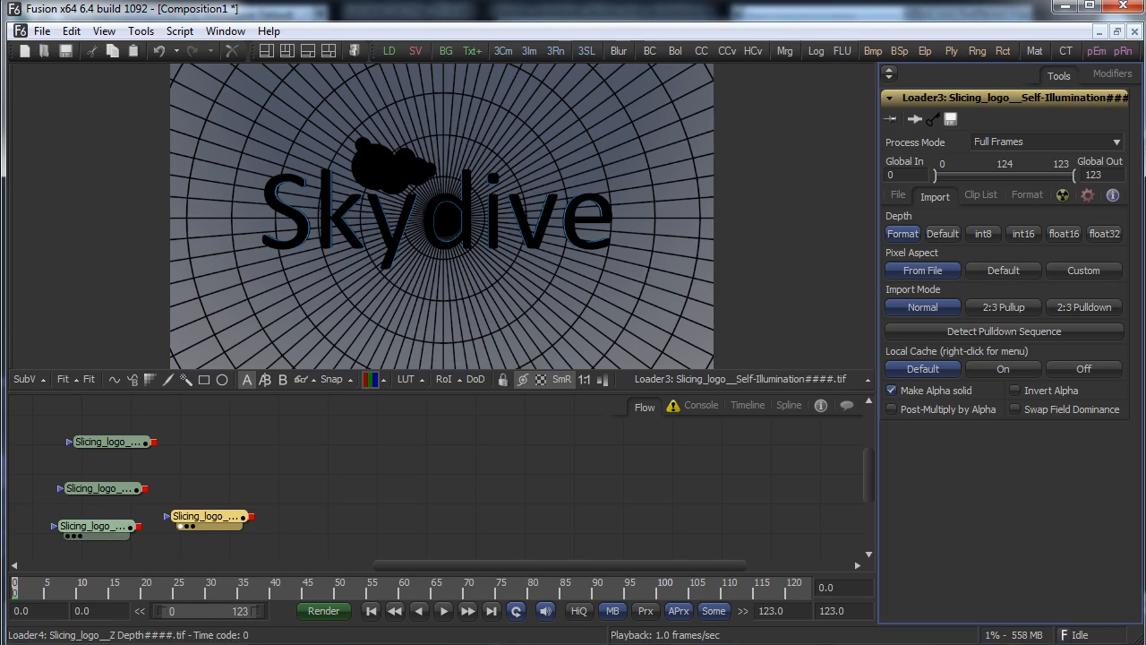
left_click_drag(208, 517, 221, 550)
Show the Slicing_logo__Z Depth####.tif pass from the fourth Loader in the viewer and make its alpha solid
left_click_drag(97, 526, 502, 320)
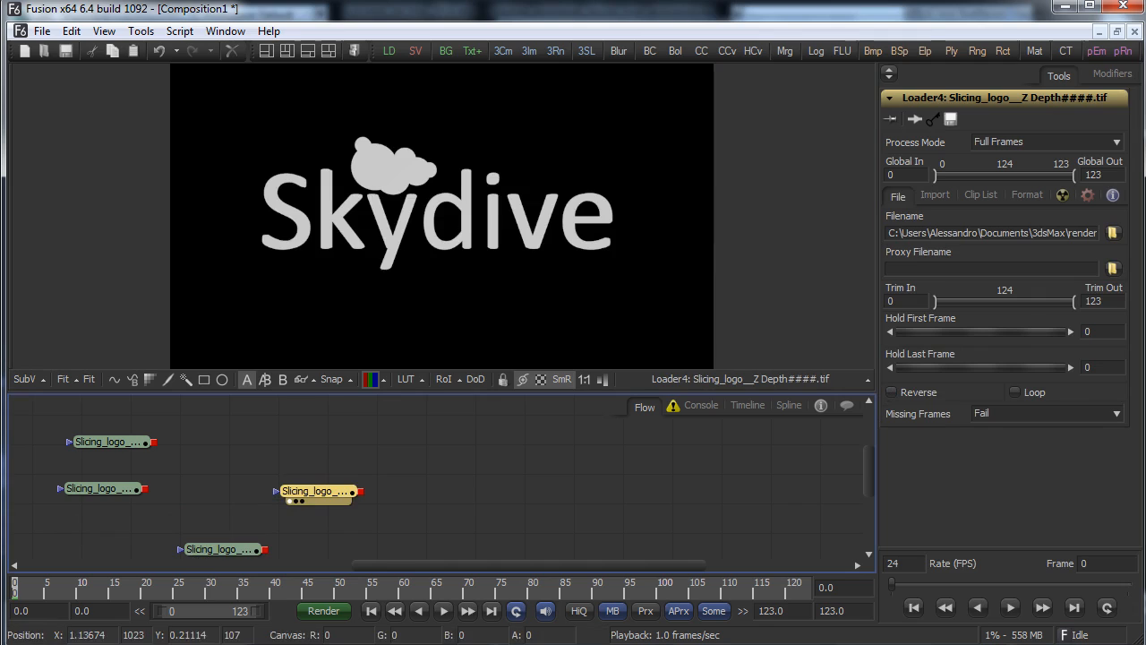
left_click(935, 195)
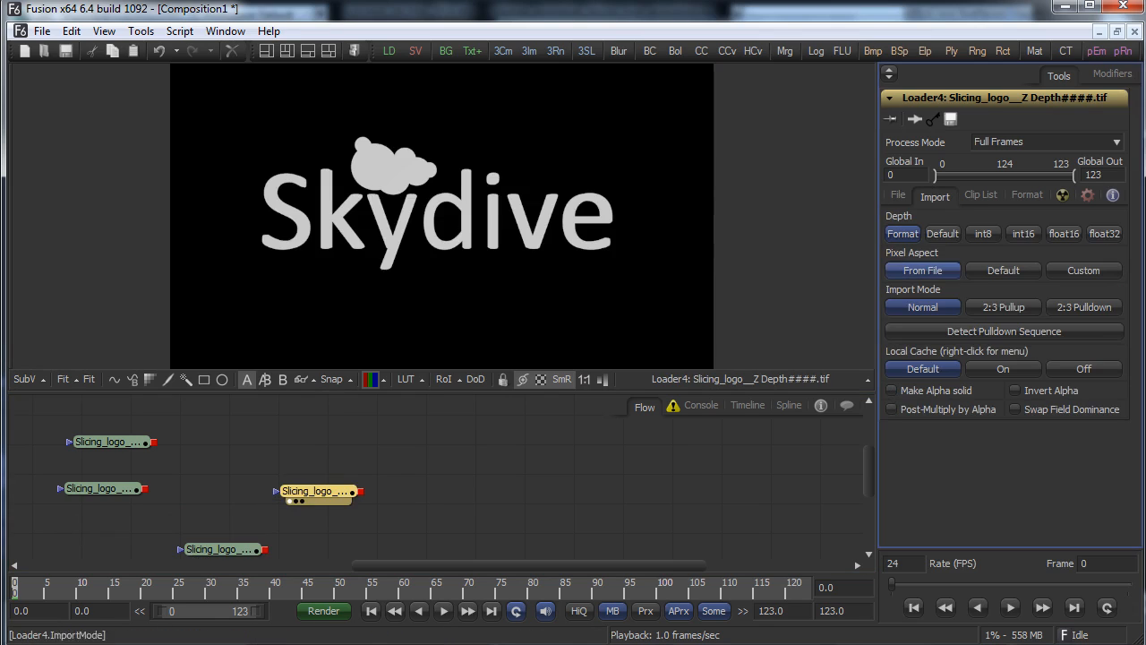
left_click_drag(314, 490, 67, 538)
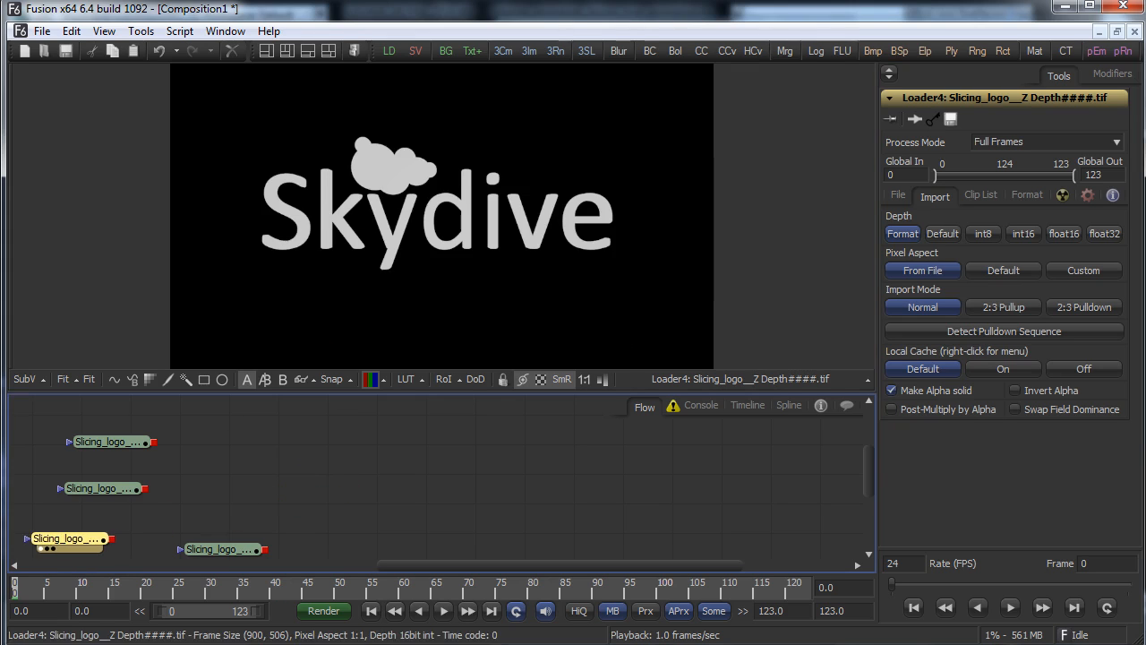
Show the Object ID pass in the viewer and make its alpha solid
left_click_drag(99, 488, 432, 255)
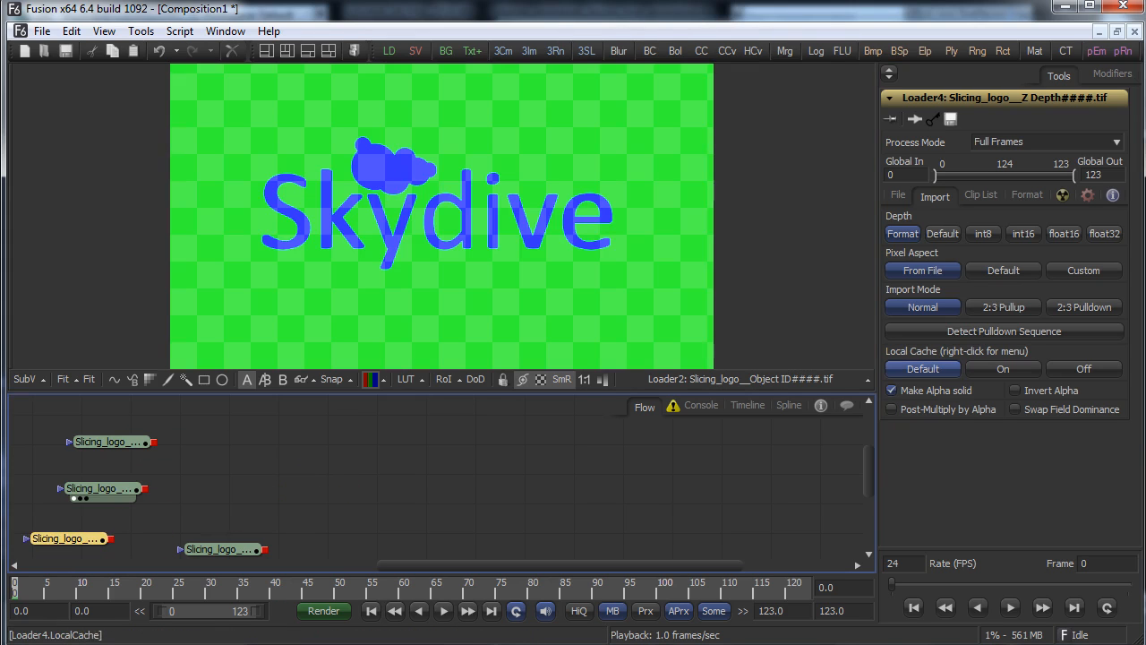
left_click(100, 489)
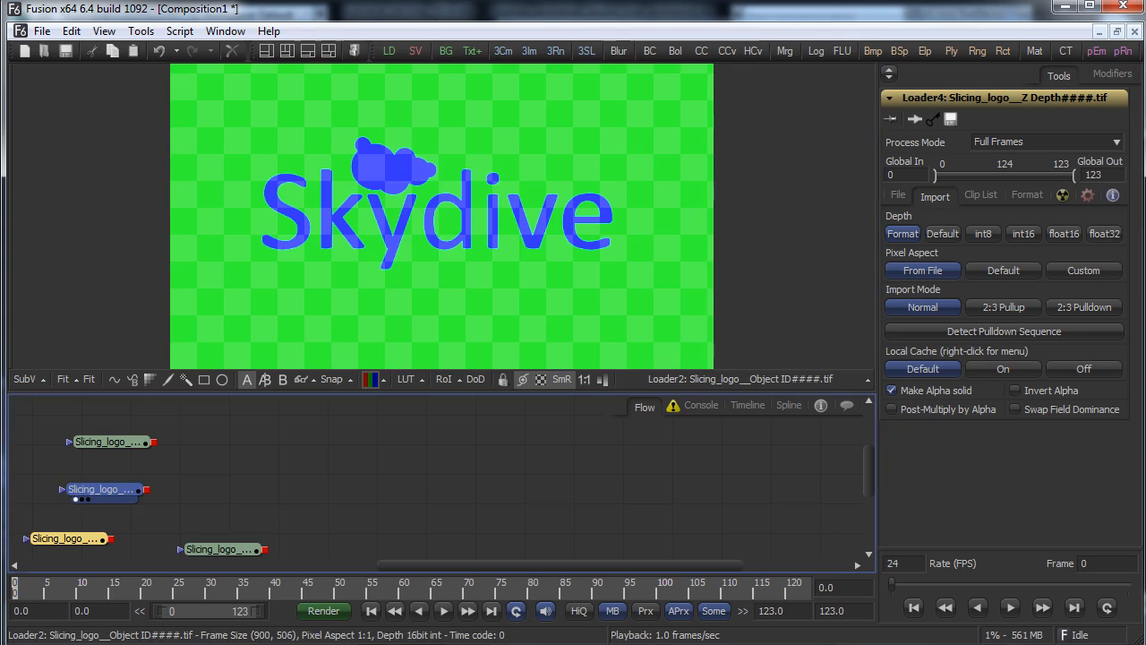
left_click(936, 195)
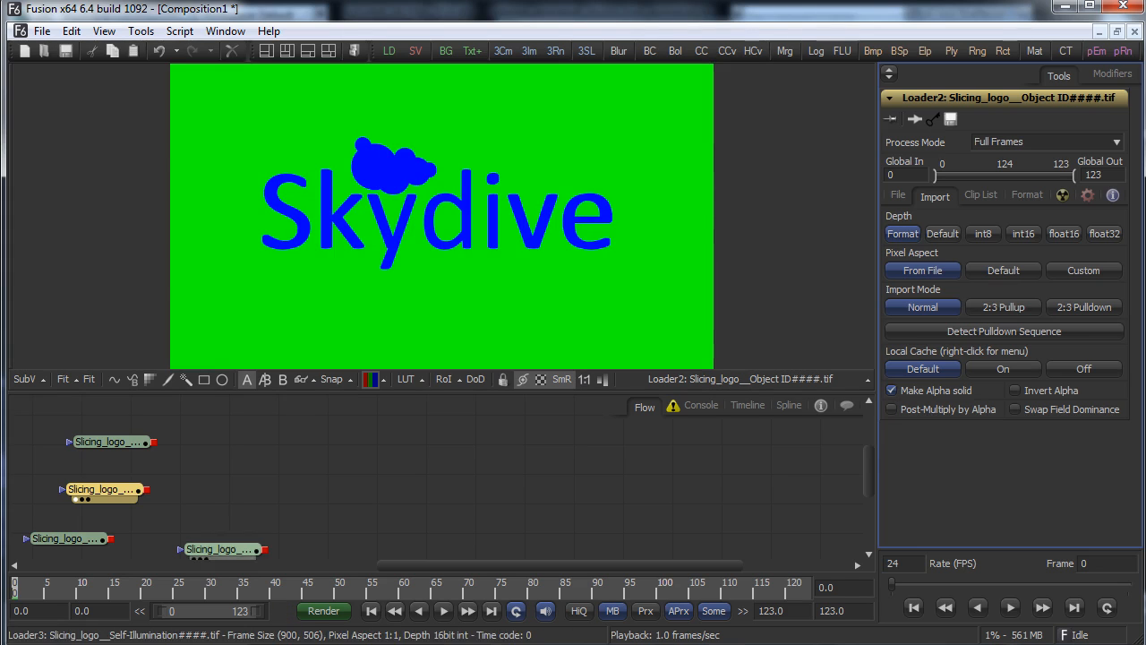
Show the main render in the viewer and rearrange the loaders with Self-Illumination above the main render and Object ID below it
left_click_drag(220, 549, 190, 544)
left_click_drag(108, 415, 281, 300)
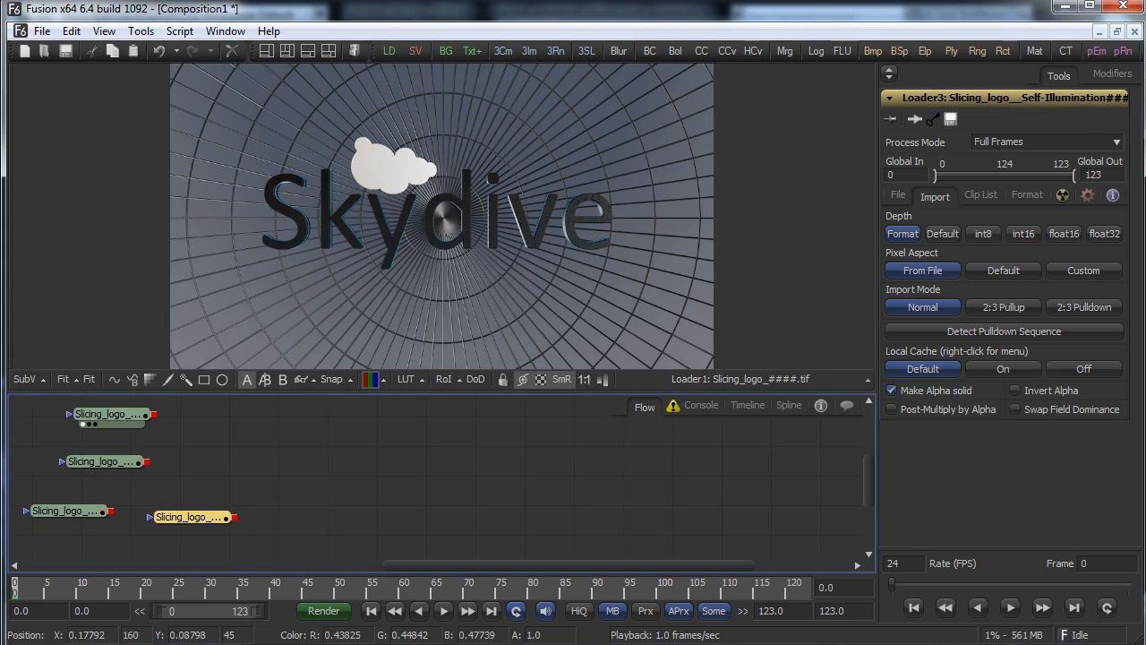
left_click_drag(108, 414, 130, 424)
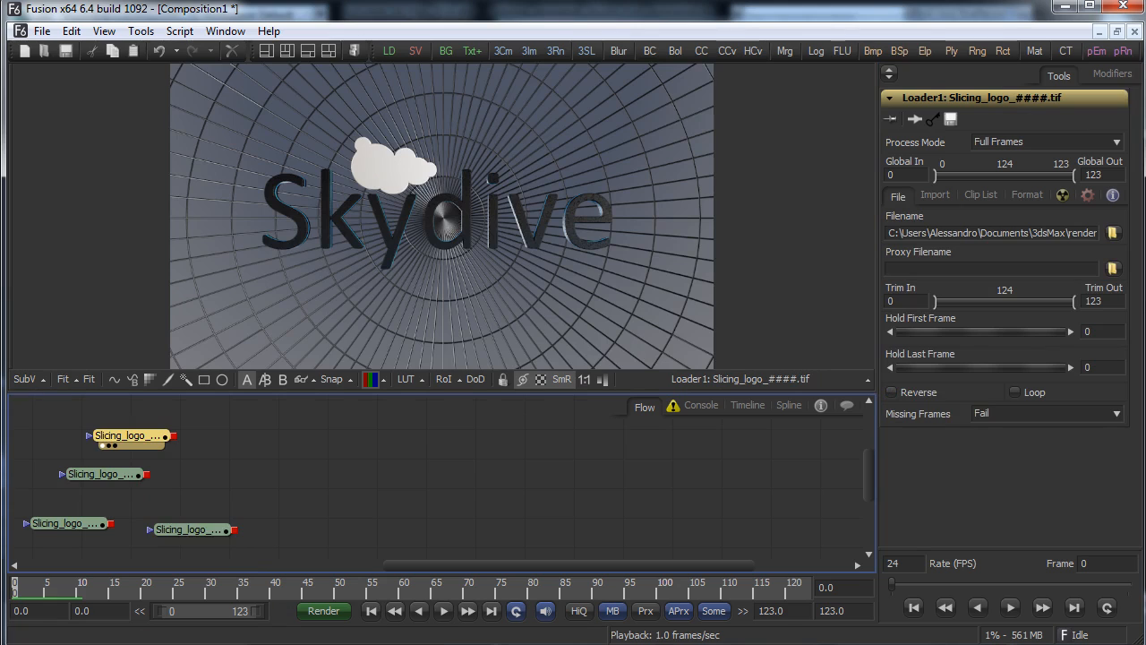
left_click_drag(193, 530, 205, 436)
left_click_drag(130, 470, 118, 479)
left_click_drag(213, 435, 201, 424)
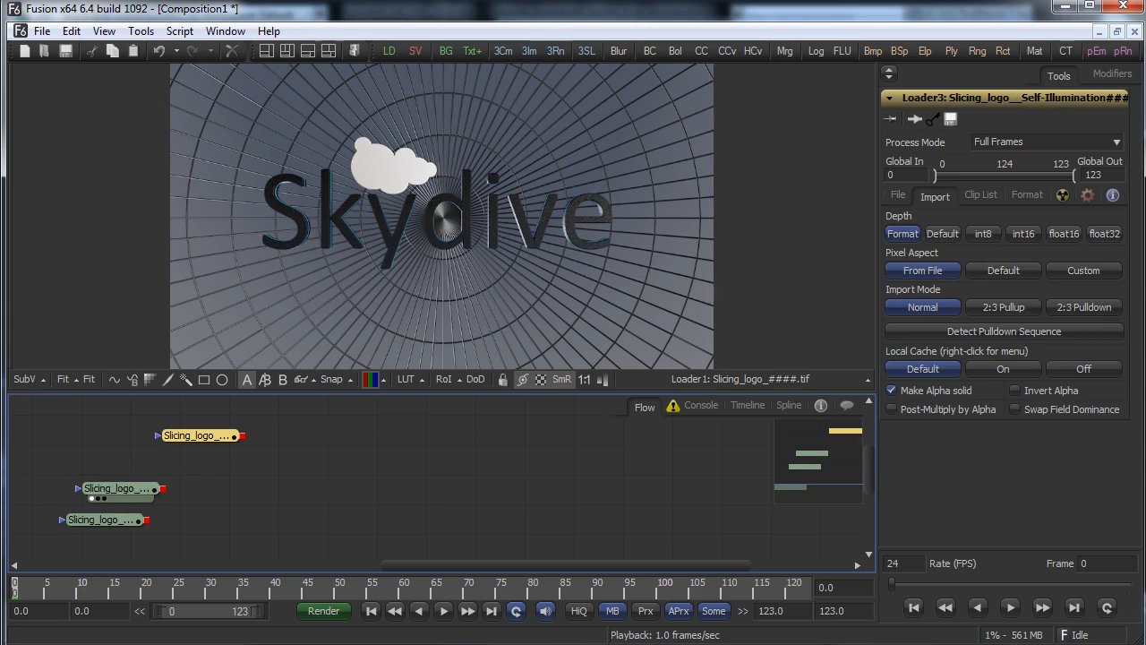
left_click_drag(118, 488, 107, 481)
Add a Merge with the main render as background and Self-Illumination as foreground, and show it in the viewer
right_click(222, 471)
mouse_move(269, 477)
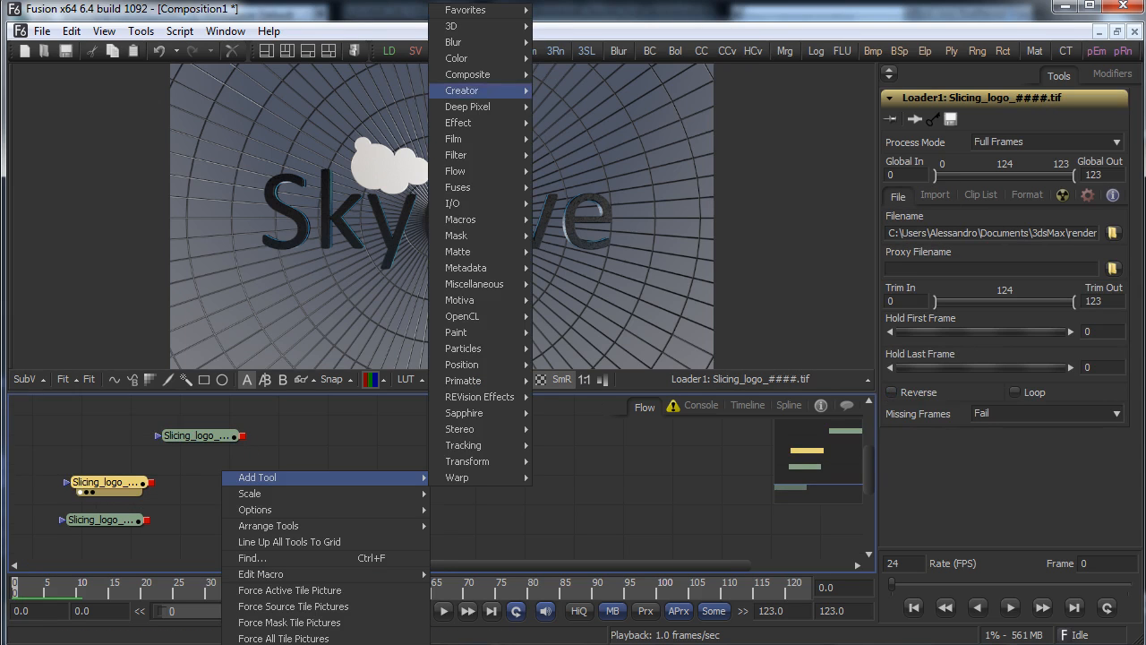
mouse_move(475, 74)
left_click(560, 90)
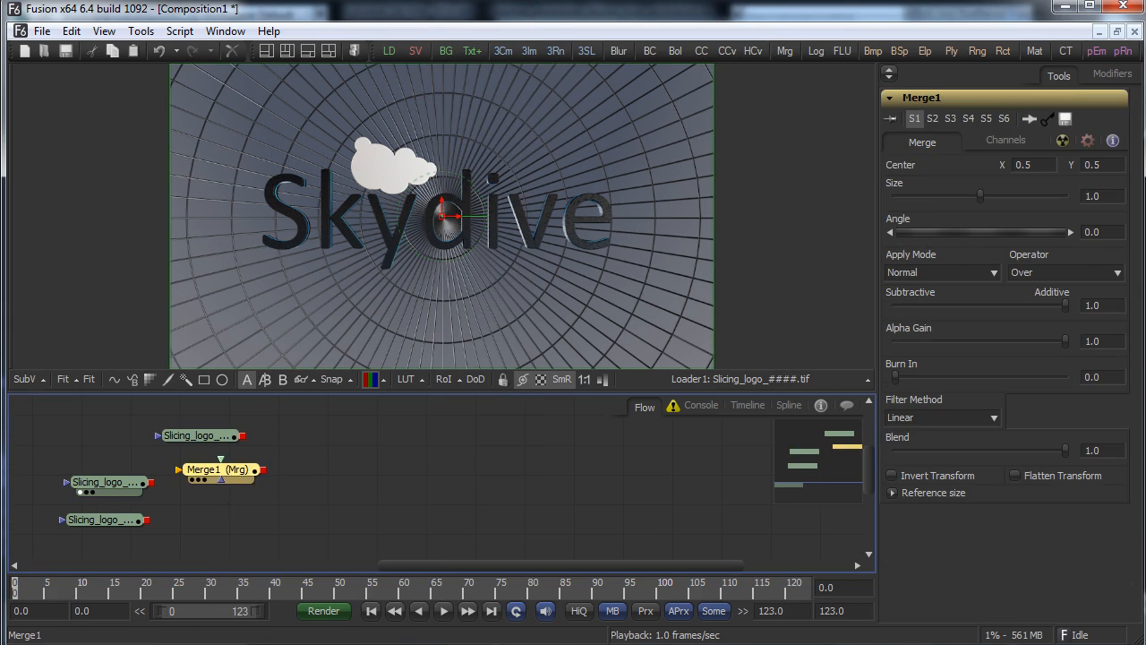
left_click_drag(283, 481, 295, 480)
left_click_drag(150, 482, 254, 481)
left_click_drag(242, 437, 300, 480)
key("1")
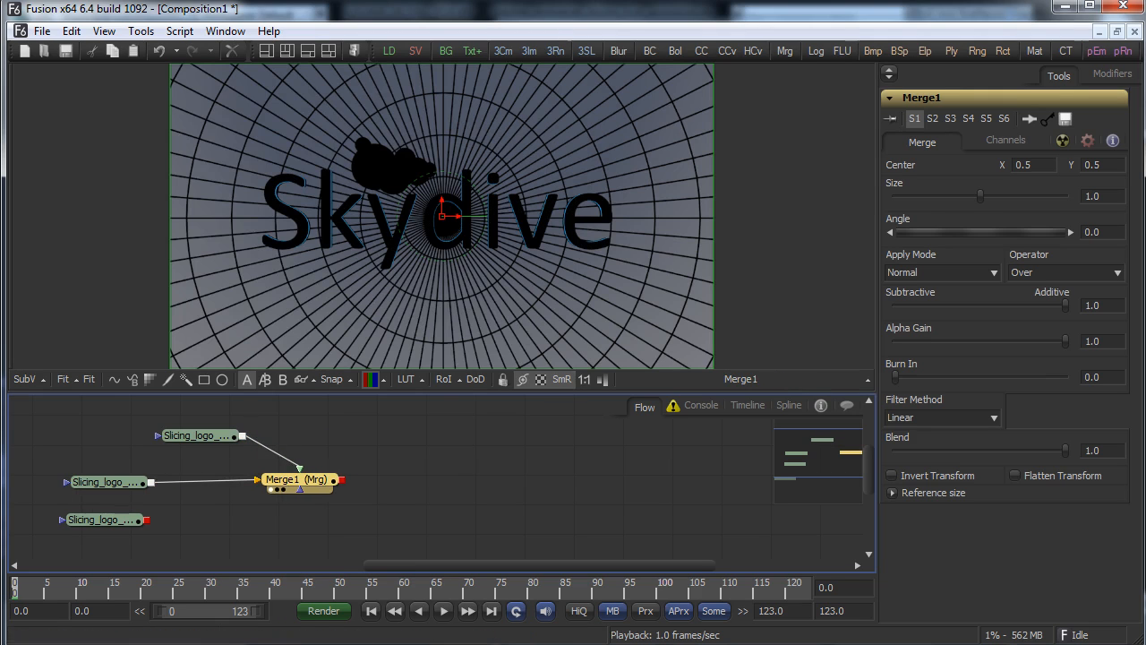
Set the apply mode of the merge to Screen
left_click(942, 273)
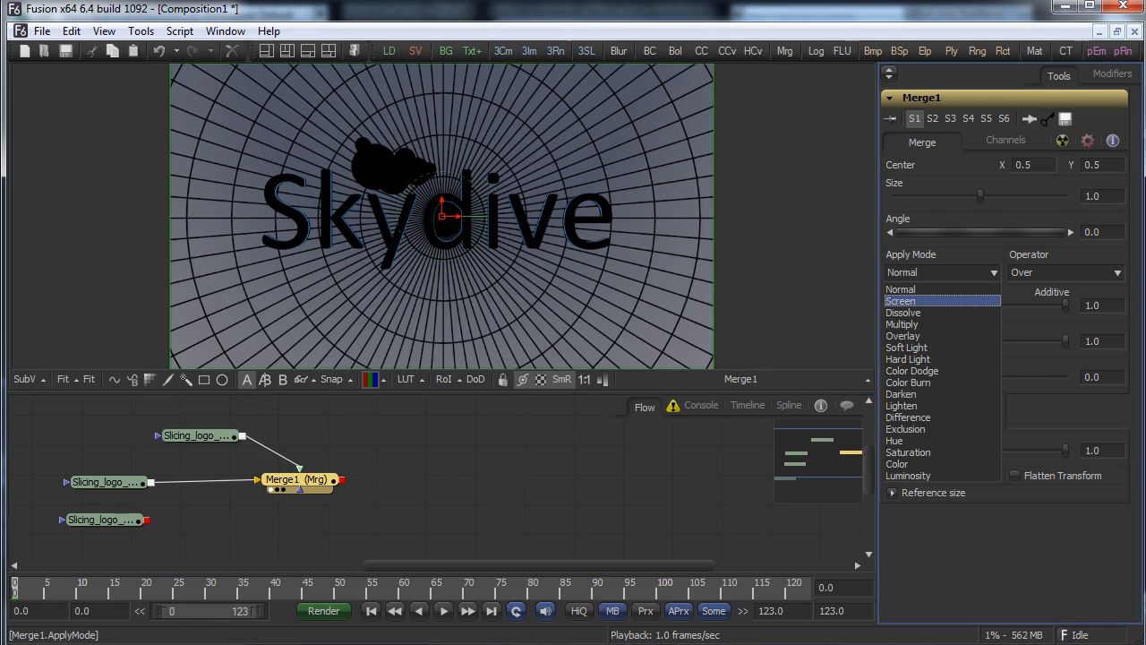
left_click(932, 301)
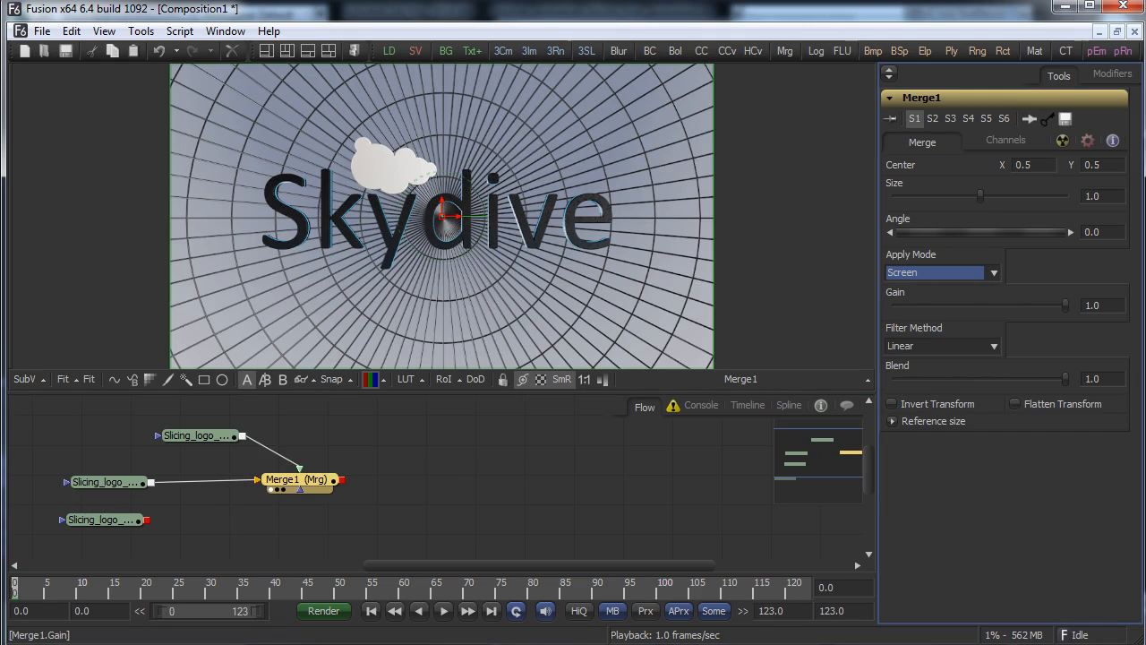
left_click(942, 272)
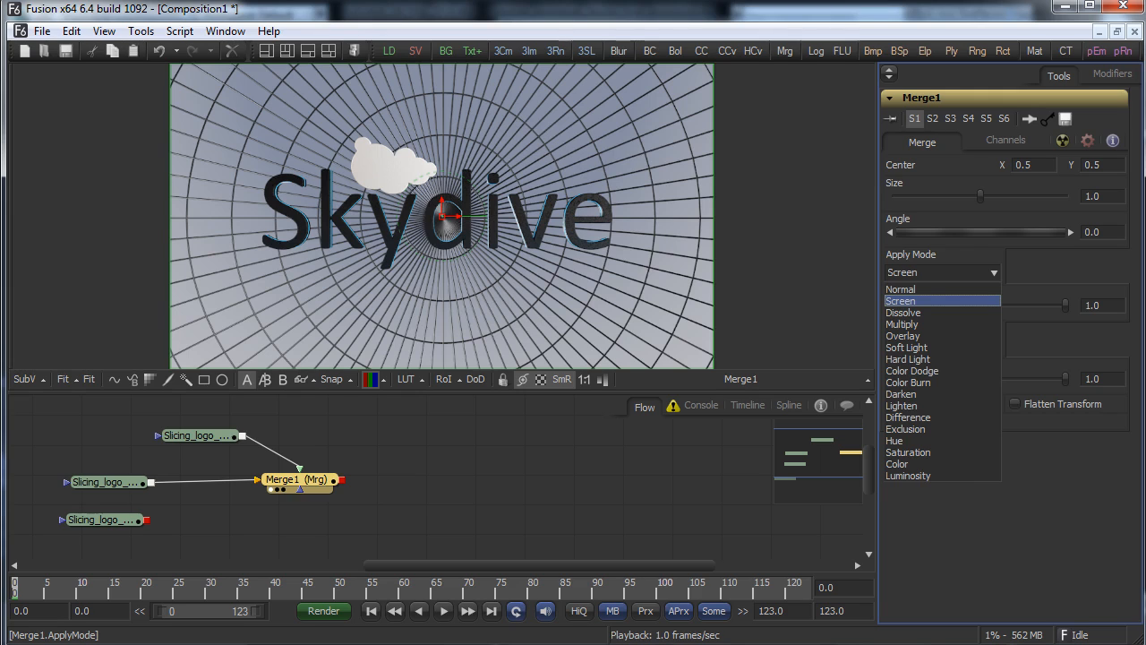
left_click(931, 301)
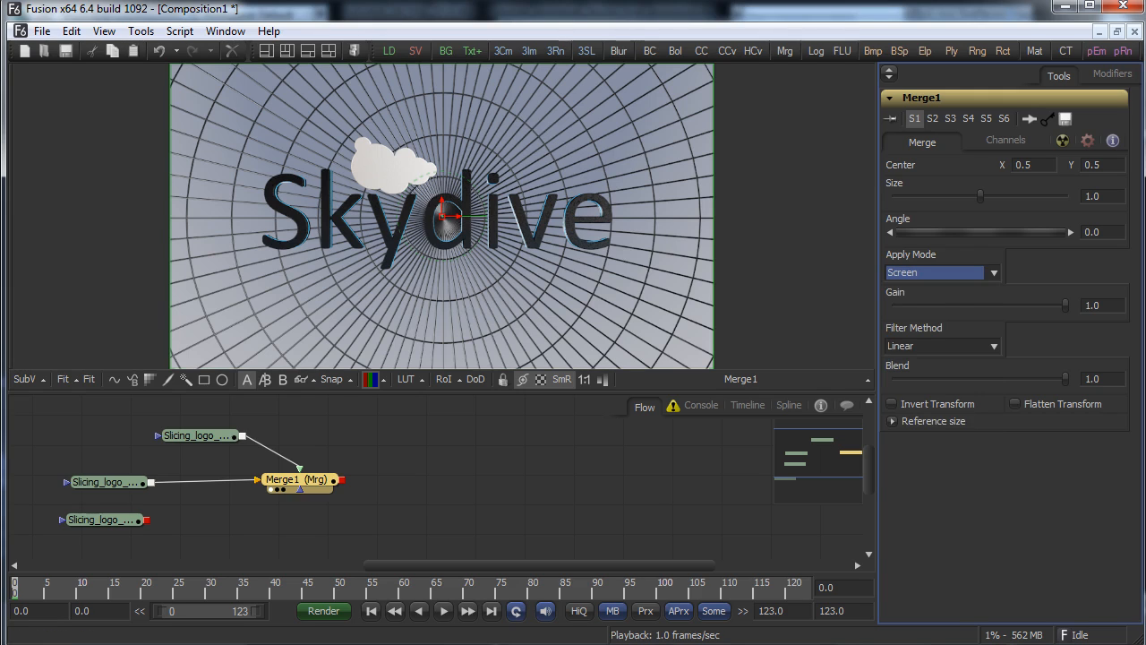
Compare the main render with the merge in the viewer, and space the merge further apart from the main render and Self-Illumination loaders
left_click_drag(106, 482, 345, 309)
left_click_drag(298, 480, 494, 307)
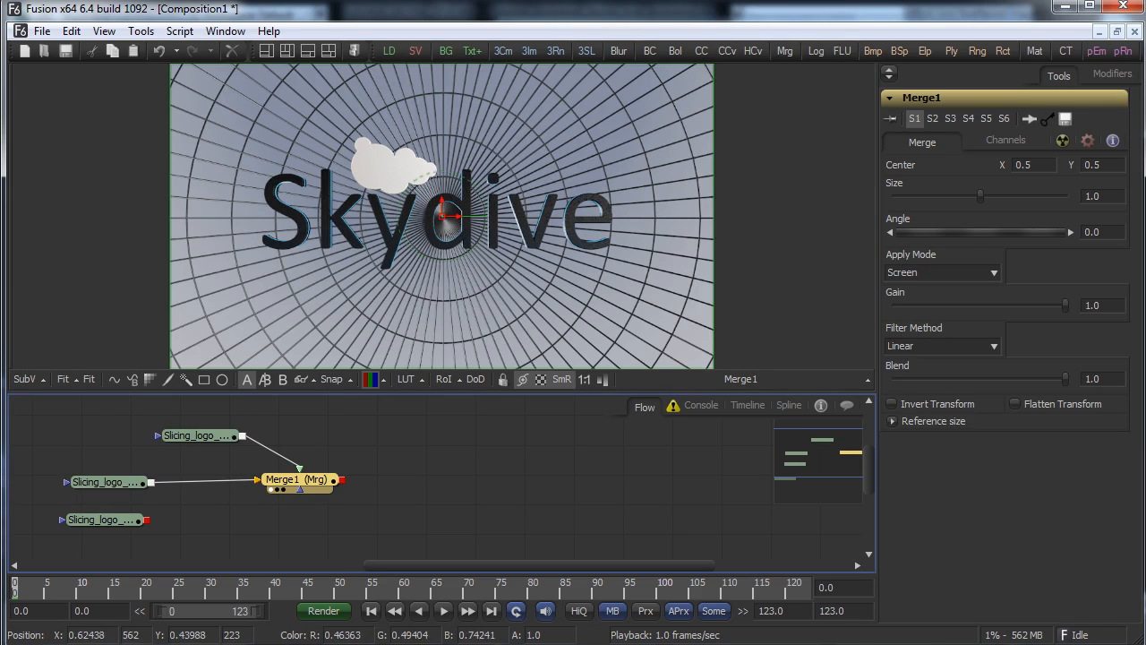
left_click_drag(105, 482, 99, 476)
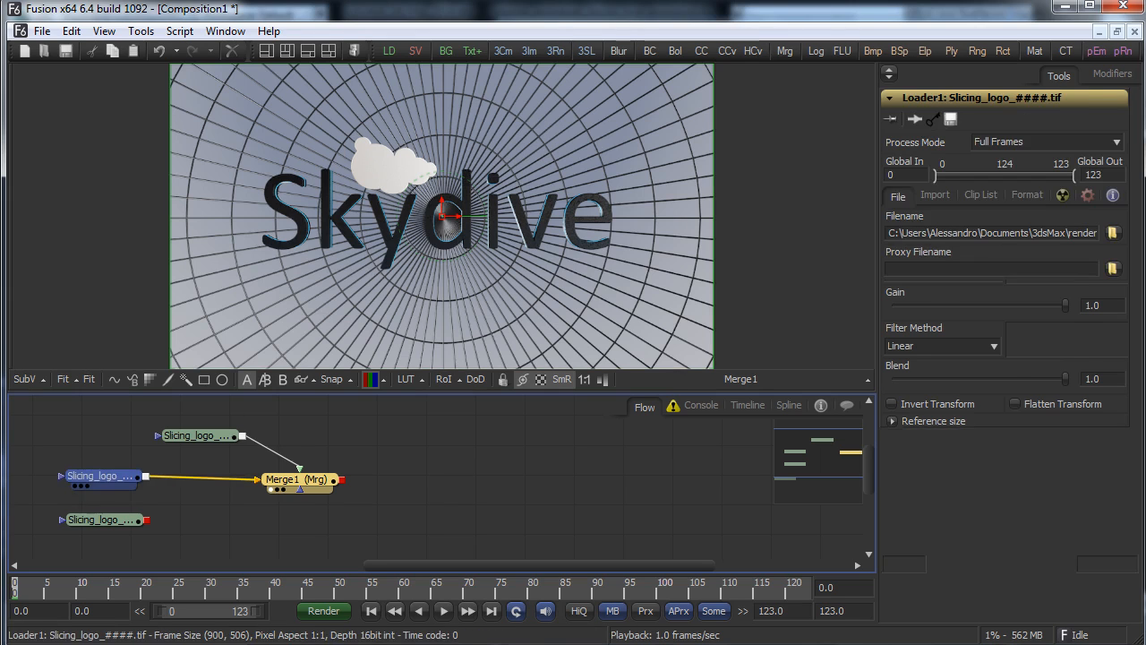
left_click_drag(298, 480, 323, 482)
left_click_drag(100, 476, 90, 479)
left_click_drag(197, 436, 192, 427)
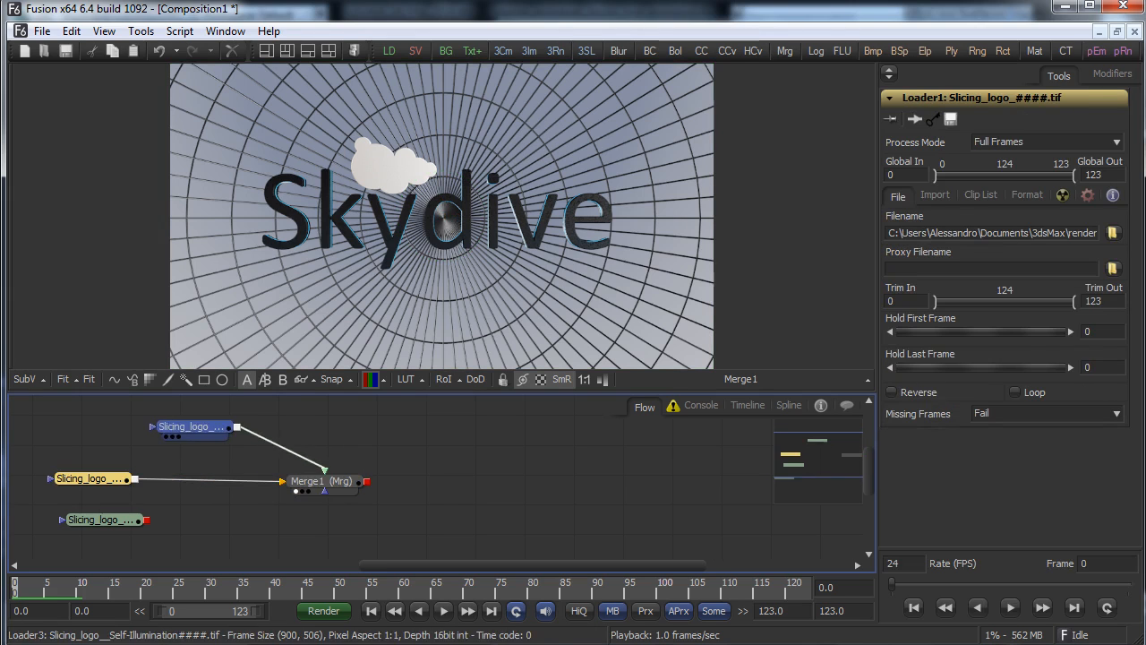
left_click(193, 427)
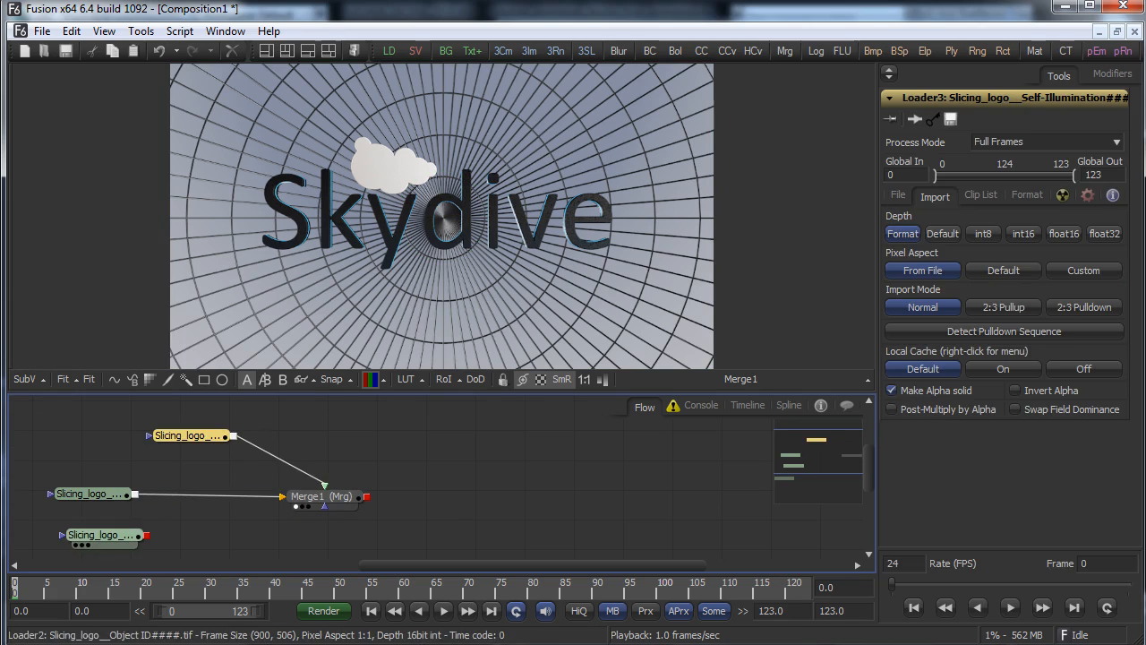
View the Object ID and Z Depth passes, and place the Object ID loader between the main render and Z Depth loaders
left_click_drag(103, 536, 246, 327)
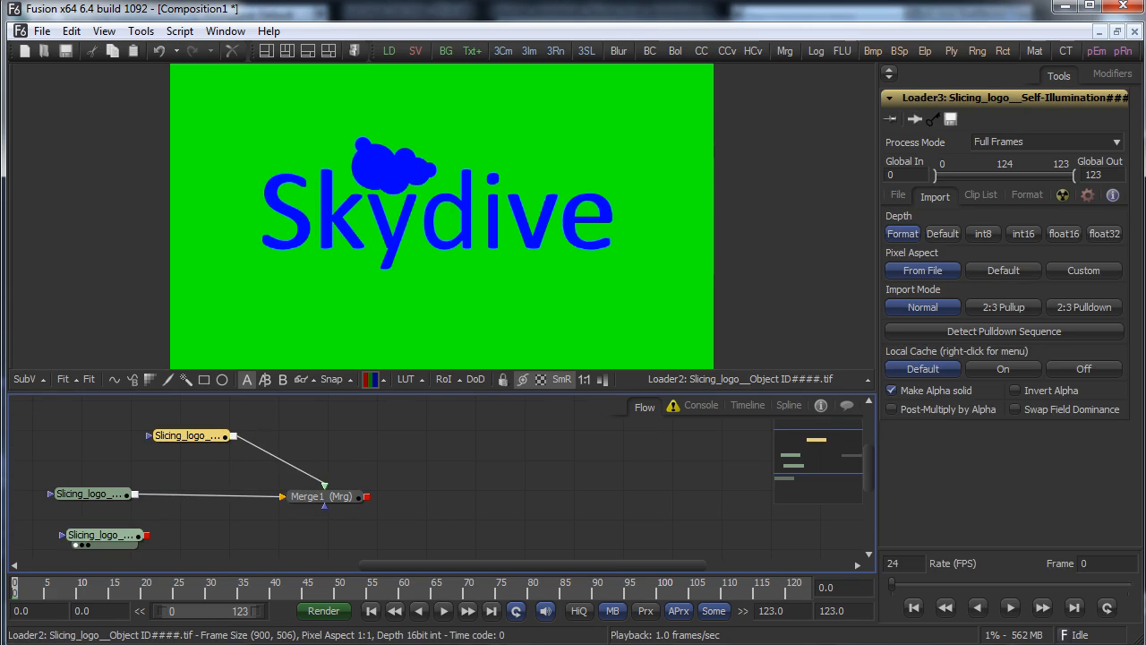
left_click_drag(103, 536, 313, 404)
left_click(309, 435)
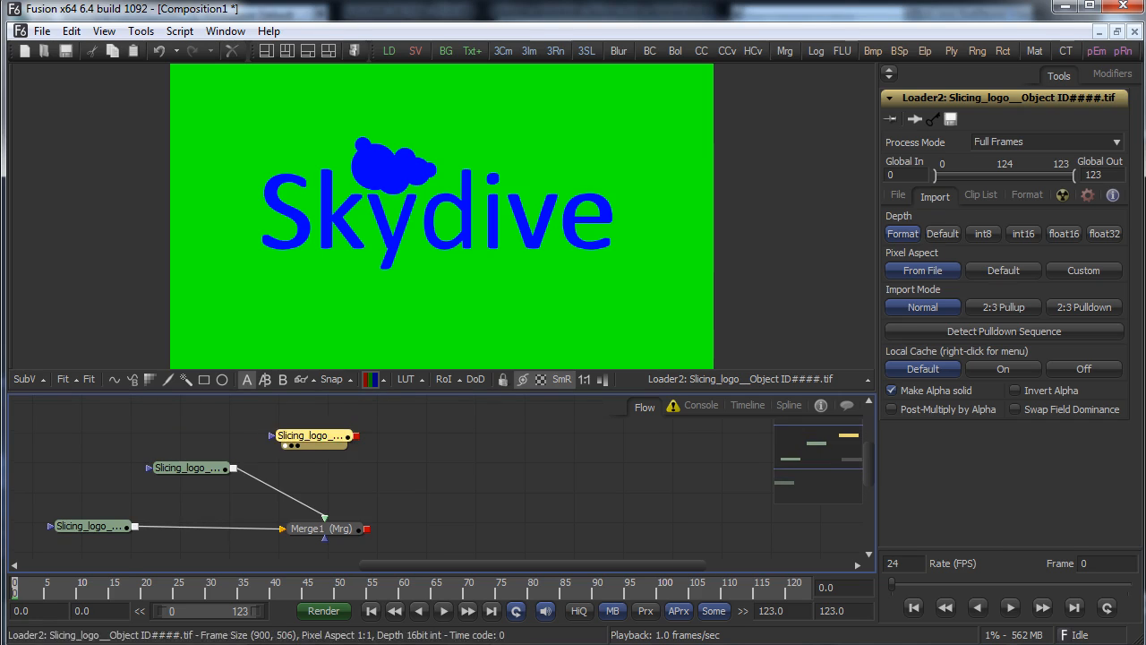
scroll(269, 475, "down", 6)
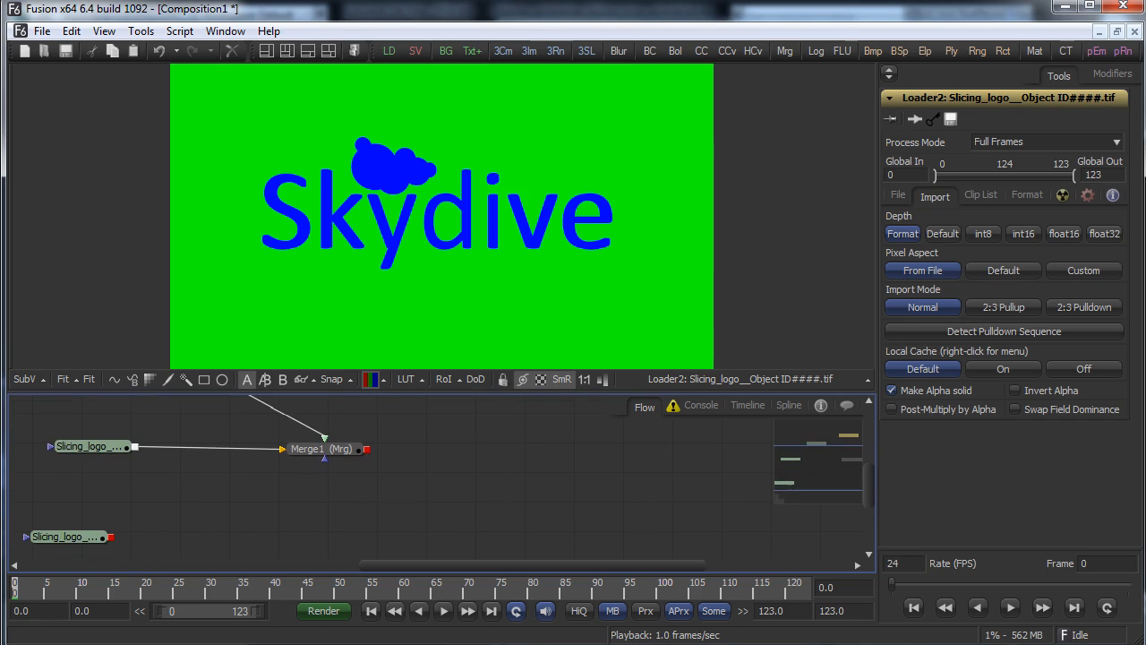
left_click_drag(66, 538, 246, 327)
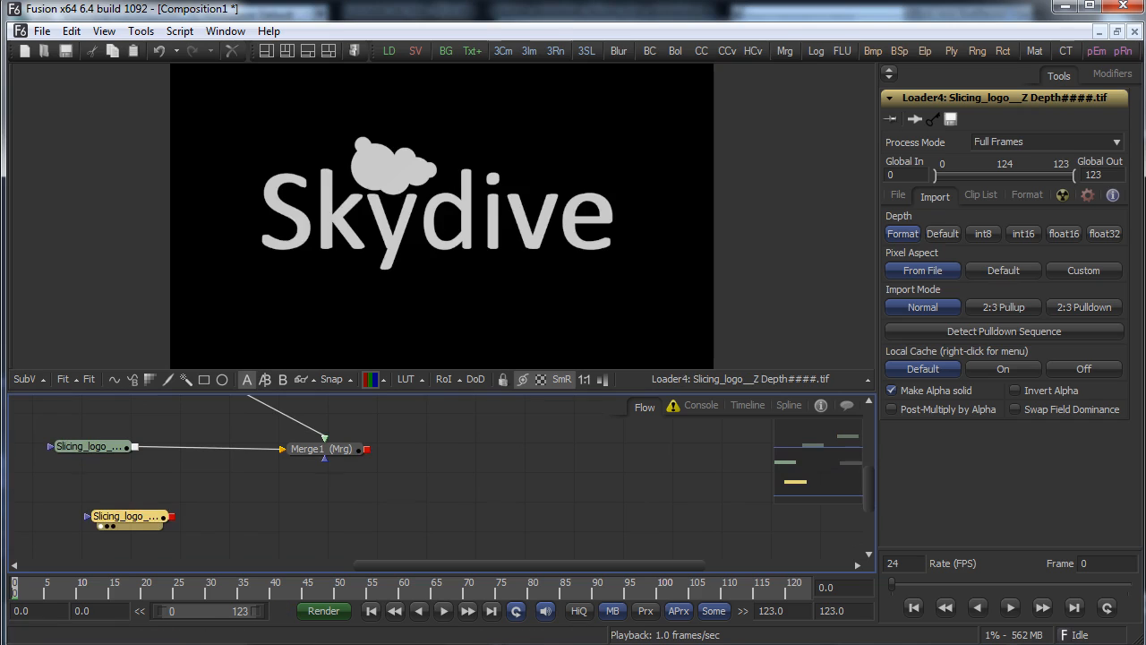
left_click_drag(128, 517, 100, 534)
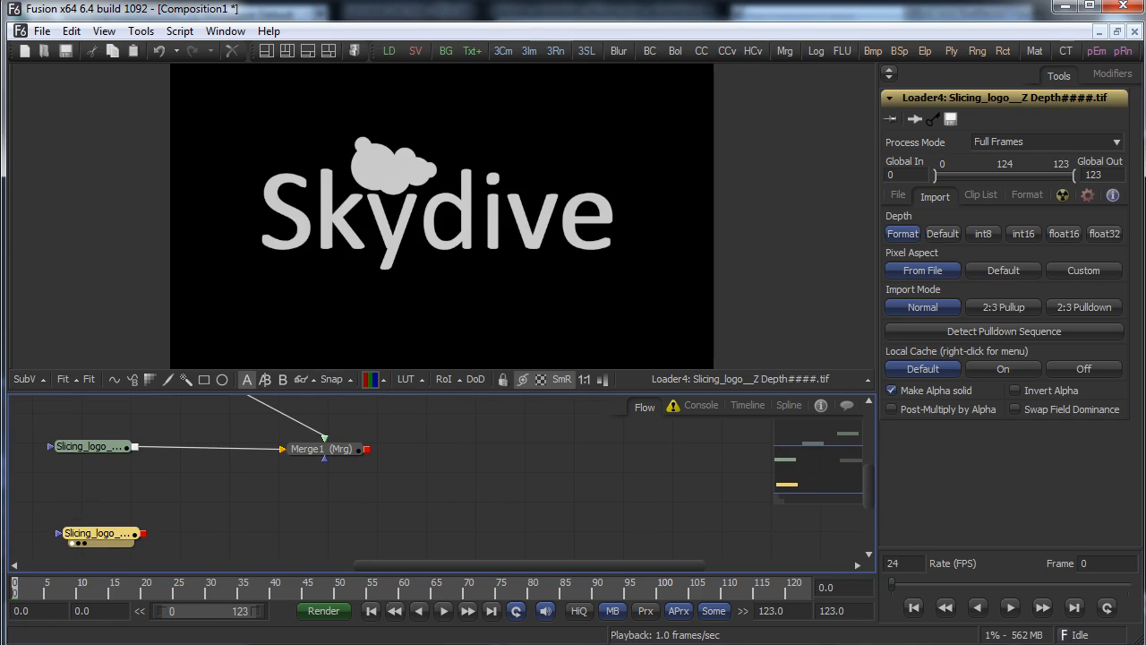
left_click_drag(224, 483, 389, 548)
left_click_drag(475, 419, 344, 548)
scroll(344, 547, "down", 2)
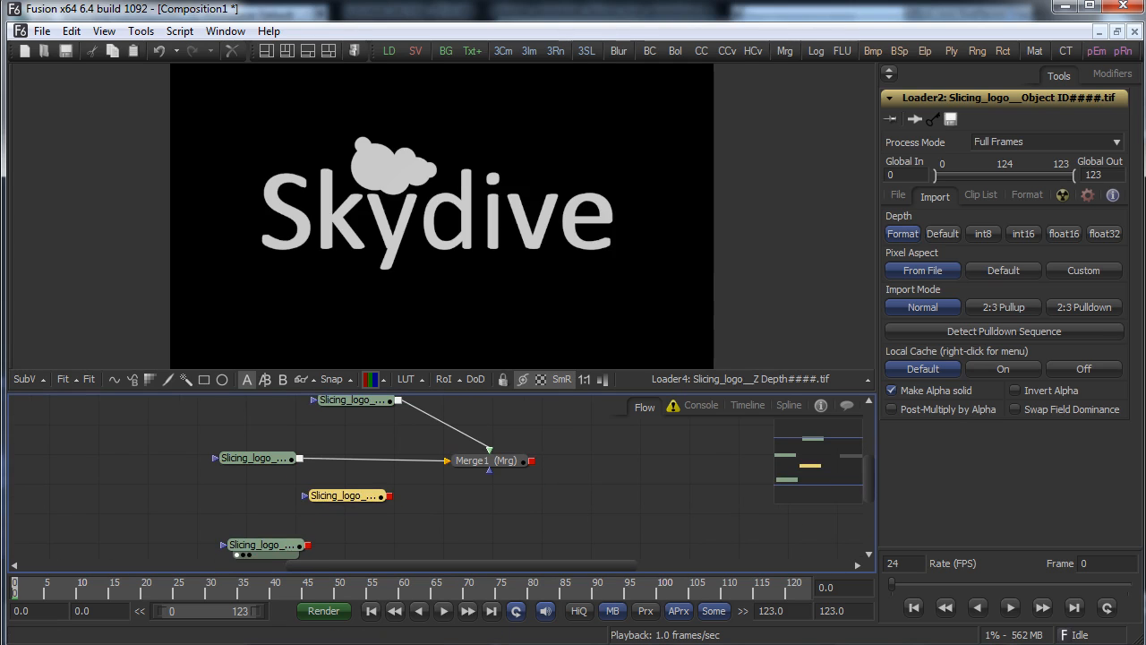
Show the Object ID pass in the viewer and add a Bitmap mask that takes the Object ID loader as input
left_click(318, 506)
right_click(439, 494)
mouse_move(475, 502)
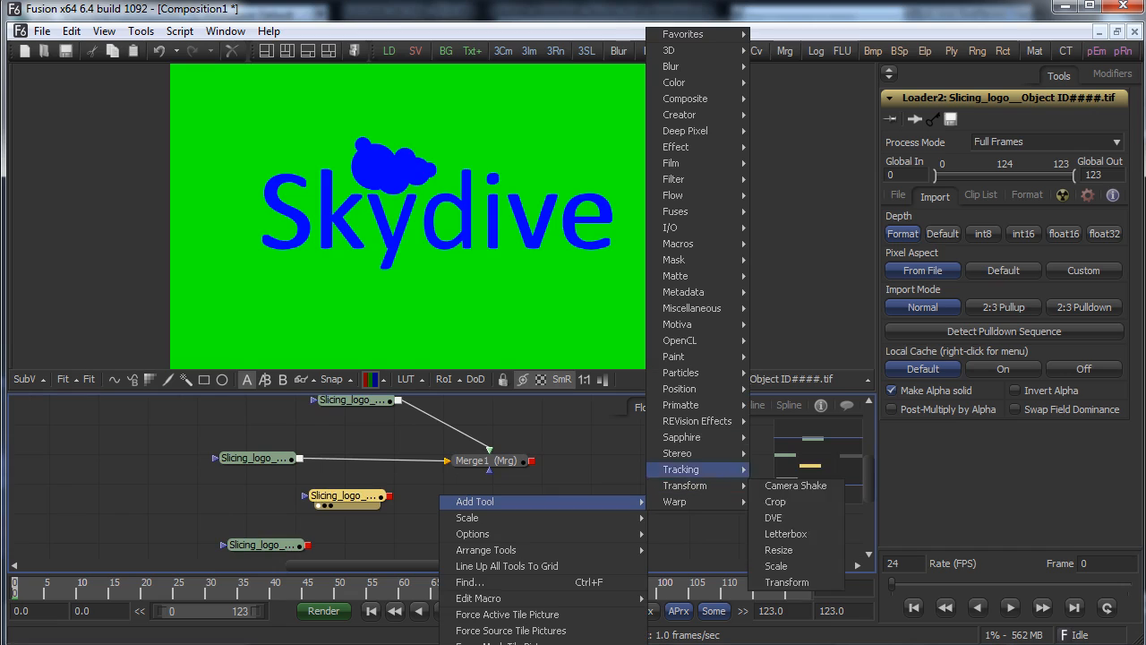
mouse_move(680, 260)
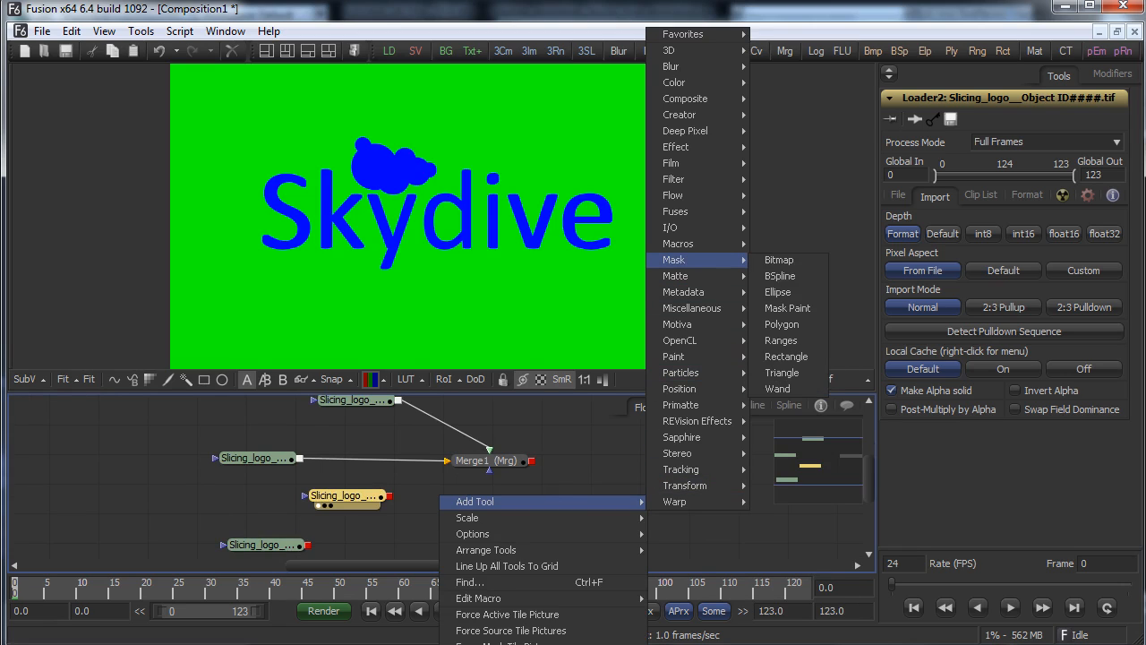
left_click(789, 260)
left_click_drag(436, 494, 464, 496)
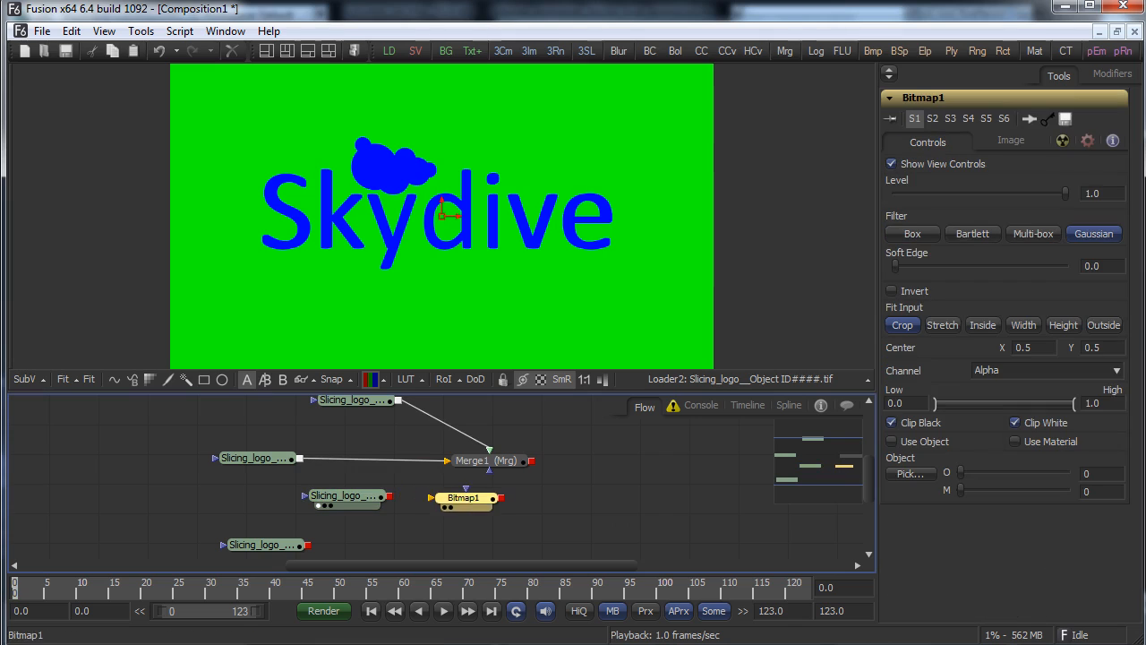
left_click_drag(389, 496, 471, 495)
Show the Bitmap mask in the viewer and set its channel to Green
key("1")
left_click(1048, 369)
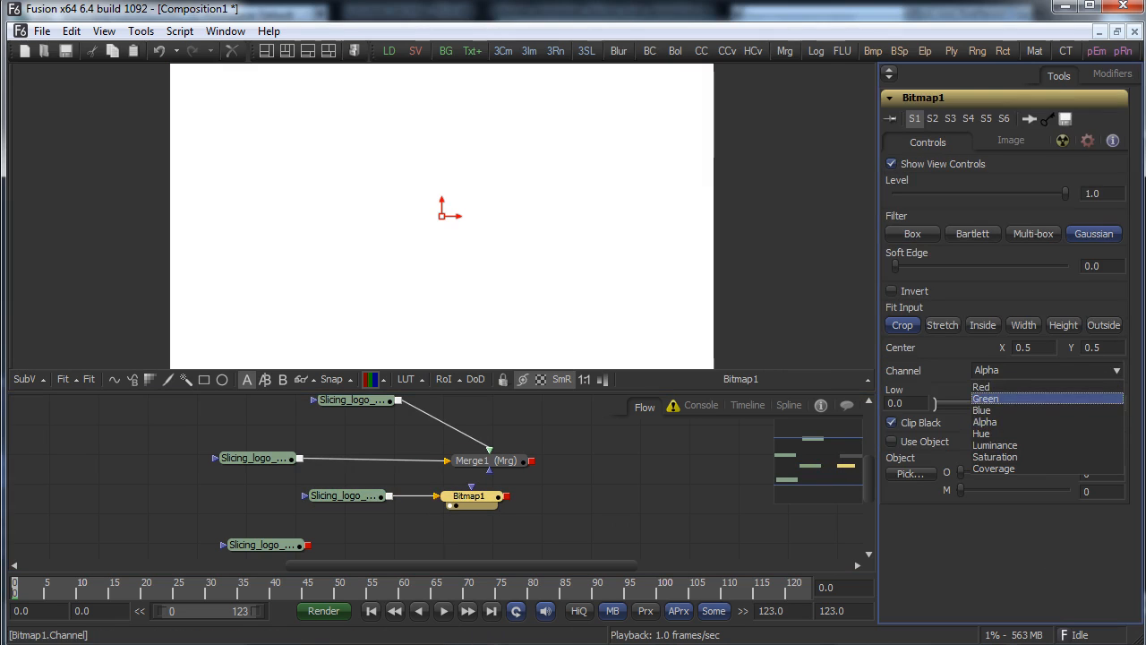
left_click(986, 399)
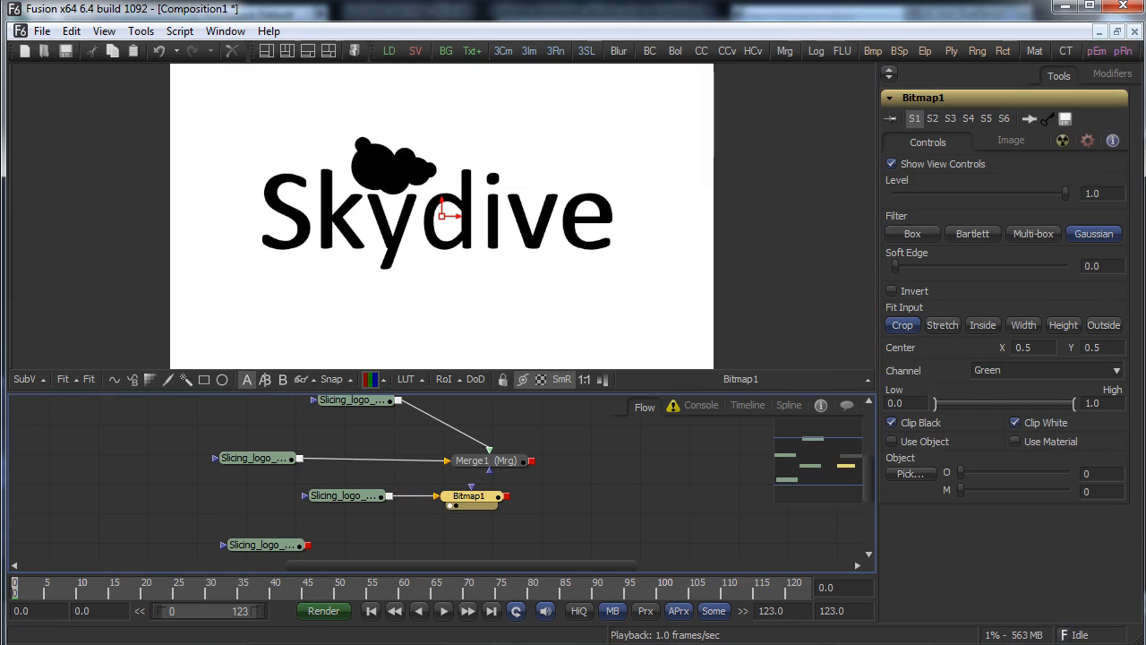
Move the Object ID loader and Bitmap mask together below the merge, and connect the mask to the merge's effect mask input
left_click(345, 495, "ctrl")
left_click_drag(345, 495, 278, 502)
left_click(367, 532)
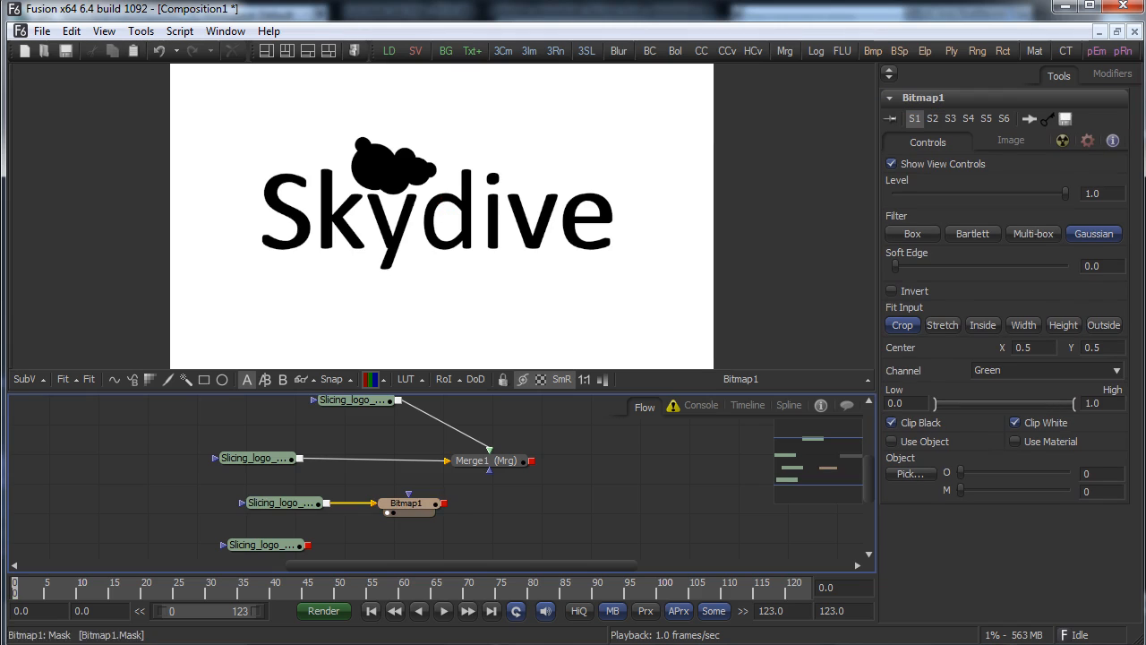
left_click_drag(444, 504, 502, 268)
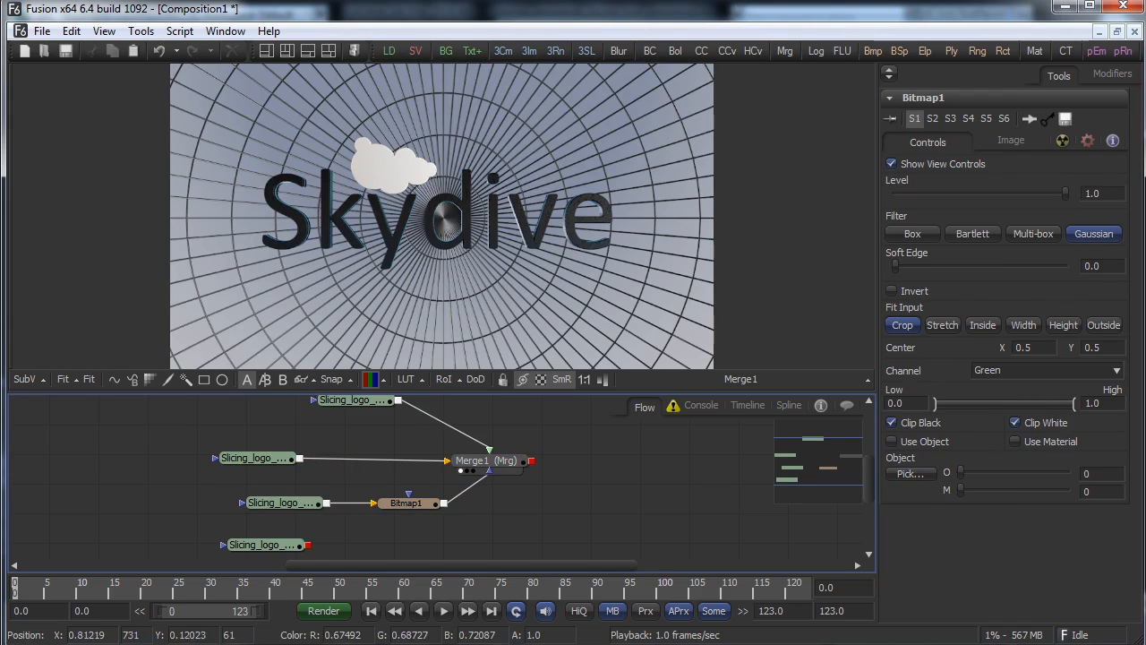
Compare the Bitmap mask with the masked merge in the viewer, and tidy the Object ID loader and mask just above the Z Depth loader
left_click_drag(406, 502, 515, 335)
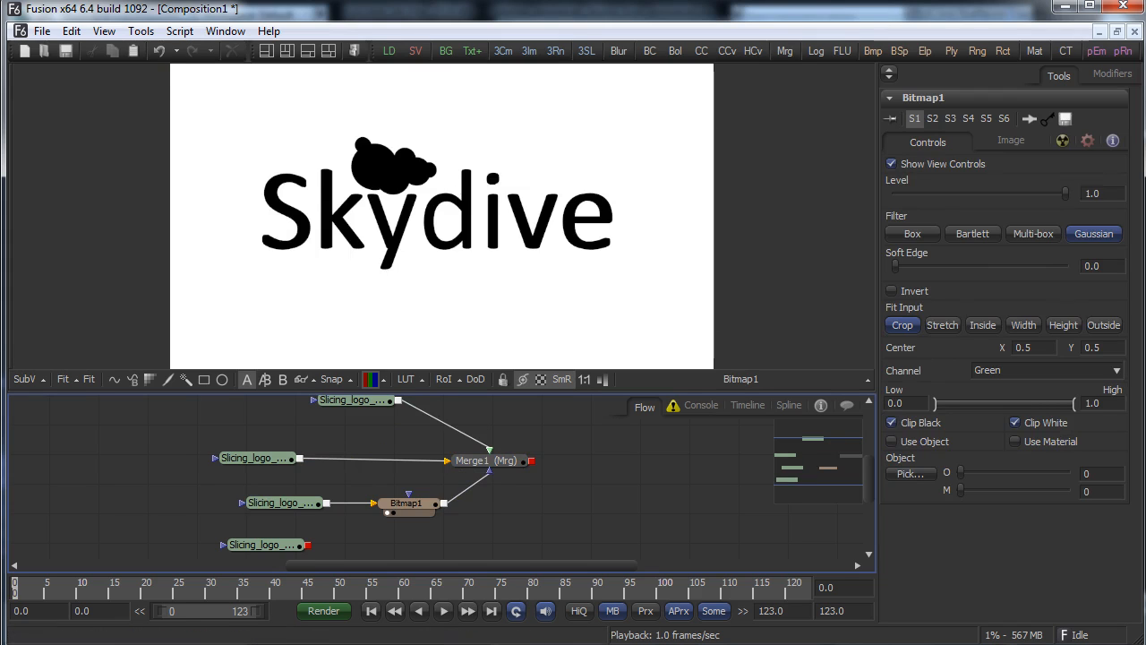
left_click_drag(486, 461, 609, 277)
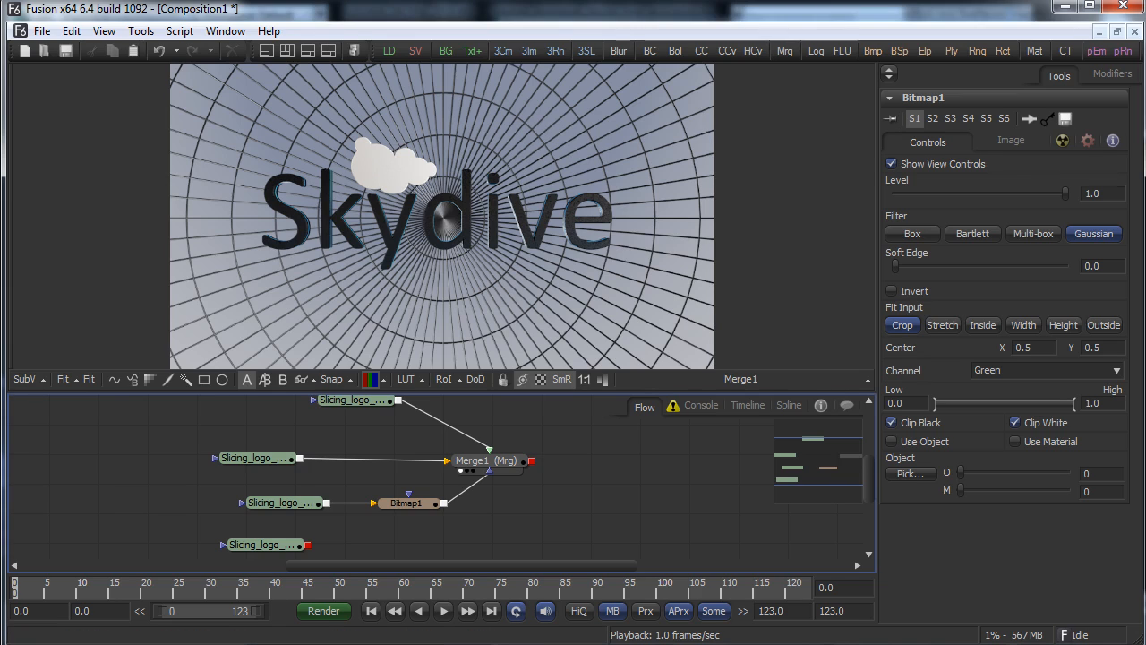
left_click_drag(244, 487, 391, 511)
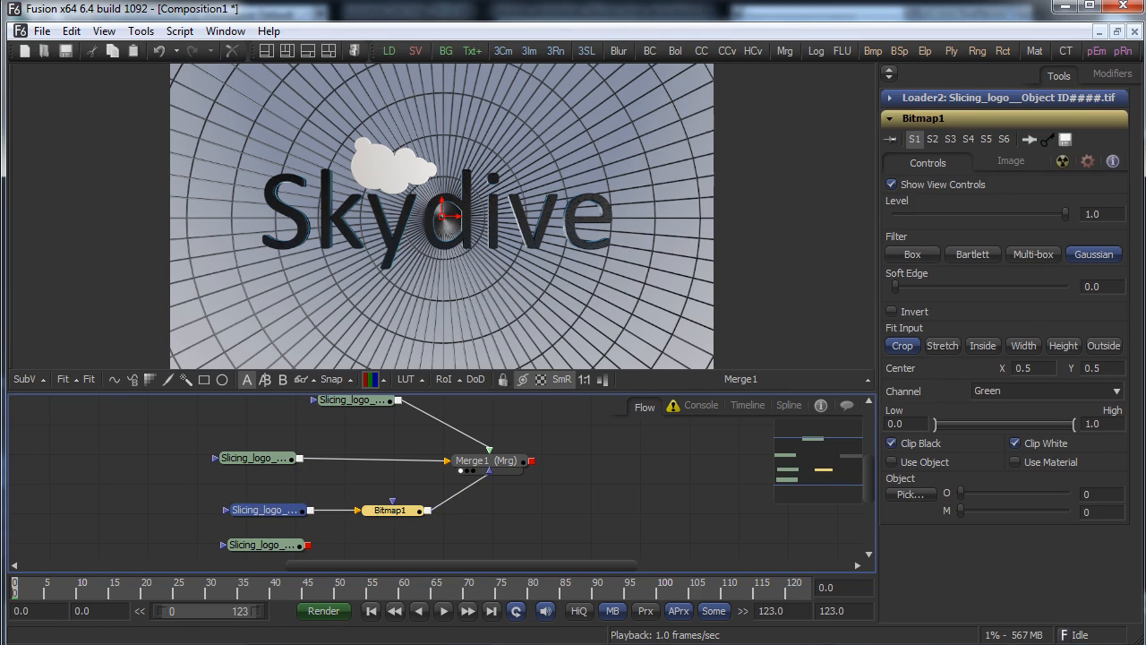
left_click(403, 536)
Add a second Merge with the first merge as background and the Self-Illumination pass as foreground
right_click(566, 429)
mouse_move(603, 437)
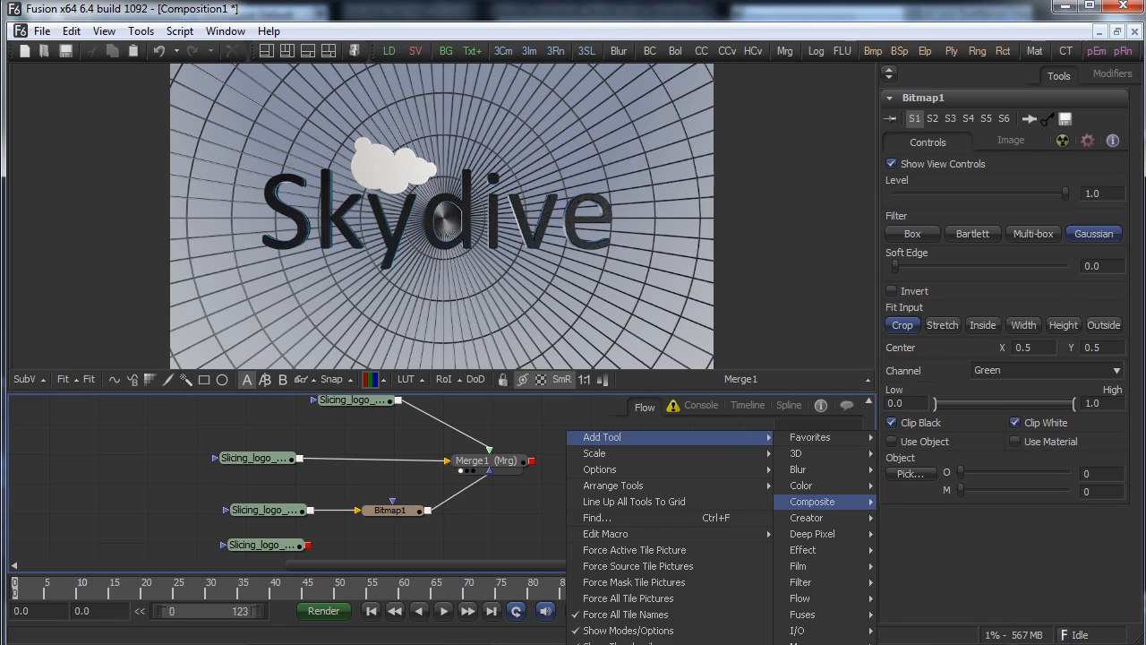
left_click(905, 517)
left_click_drag(568, 436, 634, 465)
left_click_drag(531, 467, 593, 465)
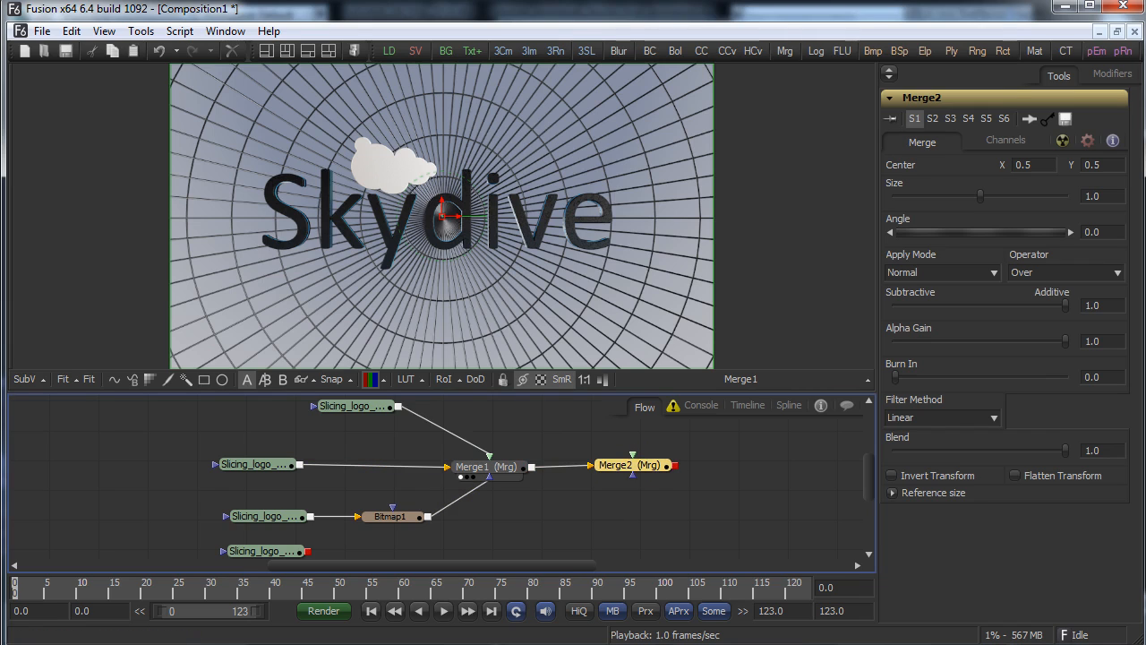
left_click_drag(398, 405, 634, 456)
Insert a Glow between the Self-Illumination loader and the second merge's foreground, and show it in the viewer
right_click(527, 433)
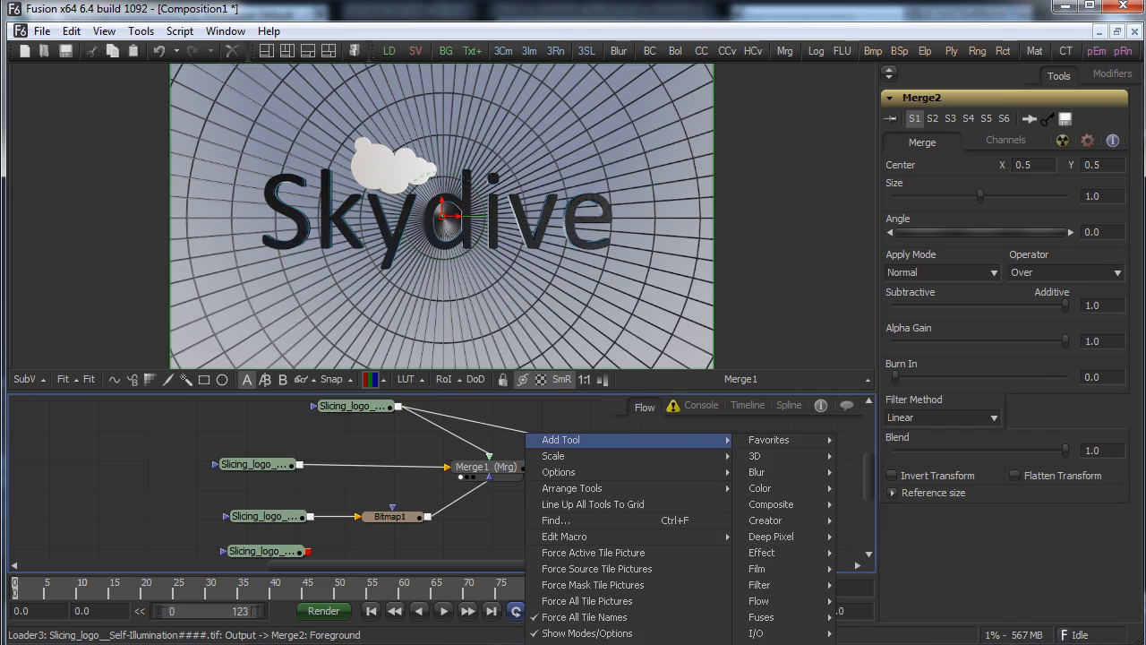
mouse_move(761, 488)
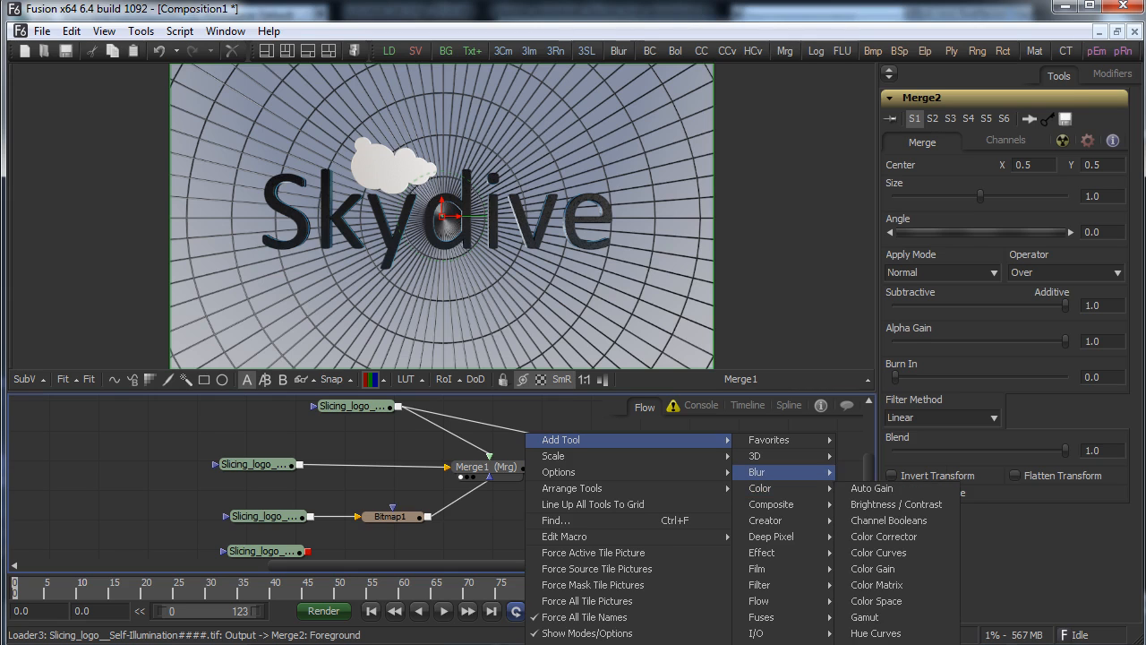
left_click(868, 520)
left_click_drag(524, 436, 533, 422)
key("1")
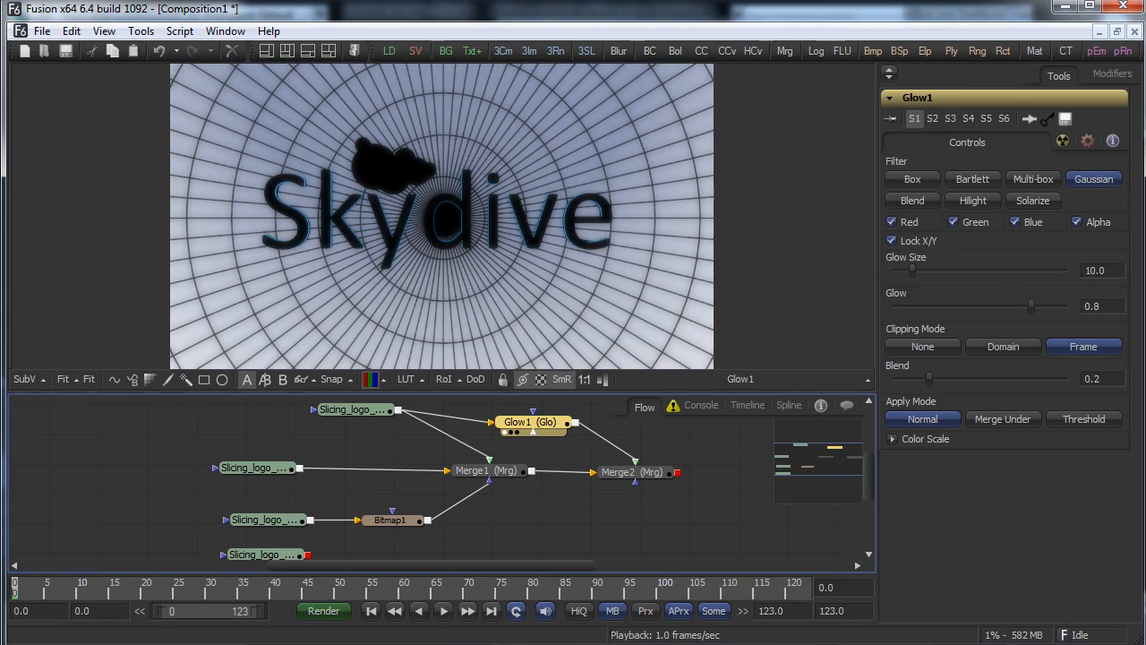
left_click(533, 422)
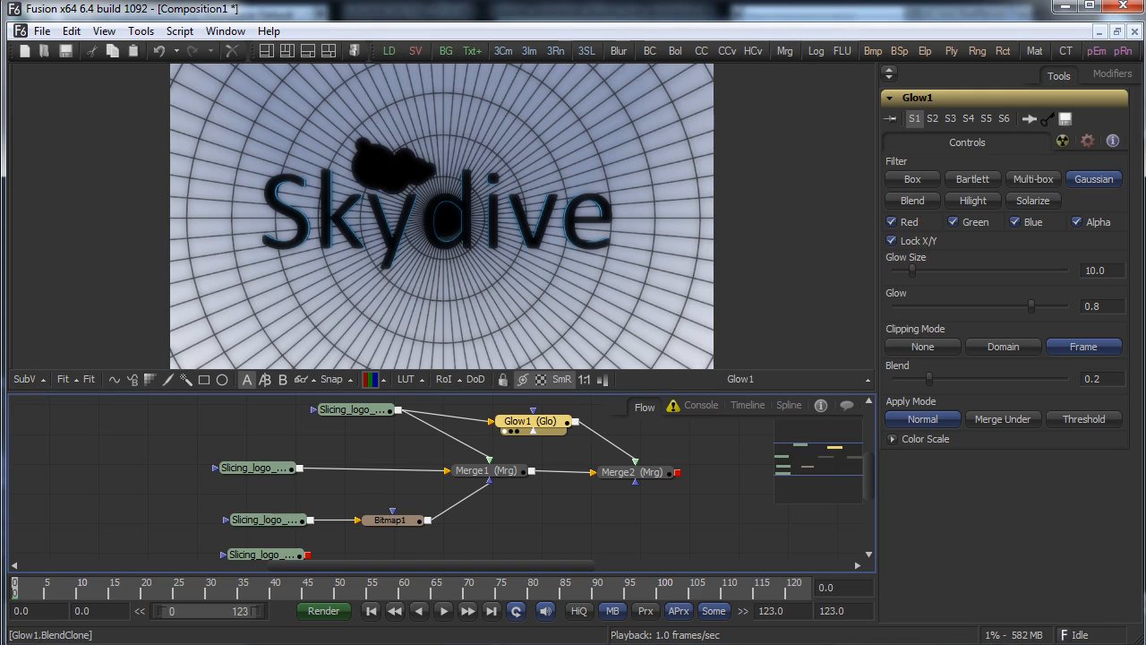
Adjust the Glow to a glow size of about 10.47 and a glow of about 0.84, and move its node closer to the second merge
left_click_drag(912, 269, 901, 268)
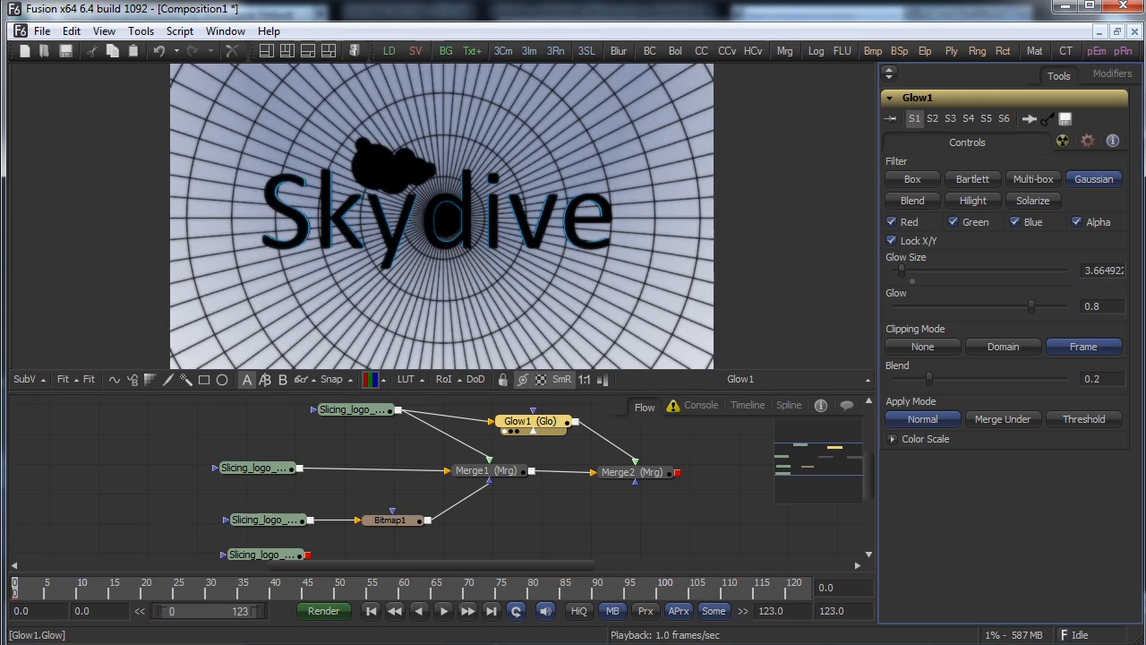
left_click_drag(1032, 305, 1038, 305)
left_click_drag(901, 268, 912, 269)
left_click_drag(530, 422, 545, 422)
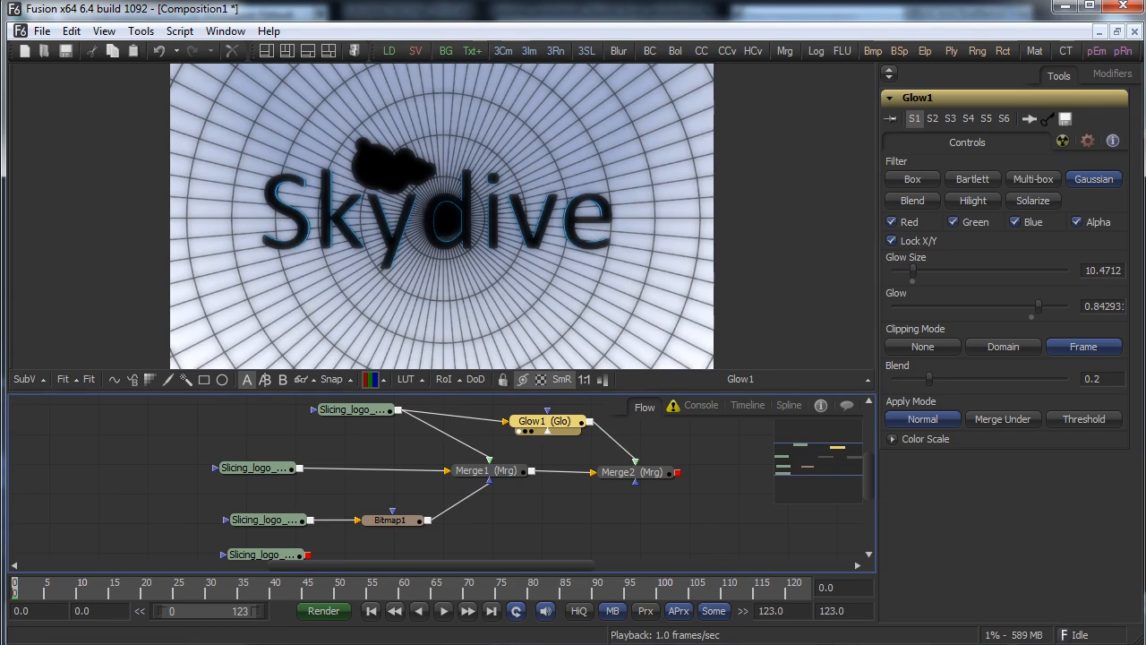
Add a second Bitmap mask fed by the Object ID loader, and raise the first Bitmap mask to separate their connections
right_click(508, 534)
mouse_move(528, 539)
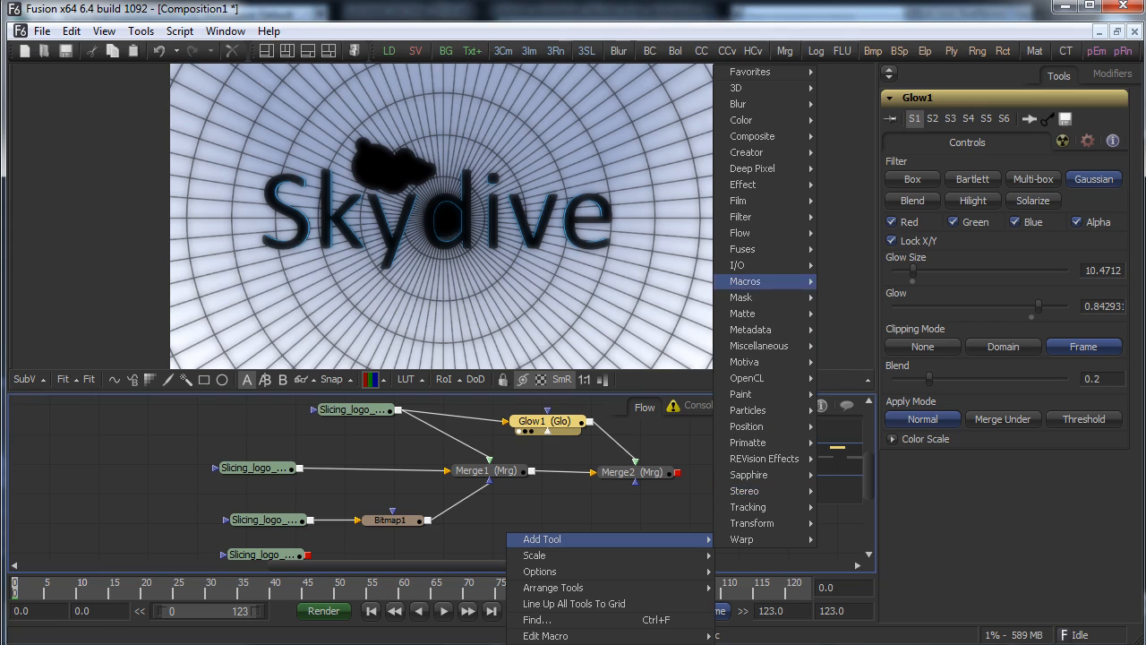
mouse_move(752, 298)
left_click(846, 298)
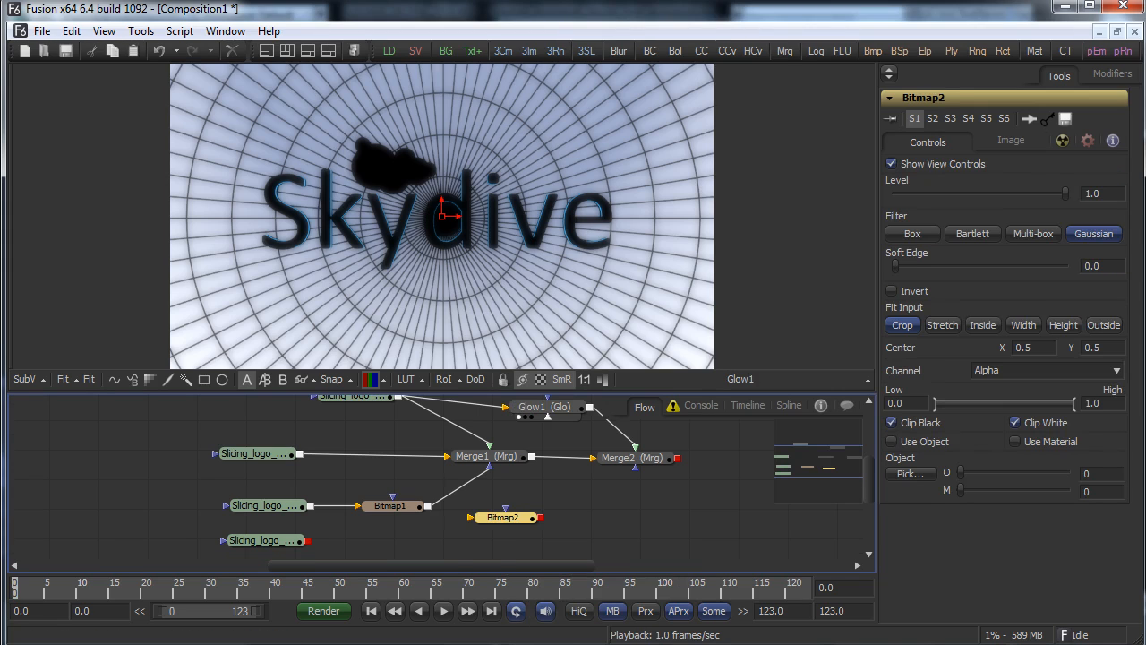
left_click_drag(310, 506, 476, 518)
left_click_drag(391, 507, 395, 491)
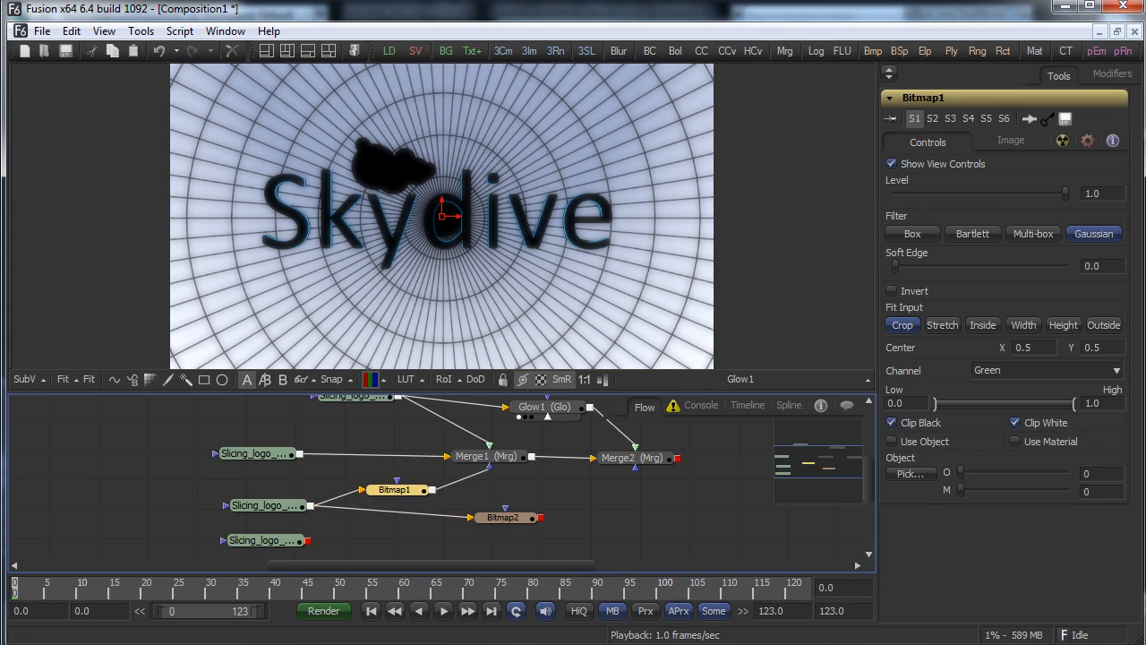
Show the second Bitmap mask in the viewer, set its channel to Green and invert it
left_click_drag(503, 517, 650, 324)
left_click(504, 518)
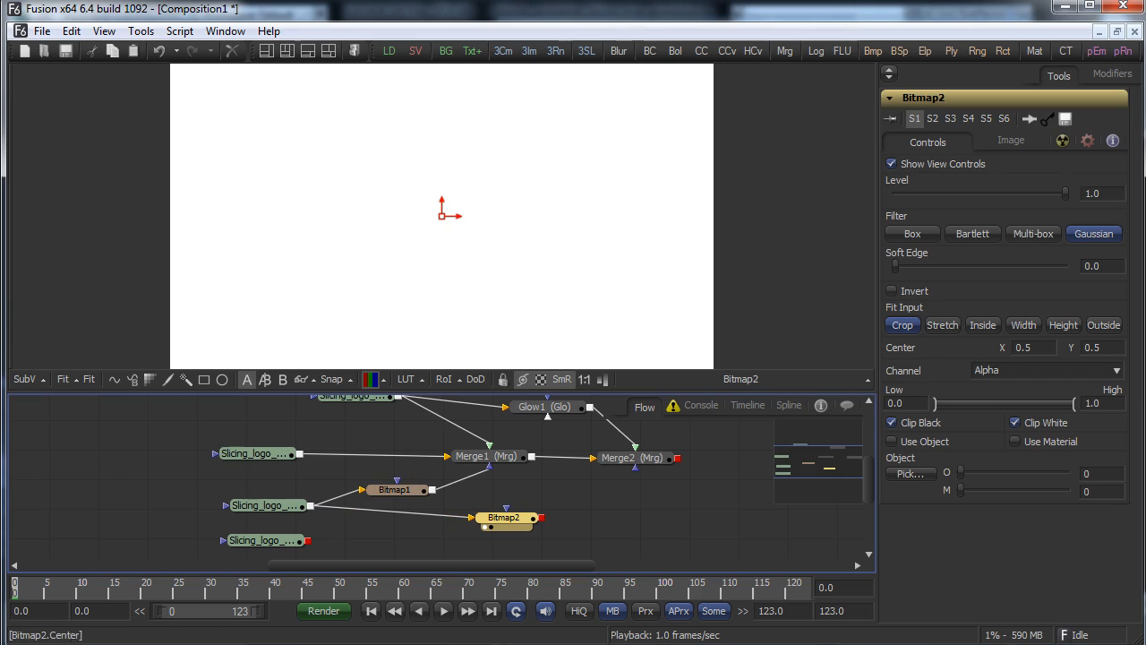
left_click(1047, 370)
left_click(1003, 399)
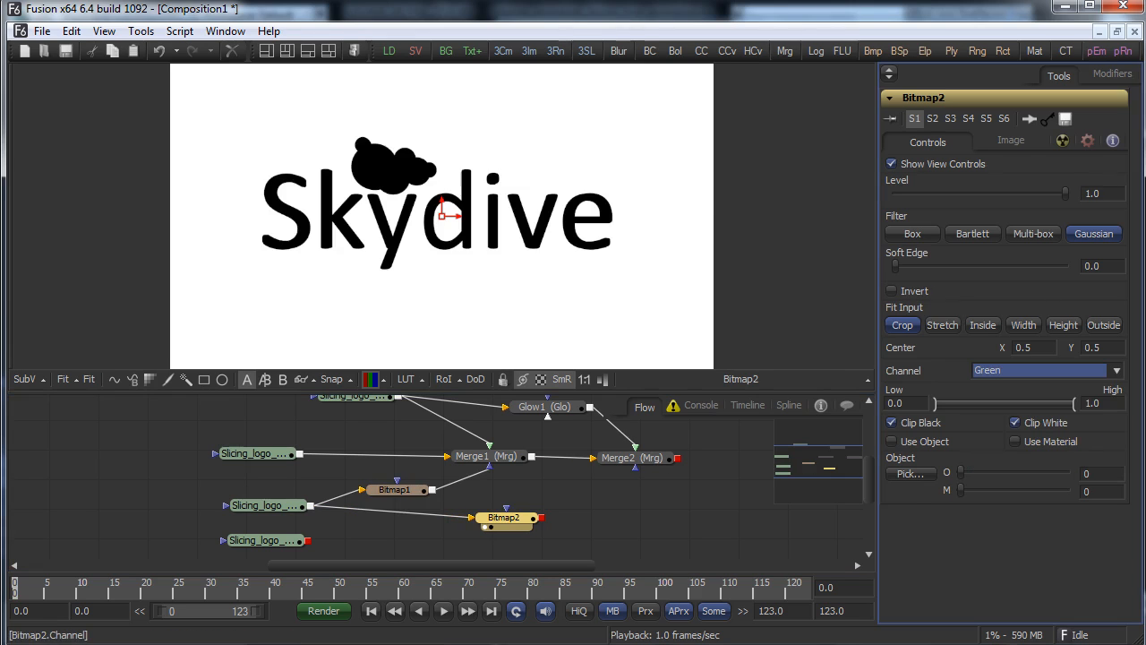
left_click(891, 290)
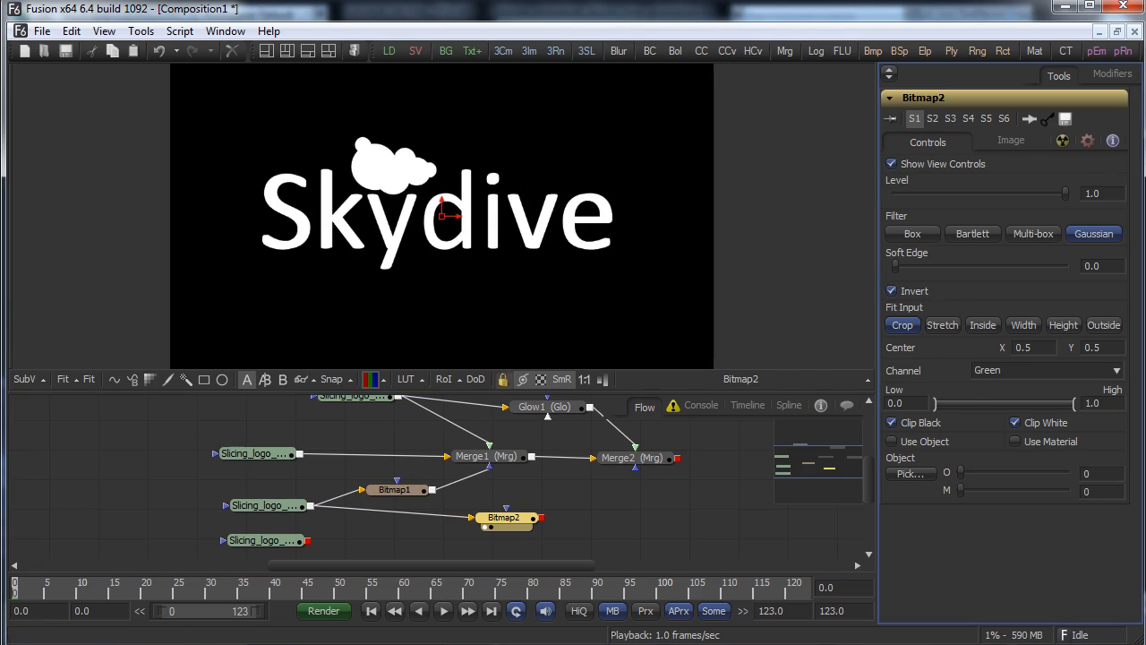
Feed the second Bitmap into the Glow's effect mask, shift the first Merge node slightly, and show the Glow in the viewer
left_click_drag(542, 518, 547, 415)
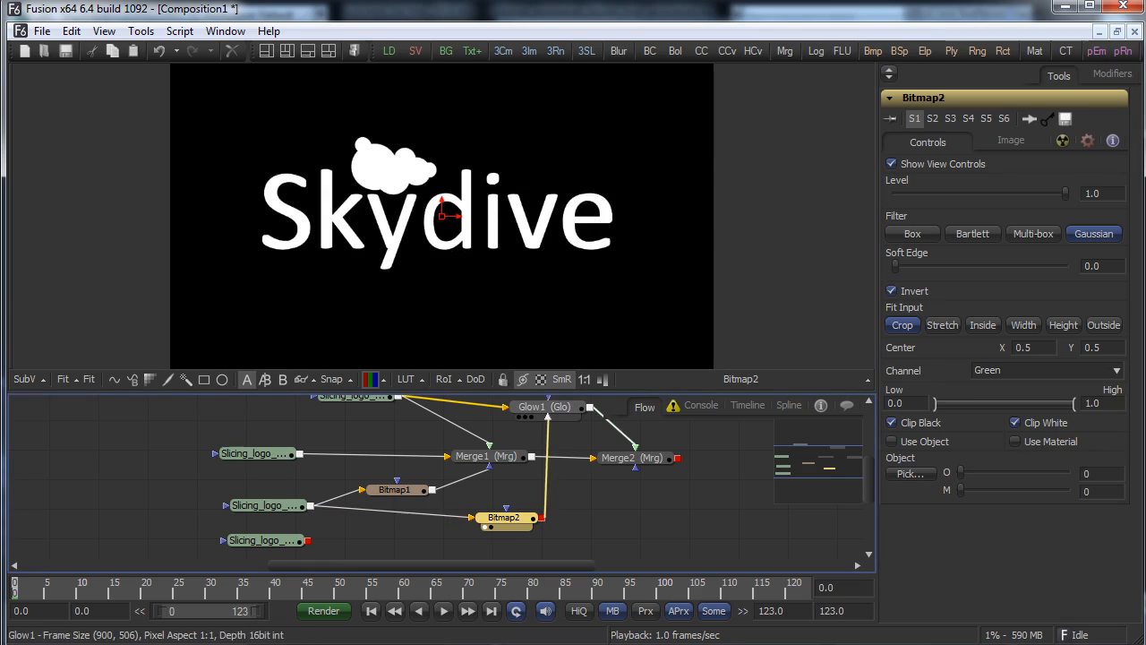
left_click_drag(488, 457, 468, 455)
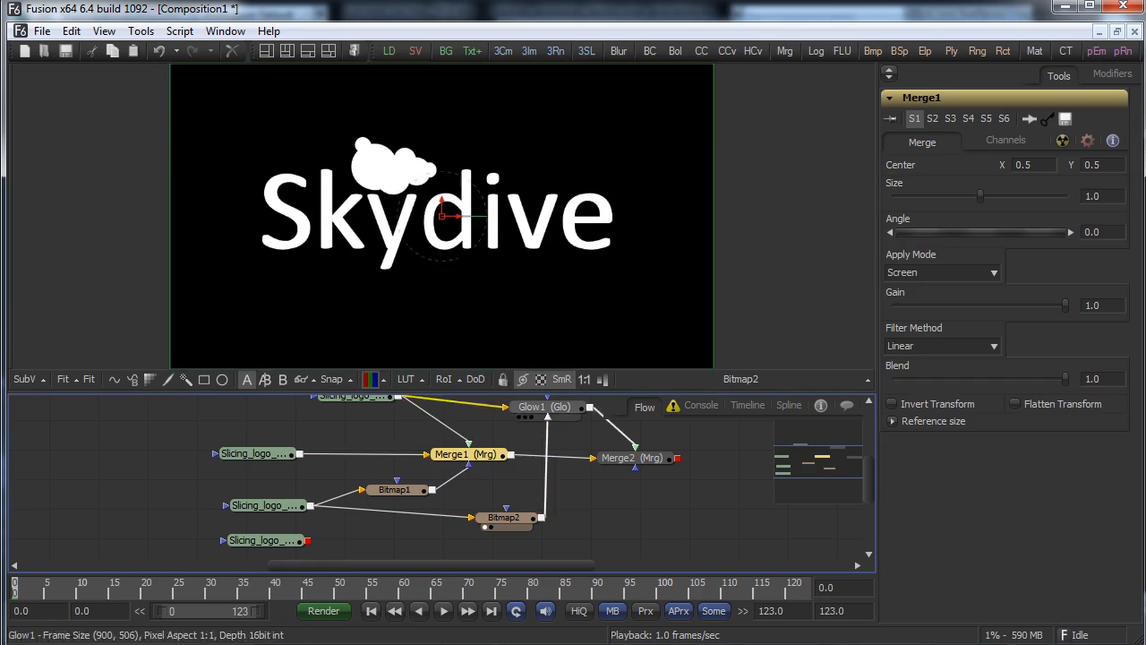
left_click_drag(544, 408, 527, 333)
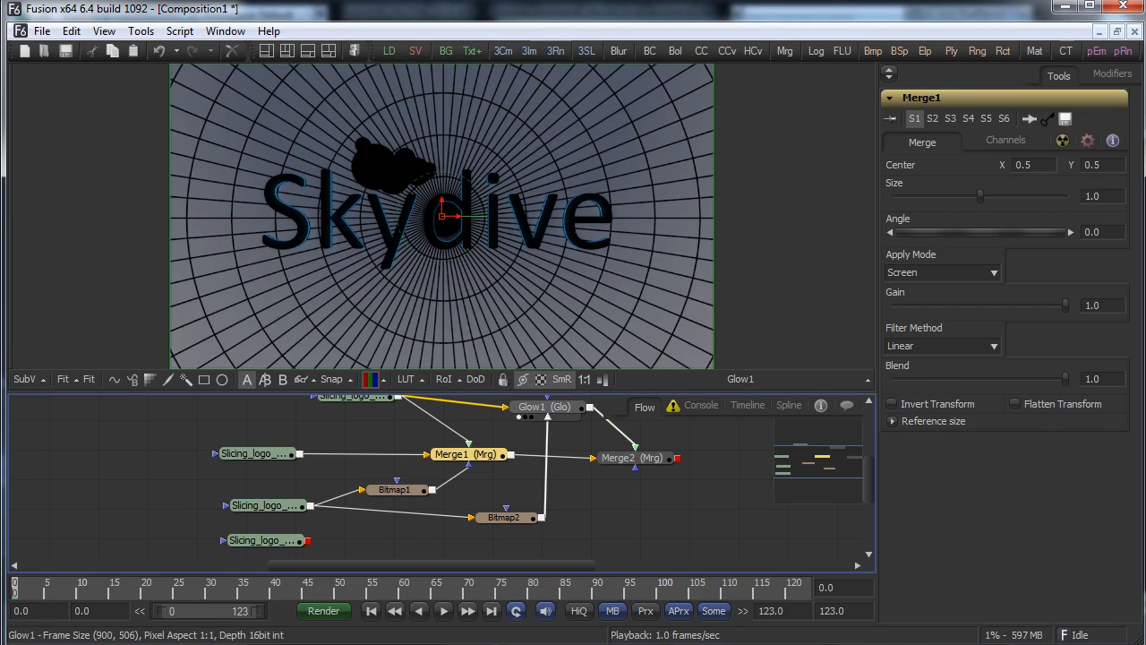
Set the masked Glow's glow to 0.85 and its glow size to about 1.57
left_click(545, 407)
mouse_move(914, 270)
left_mouse_down()
mouse_move(930, 270)
mouse_move(896, 270)
left_mouse_up()
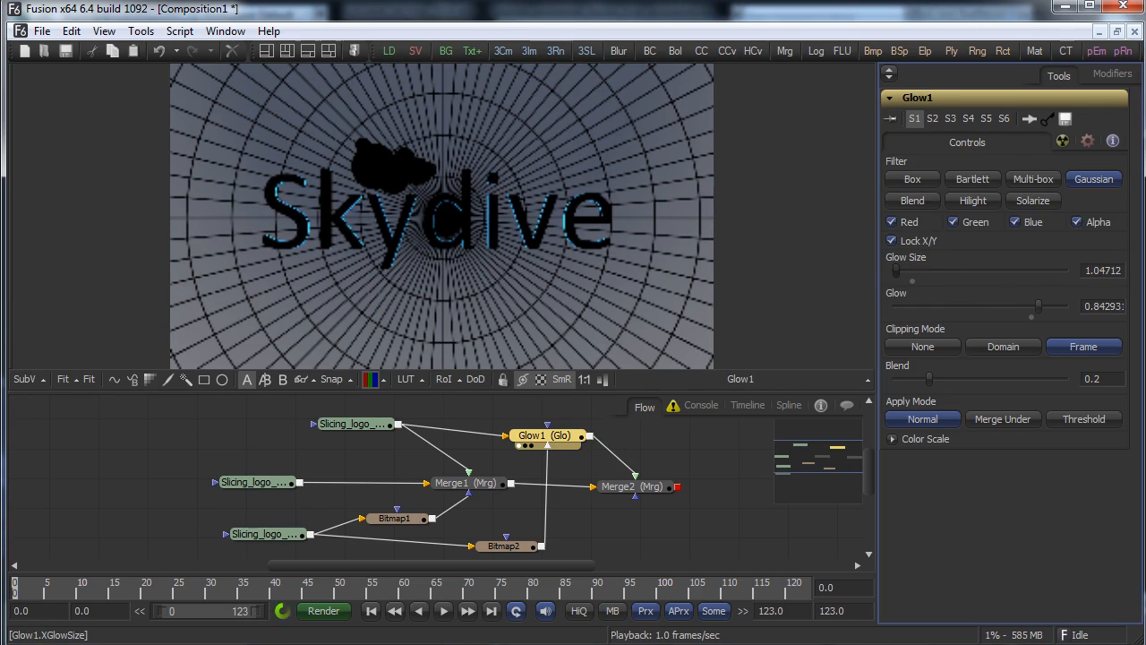
left_click_drag(1039, 306, 1066, 307)
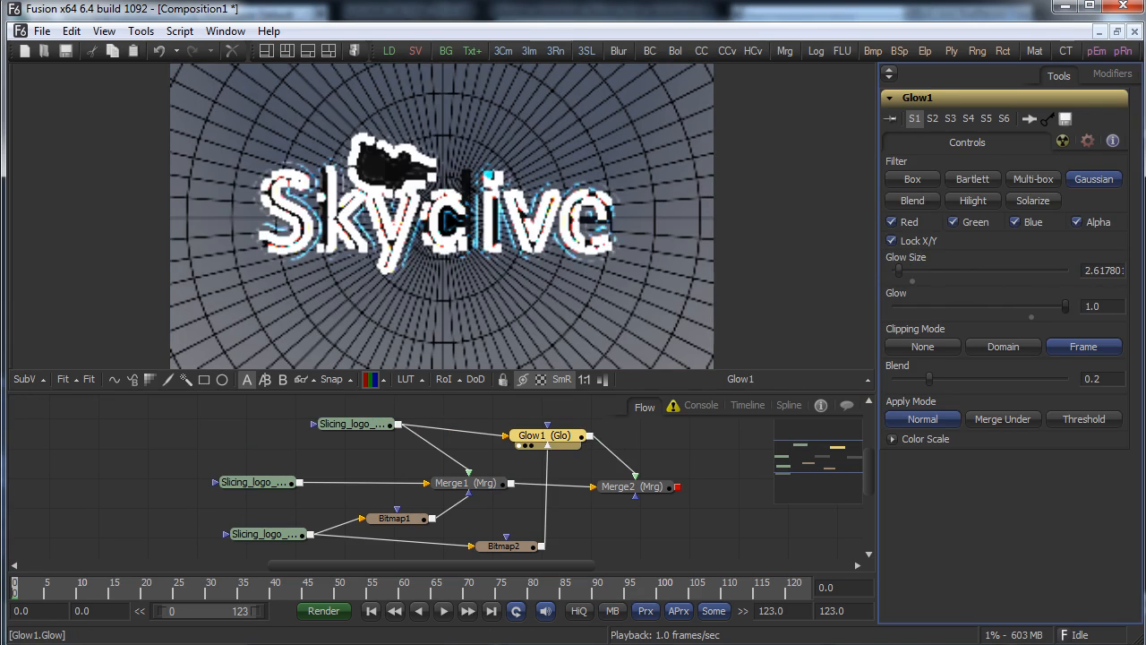
left_click_drag(900, 270, 901, 271)
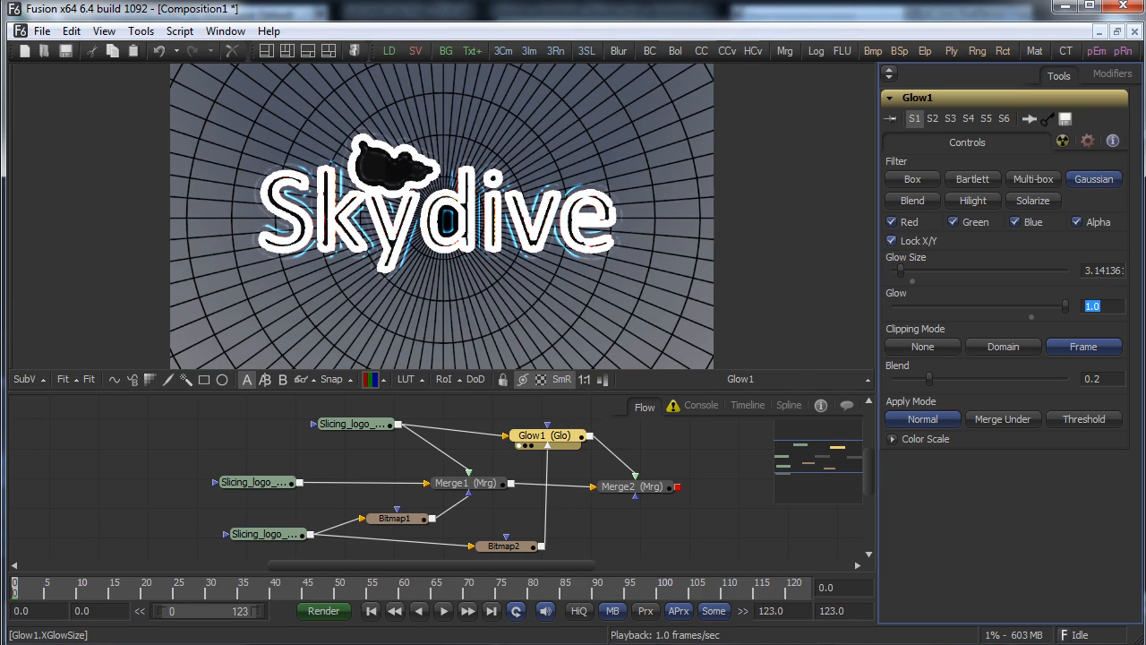
type("0.85")
key("Return")
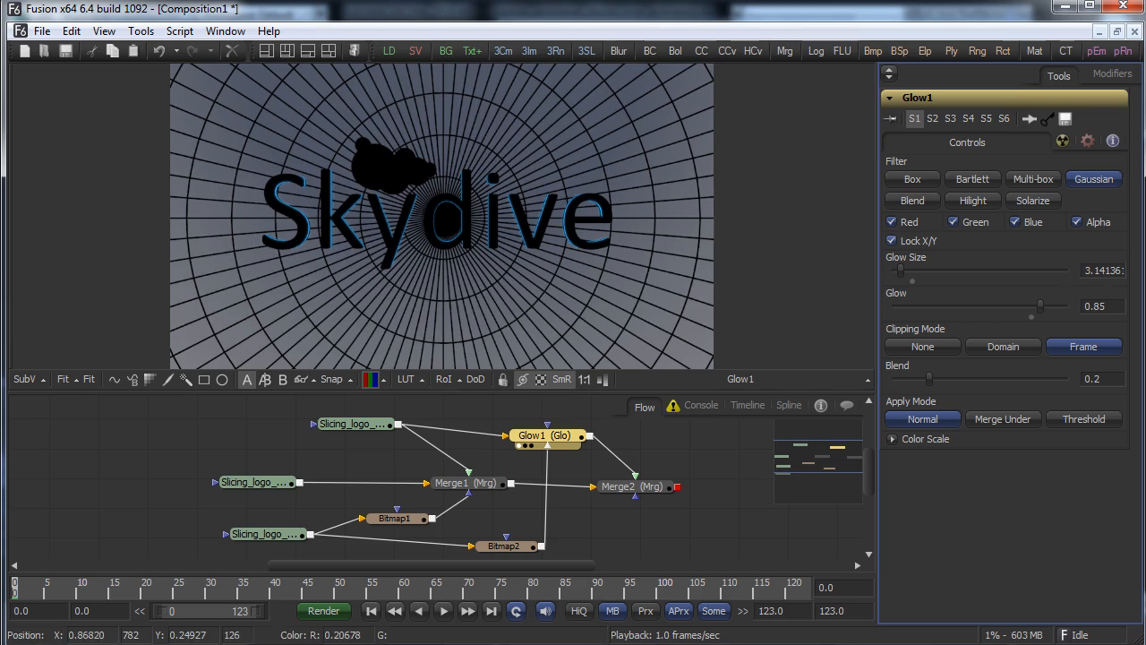
left_click_drag(900, 270, 910, 271)
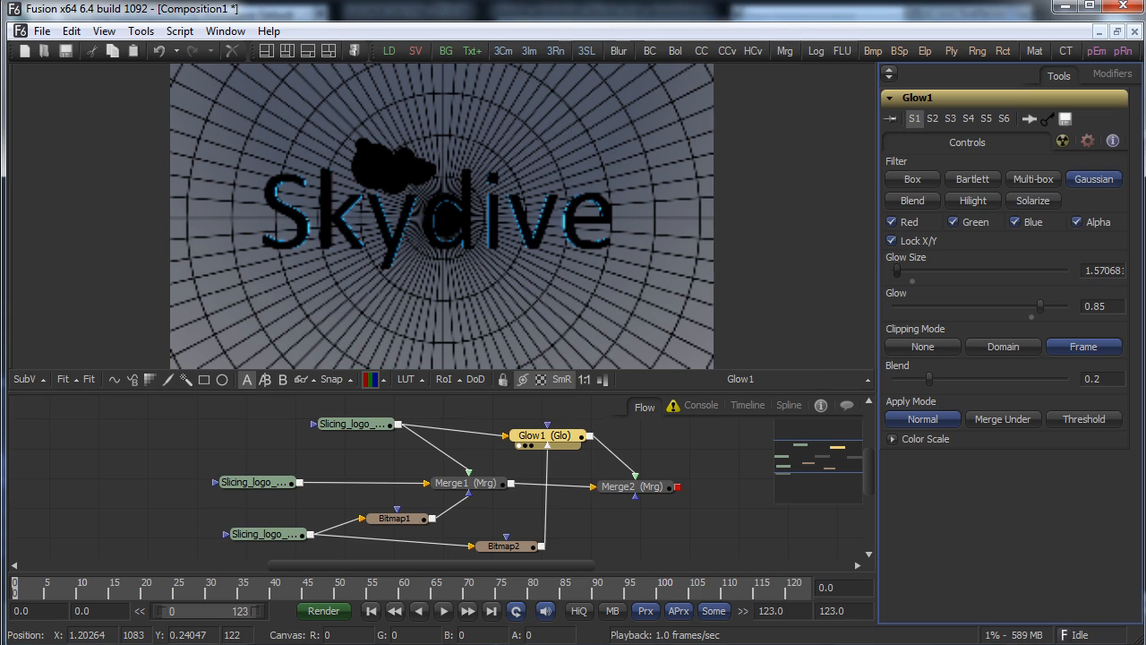
Set the second Merge's apply mode to Screen and compare its result with the first Merge in the viewer
left_click(607, 496)
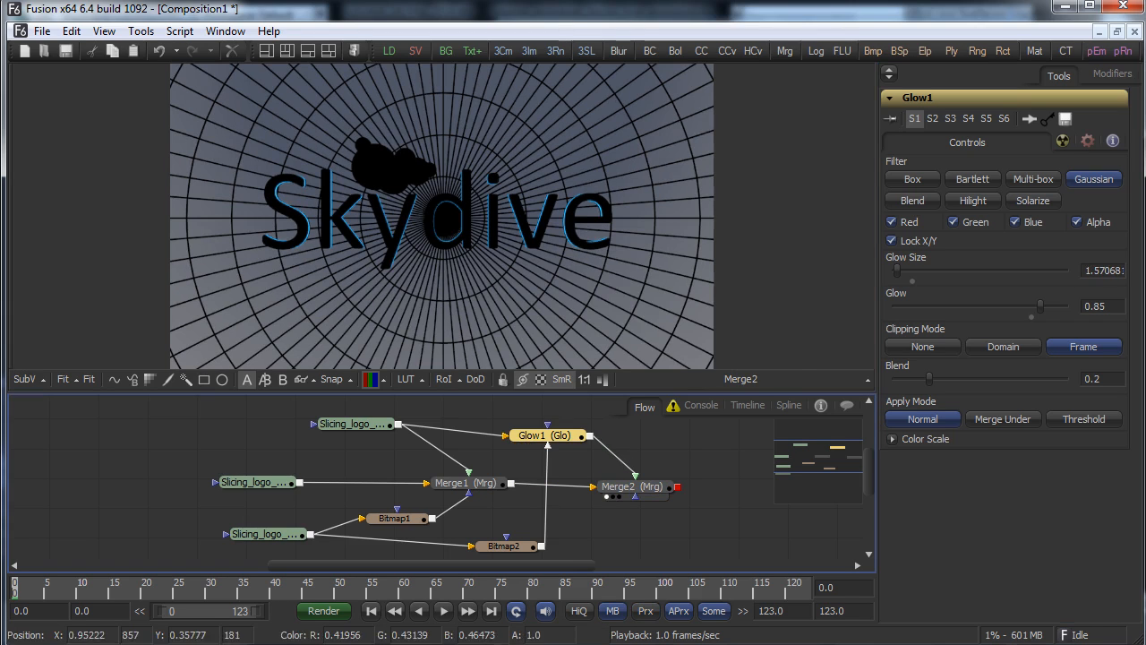
left_click(632, 486)
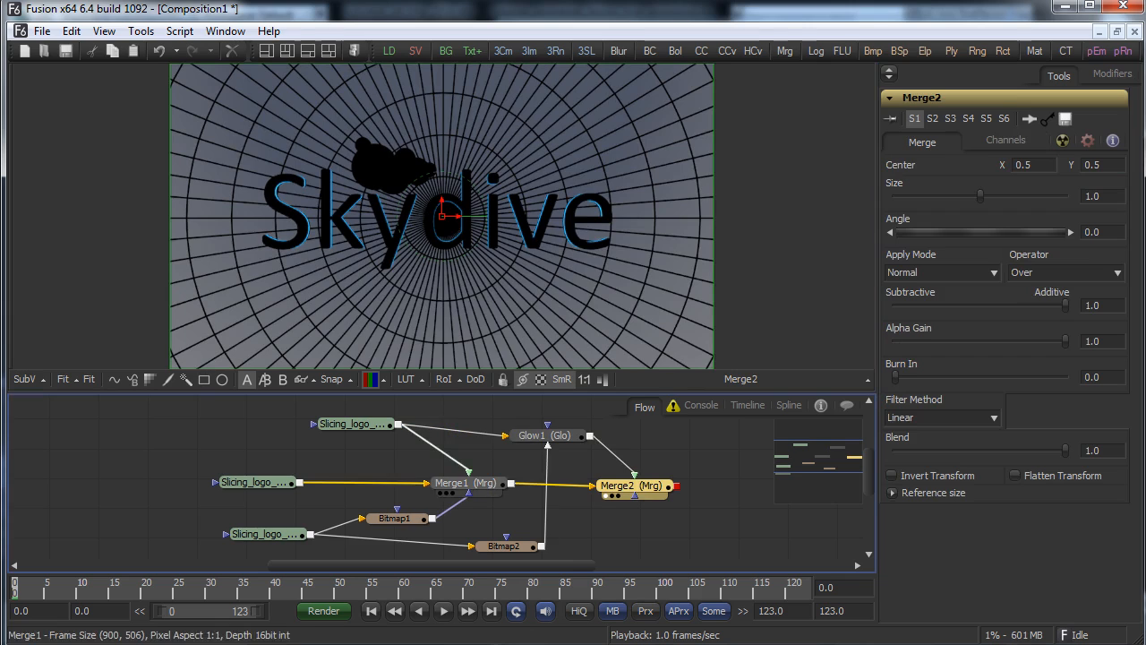
left_click(440, 493)
left_click(606, 495)
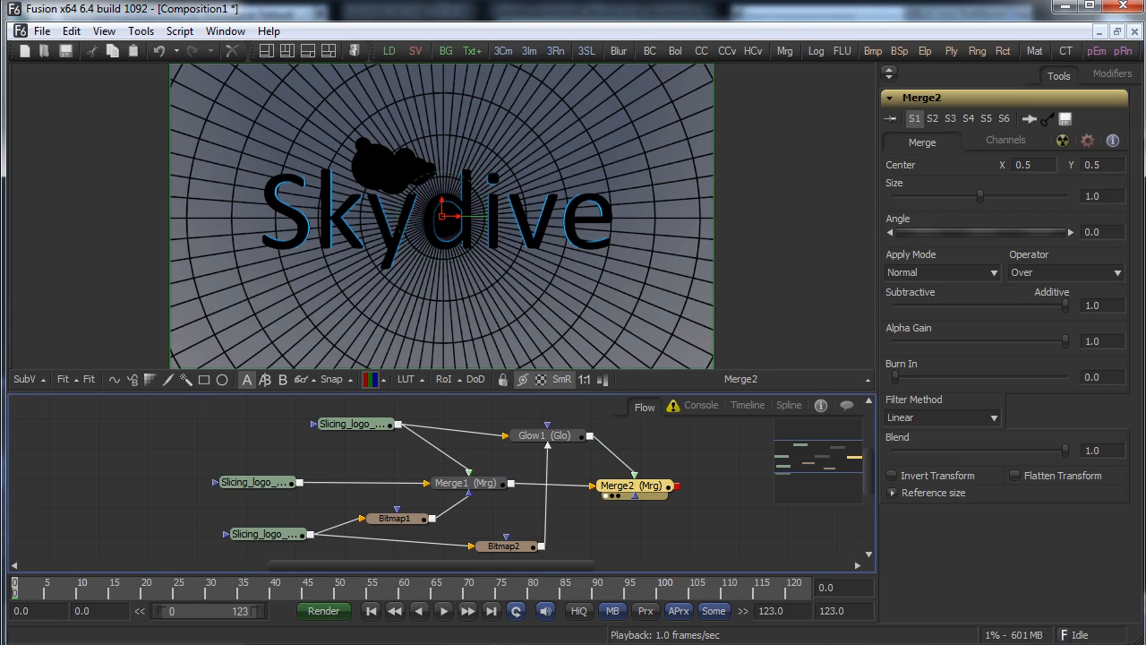
left_click(940, 272)
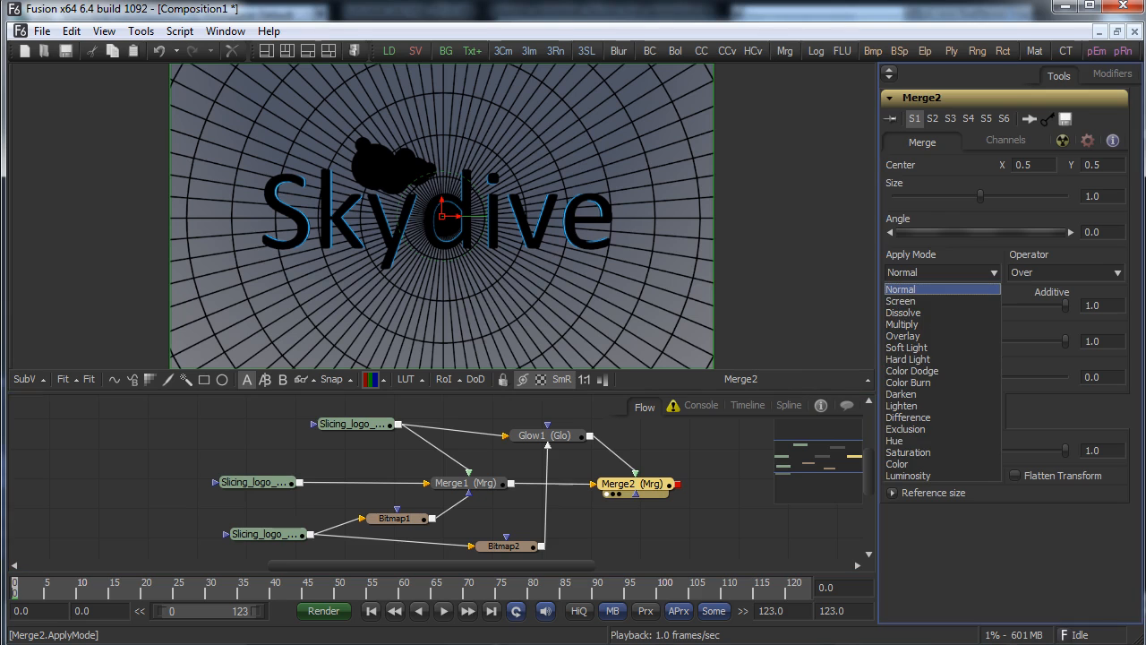
left_click(905, 300)
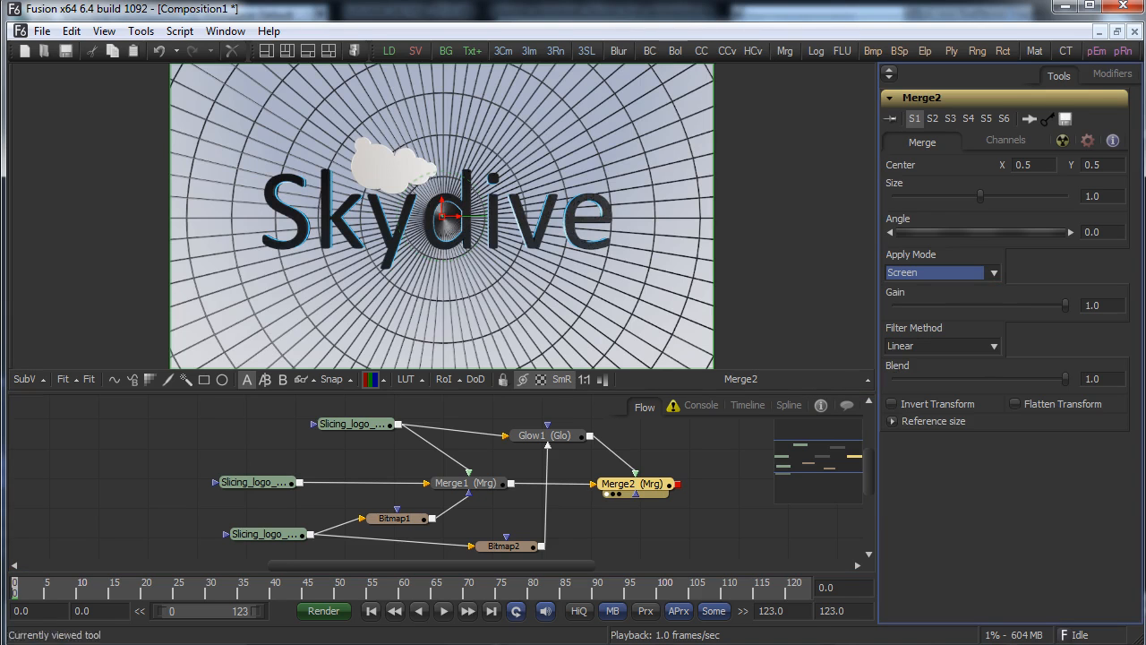
left_click(440, 492)
left_click(609, 494)
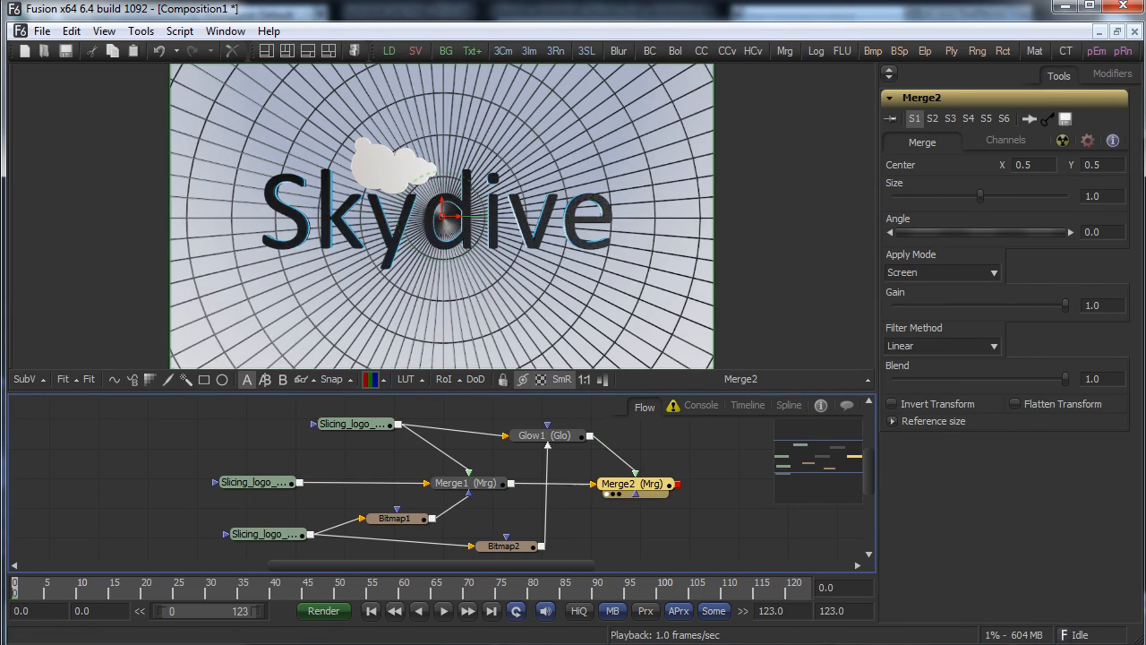
Connect the second Bitmap to the second Merge's effect mask as well, and compare both Merges in the viewer
left_click(542, 436)
left_click(527, 446)
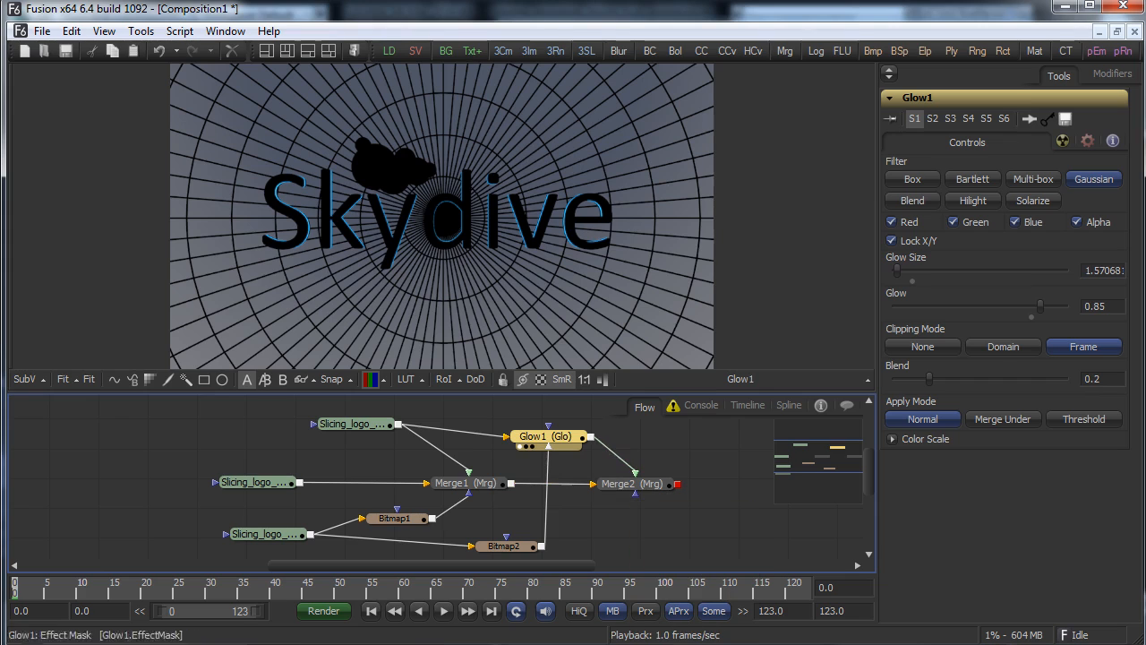
left_click_drag(548, 437, 544, 437)
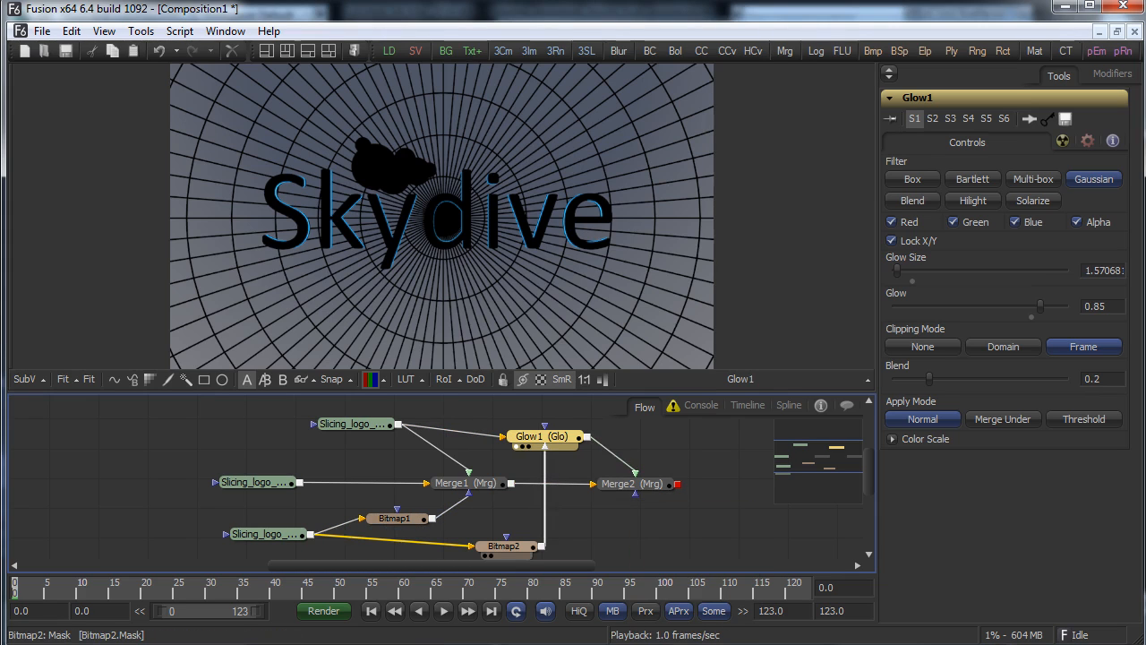
left_click_drag(541, 545, 637, 494)
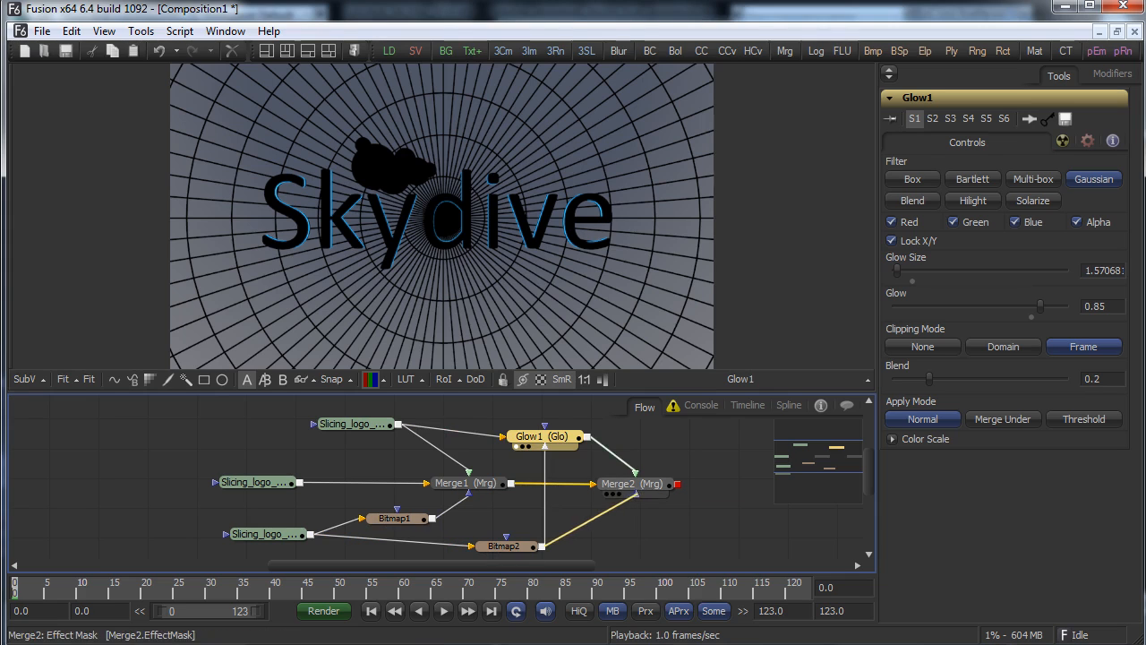
key("1")
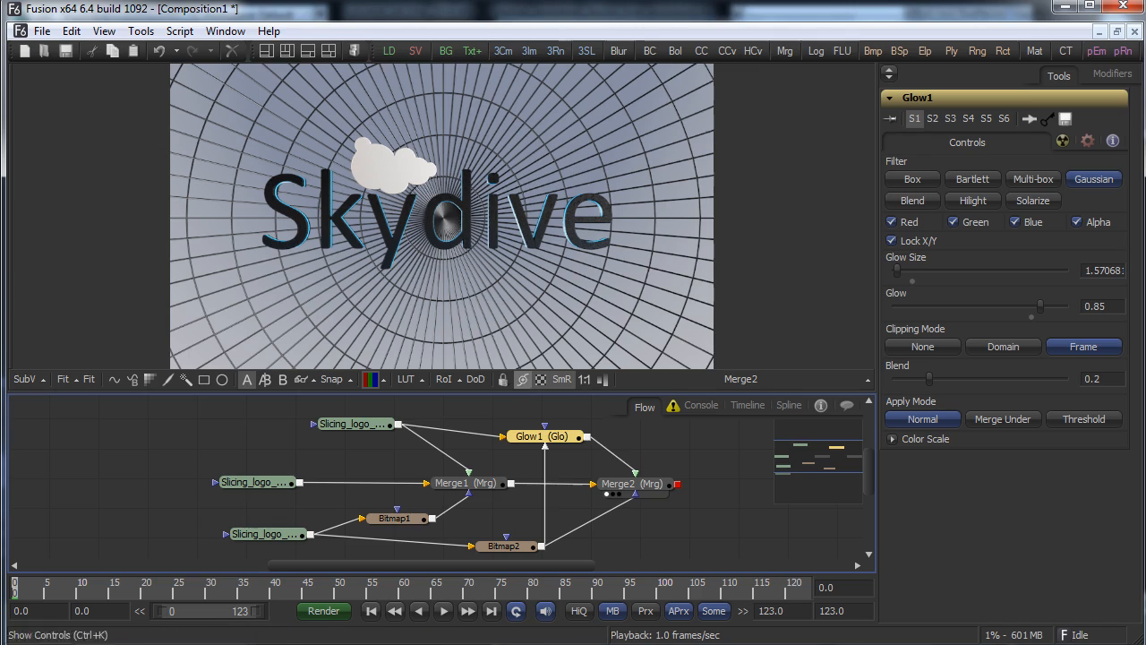
left_click_drag(463, 483, 484, 340)
left_click_drag(630, 485, 482, 273)
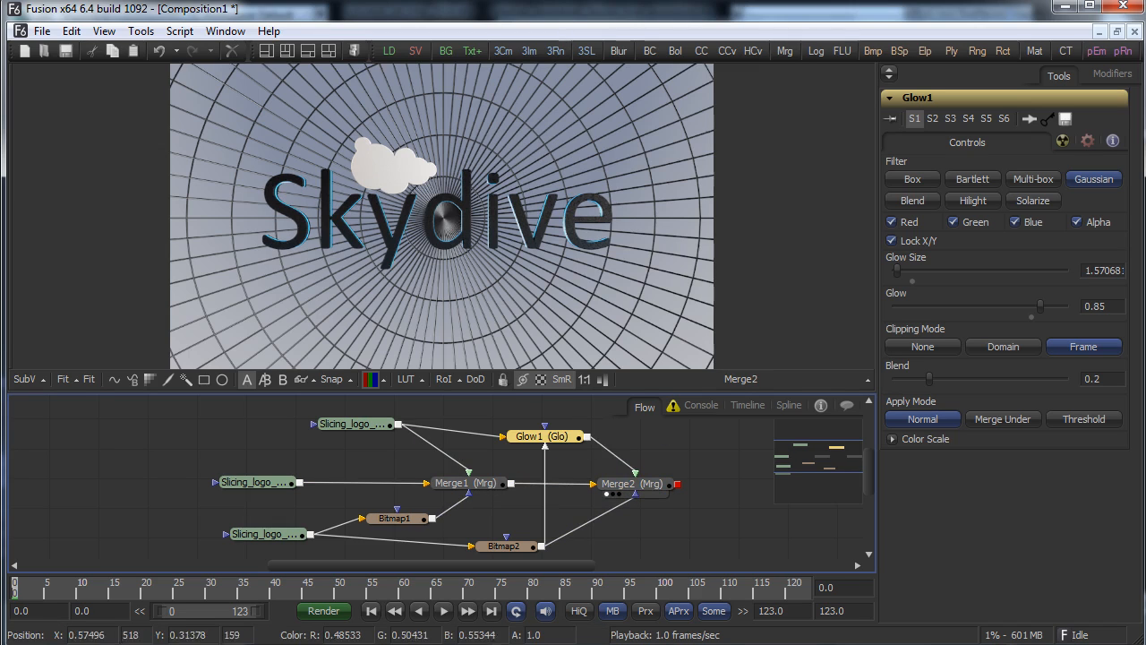
Make room in the flow, insert a copy of the Glow between the Glow and the second Merge, and view it
left_click_drag(543, 436, 545, 425)
left_click_drag(632, 484, 665, 482)
left_click(545, 426)
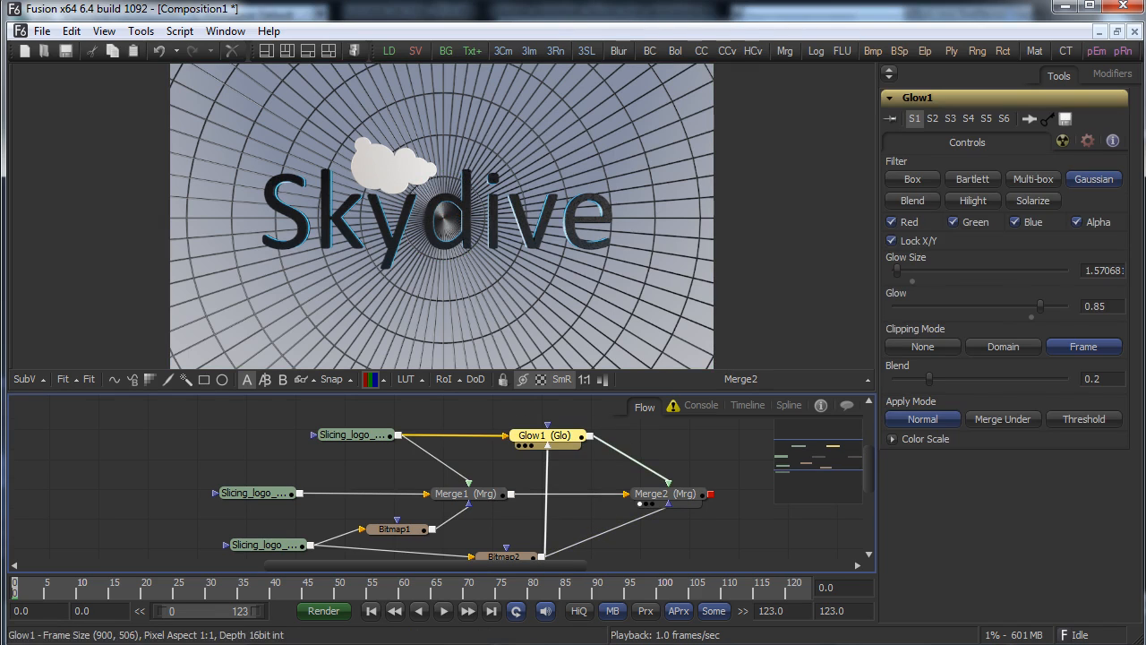
key("ctrl+v")
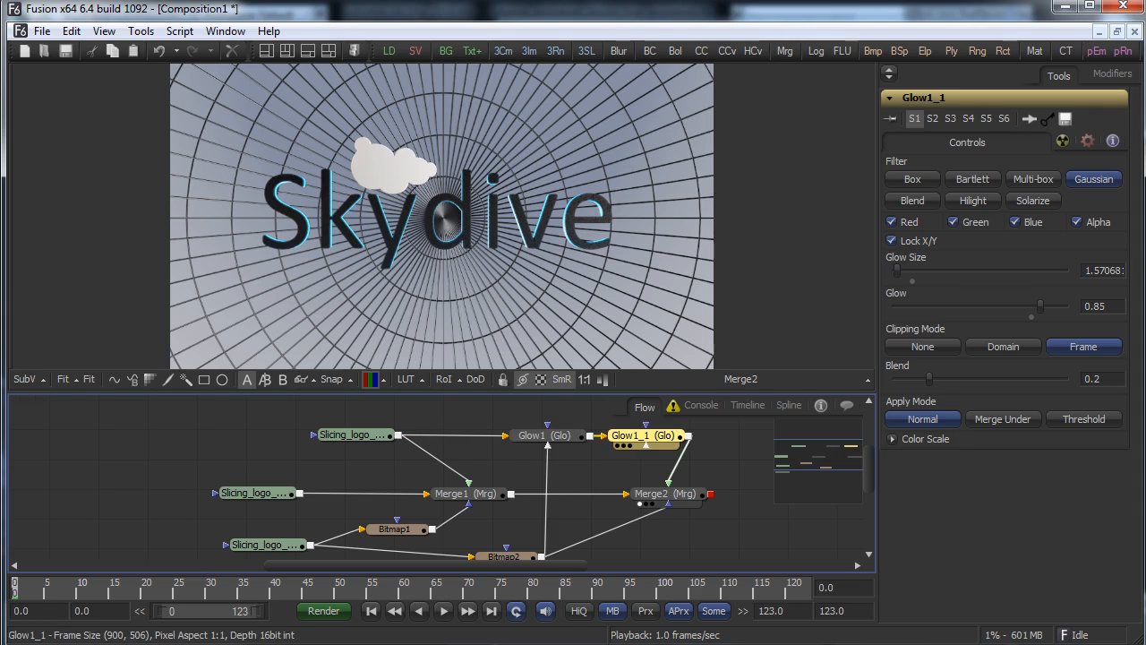
key("1")
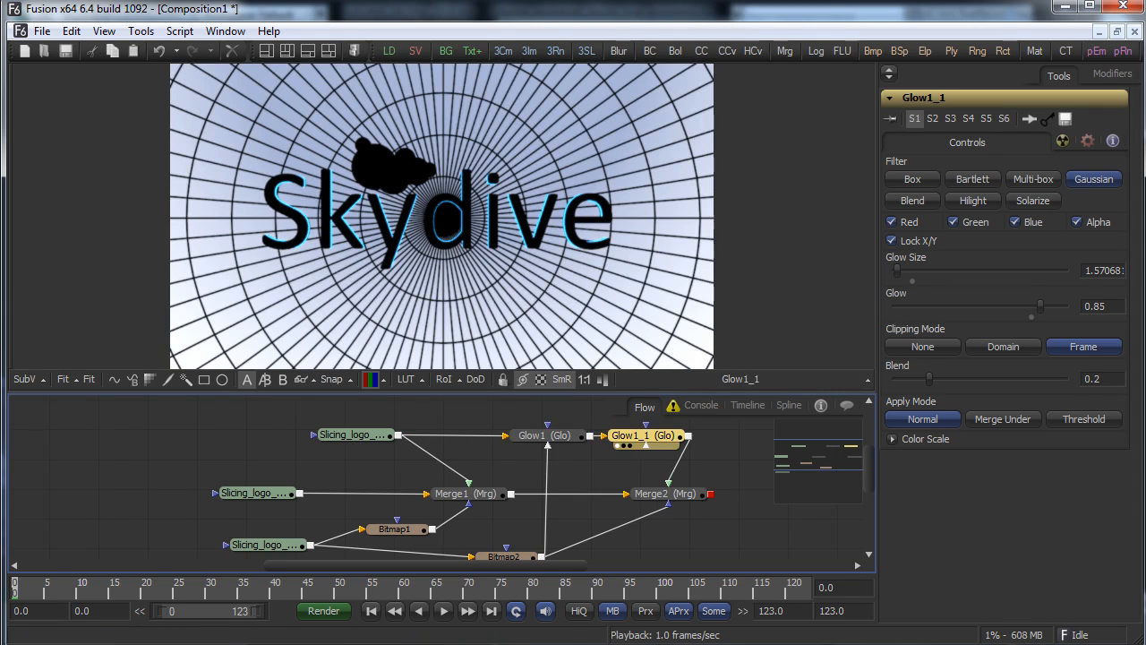
Set the copied Glow's size to about 5.24 and compare the two Merges with the viewer at 100%
left_click(64, 379)
left_click(85, 297)
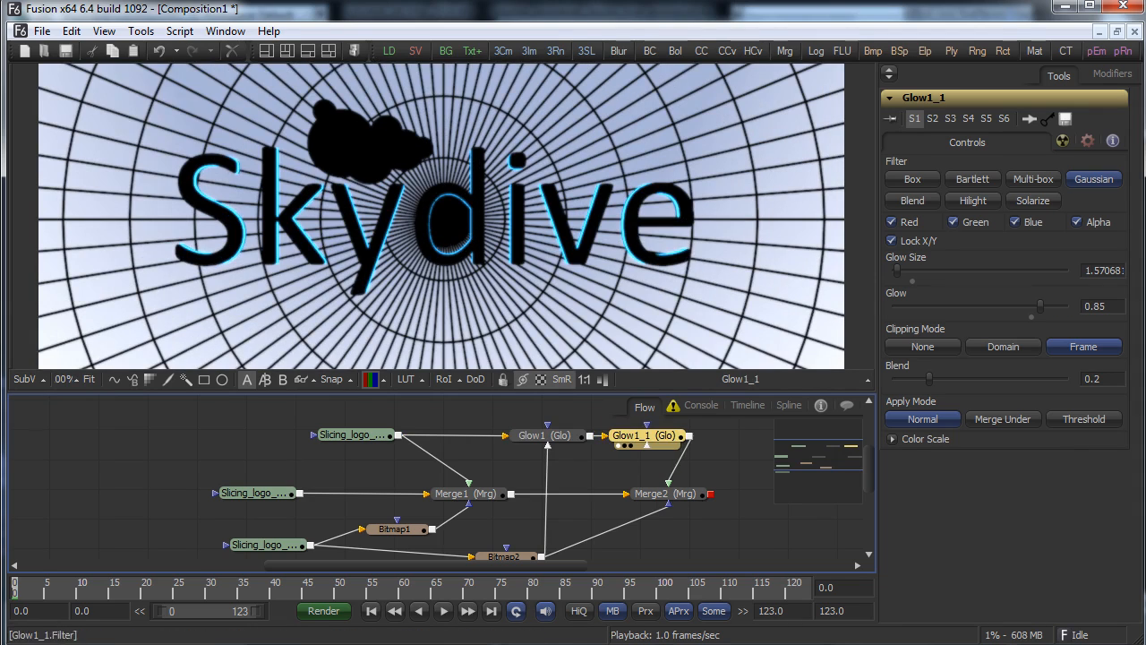
left_click_drag(897, 271, 904, 271)
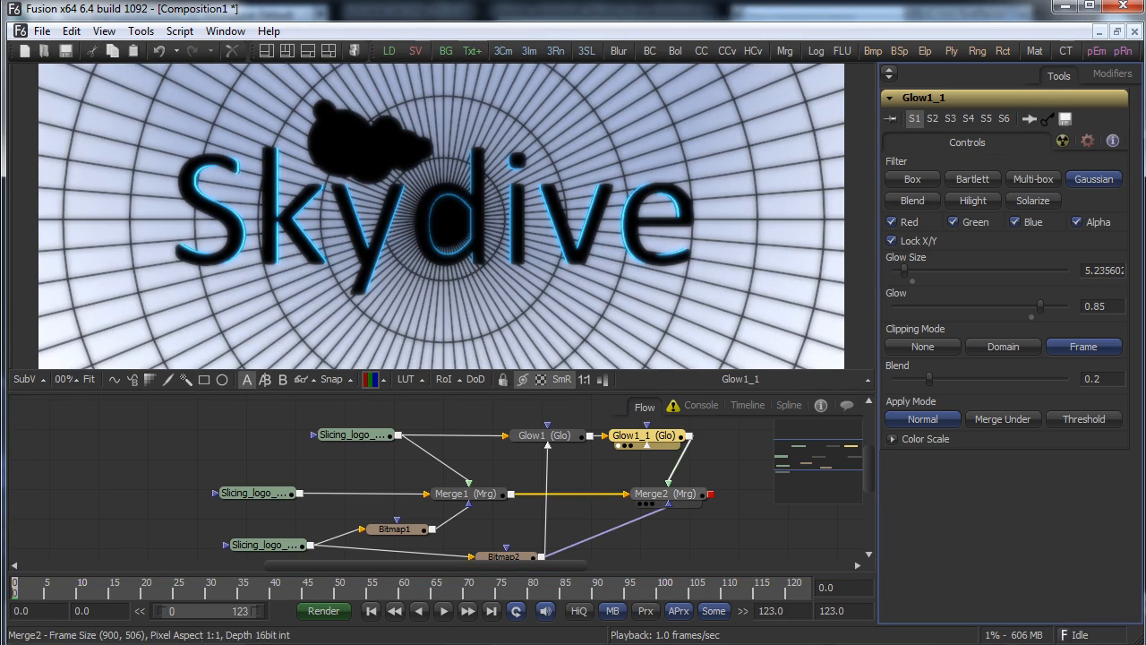
left_click(640, 503)
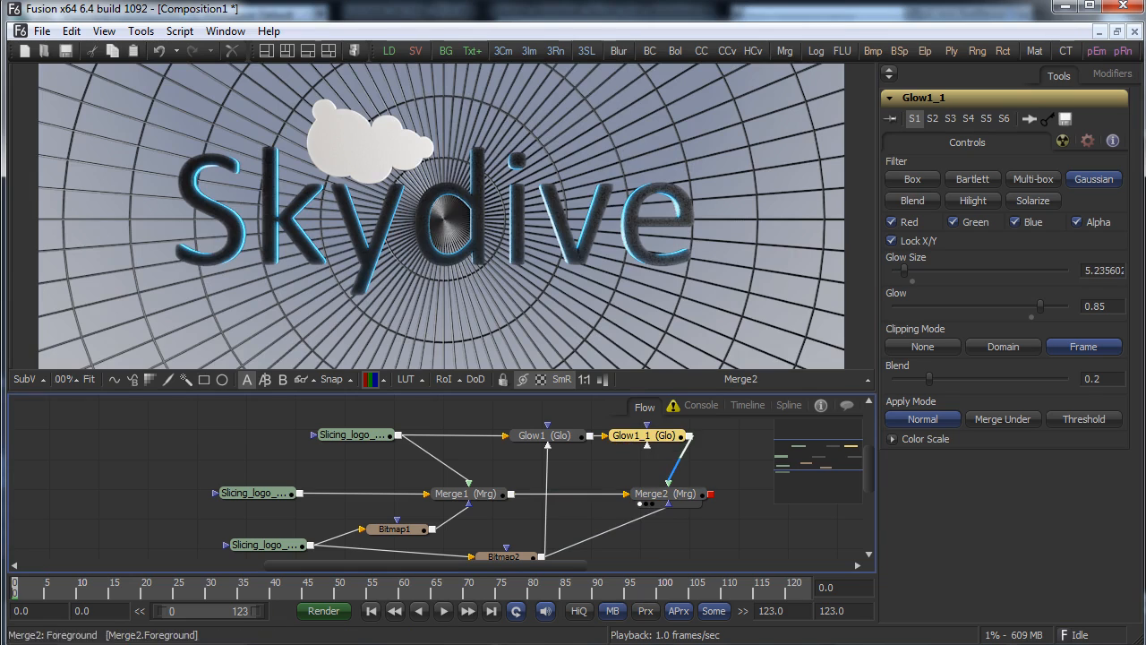
mouse_move(462, 493)
left_mouse_down()
mouse_move(481, 428)
mouse_move(461, 494)
left_mouse_up()
left_click(440, 503)
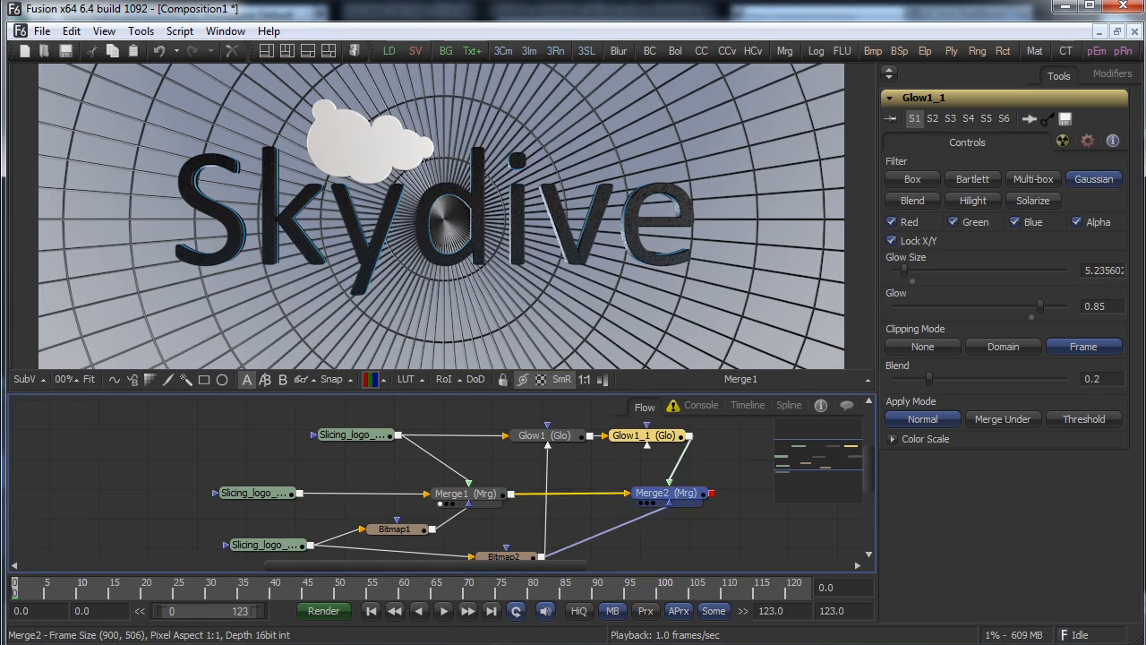
left_click(640, 504)
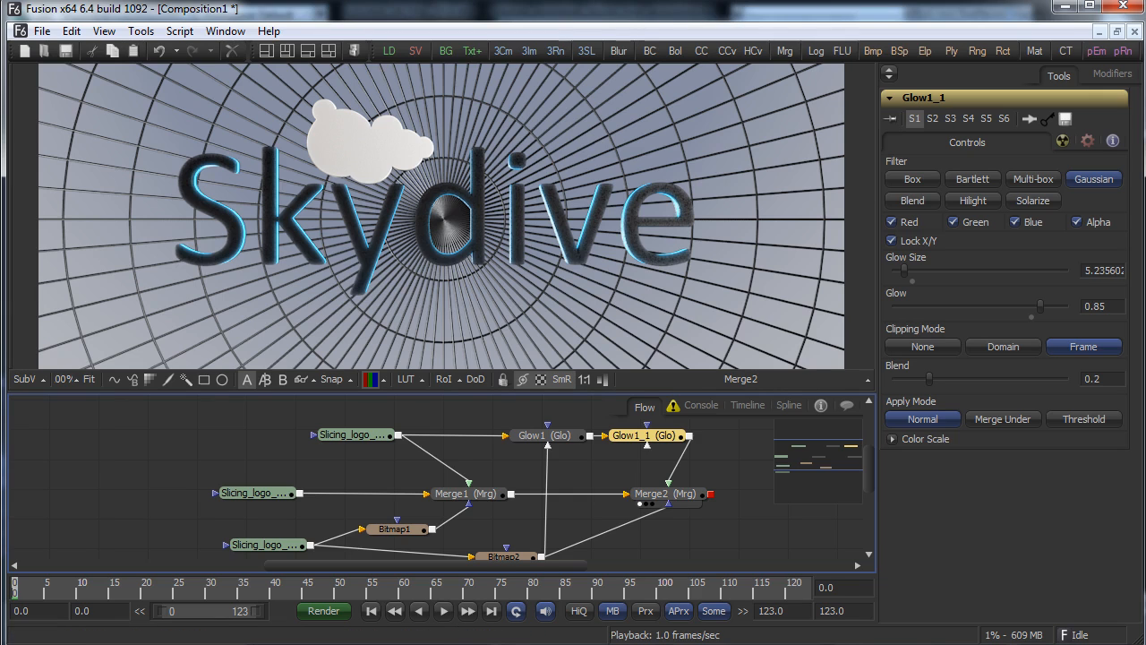
Fit the image to the viewer, show the Z Depth loader in it, and move that loader beyond the second Merge
left_click(65, 379)
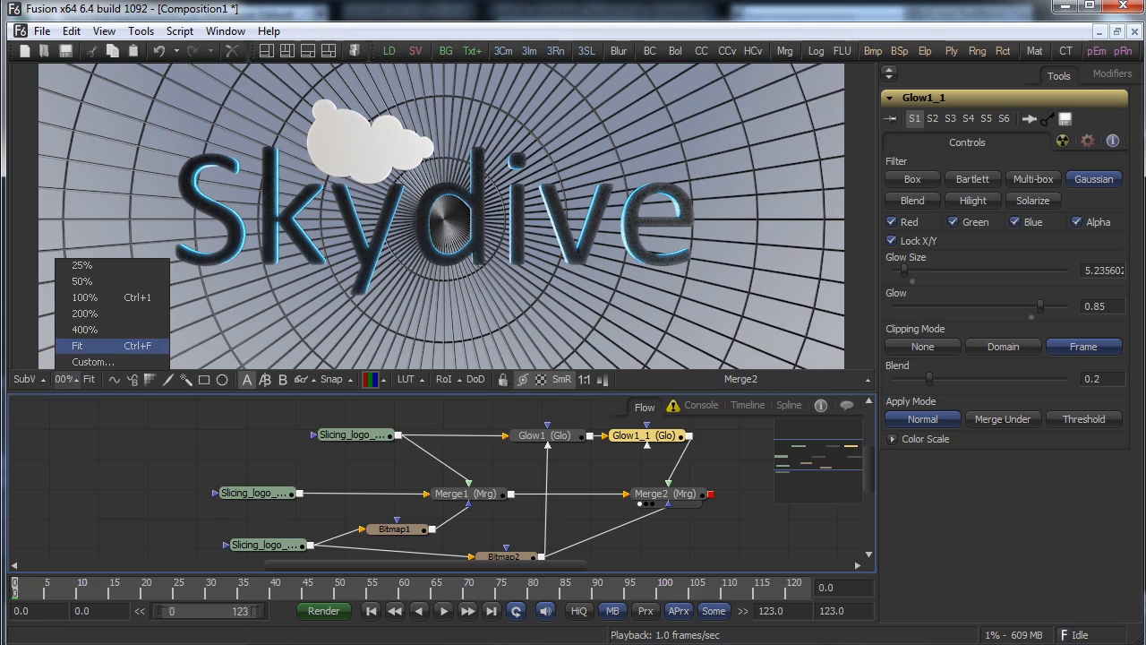
left_click(78, 345)
left_click_drag(412, 566, 388, 545)
left_click(385, 546)
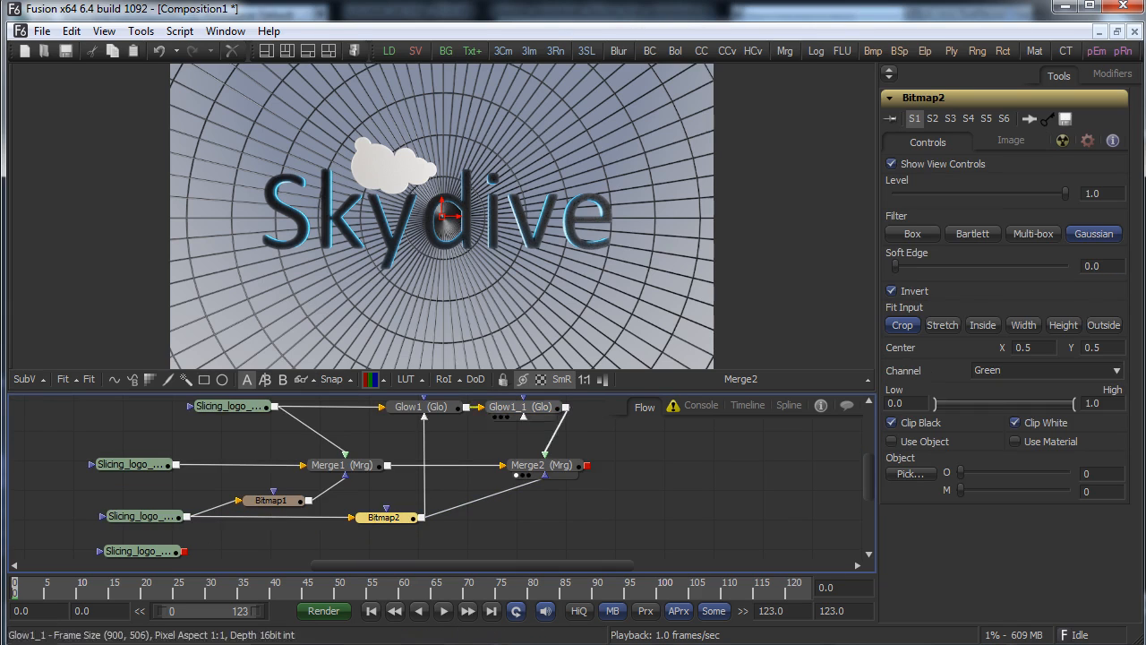
left_click_drag(140, 551, 437, 235)
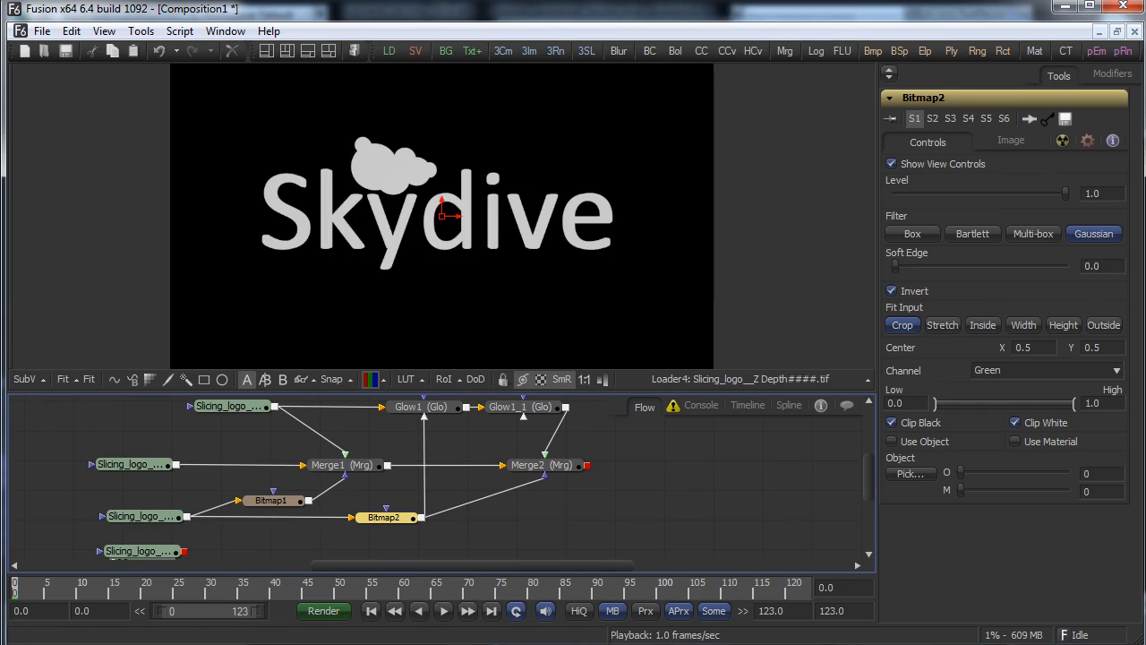
left_click_drag(140, 552, 638, 517)
left_click_drag(538, 564, 599, 564)
left_click_drag(468, 516, 569, 511)
Add a Defocus tool after the second Merge, feed it the Merge's output, and view the result
right_click(434, 463)
mouse_move(538, 469)
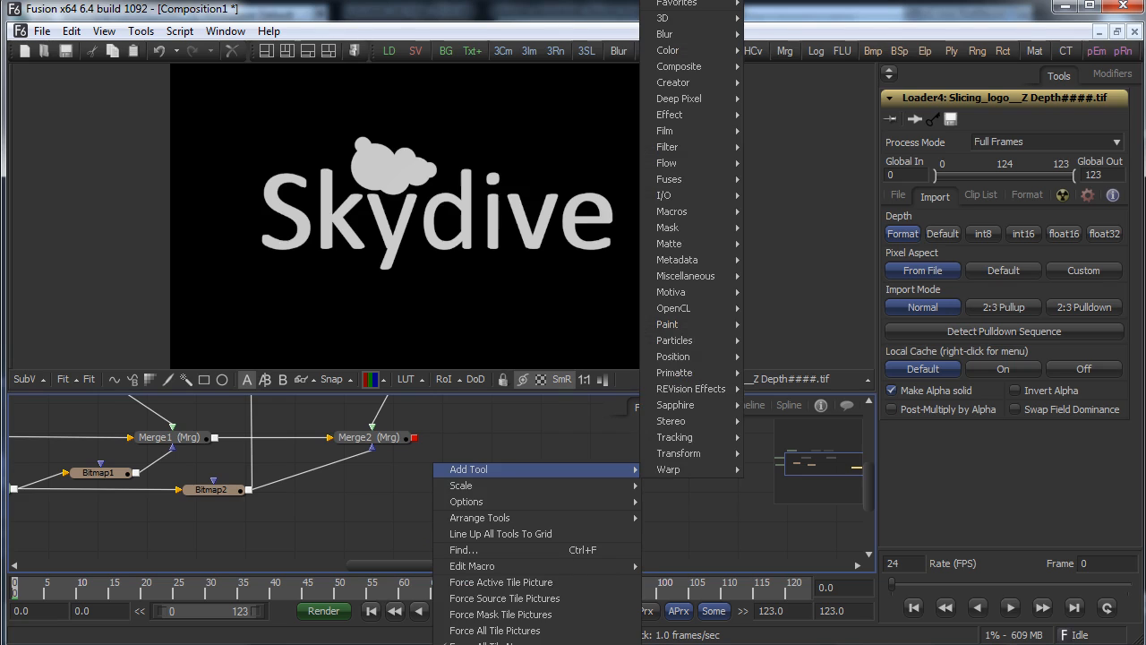
mouse_move(667, 34)
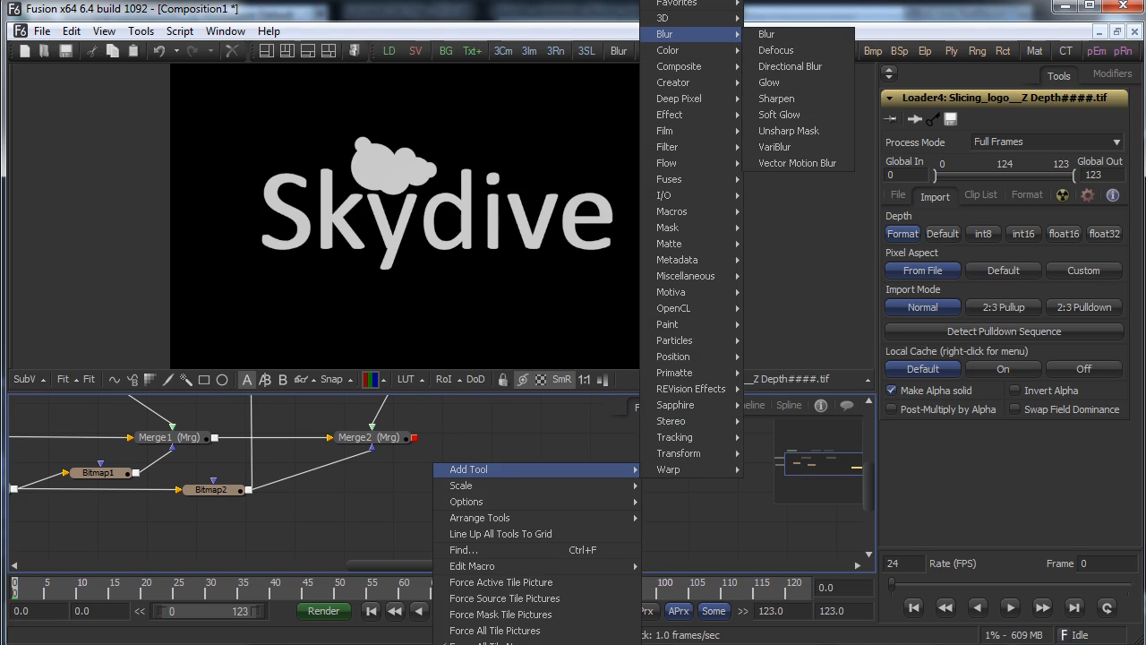
left_click(776, 50)
left_click_drag(432, 466, 520, 439)
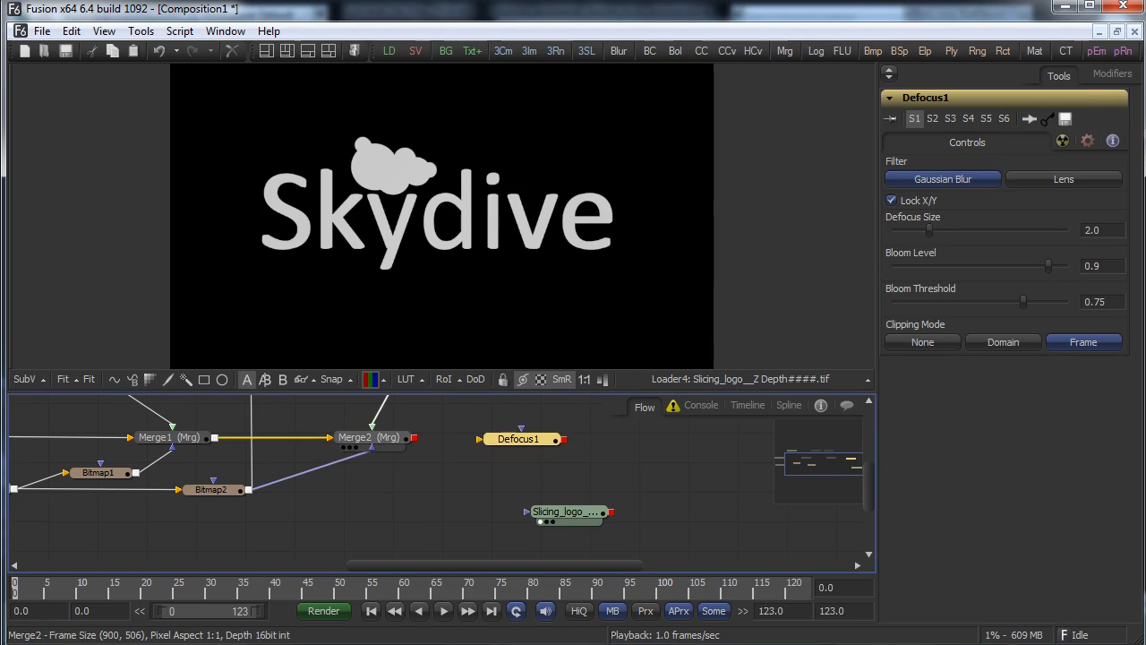
left_click_drag(414, 438, 586, 437)
key("1")
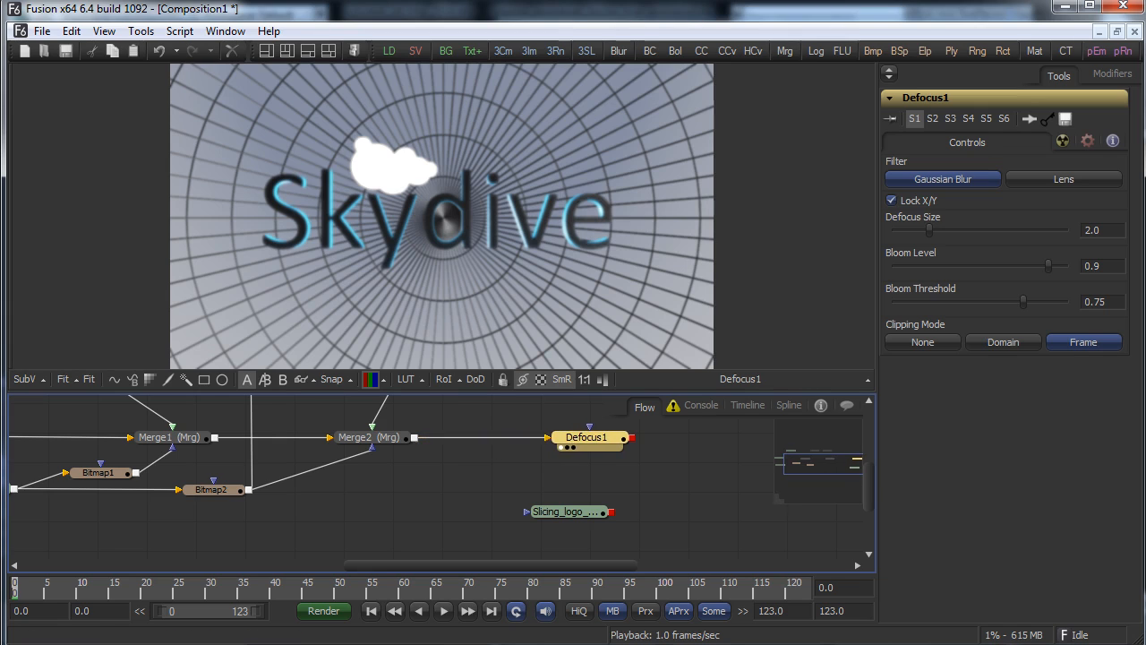
Connect the Z Depth loader to the Defocus's effect mask and compare the loader and the Defocus in the viewer
scroll(439, 477, "up", 4)
left_click_drag(870, 463, 869, 477)
left_click_drag(567, 555, 587, 498)
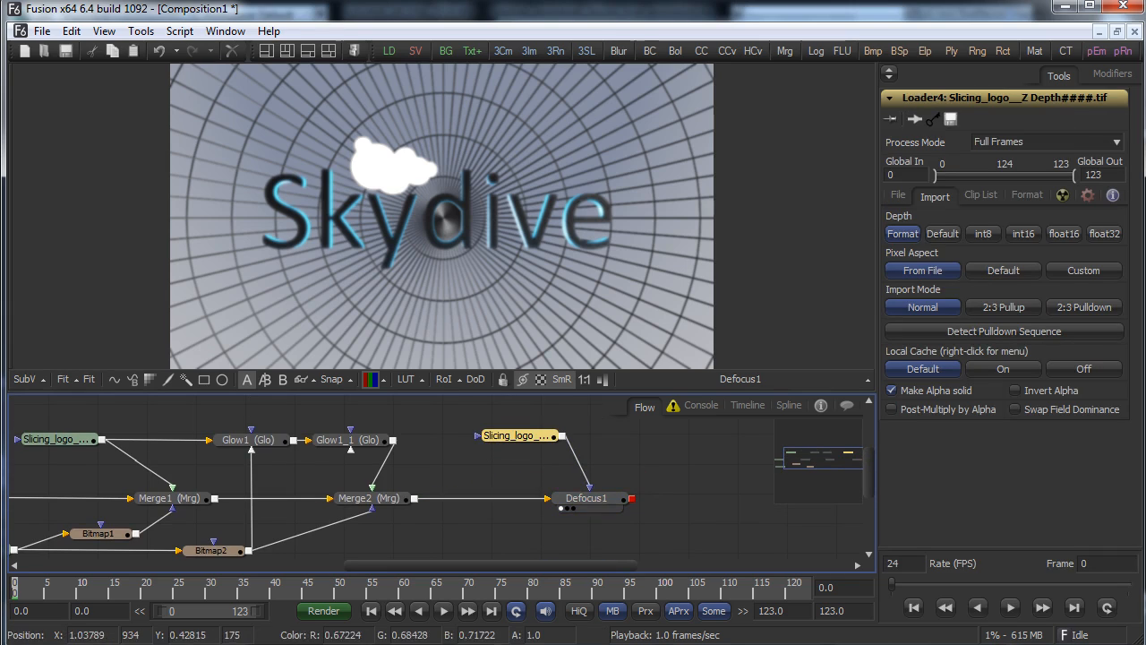
left_click(587, 498)
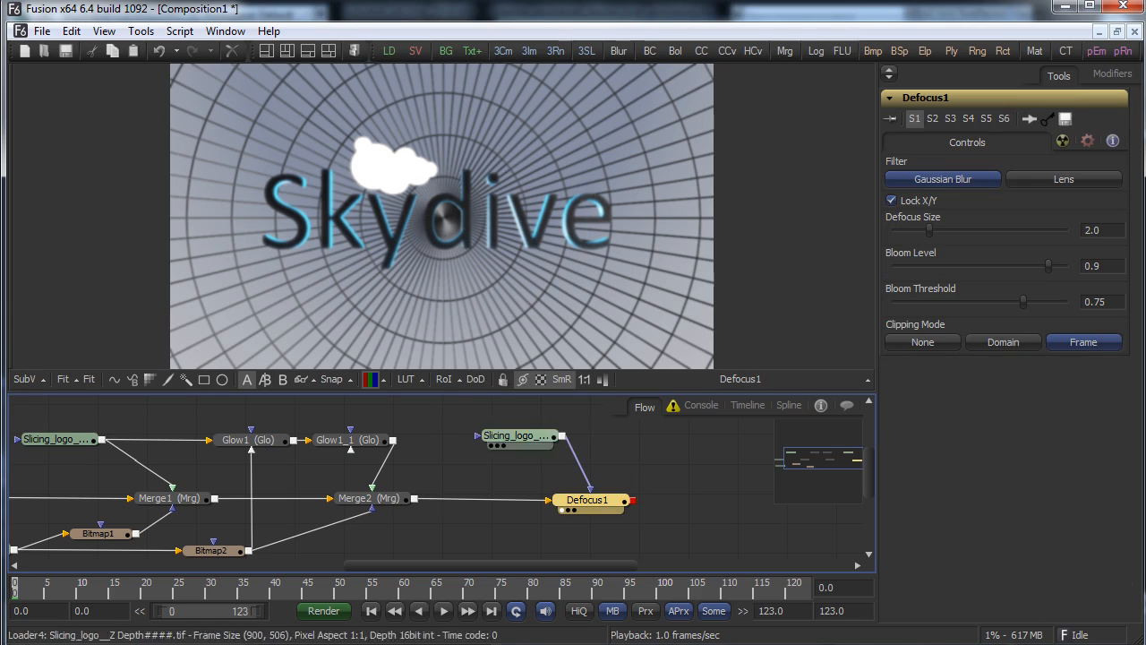
left_click_drag(517, 436, 561, 323)
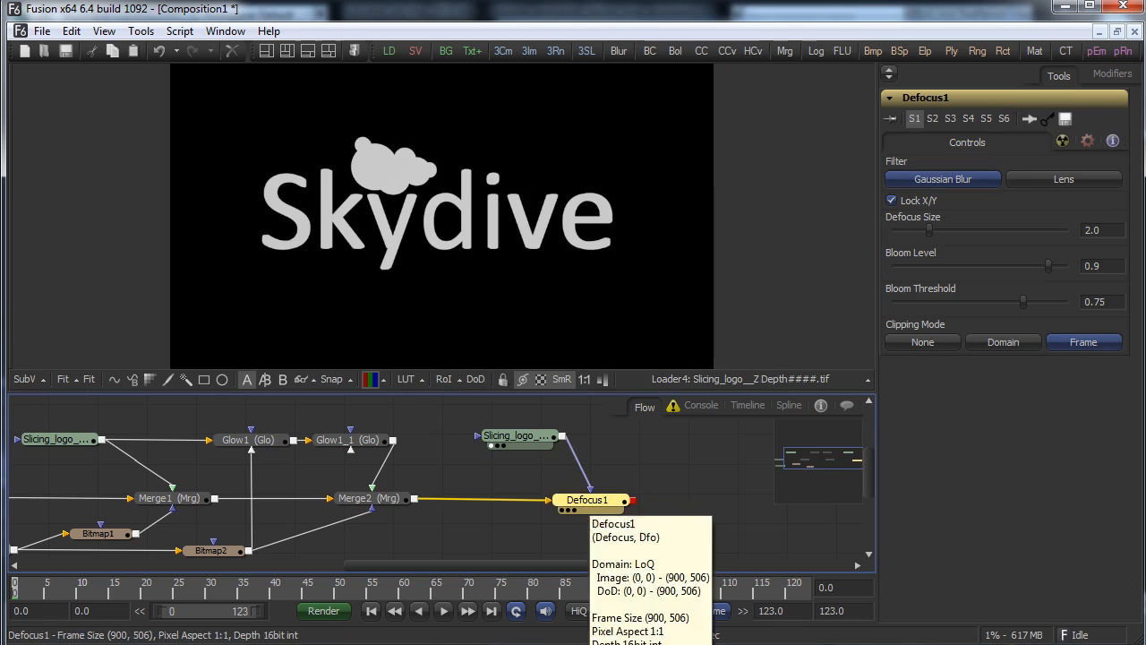
left_click_drag(580, 501, 441, 224)
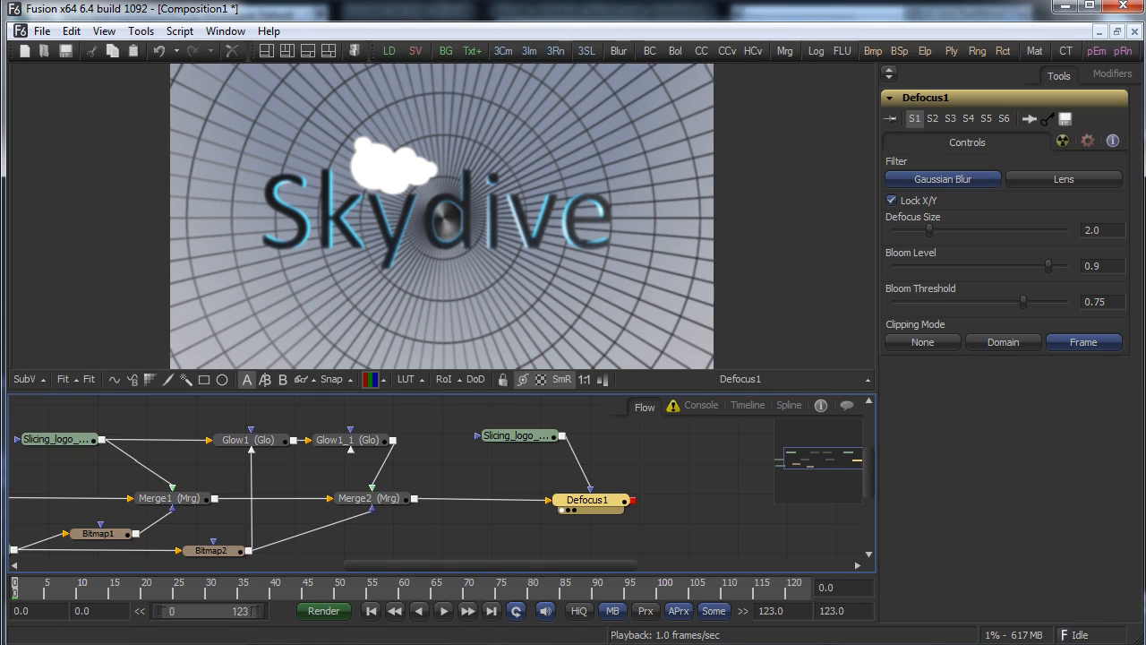
Add a Bitmap mask beside the Z Depth loader, feed it the loader's output, and view the mask
left_click_drag(517, 436, 484, 423)
right_click(512, 439)
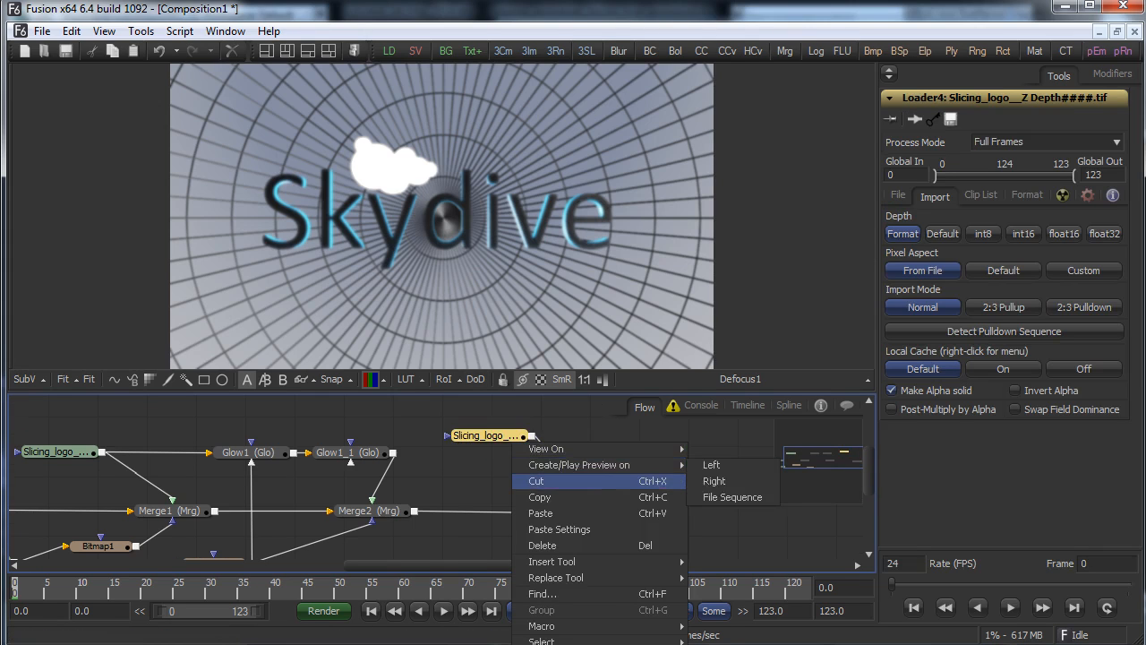
left_click(507, 462)
right_click(509, 462)
mouse_move(574, 470)
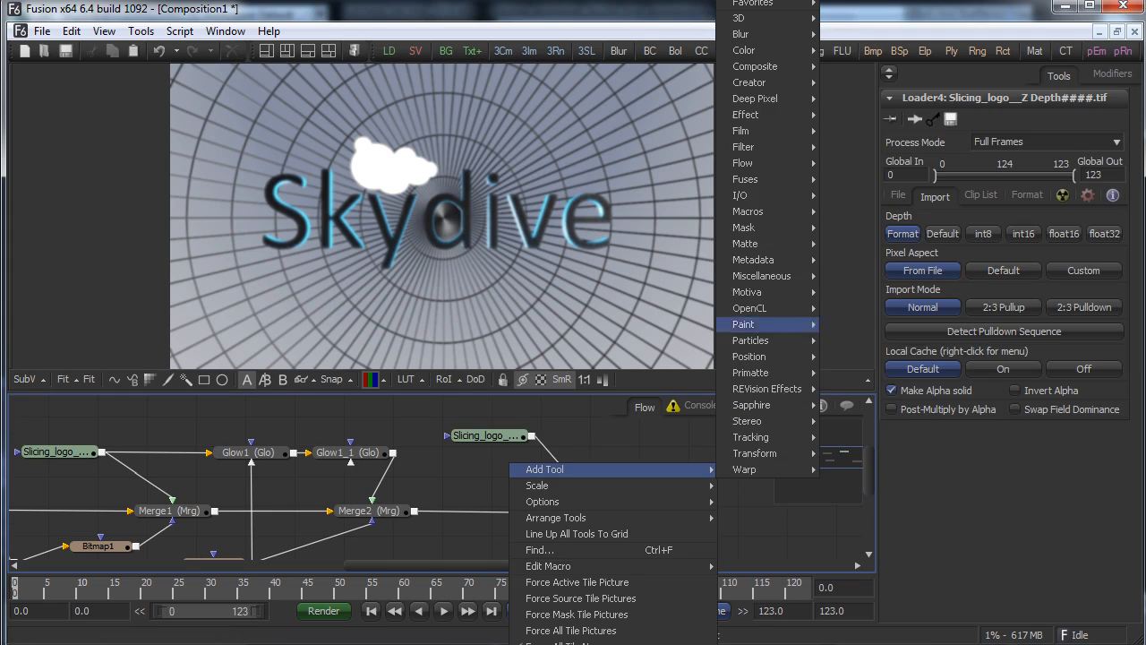
mouse_move(753, 228)
left_click(849, 228)
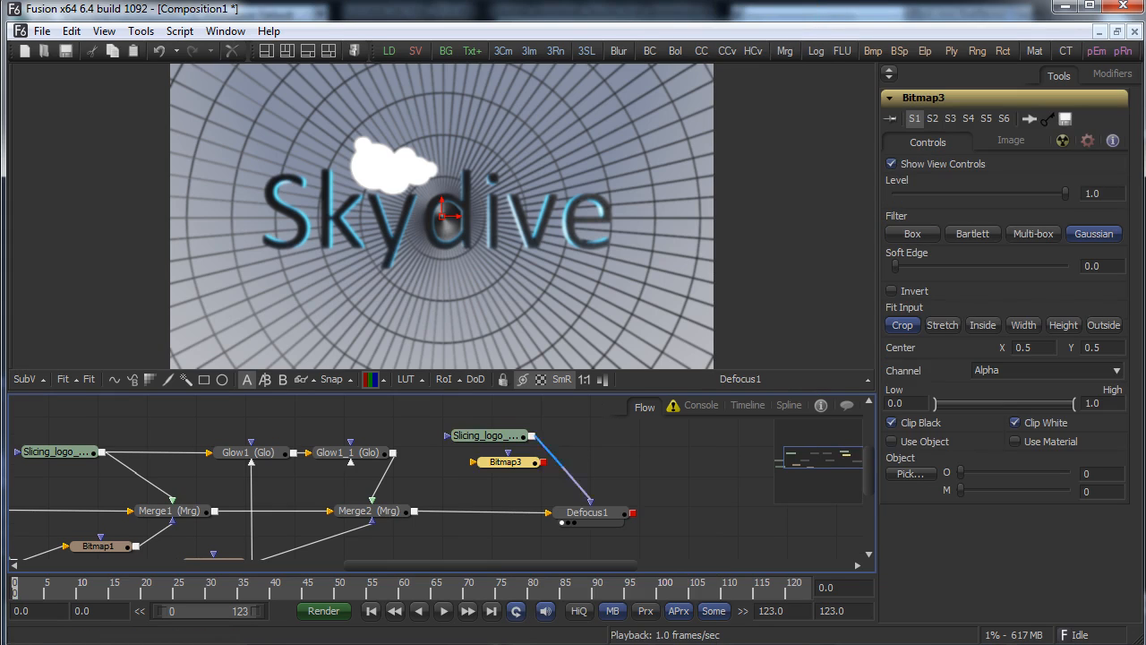
left_click_drag(509, 462, 610, 446)
left_click_drag(532, 436, 575, 445)
key("1")
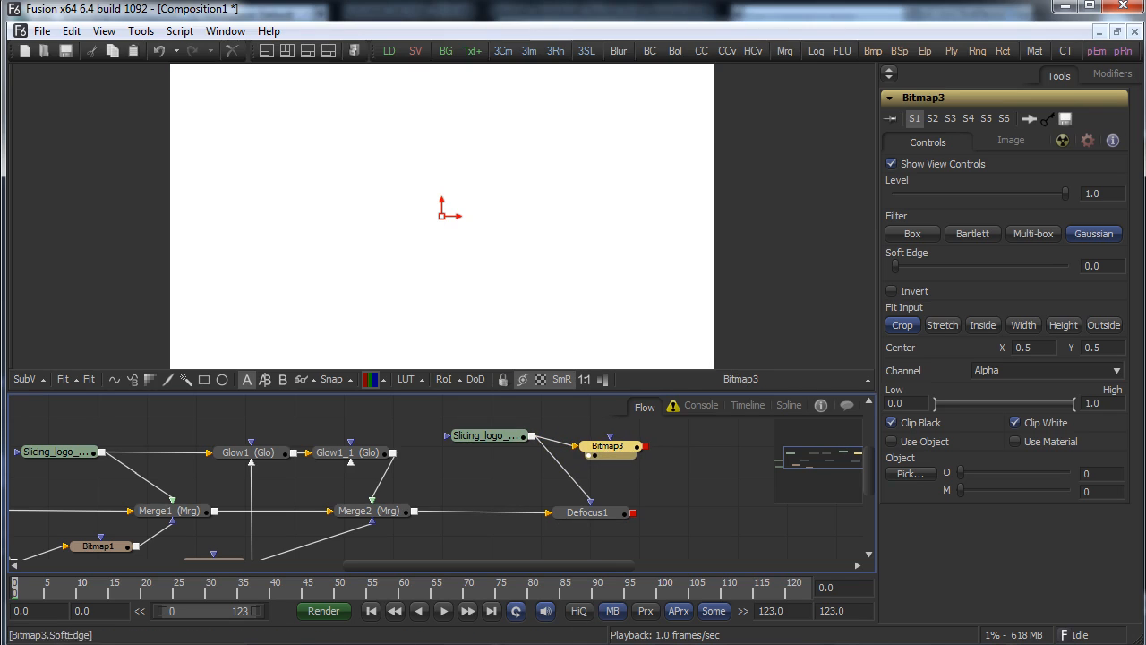
left_click(1047, 370)
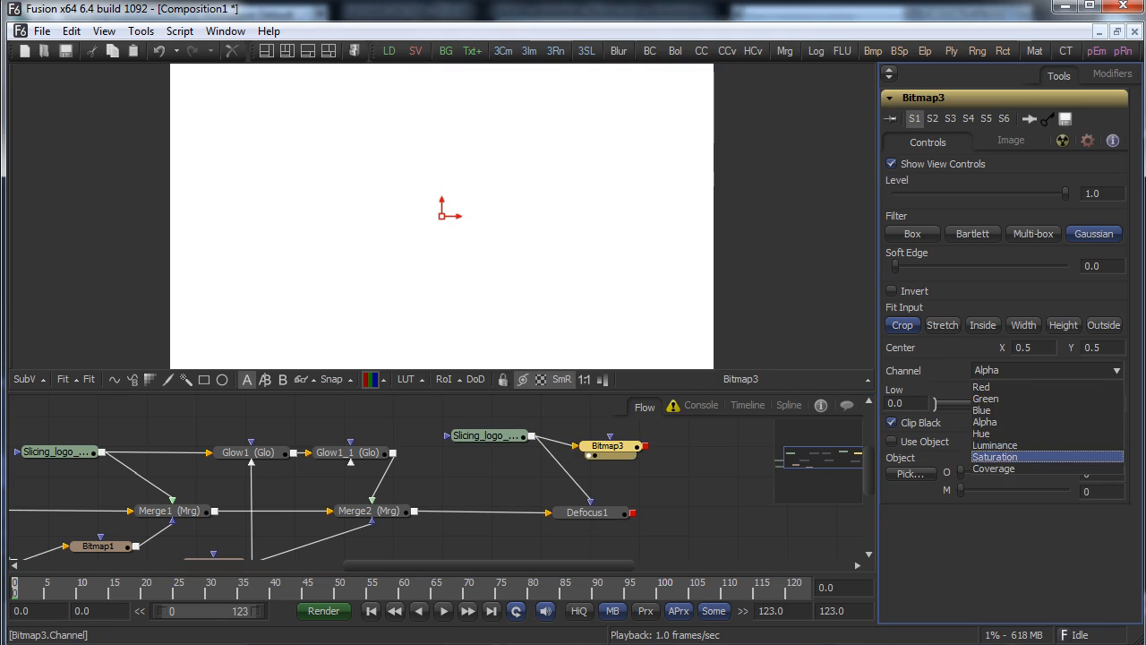
left_click(996, 445)
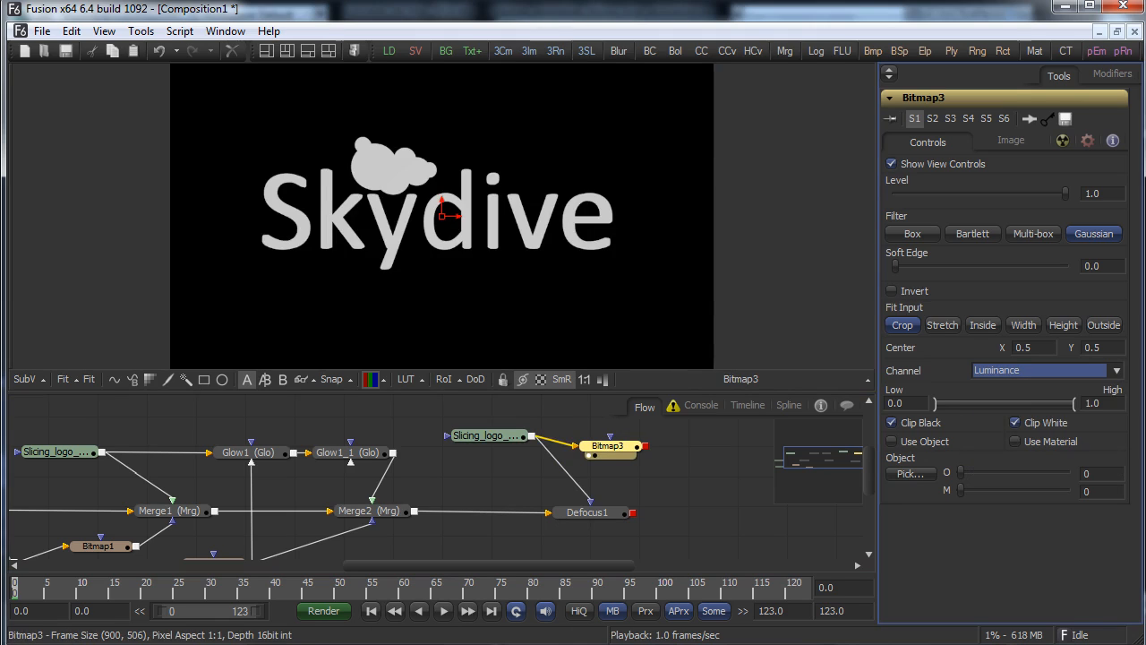
left_click_drag(608, 446, 673, 330)
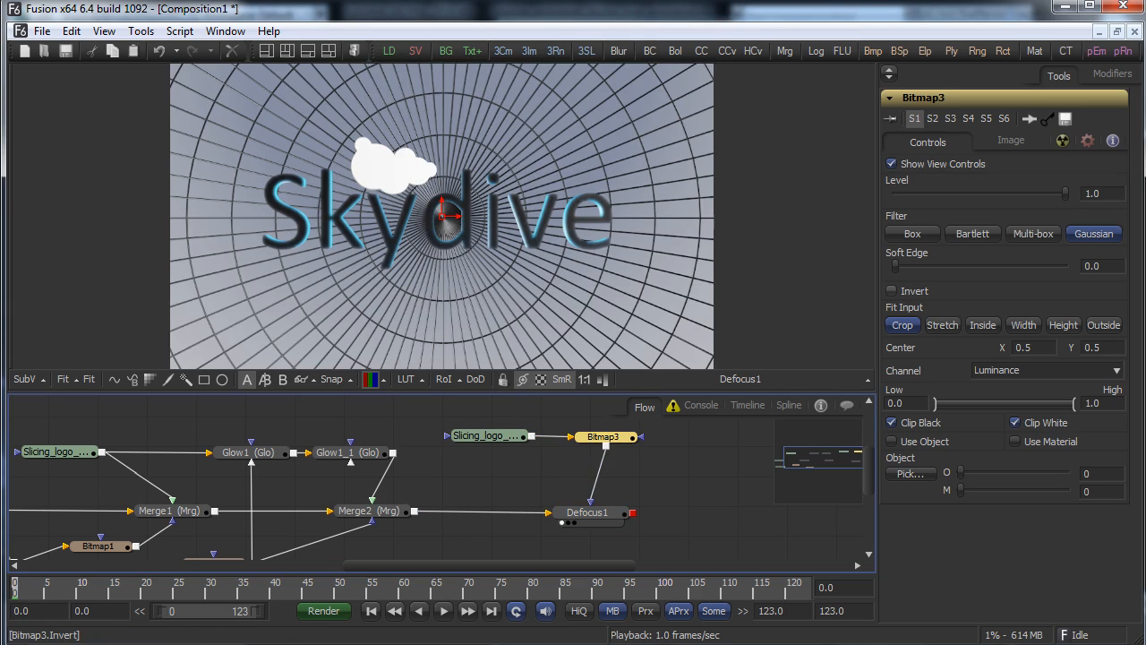
left_click(891, 291)
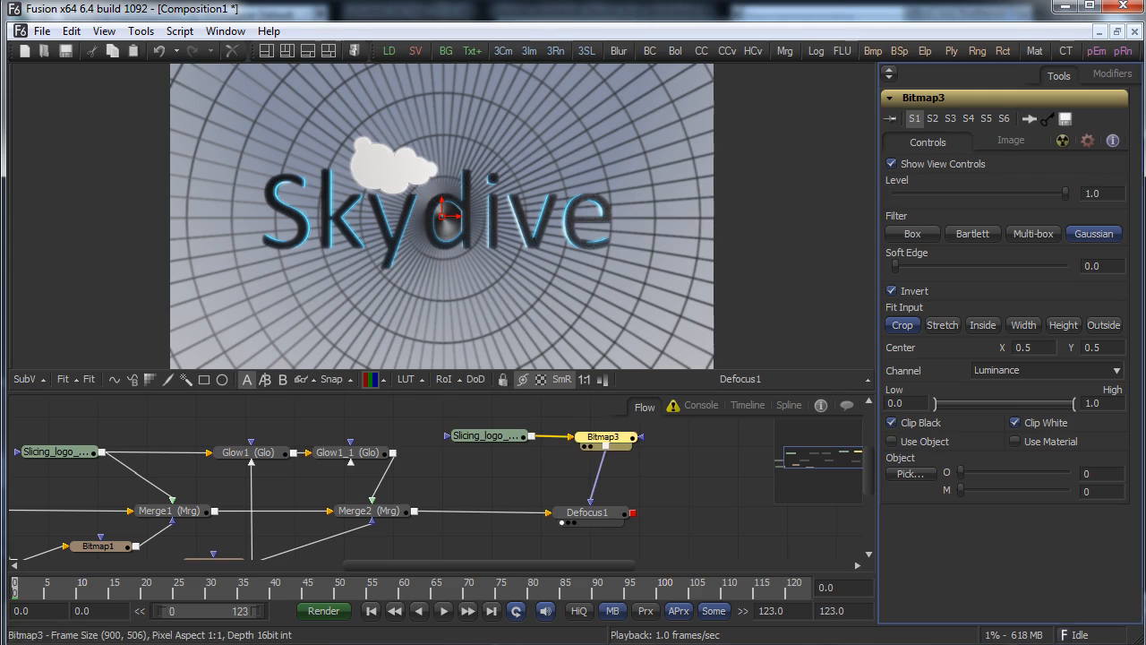
Compare the inverted Z Depth mask with the Defocus in the viewer and scrub the animation to frame 123
left_click_drag(602, 437, 677, 321)
left_click_drag(588, 512, 671, 321)
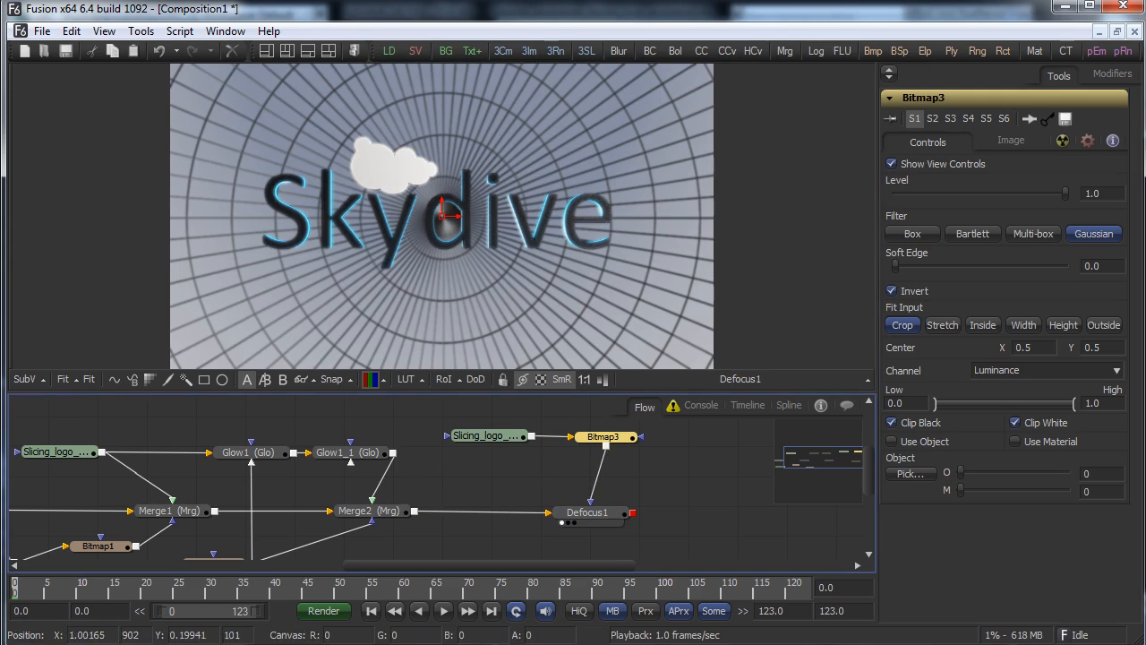
left_click(585, 446)
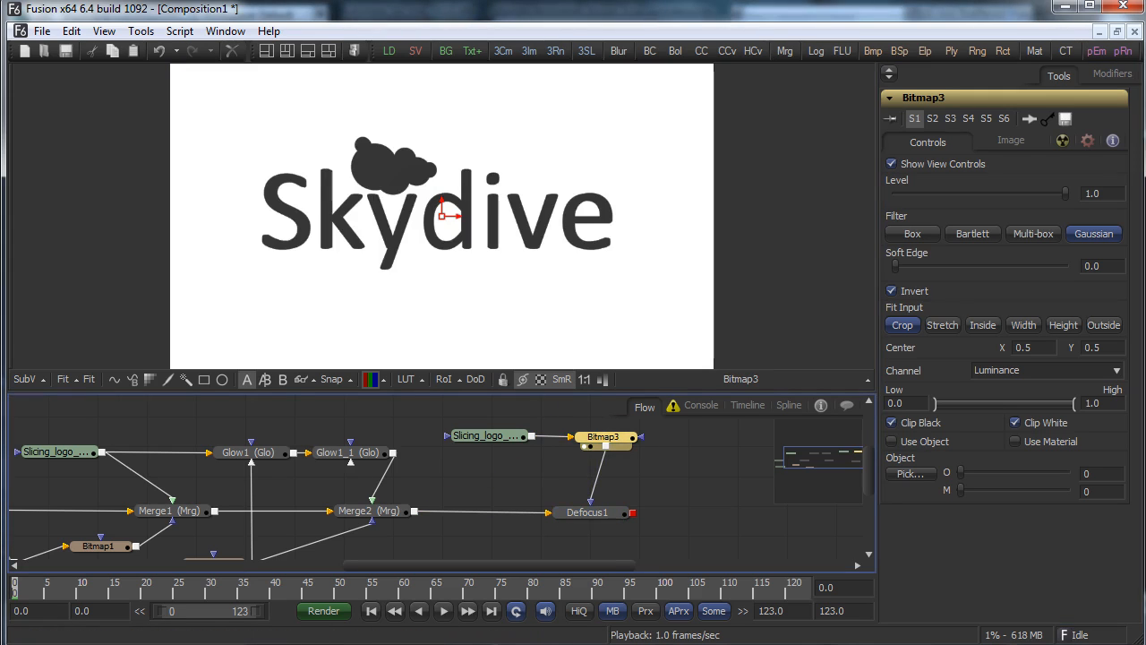
left_click_drag(15, 588, 71, 588)
left_click_drag(178, 589, 319, 588)
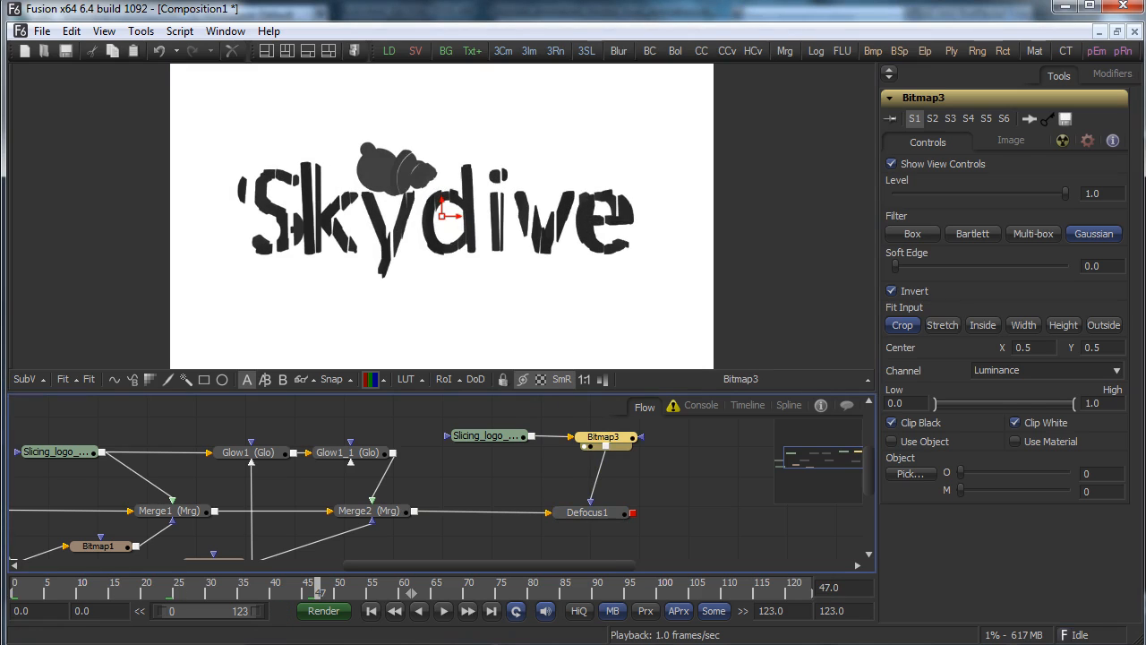
left_click_drag(488, 589, 694, 589)
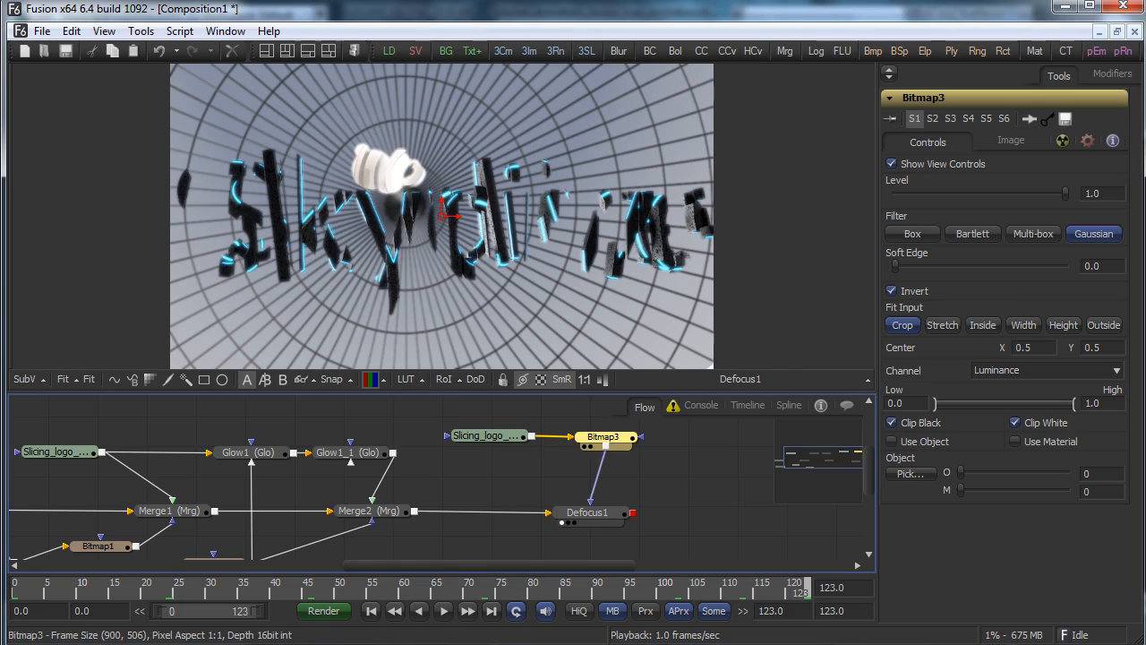
Set the Defocus to the Lens filter with NGon Shaded Out, size about 8.8, bloom level 0 and 6 lens sides
left_click(587, 513)
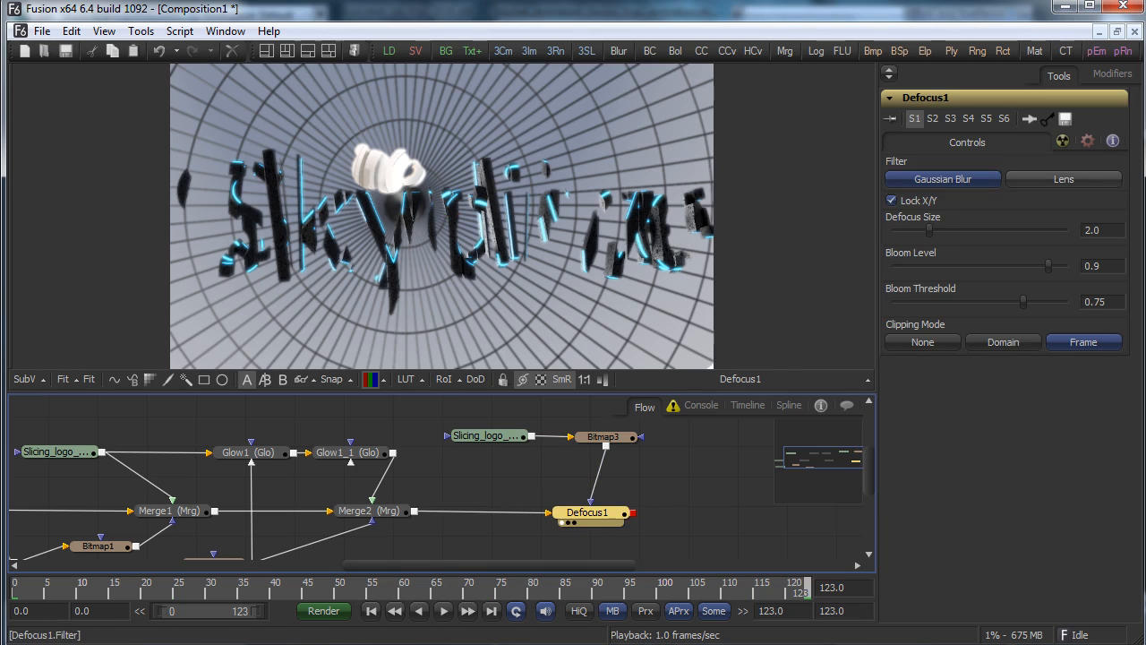
left_click(1064, 179)
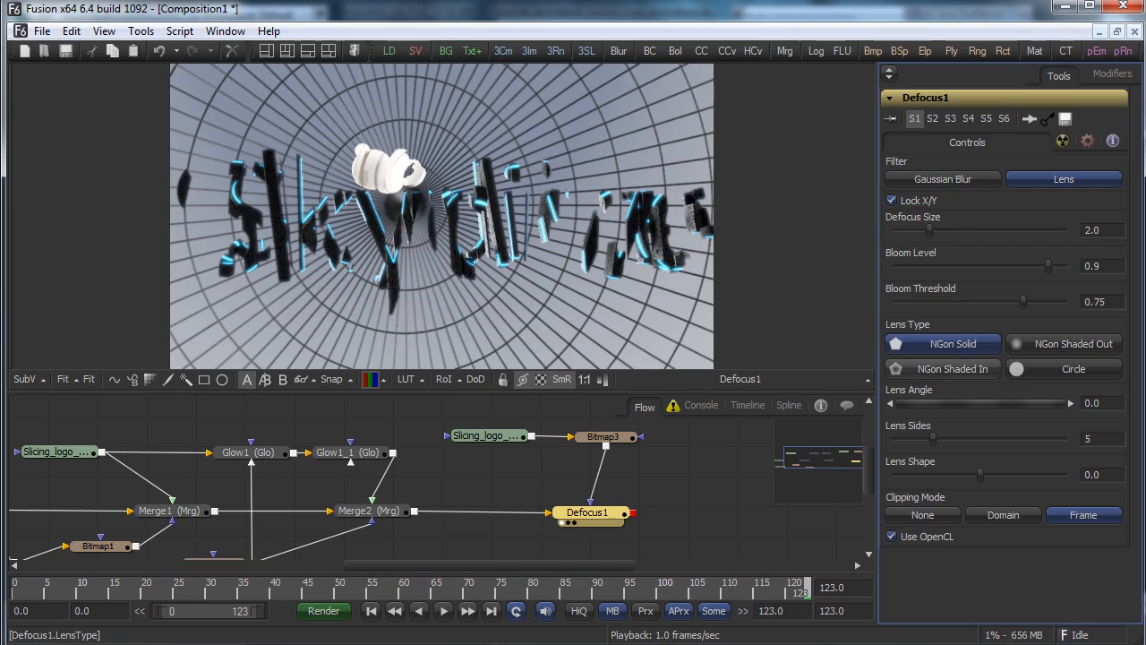
left_click(1064, 344)
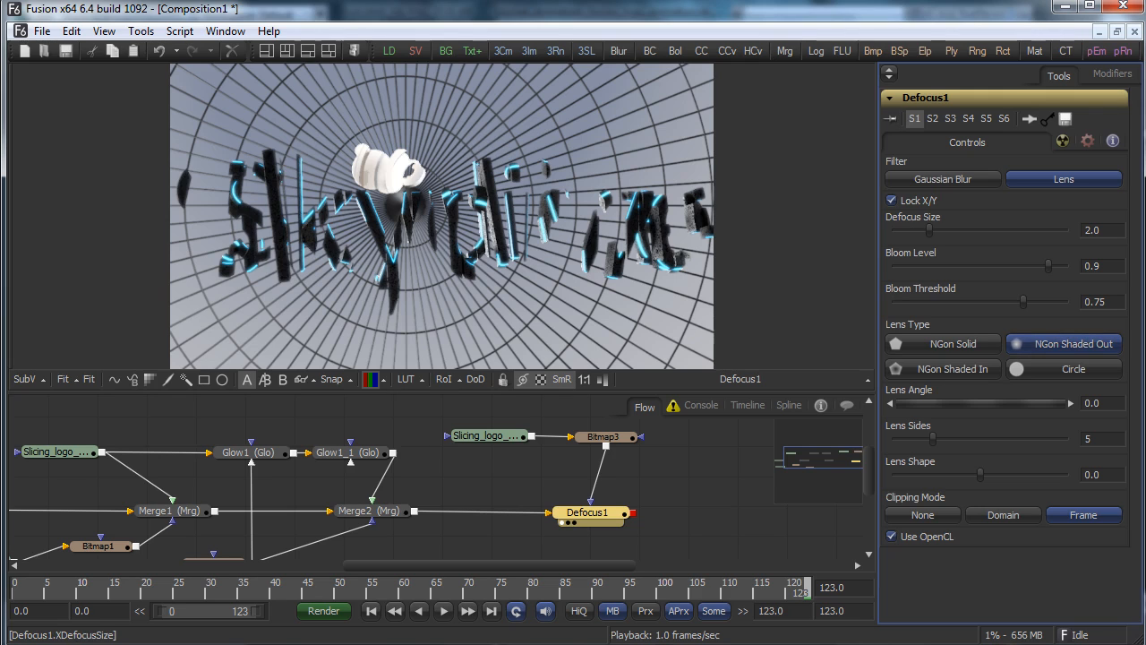
left_click_drag(929, 231, 1038, 231)
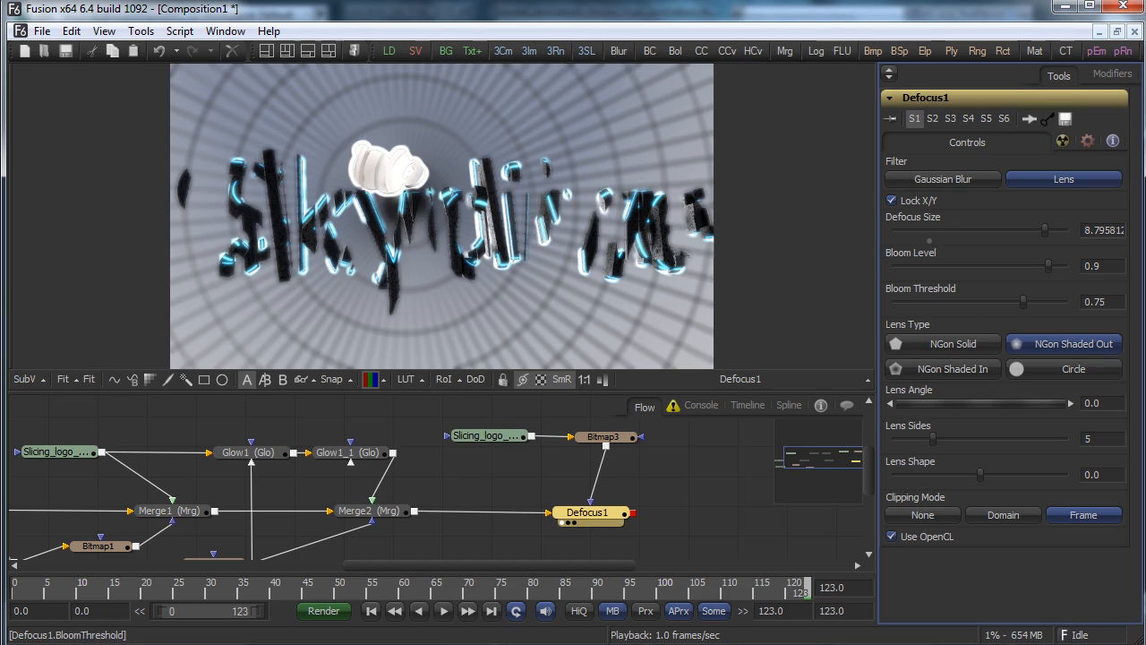
left_click_drag(1049, 266, 894, 266)
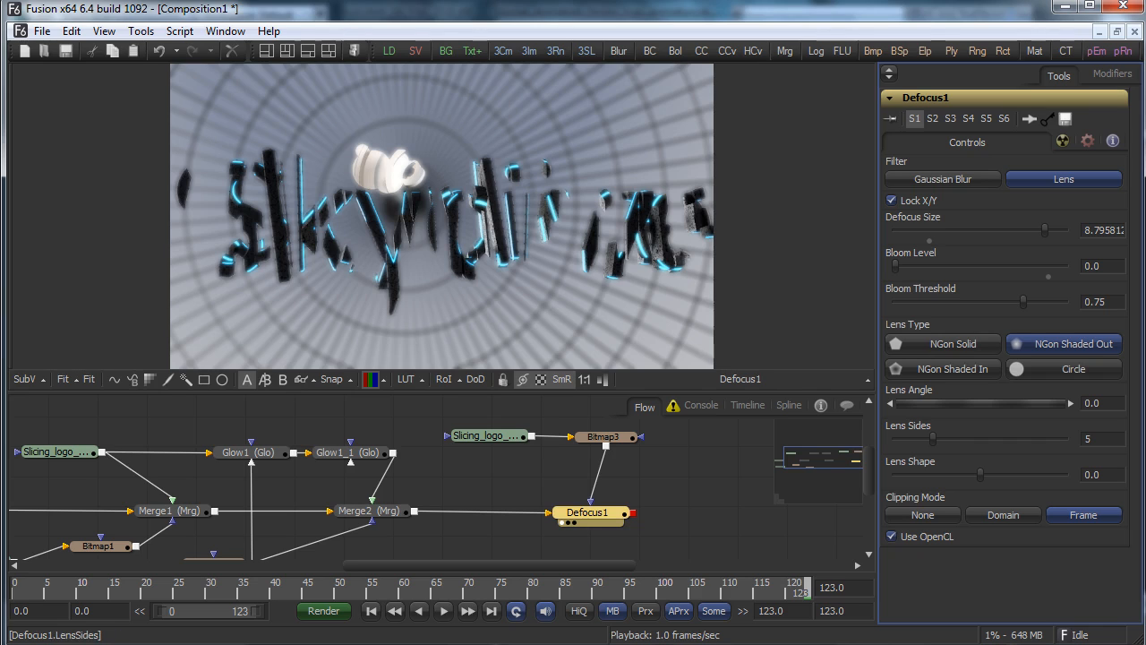
left_click_drag(933, 439, 952, 439)
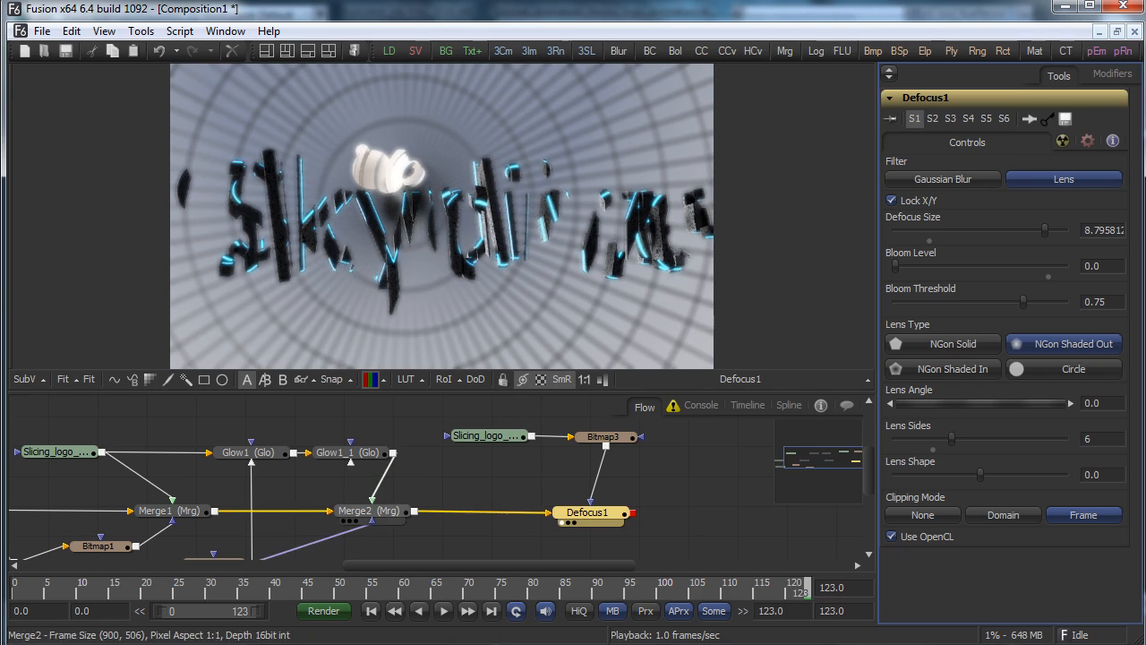
Compare the second Merge with the Defocus, try defocus sizes of about 5.55 and 20, and set the size to 10
left_click_drag(371, 512, 530, 278)
left_click_drag(588, 513, 706, 269)
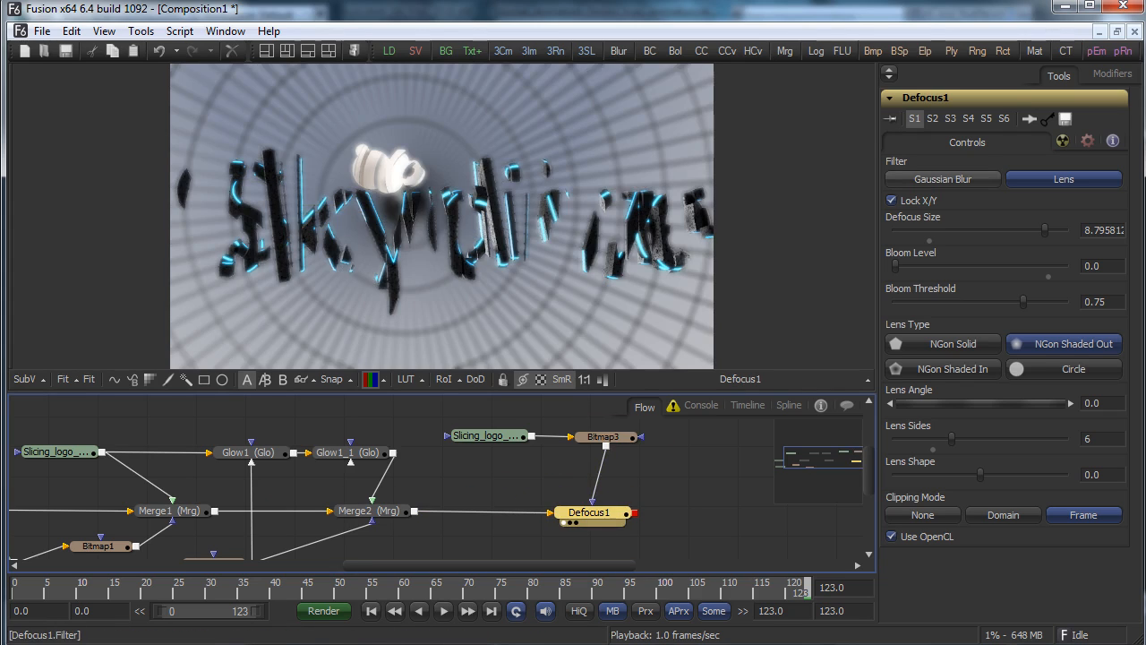
left_click_drag(1045, 230, 989, 231)
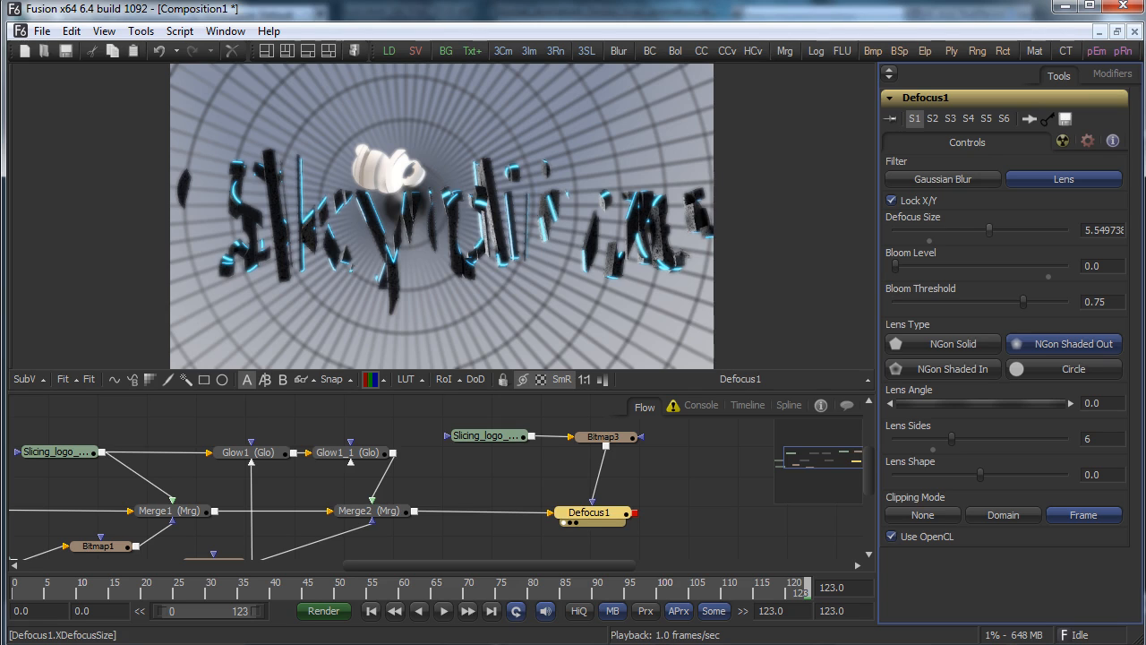
double_click(1114, 230)
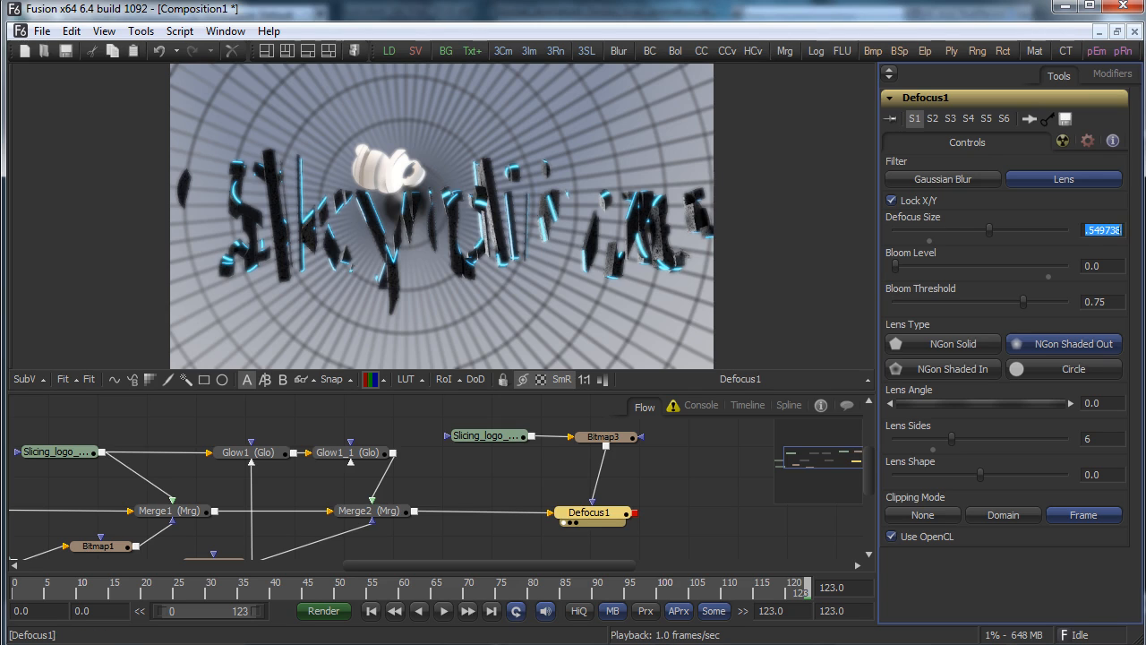
type("10")
key("Tab")
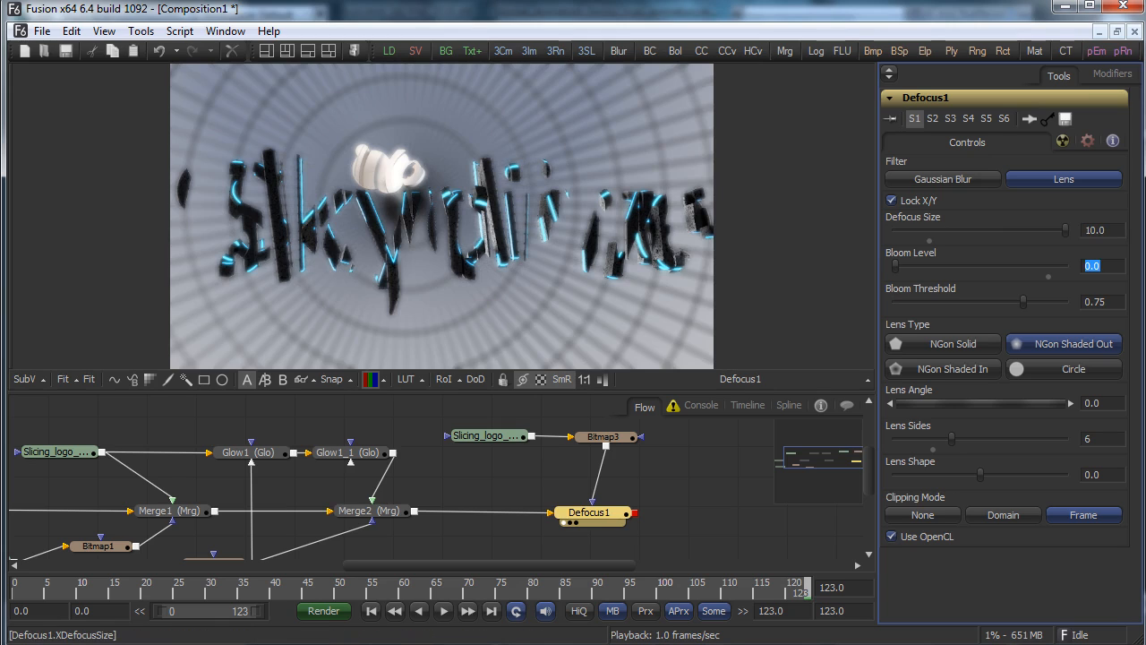
type("20")
key("Tab")
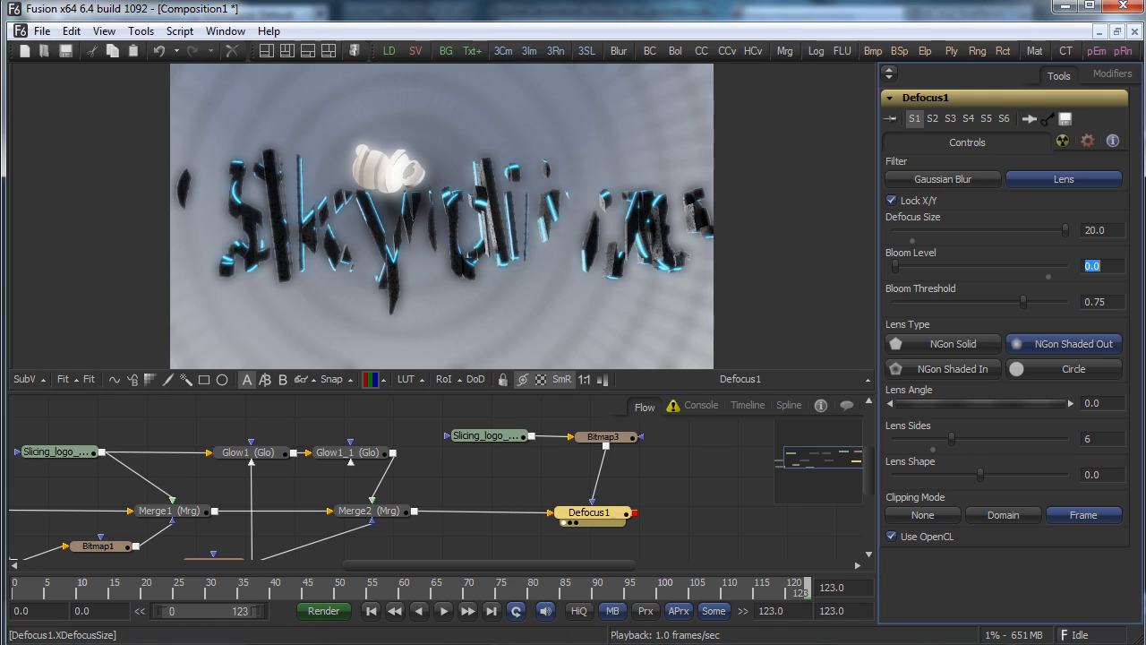
type("10")
key("Tab")
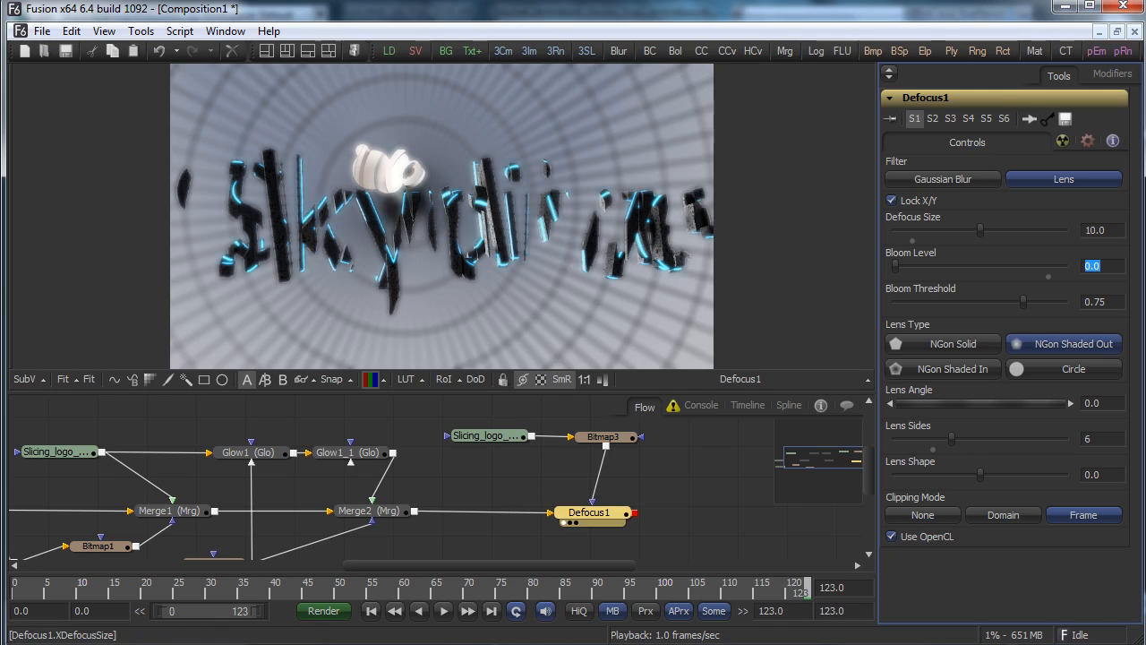
Check the defocused composite at frames 48, 38 and 0 of the animation
left_click(325, 589)
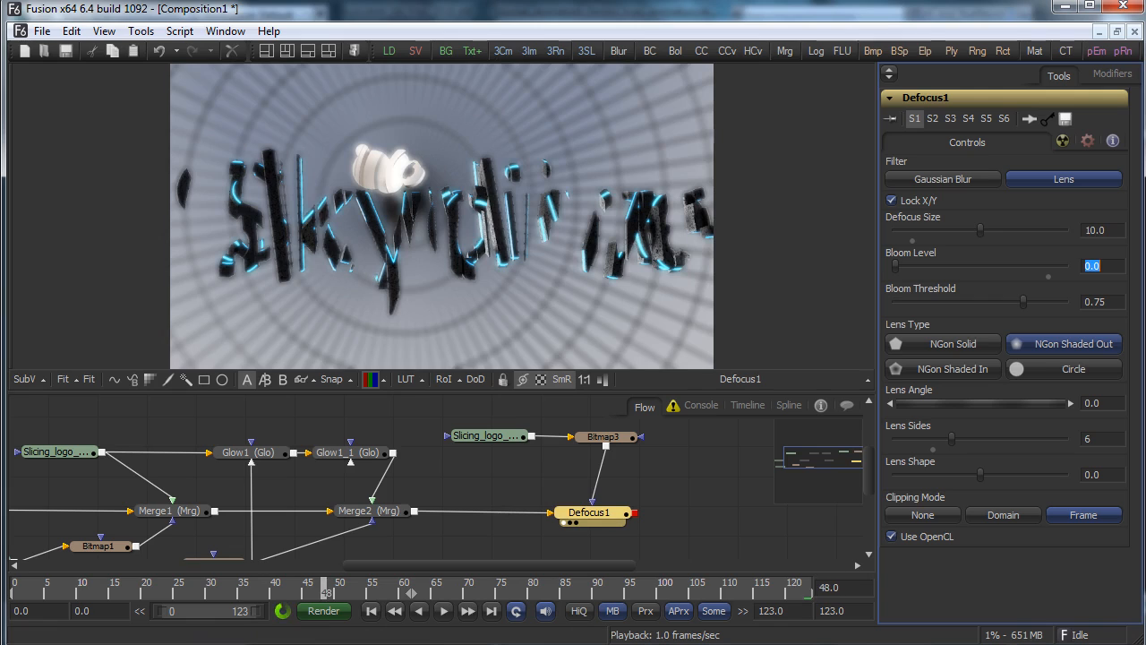
left_click(261, 588)
left_click(90, 566)
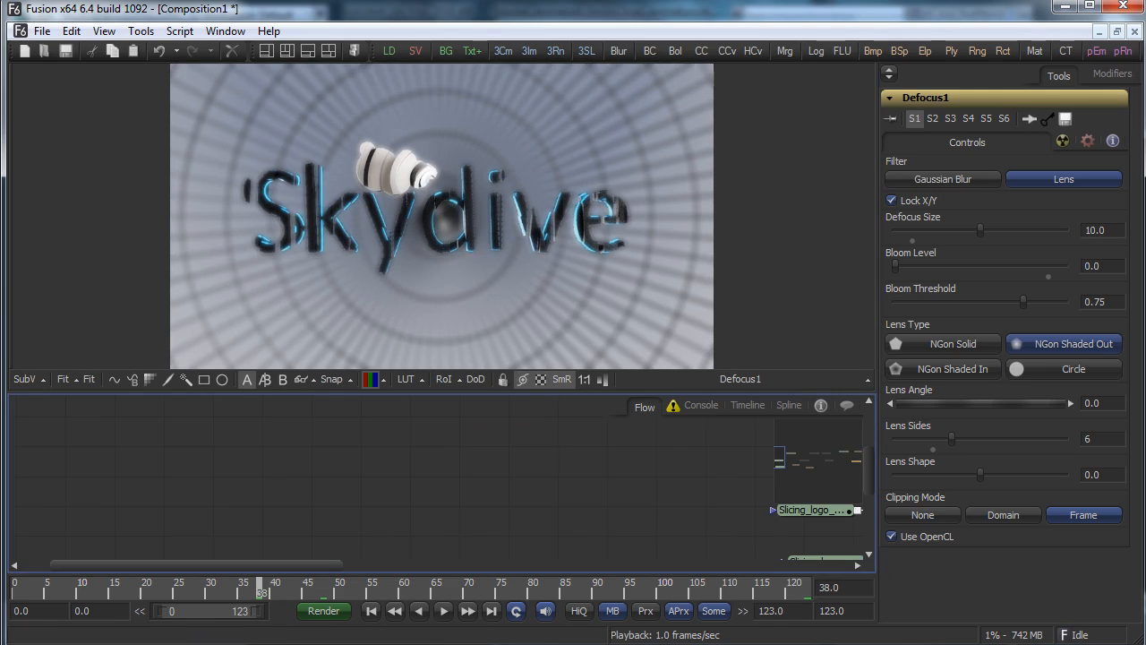
left_click(66, 588)
left_click(34, 589)
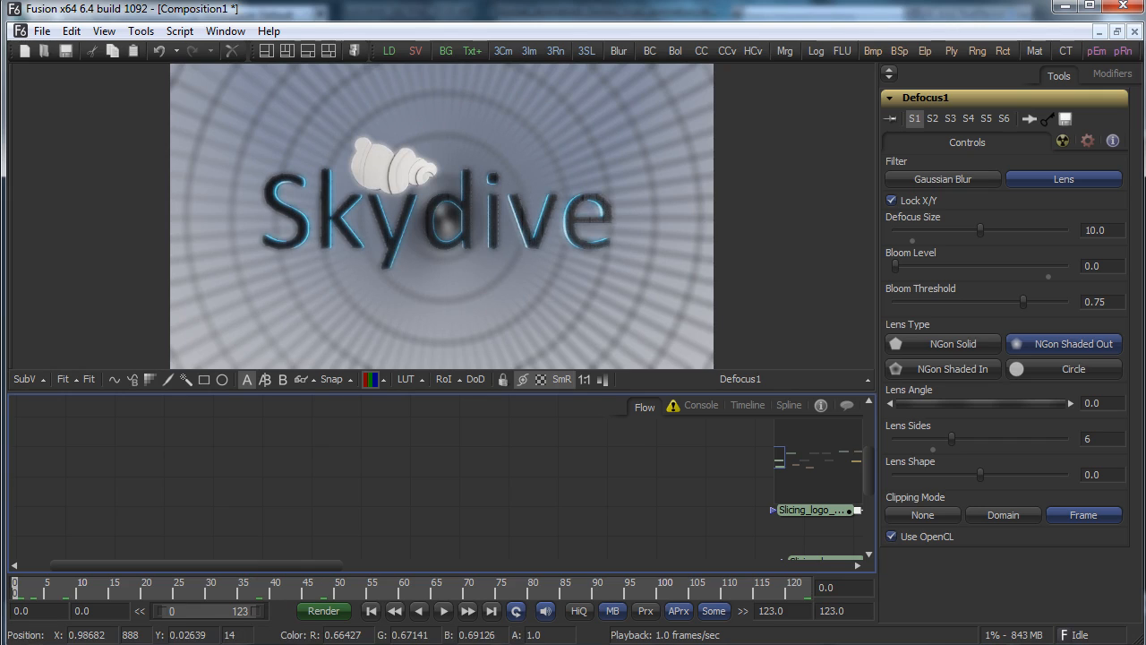
Compare the raw Z Depth pass with its inverted bitmap mask in the viewer
scroll(439, 484, "up", 4)
scroll(439, 483, "down", 8)
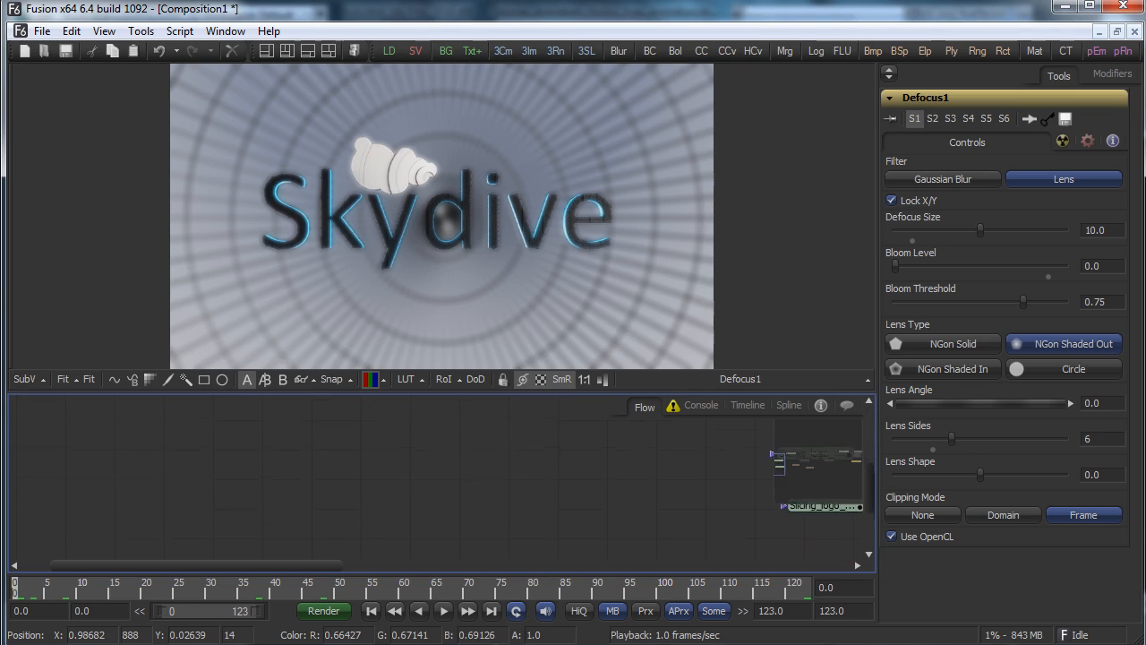
left_click_drag(869, 510, 842, 456)
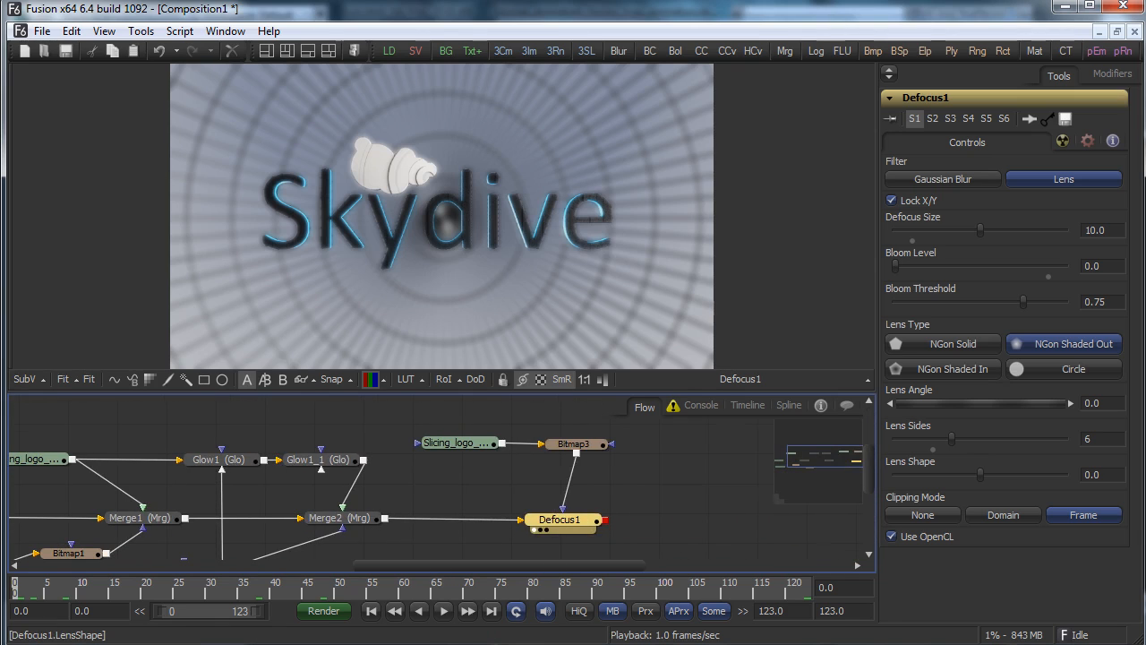
key("1")
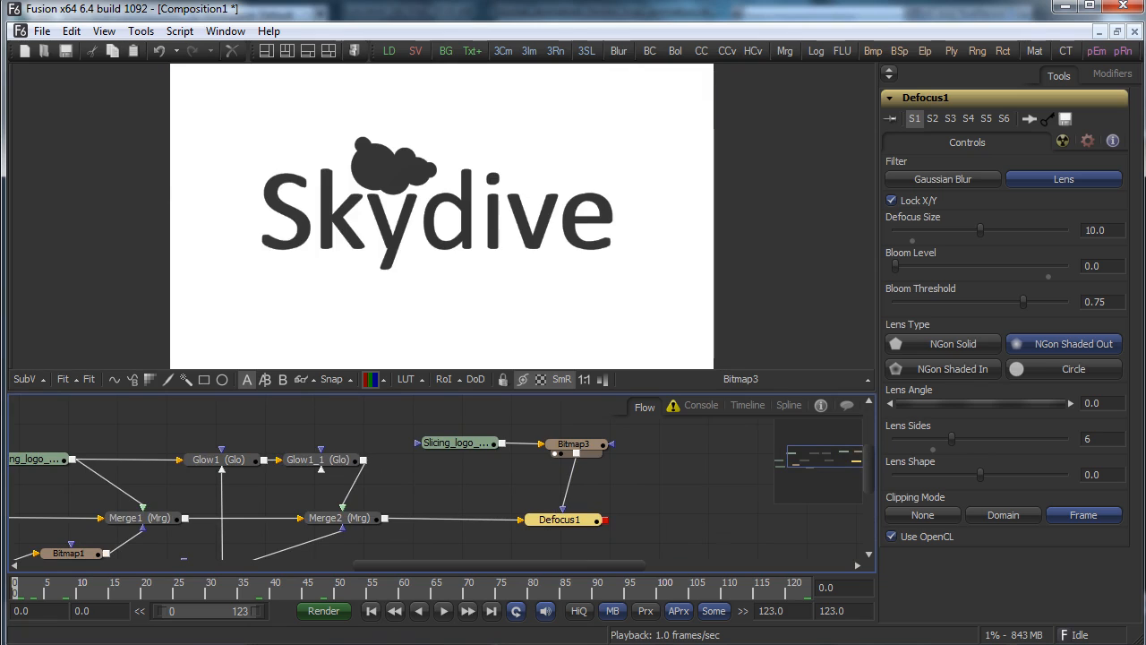
key("1")
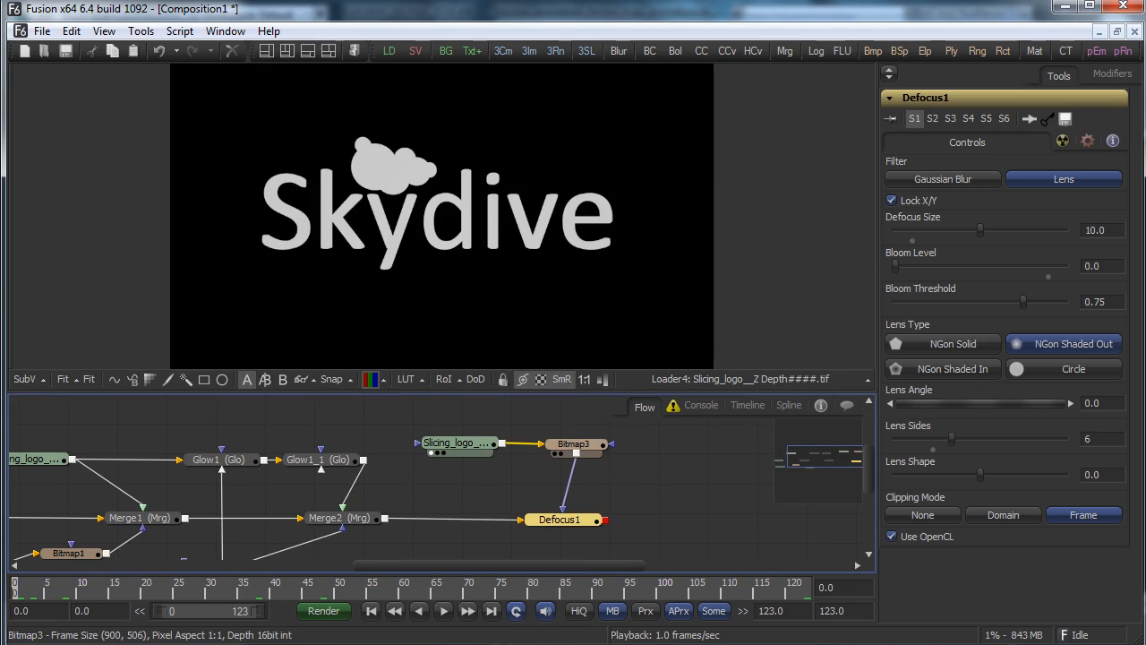
key("1")
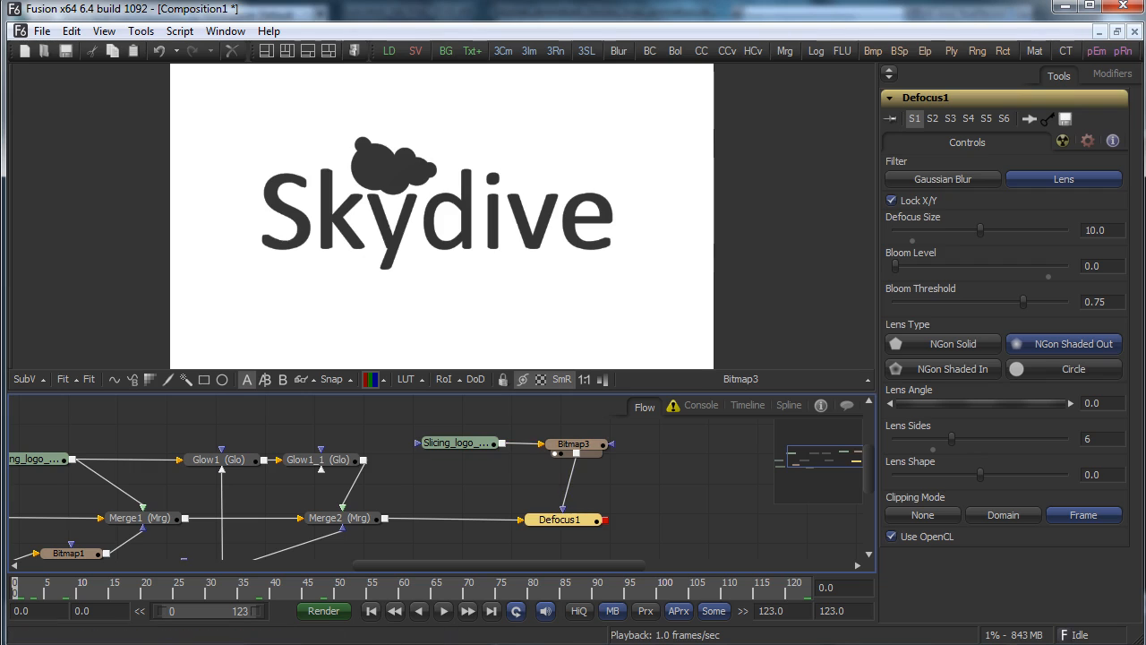
Shift the Z Depth loader and its bitmap mask within the flow and lower the mask's High value to about 0.775
left_click_drag(446, 414, 530, 427)
left_click(529, 475)
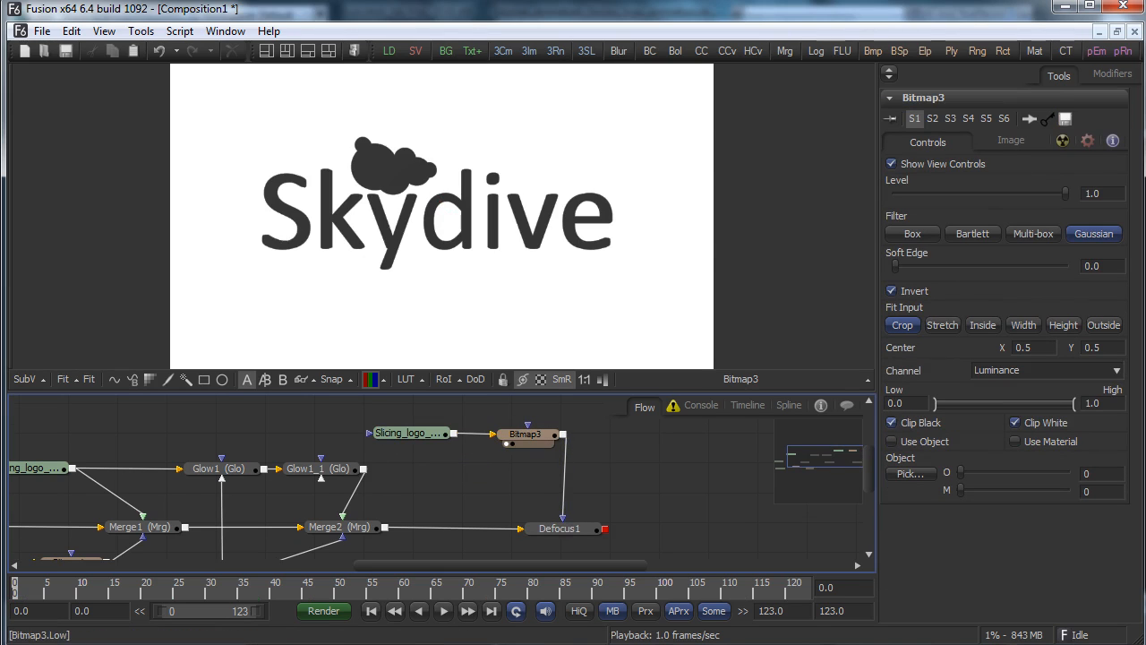
mouse_move(935, 404)
left_mouse_down()
mouse_move(996, 404)
mouse_move(935, 404)
left_mouse_up()
left_click_drag(1074, 404, 1042, 404)
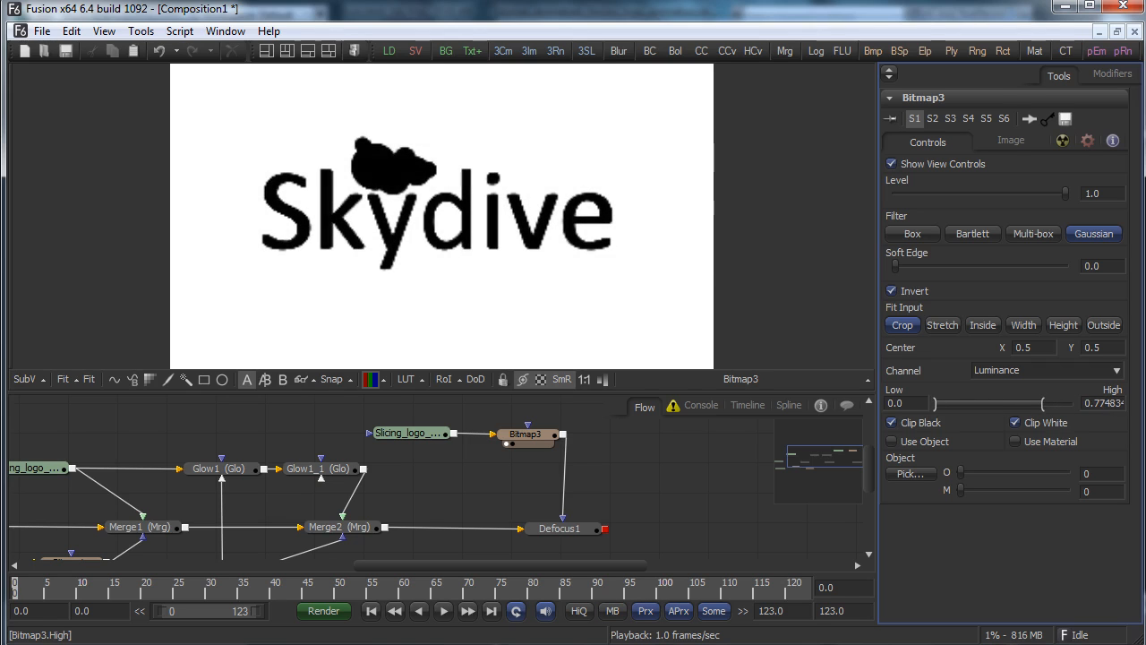
Compare the Defocus result with the adjusted Z Depth mask in the viewer
left_click(535, 539)
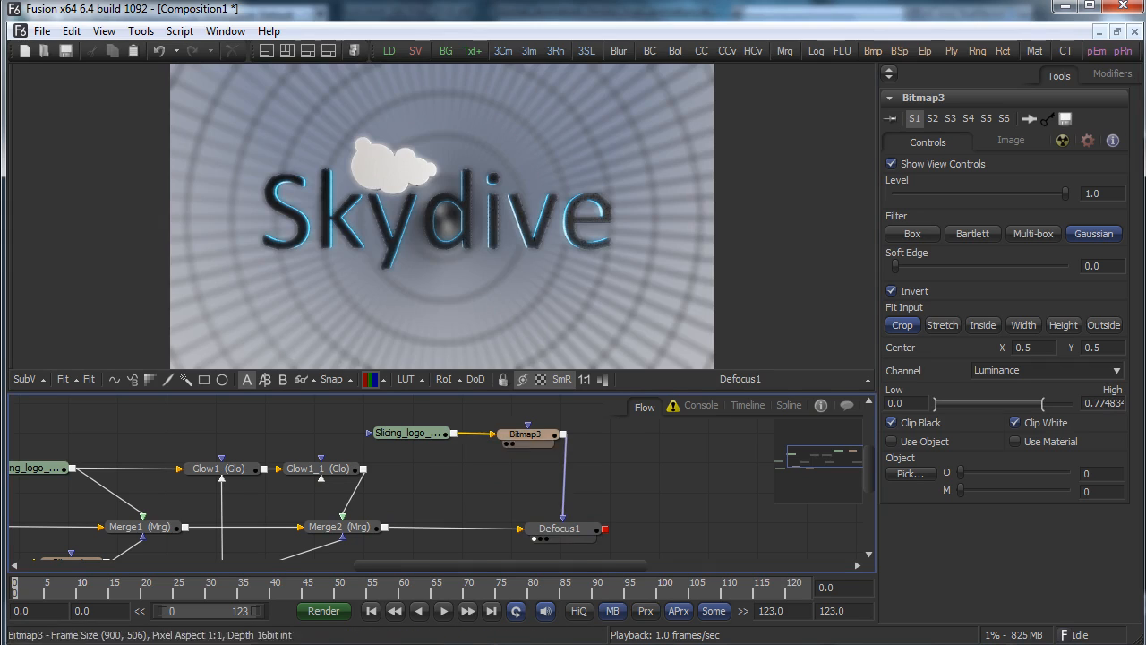
left_click(560, 529)
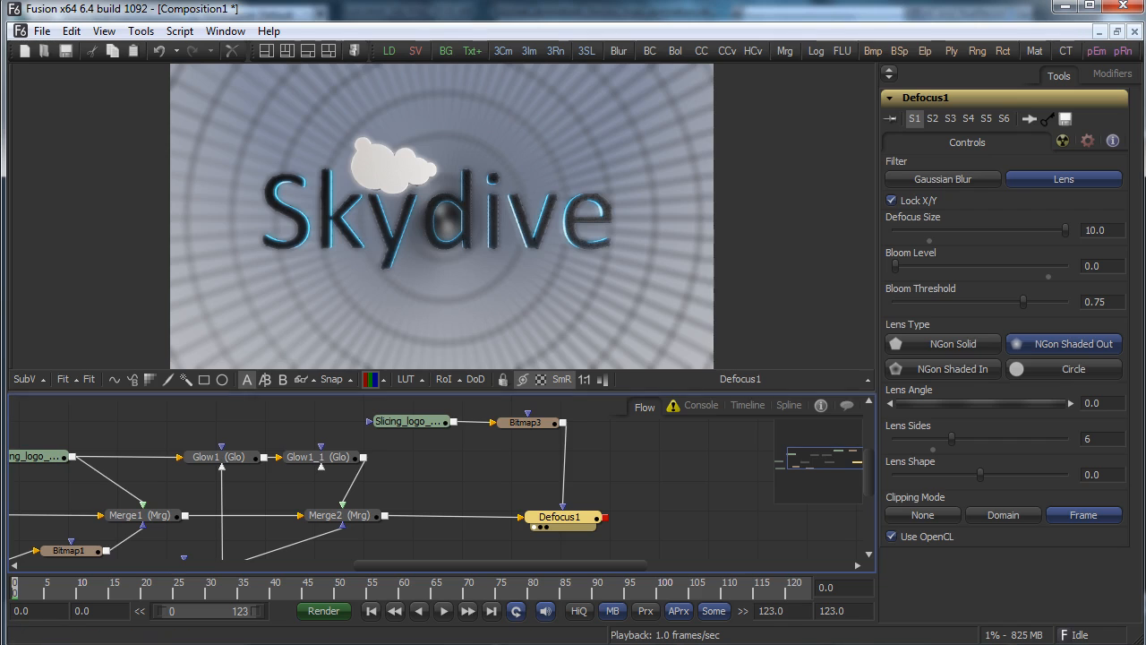
left_click(507, 432)
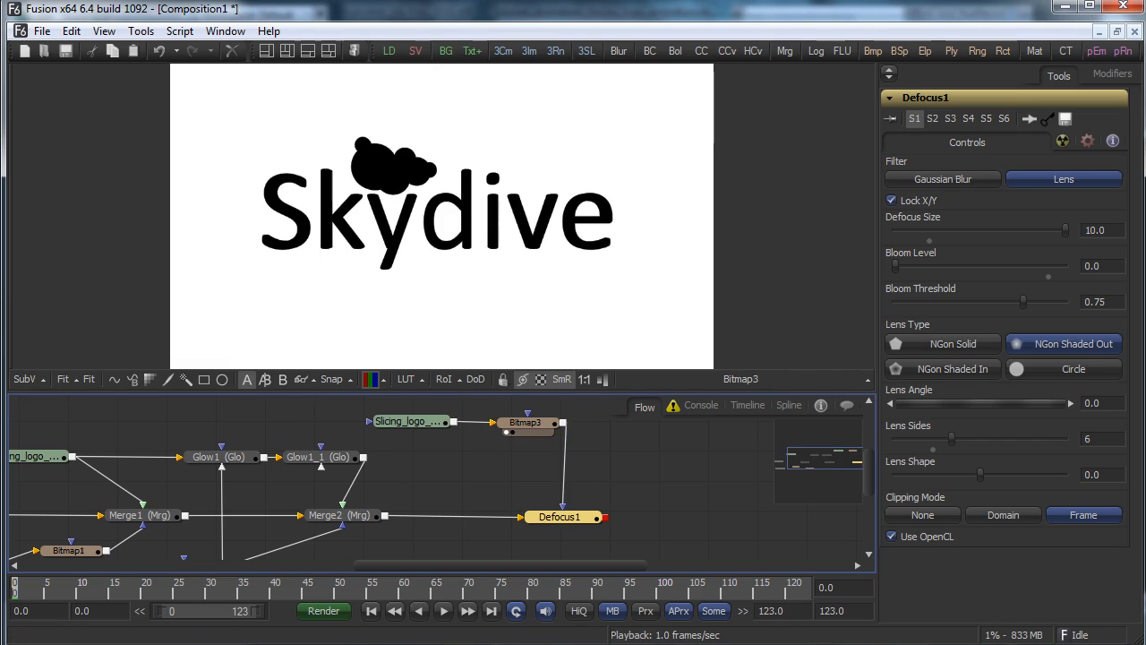
left_click(561, 517)
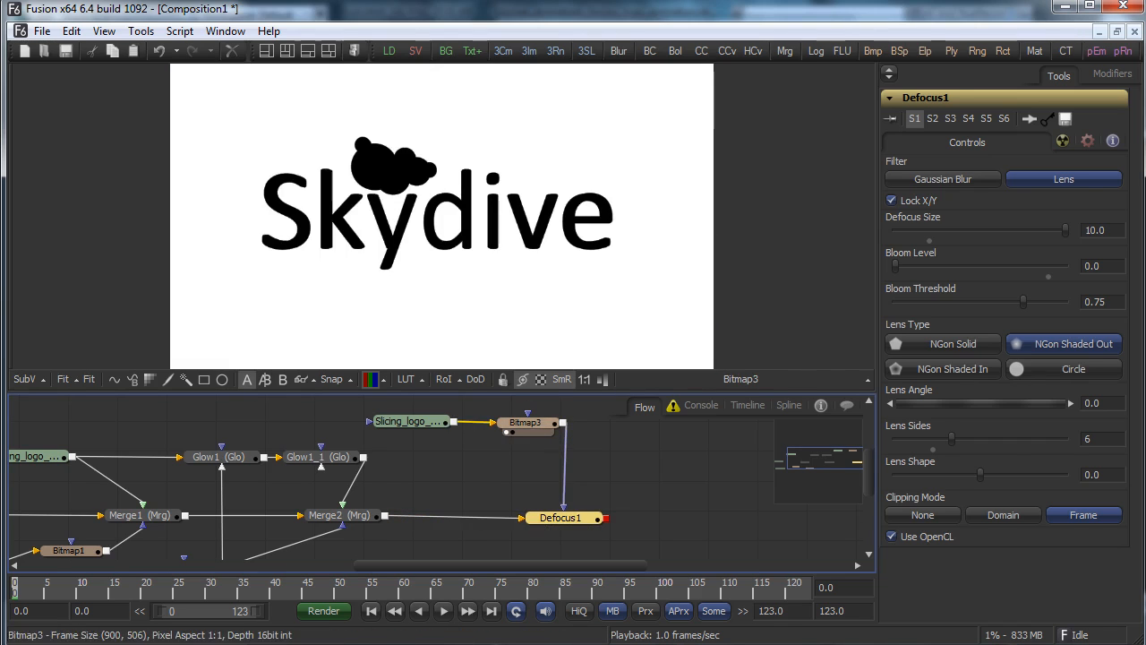
Try a soft edge of about 0.0094 on the Z Depth mask, check the Defocus, and reset the soft edge to 0
left_click(526, 422)
left_click_drag(896, 266, 904, 266)
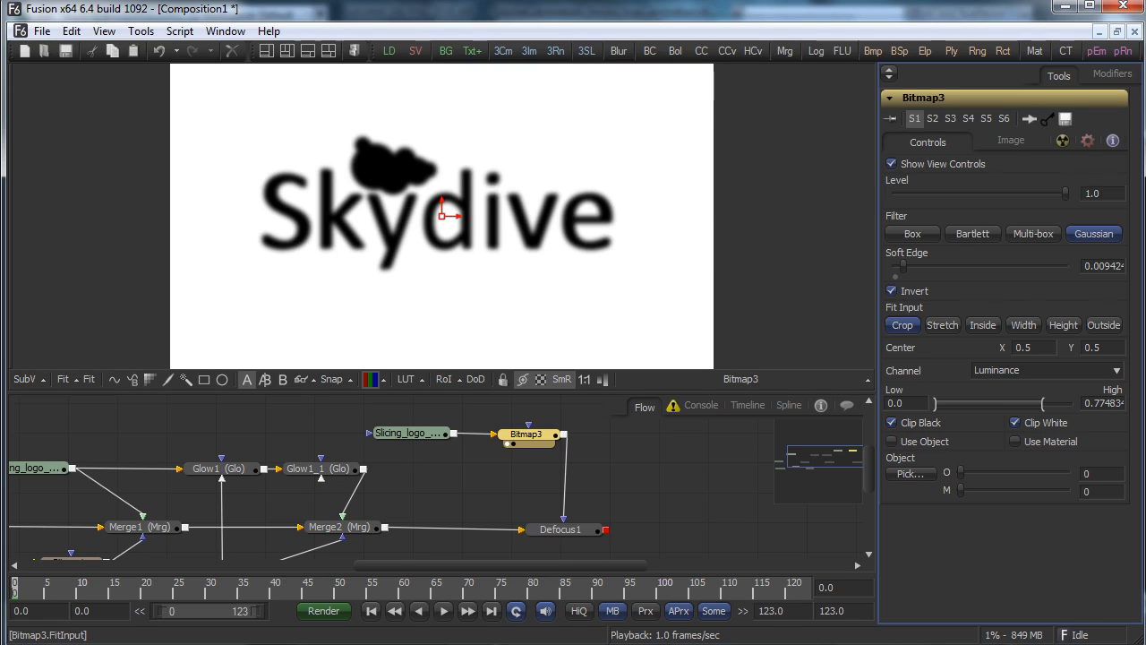
left_click(535, 540)
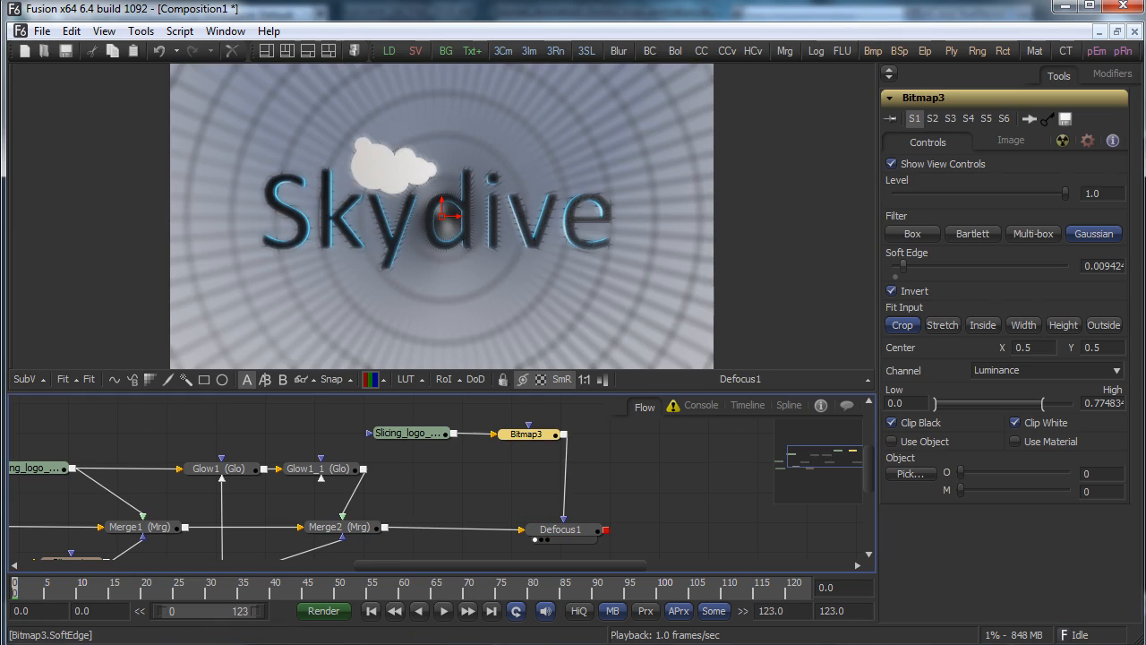
left_click_drag(902, 266, 899, 265)
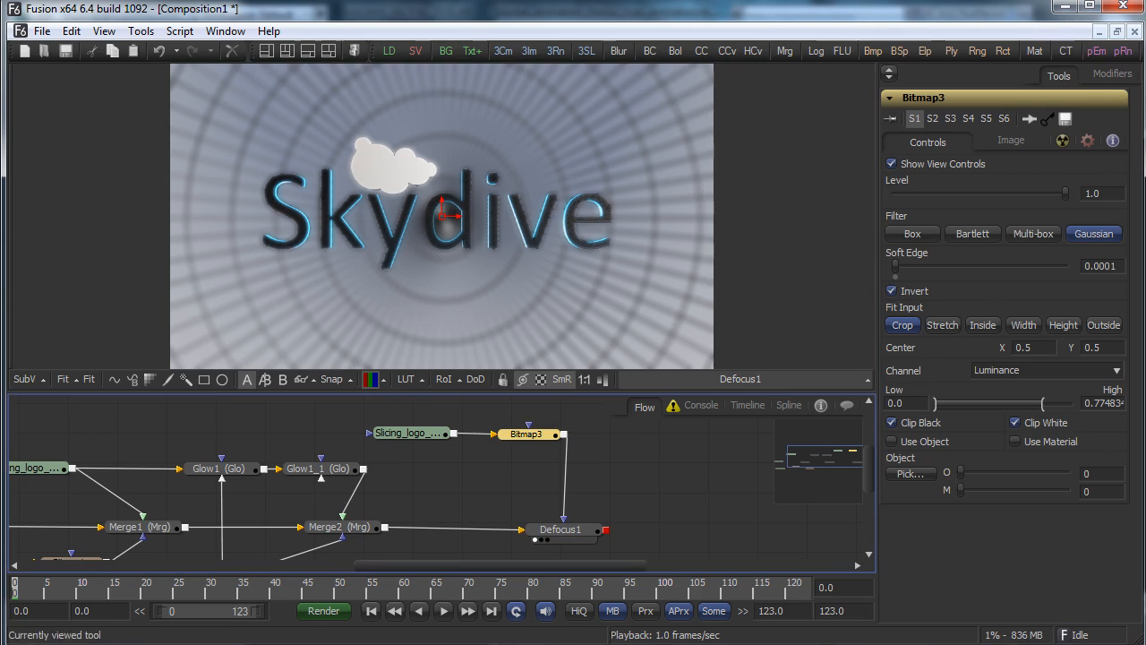
left_click_drag(1119, 266, 978, 238)
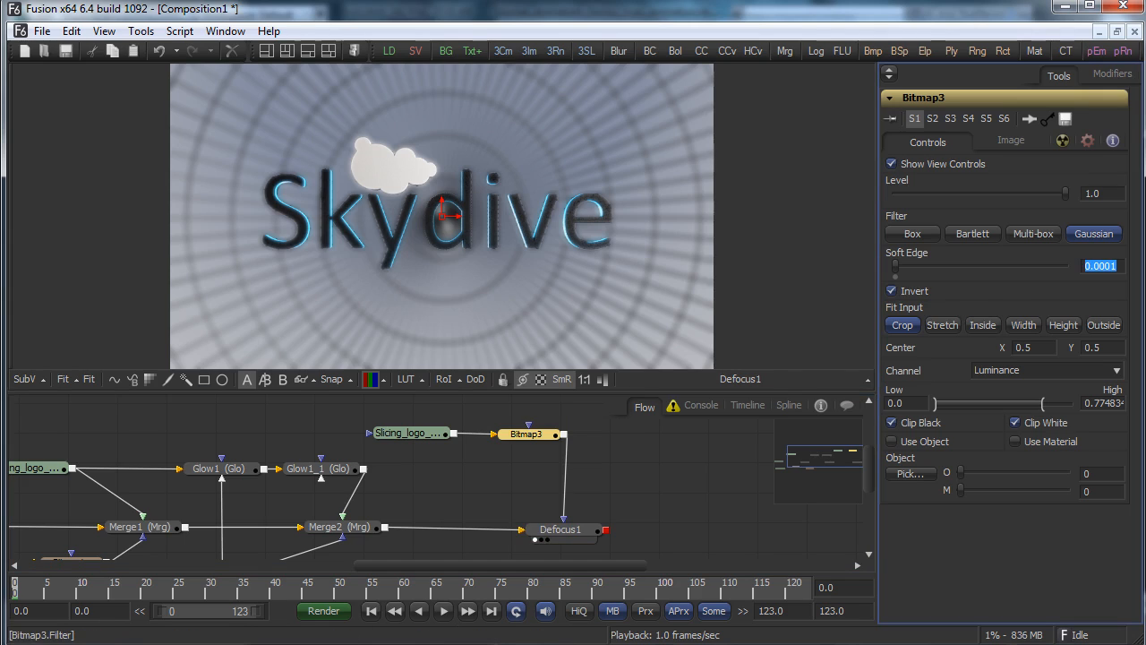
type("0")
key("Return")
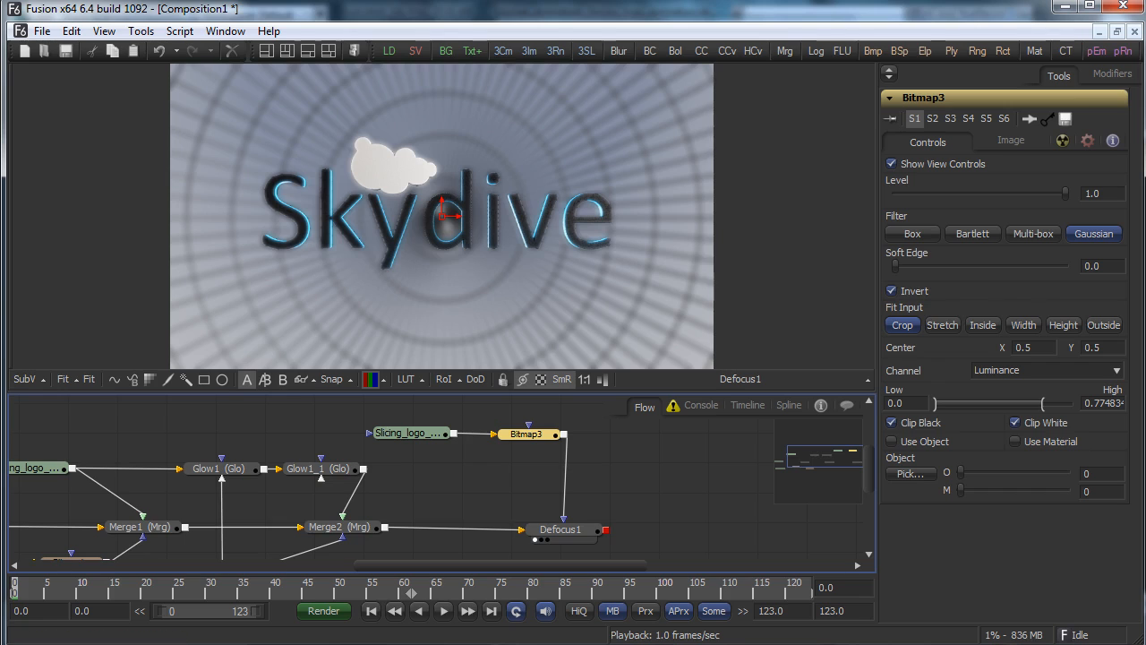
Check the defocused composite at frames 95 and 121, and compare it with the Z Depth mask at frame 121
left_click(500, 589)
left_click(628, 589)
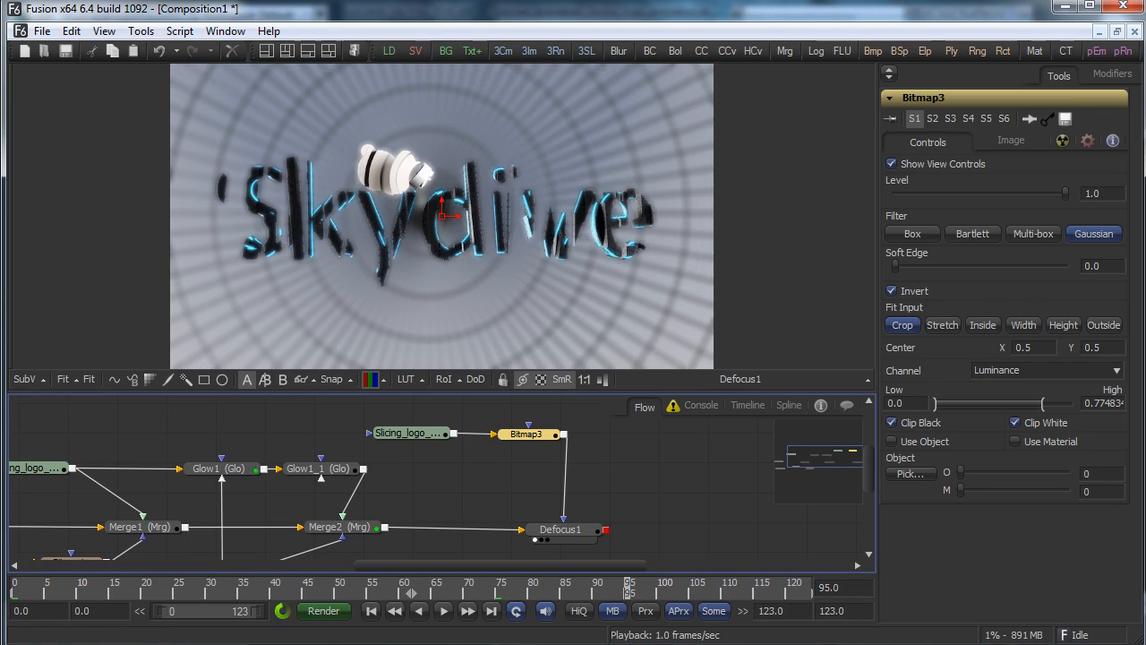
left_click(718, 588)
left_click(793, 588)
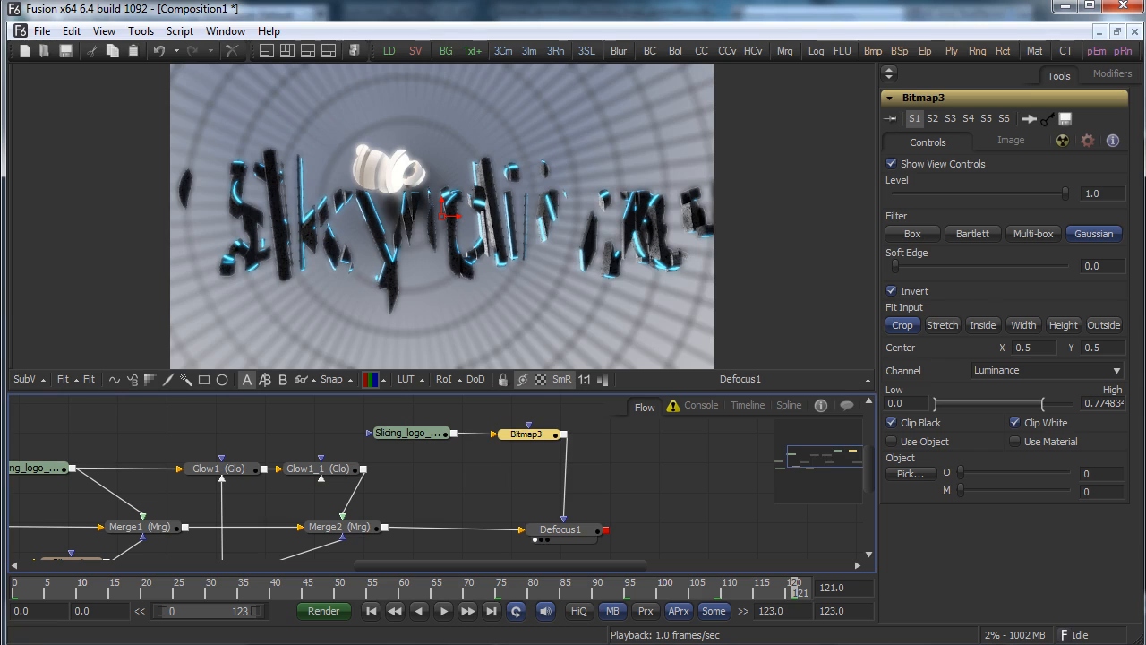
key("1")
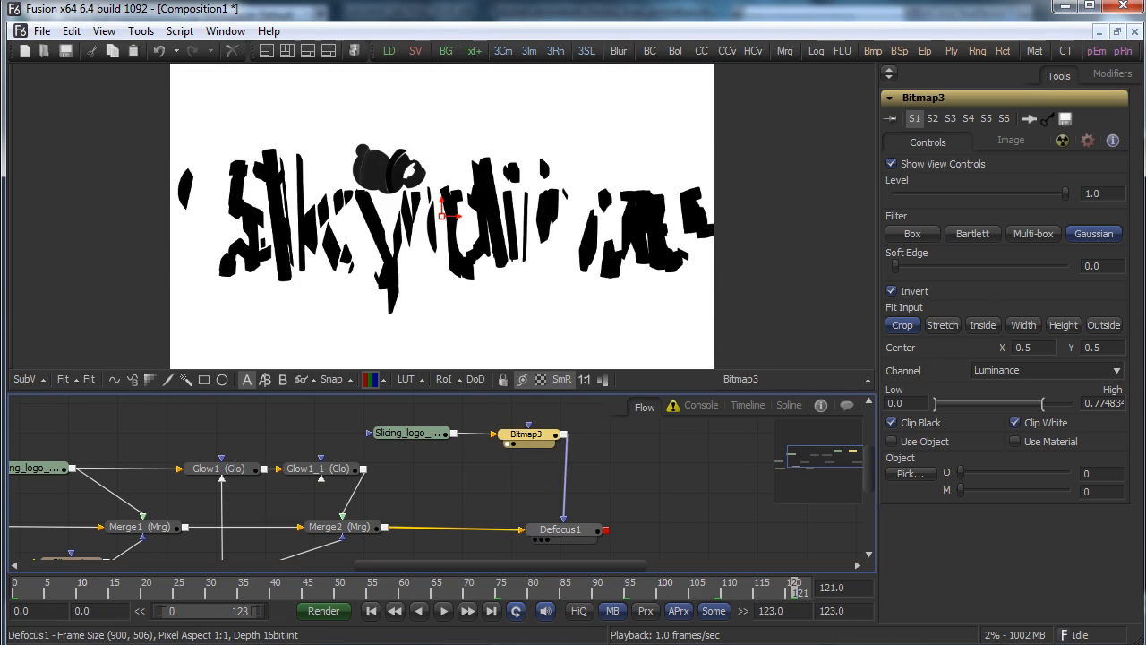
left_click(536, 540)
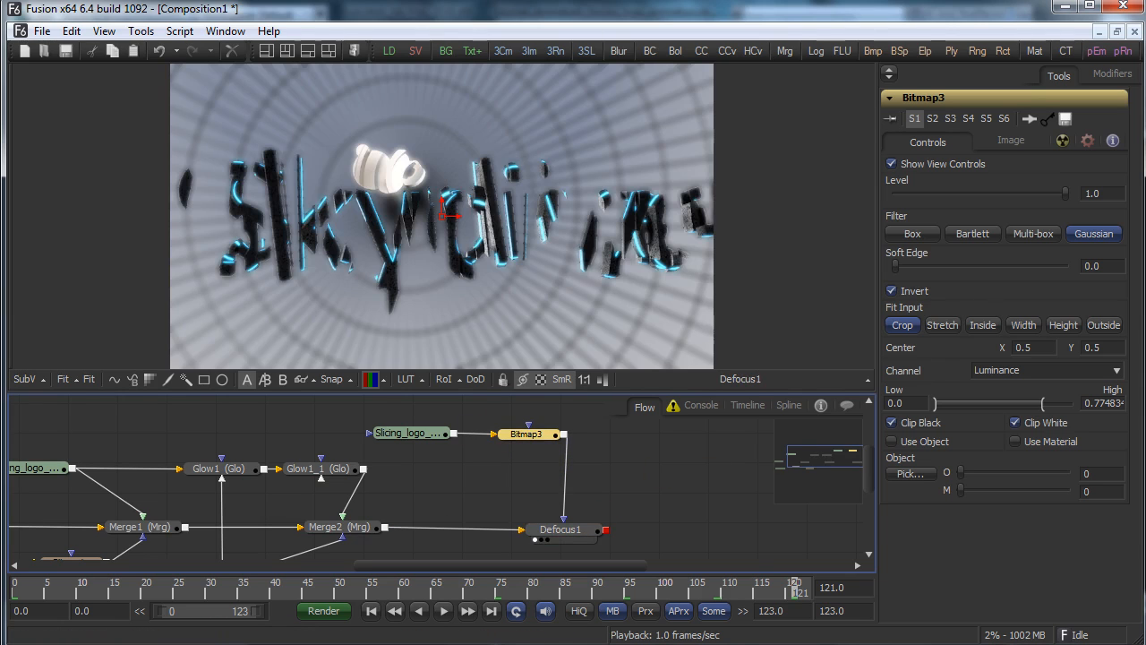
Move the Defocus and its Z Depth mask nodes aside, insert a Brightness / Contrast tool after the second Merge, and view it
right_click(647, 446)
left_click_drag(405, 408, 779, 530)
right_click(437, 543)
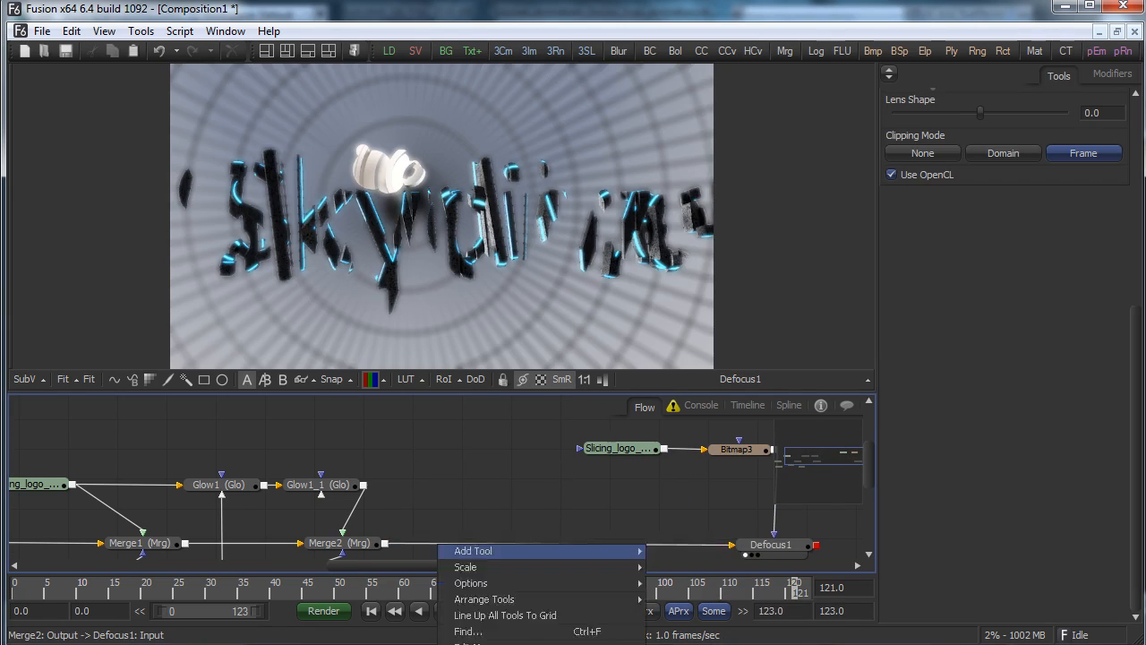
mouse_move(475, 550)
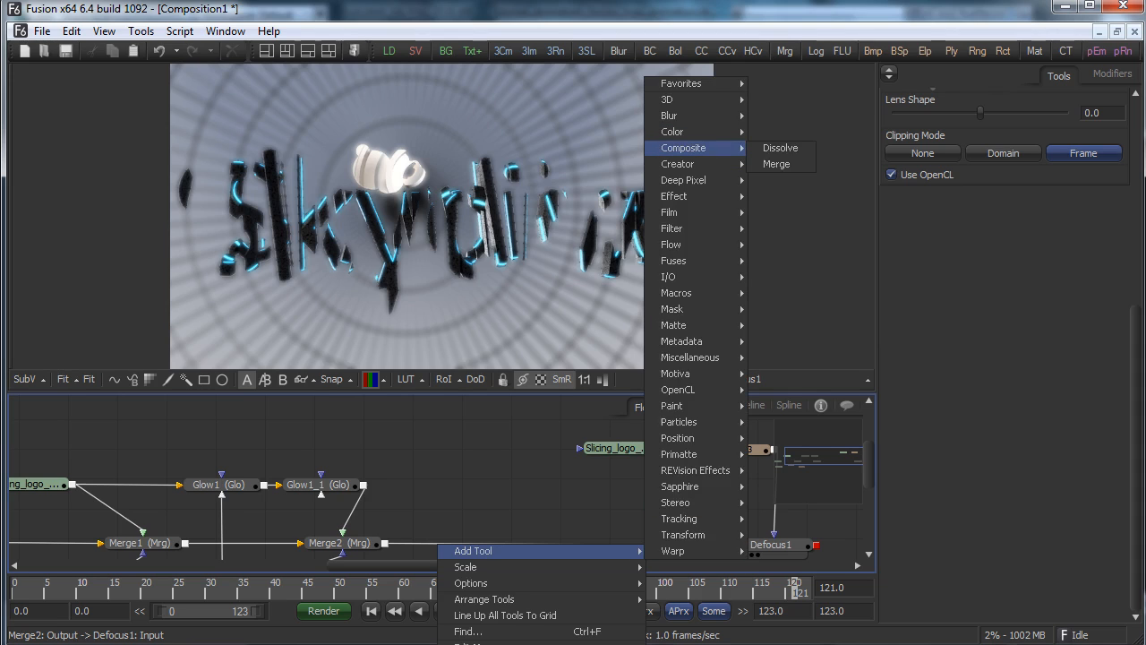
mouse_move(681, 131)
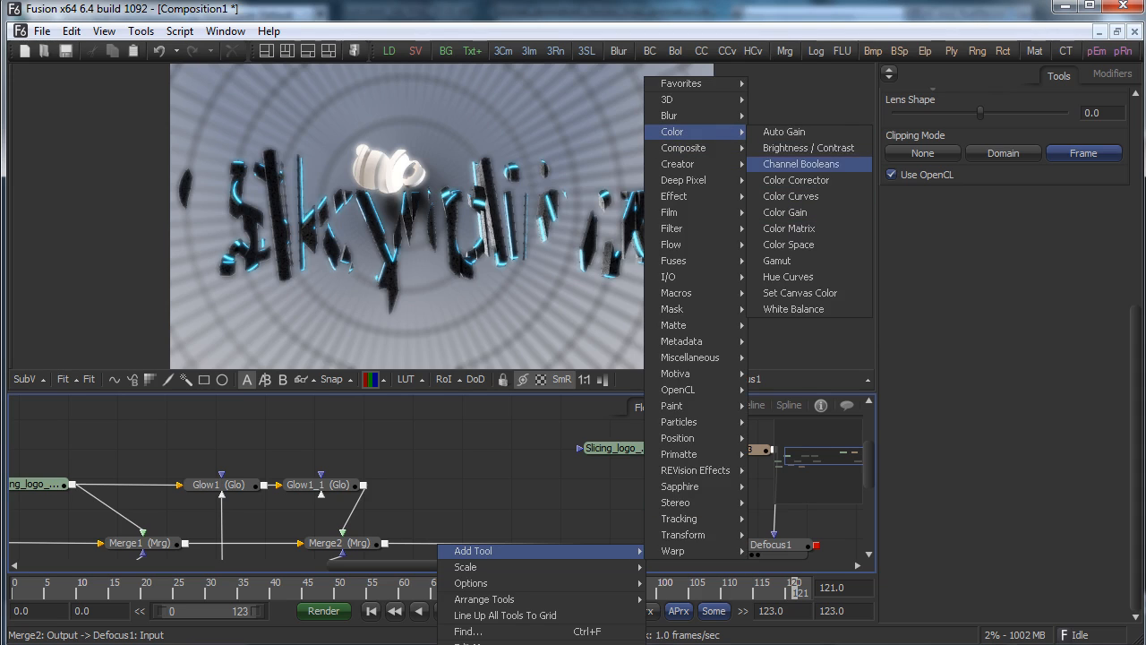
left_click(806, 148)
left_click_drag(437, 517, 452, 519)
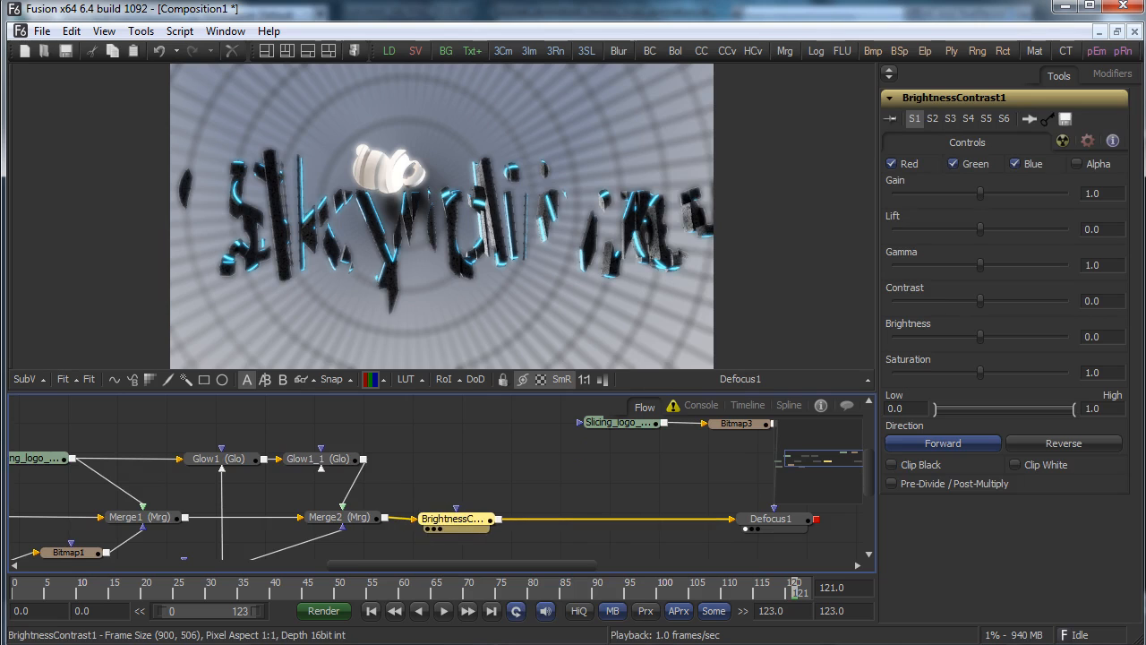
key("1")
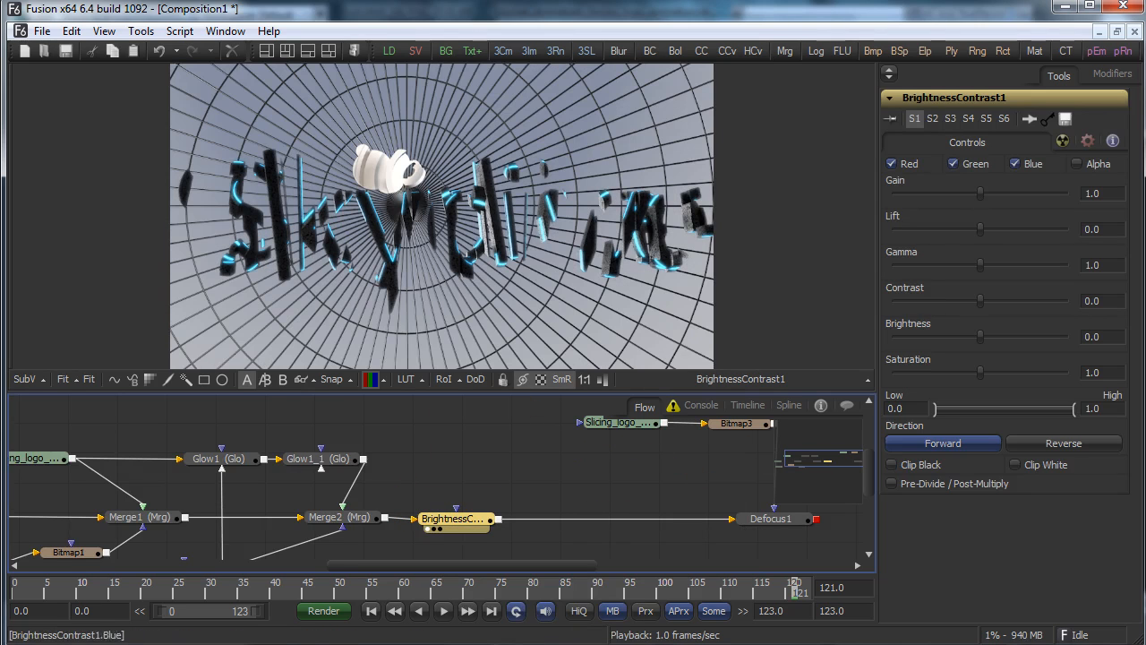
At frame 0, set Brightness / Contrast to contrast about 0.24, brightness about 0.083 and saturation 1.375, and compare with the second Merge
left_click_drag(64, 589, 14, 589)
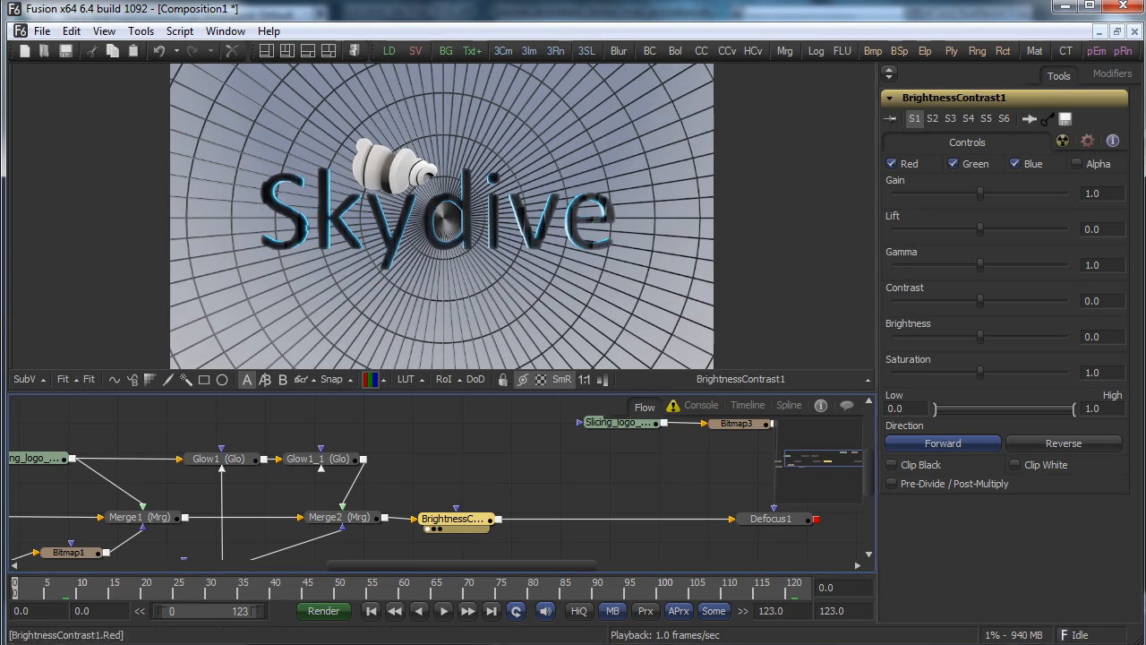
left_click_drag(452, 520, 455, 518)
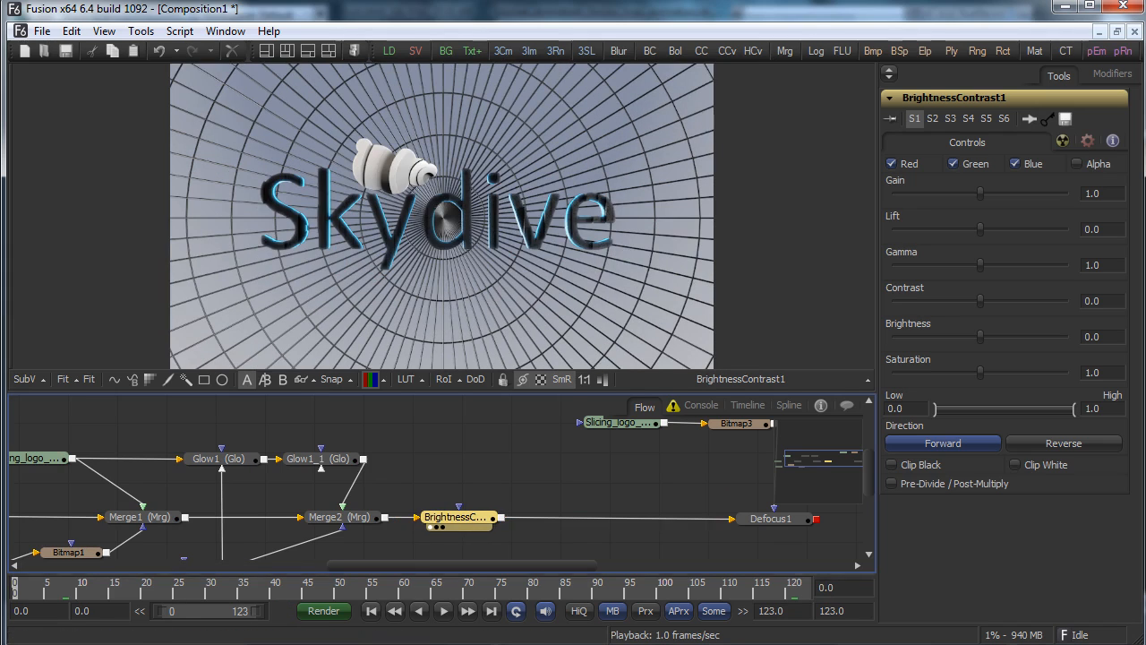
left_click(411, 593)
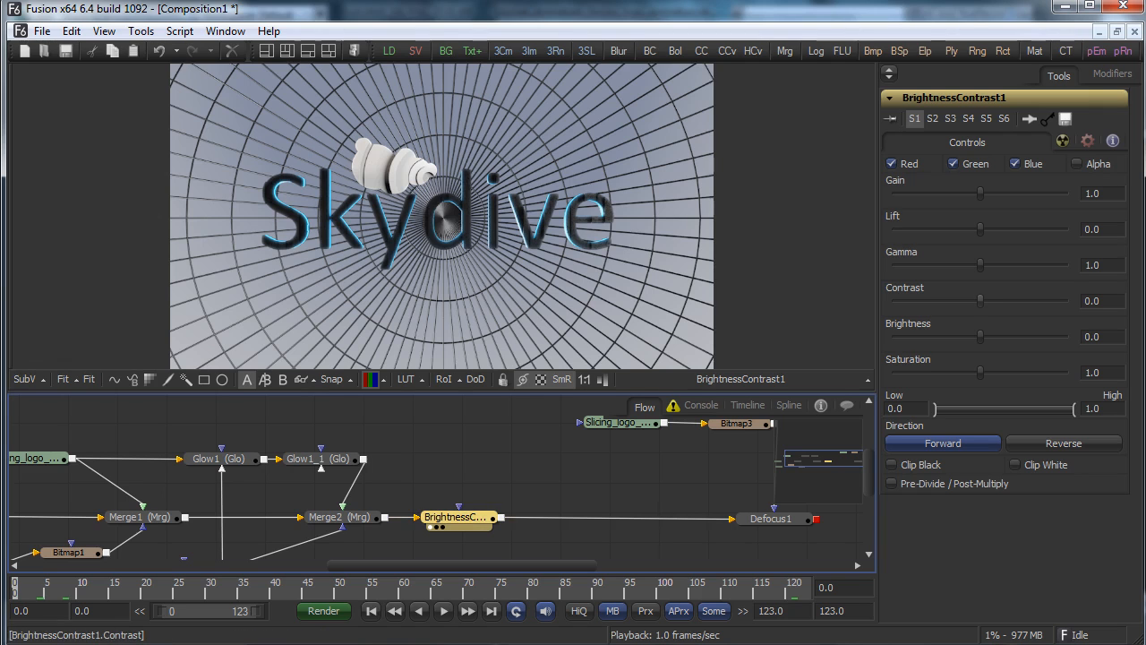
left_click_drag(981, 301, 992, 301)
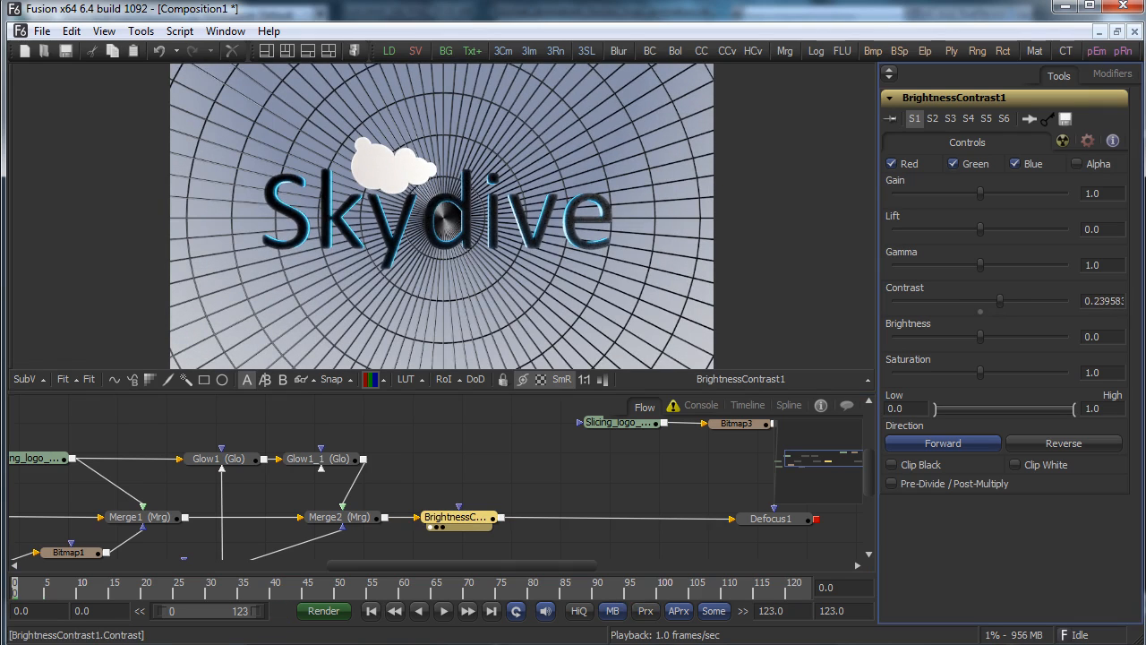
left_click_drag(981, 337, 984, 336)
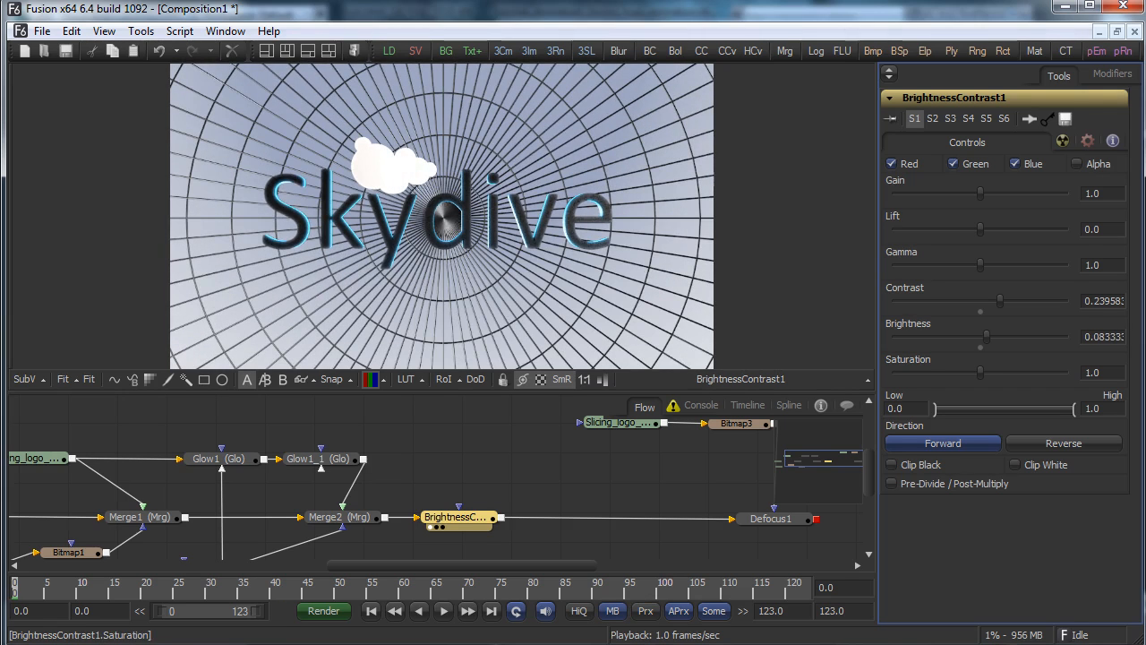
left_click_drag(981, 372, 989, 372)
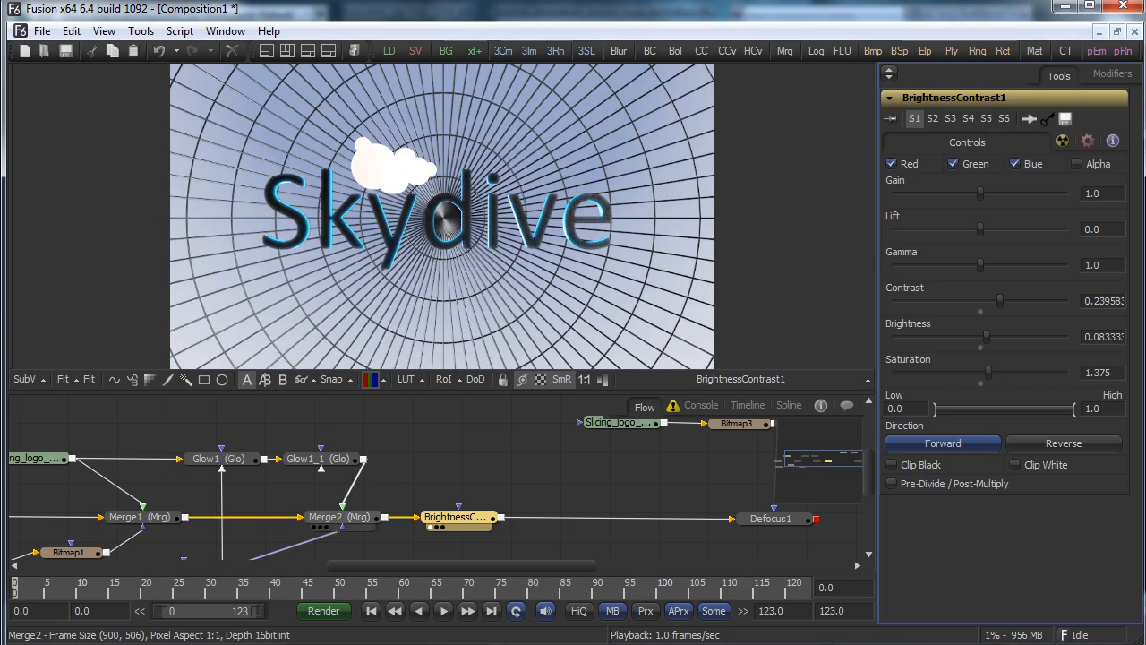
left_click(313, 526)
left_click_drag(457, 517, 577, 332)
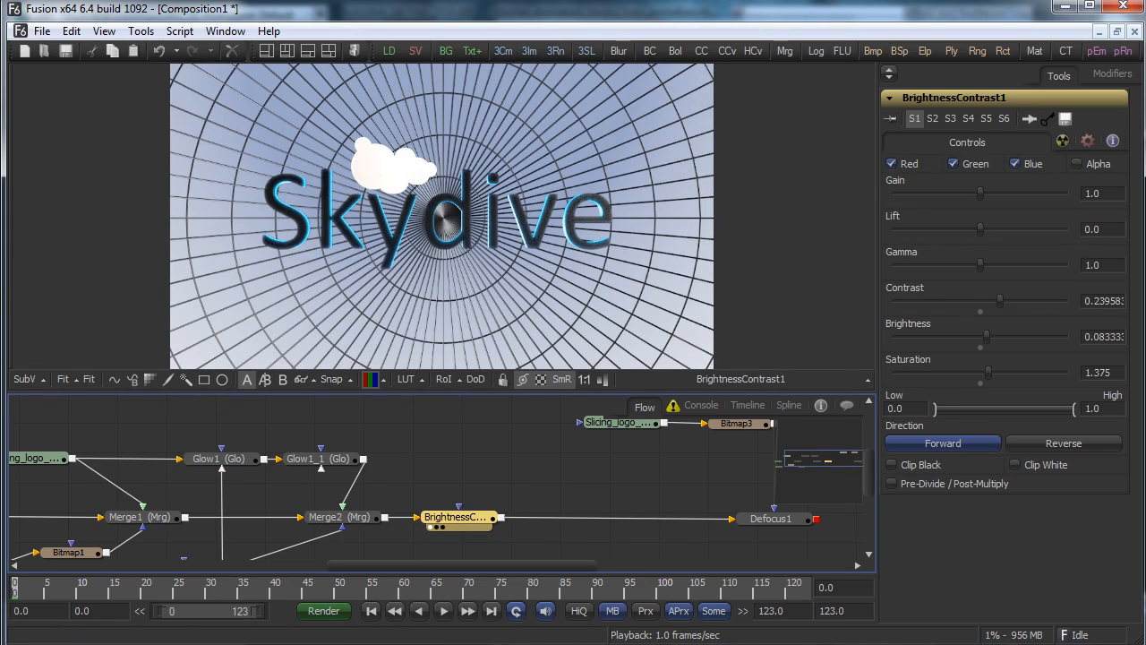
Add a Color Corrector fed by the Brightness / Contrast output
right_click(535, 490)
mouse_move(539, 497)
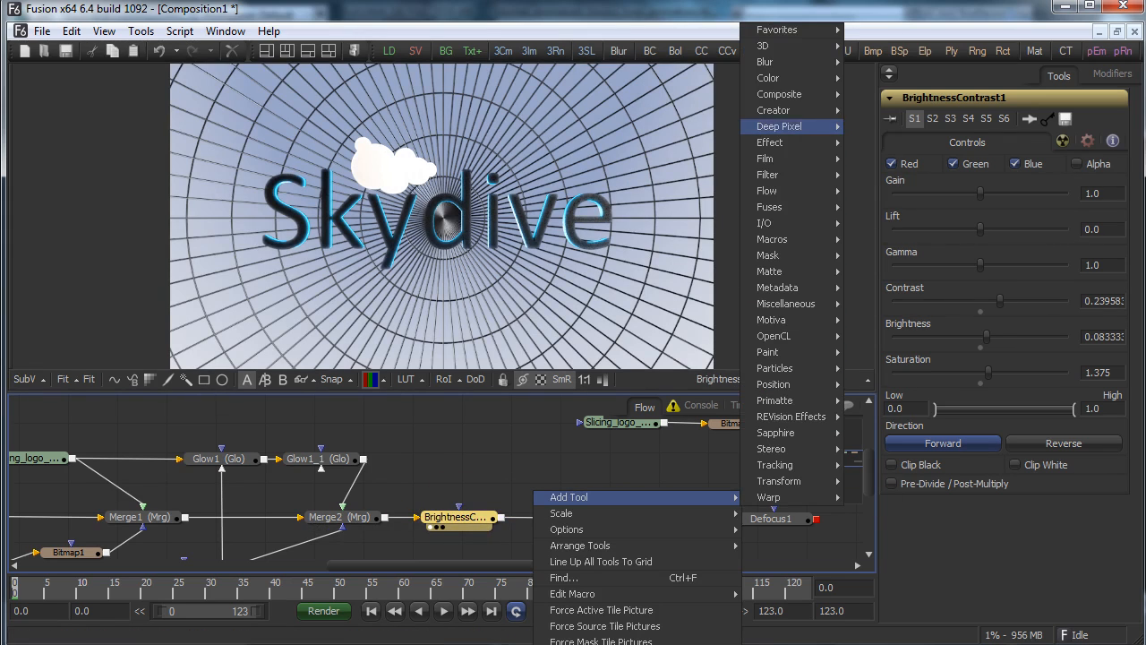
mouse_move(779, 94)
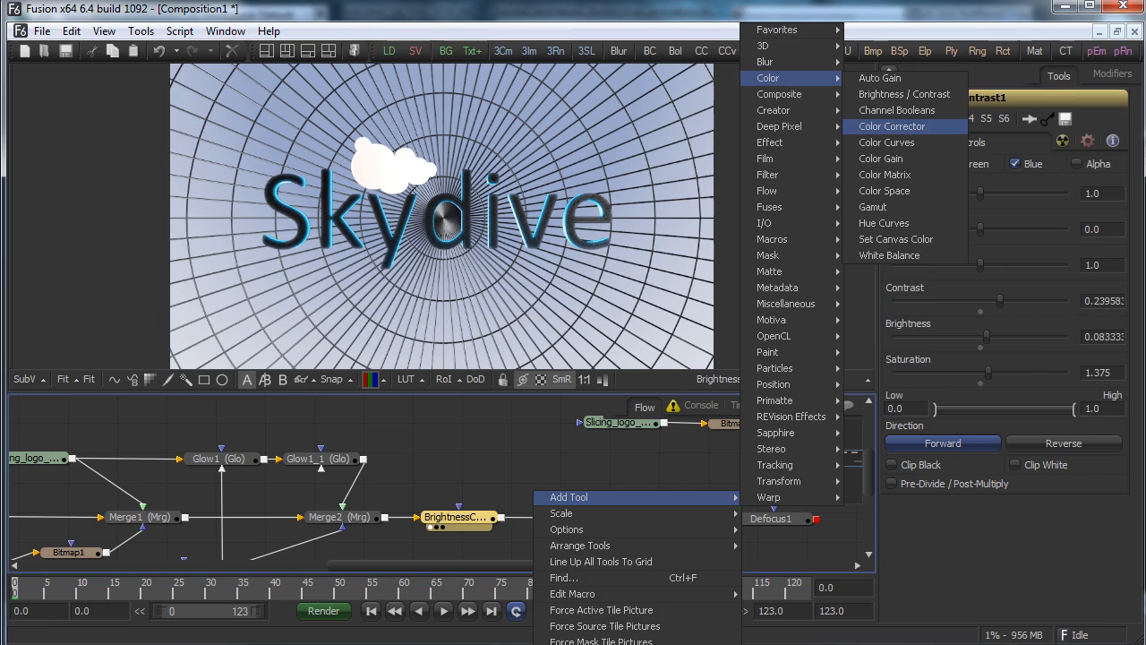
left_click(892, 126)
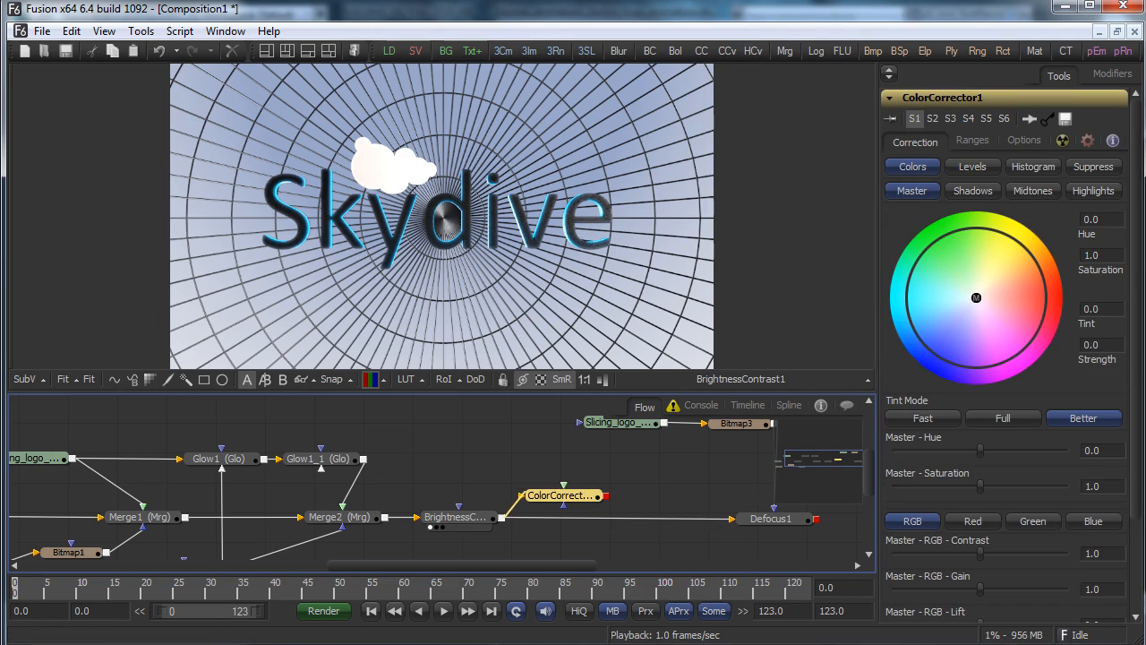
Connect the Color Corrector's output to the Defocus input and line the node up with the Brightness / Contrast node
left_click_drag(606, 496, 732, 518)
left_click_drag(564, 496, 567, 516)
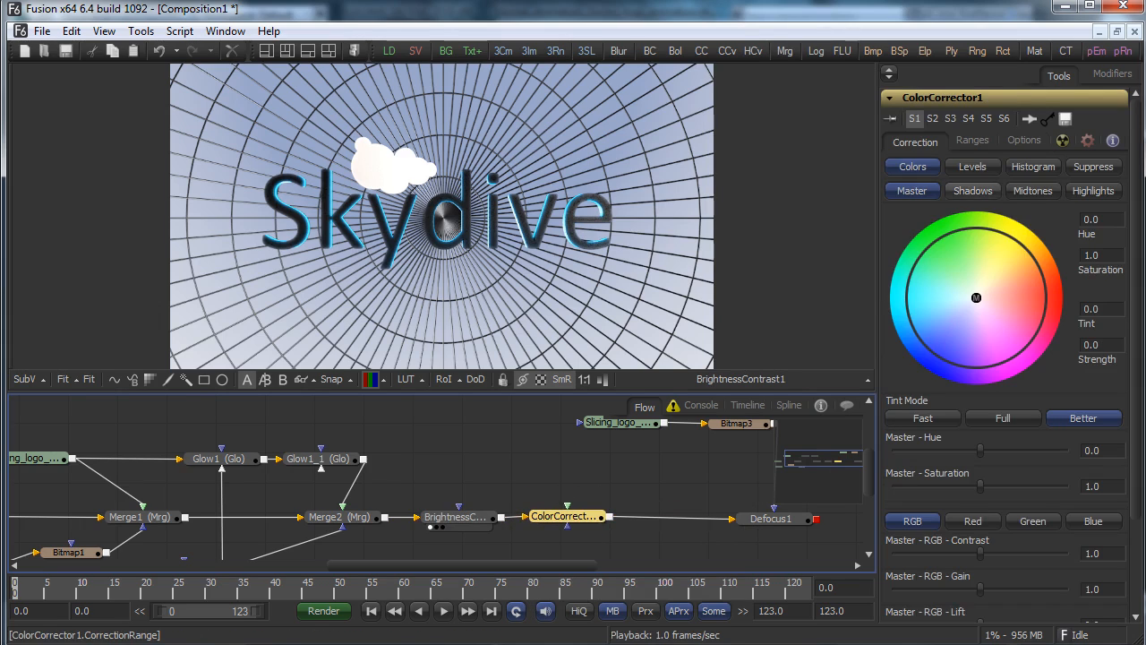
View the Color Corrector and tint its midtones toward cyan-blue at strength about 0.17 and its shadows toward red at about 0.12
left_click(1033, 190)
left_click_drag(976, 298, 950, 304)
left_click(538, 526)
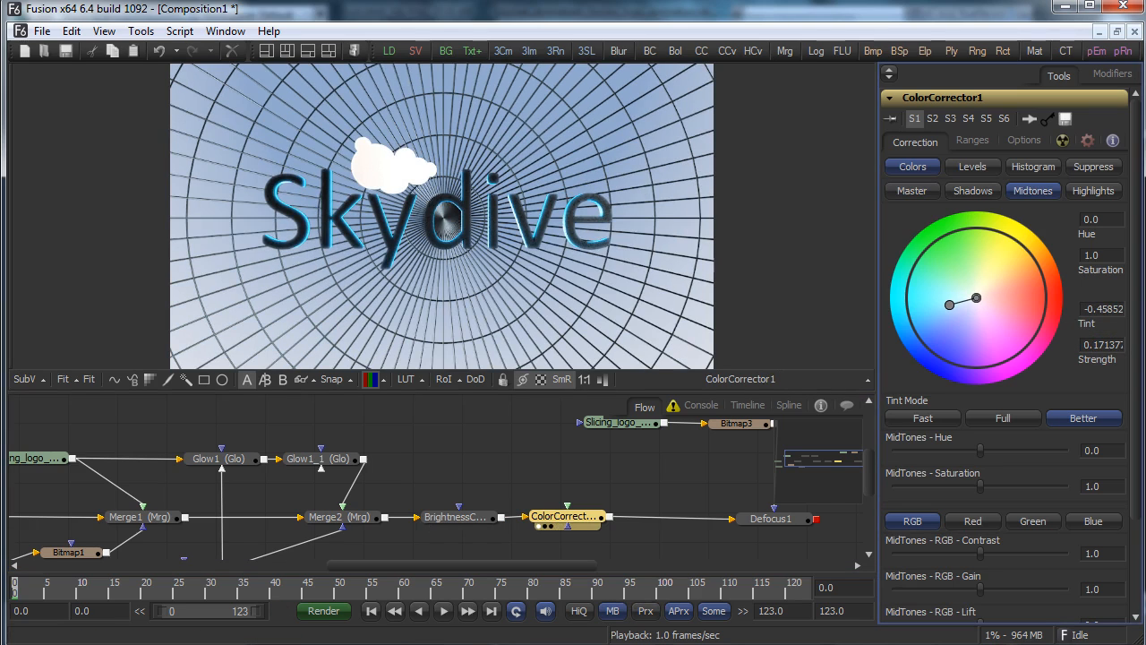
left_click(973, 191)
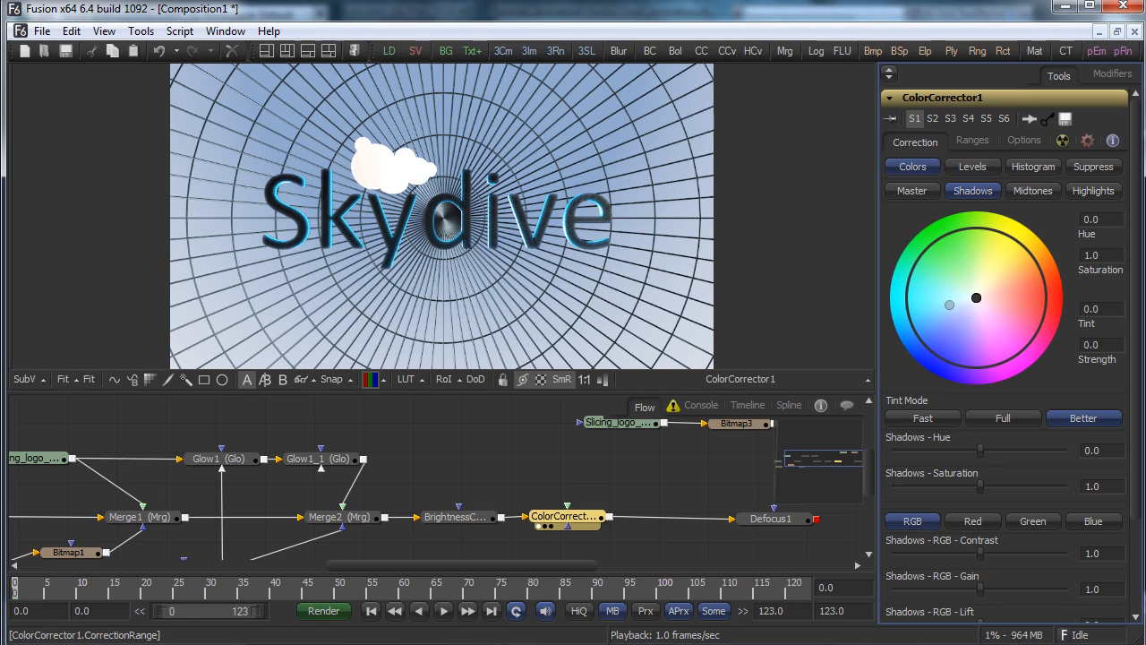
left_click_drag(976, 298, 999, 299)
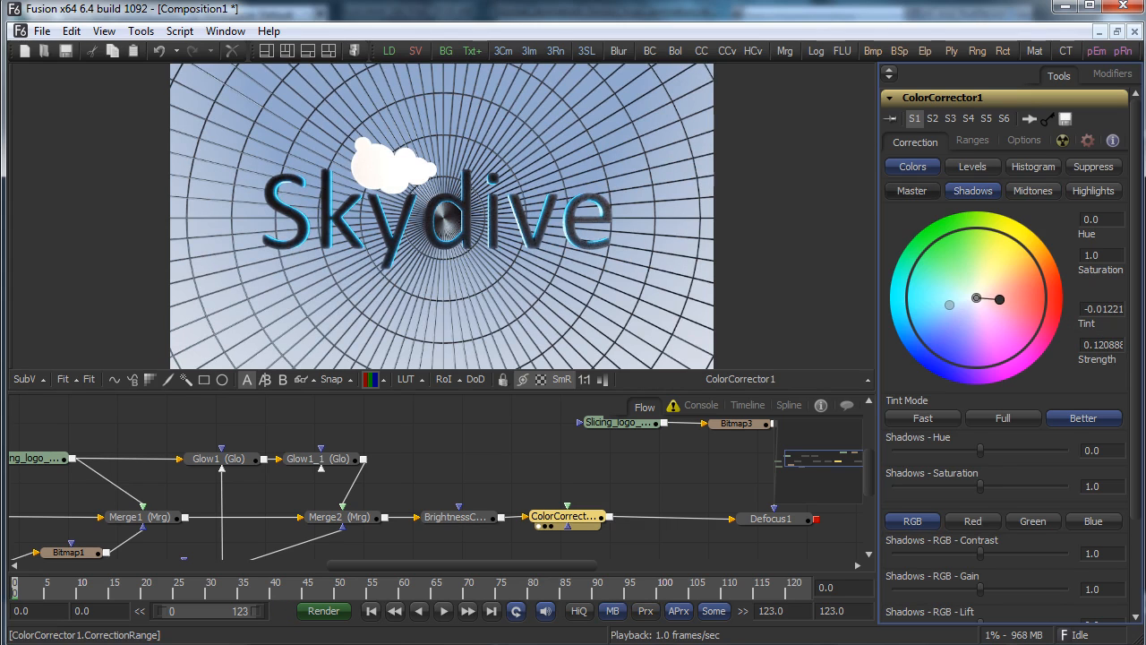
left_click(912, 191)
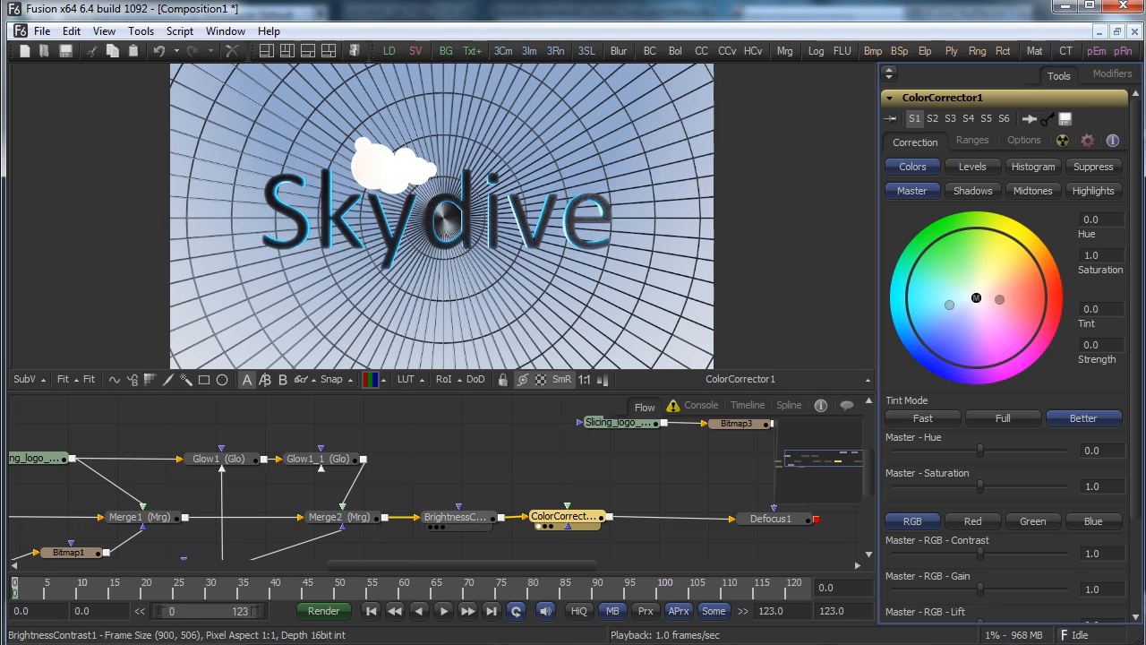
Compare the outputs of the first Merge, the Color Corrector and the Defocus in the viewer
left_click_drag(341, 517, 401, 336)
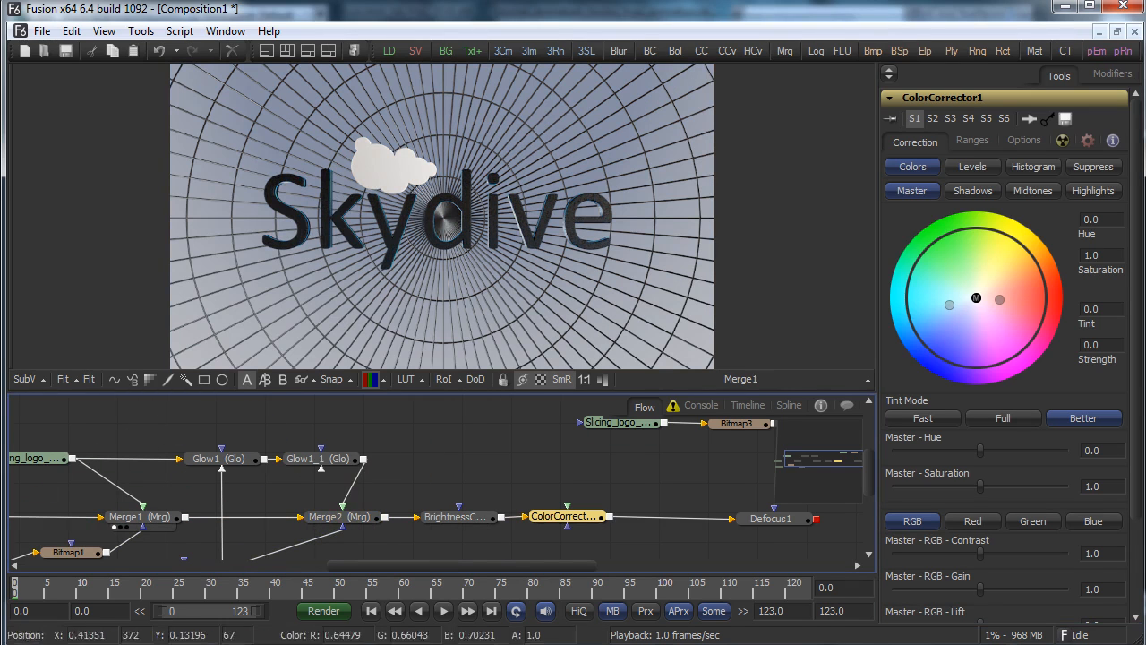
left_click_drag(567, 515, 631, 331)
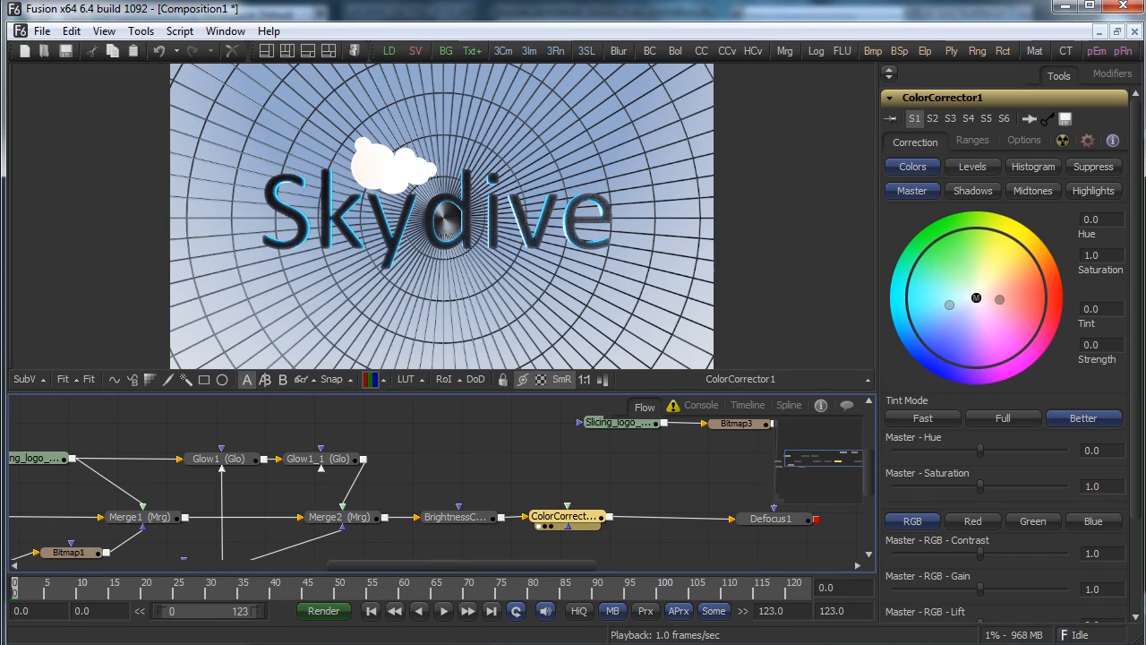
left_click_drag(771, 518, 732, 338)
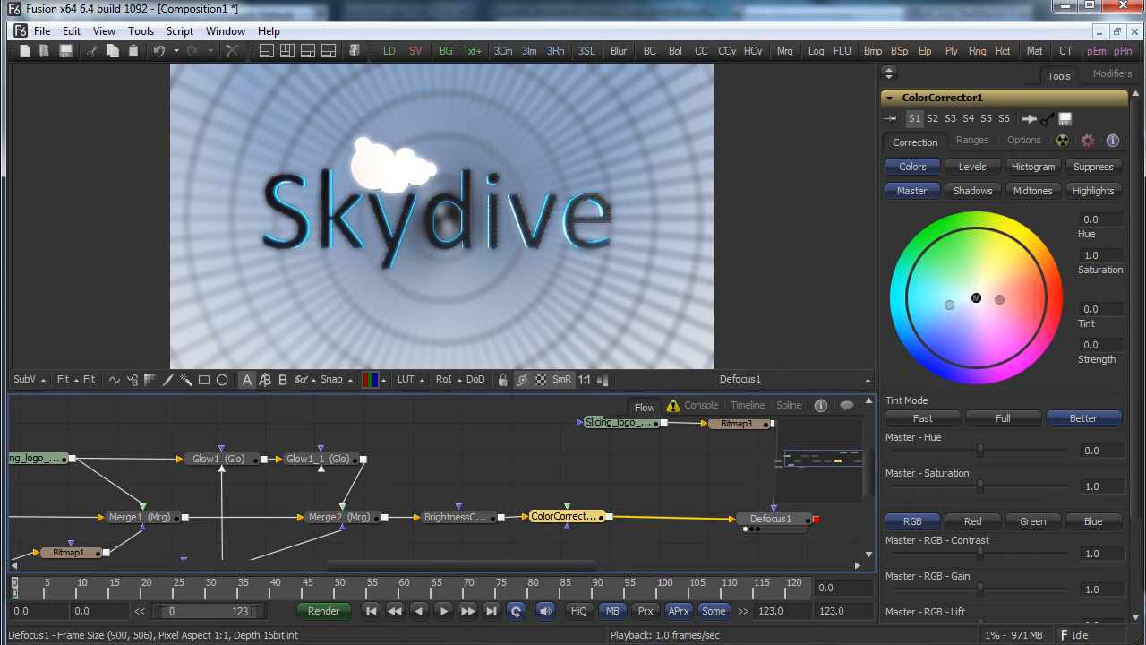
Set the Defocus size to 4
left_click(770, 519)
left_click(1105, 230)
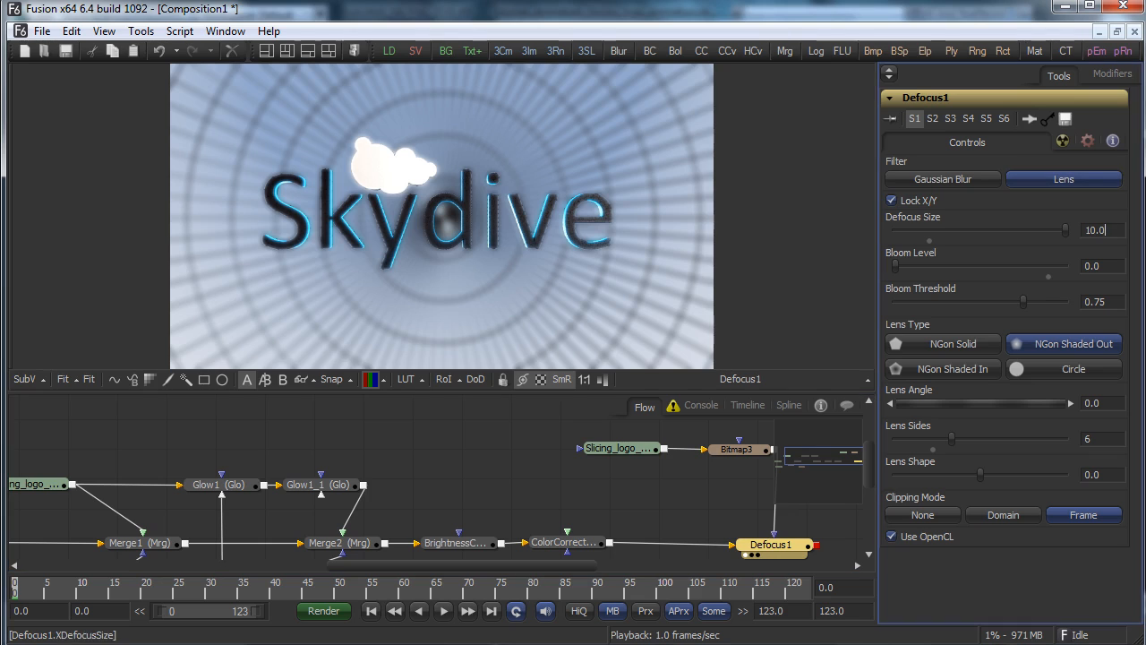
left_click_drag(1106, 231, 1073, 208)
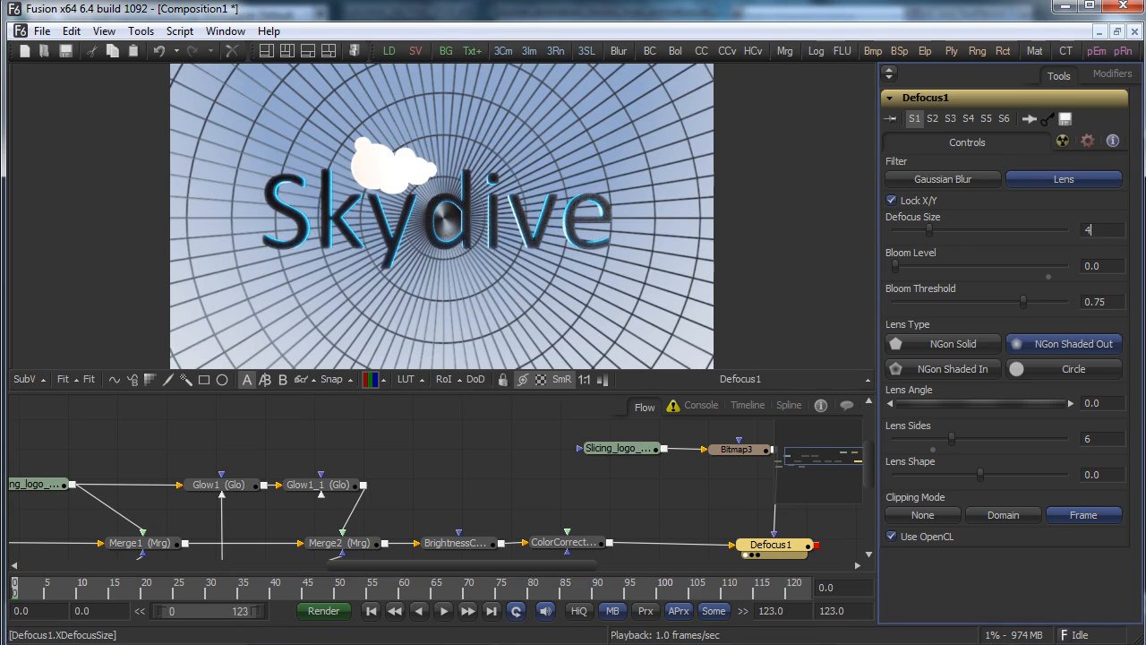
key("Tab")
Adjust the Defocus to bloom level about 0.021 and bloom threshold about 0.89, and compare it with the Color Corrector output
left_click_drag(895, 266, 921, 266)
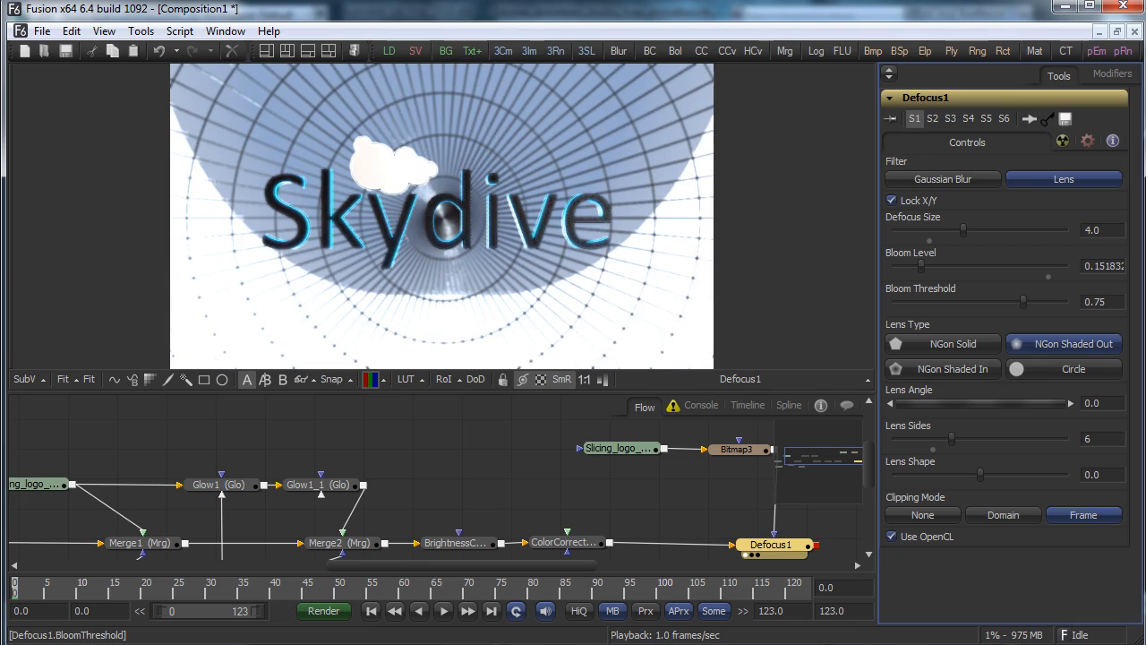
left_click_drag(1023, 302, 1052, 302)
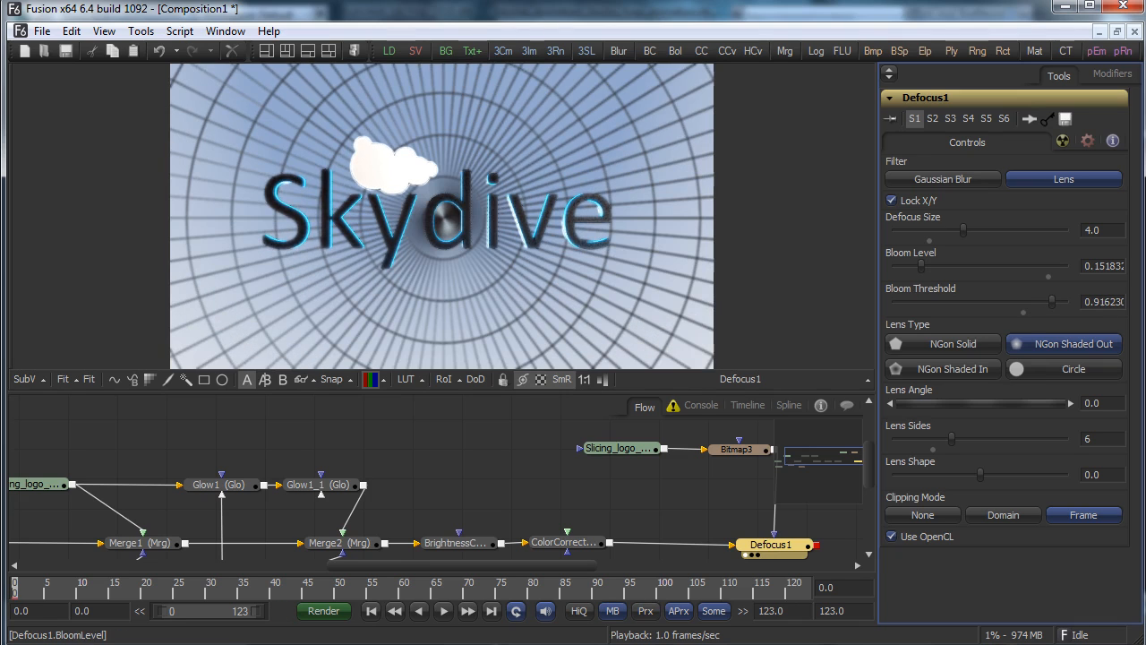
left_click_drag(922, 266, 1049, 302)
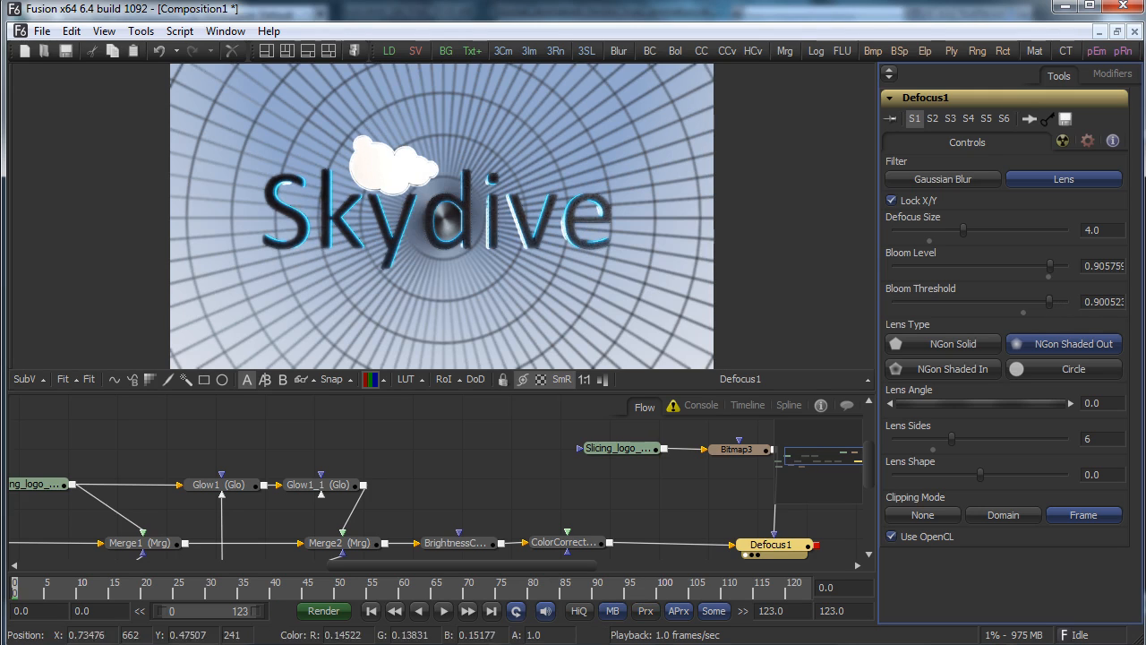
left_click_drag(1050, 266, 1014, 266)
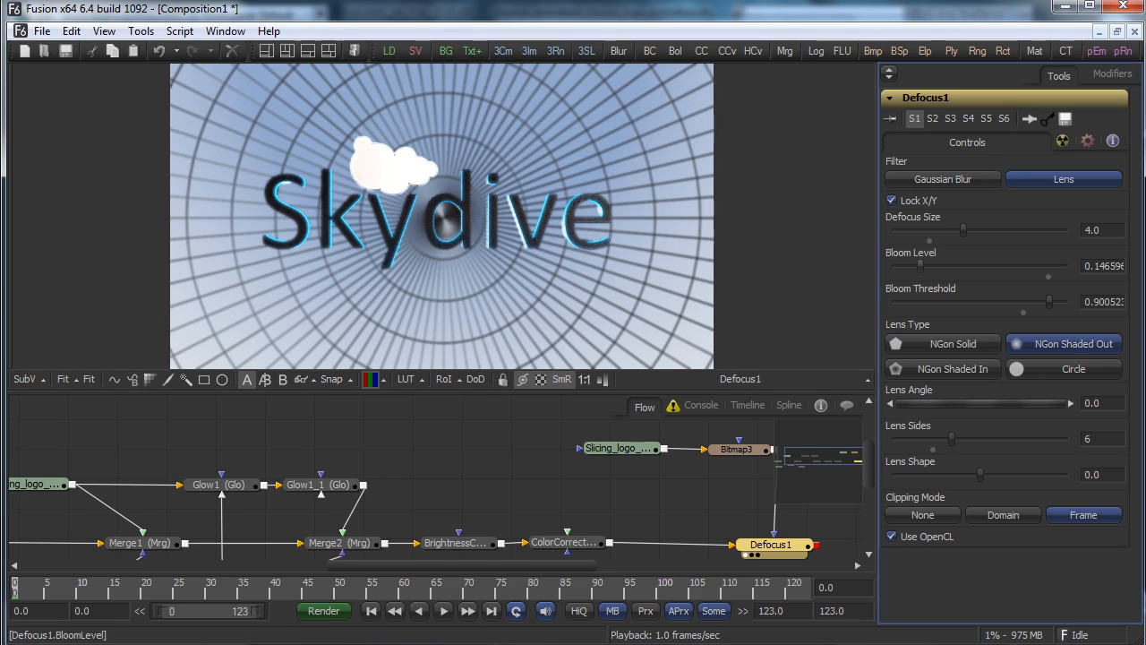
left_click_drag(920, 266, 899, 266)
mouse_move(1050, 302)
left_mouse_down()
mouse_move(1038, 302)
mouse_move(1048, 301)
left_mouse_up()
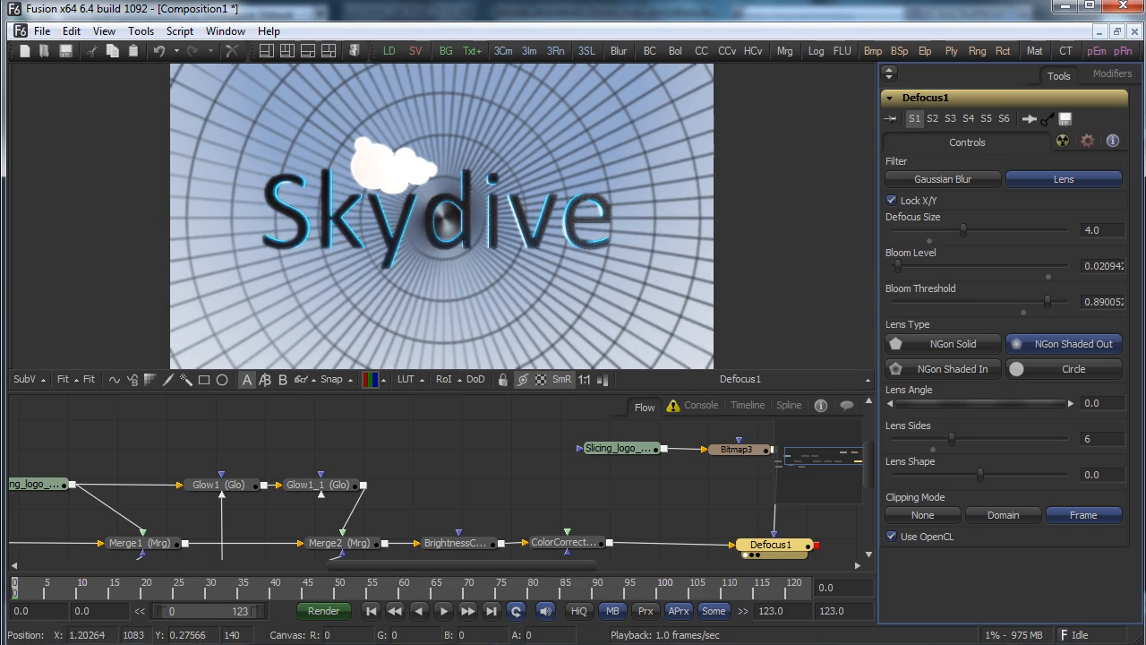
left_click(538, 553)
mouse_move(771, 545)
left_mouse_down()
mouse_move(771, 481)
mouse_move(771, 545)
left_mouse_up()
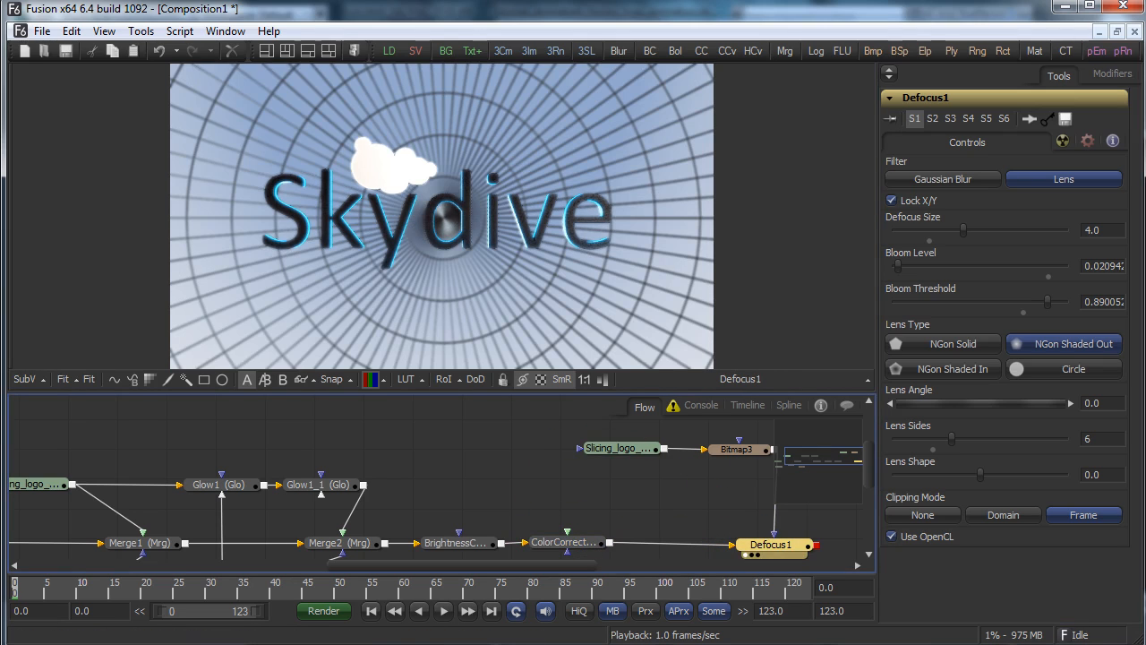
Add a second Brightness / Contrast tool after the Defocus and connect the Defocus output to it
left_click_drag(529, 565, 583, 566)
left_click_drag(869, 464, 869, 477)
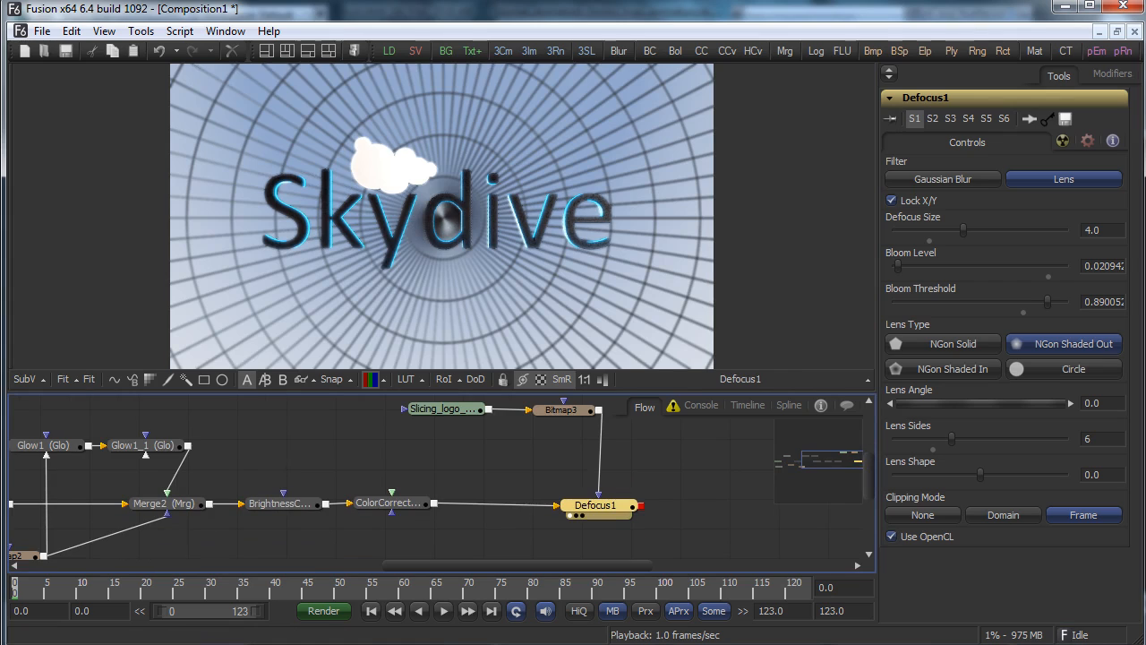
right_click(685, 506)
mouse_move(716, 512)
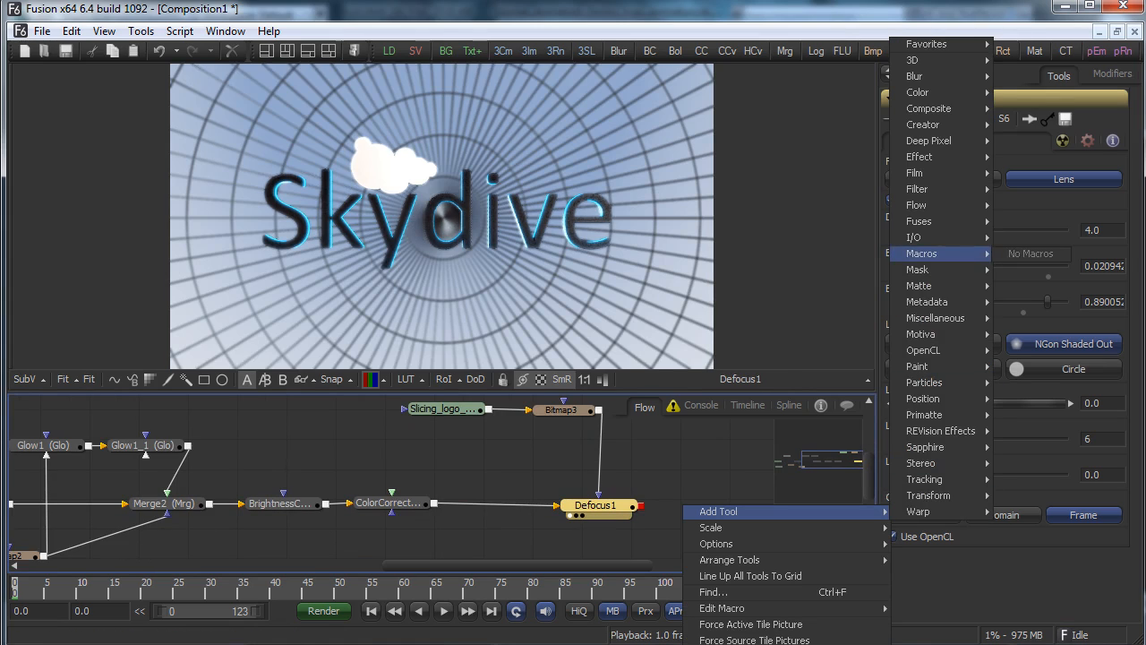
mouse_move(923, 92)
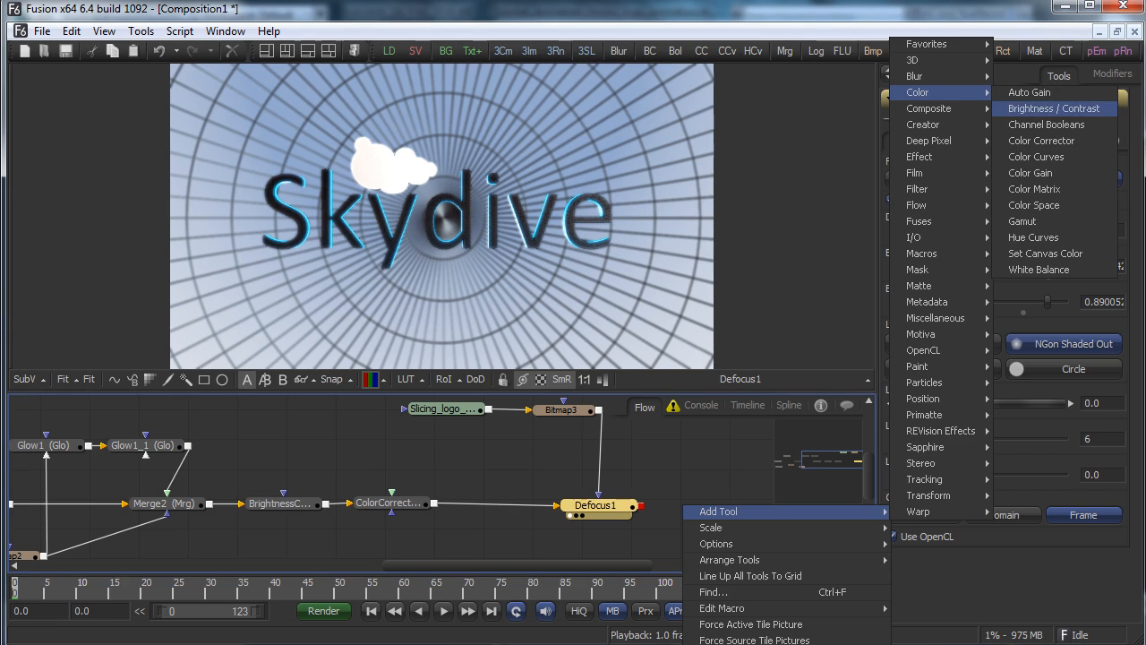
left_click(1053, 108)
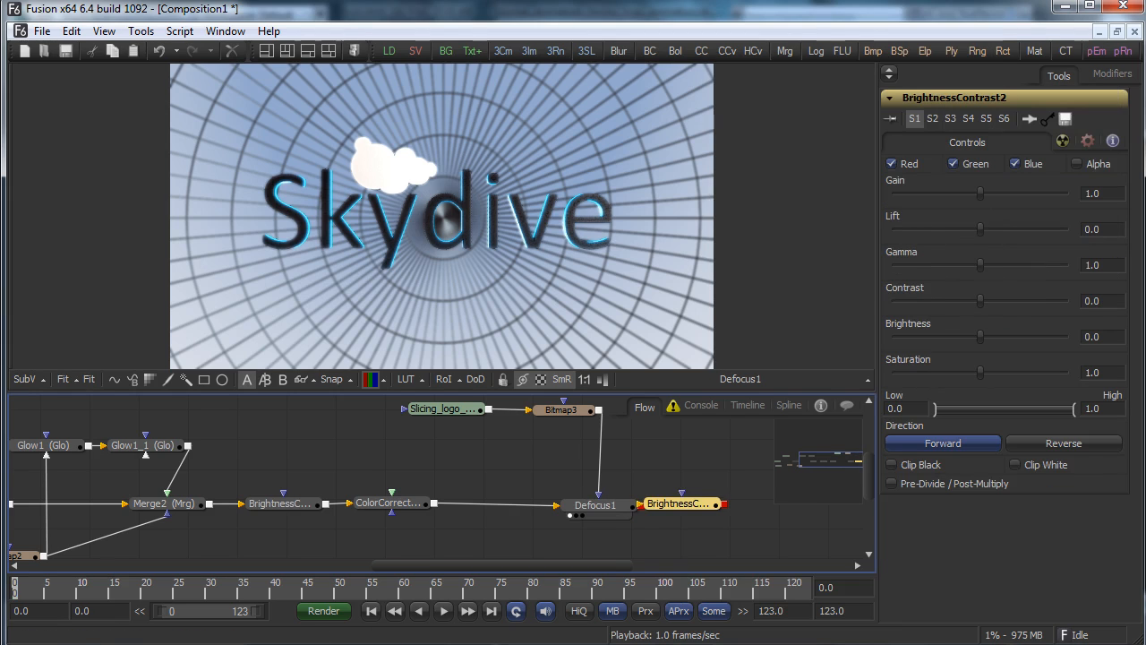
left_click_drag(642, 506, 670, 506)
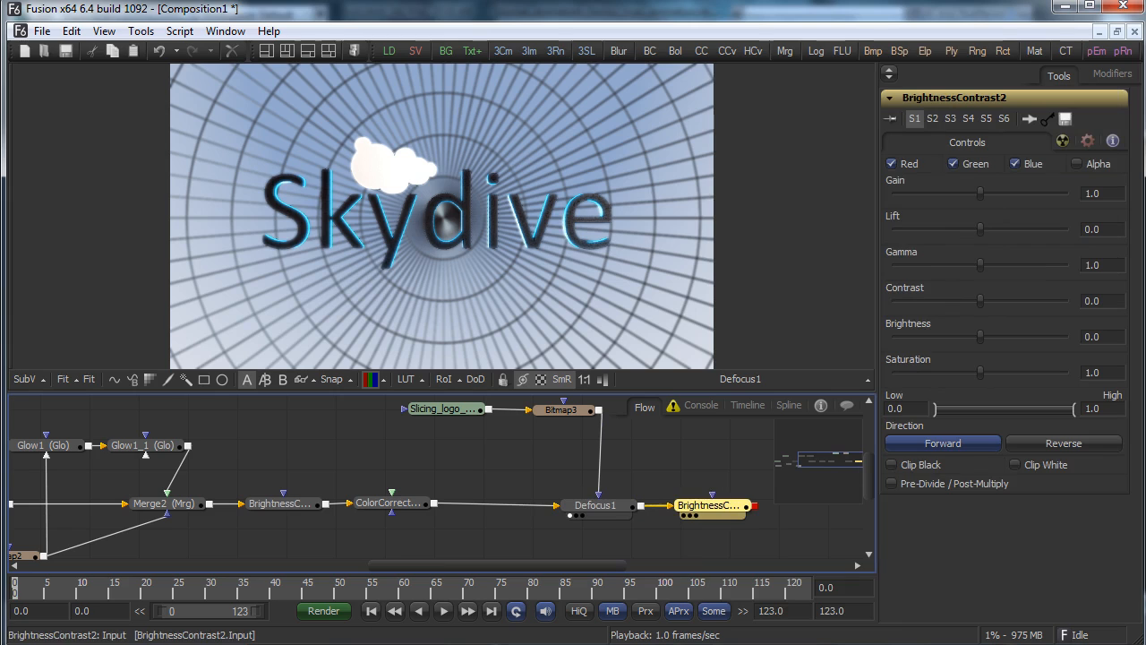
Add an Ellipse mask, connect it to the second Brightness / Contrast tool, and view that tool's output
right_click(641, 442)
mouse_move(672, 448)
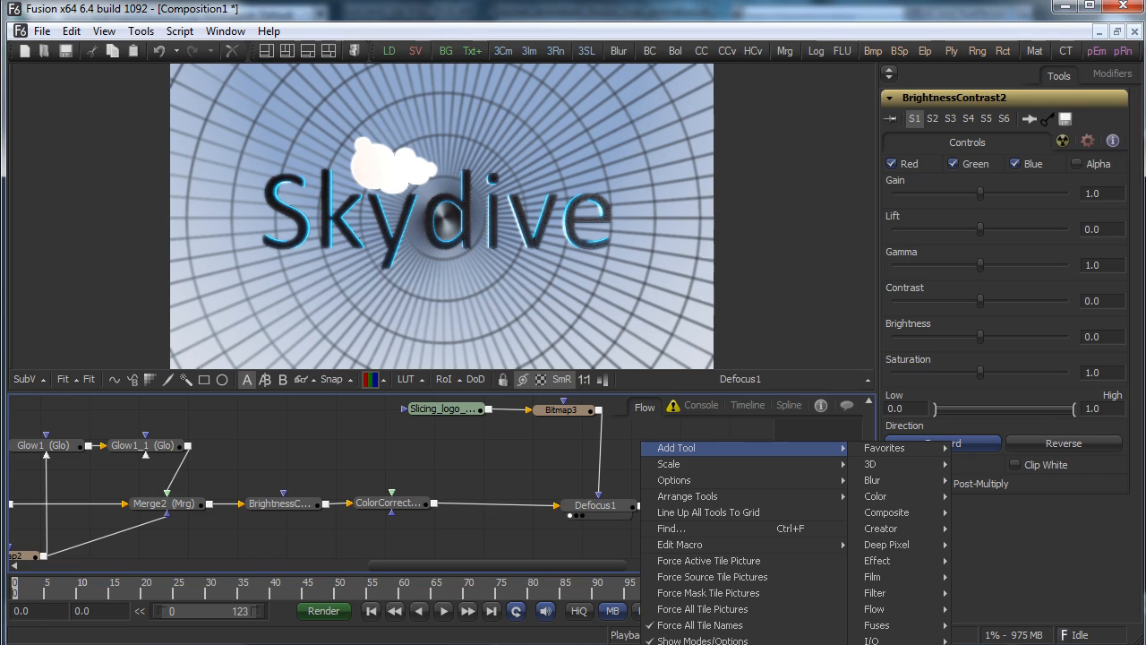
left_click(985, 644)
left_click_drag(640, 442, 710, 502)
left_click(684, 516)
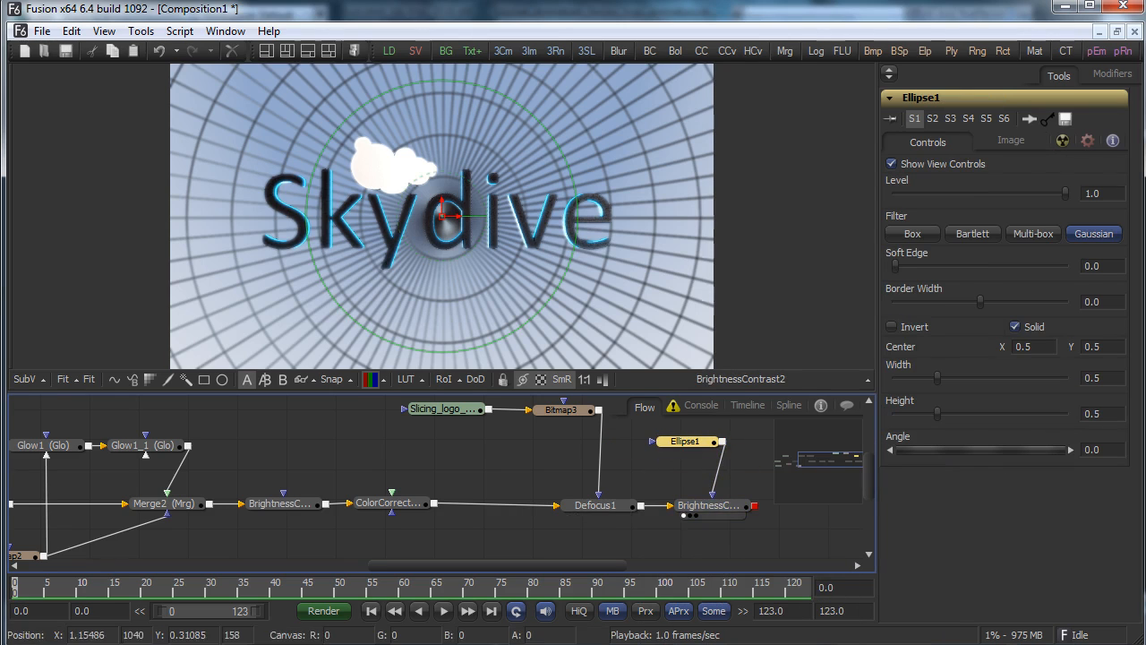
Set the second Brightness / Contrast to contrast about -0.158, lift about -0.153 and brightness about -0.158
left_click(708, 506)
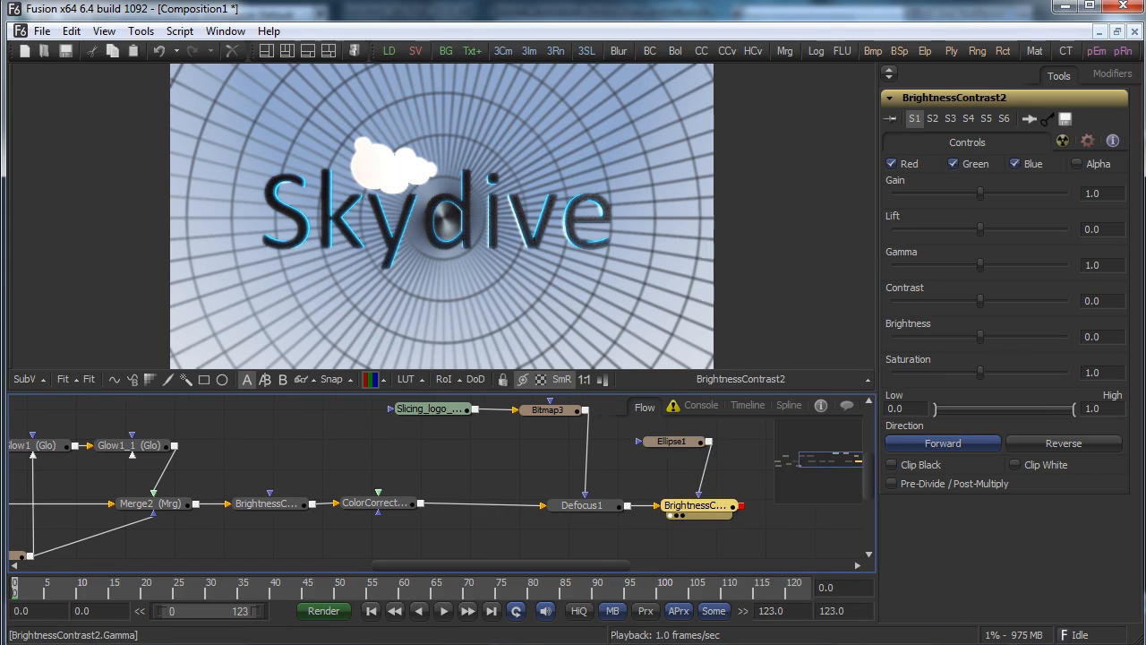
left_click_drag(981, 301, 966, 301)
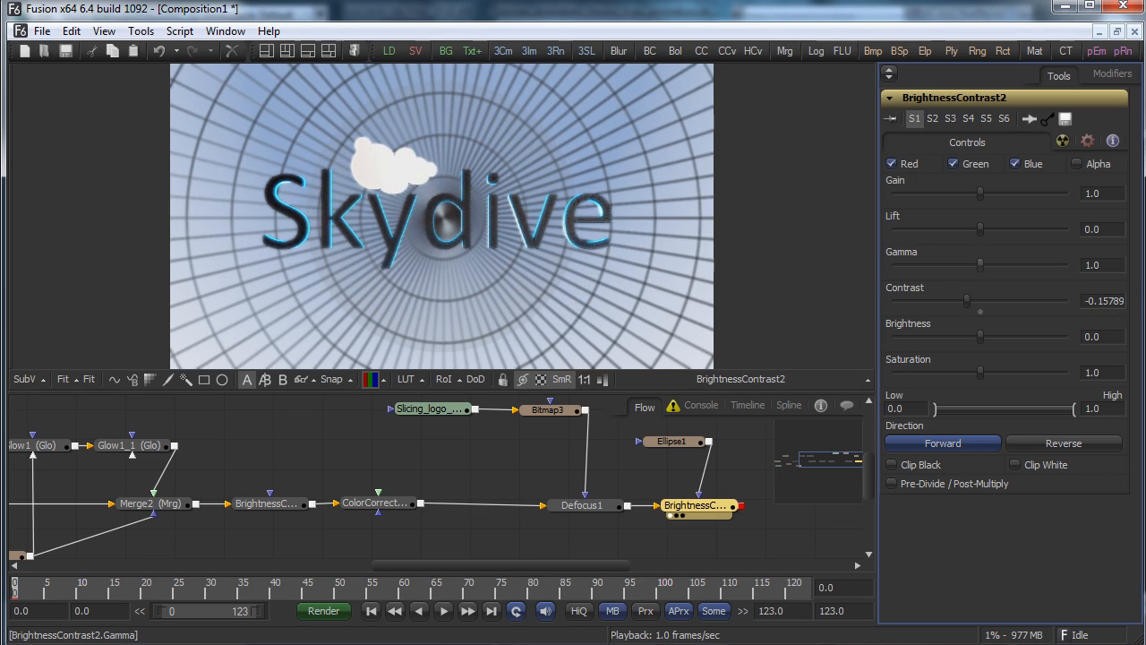
mouse_move(981, 229)
left_mouse_down()
mouse_move(940, 230)
mouse_move(967, 229)
left_mouse_up()
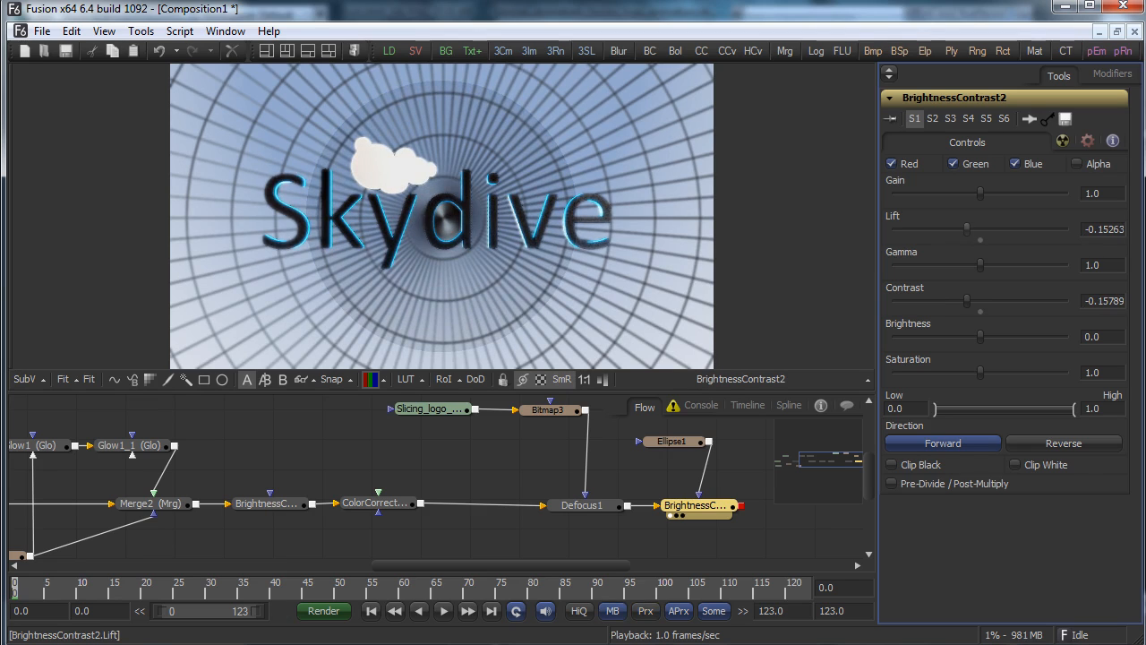
left_click_drag(980, 337, 967, 337)
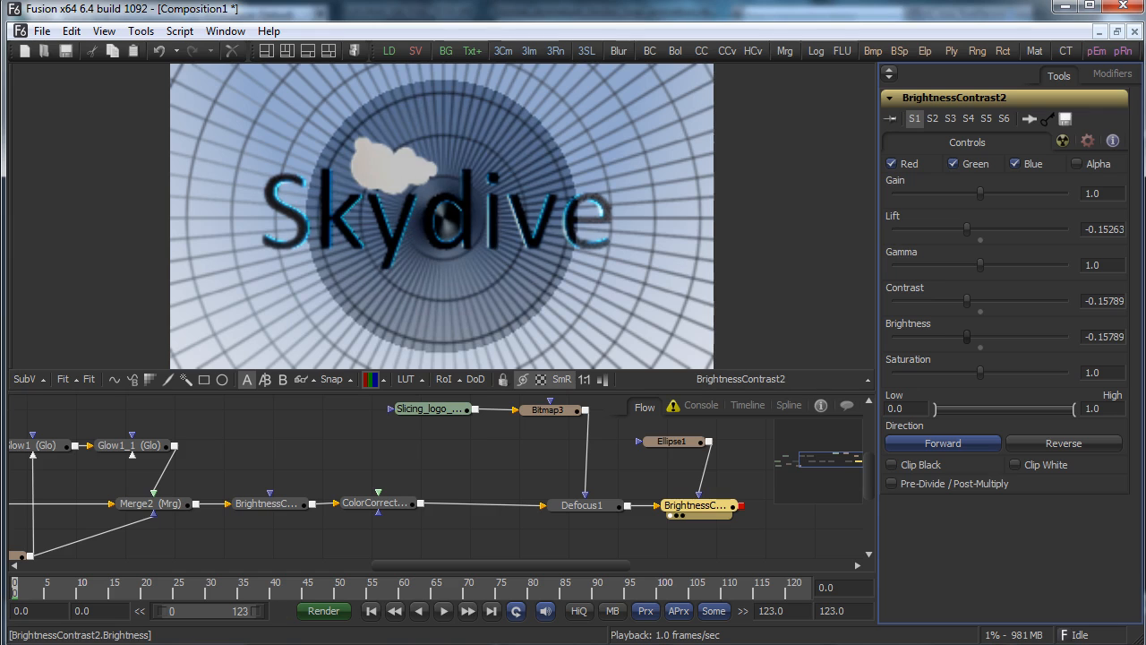
Give the Ellipse mask a soft edge of about 0.072 and invert it
left_click(672, 442)
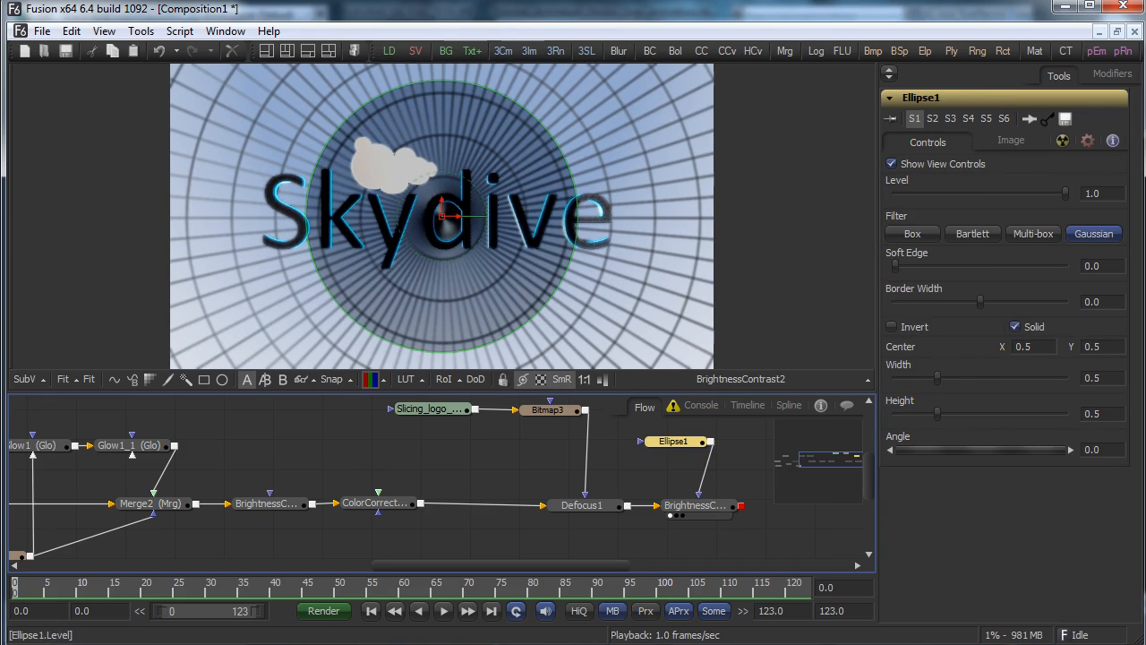
left_click_drag(890, 266, 956, 266)
left_click(892, 326)
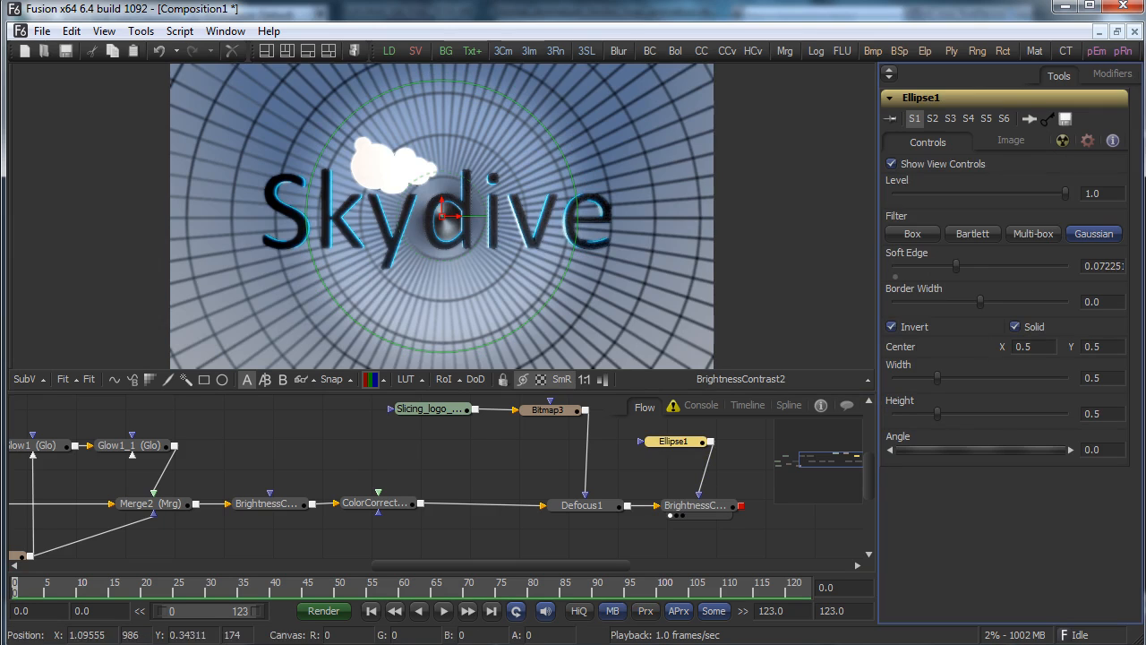
Enlarge the Ellipse mask to width about 1.057 and height about 0.79, checking the darkened corners
left_click_drag(578, 215, 709, 231)
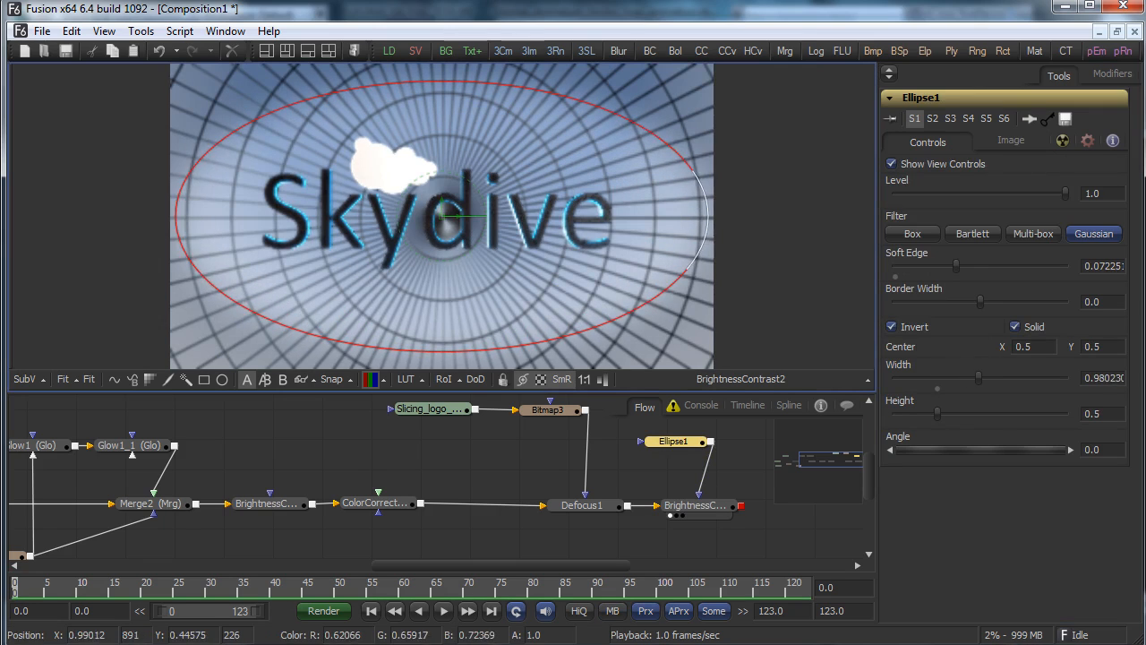
left_click_drag(485, 361, 484, 421)
left_click(696, 506)
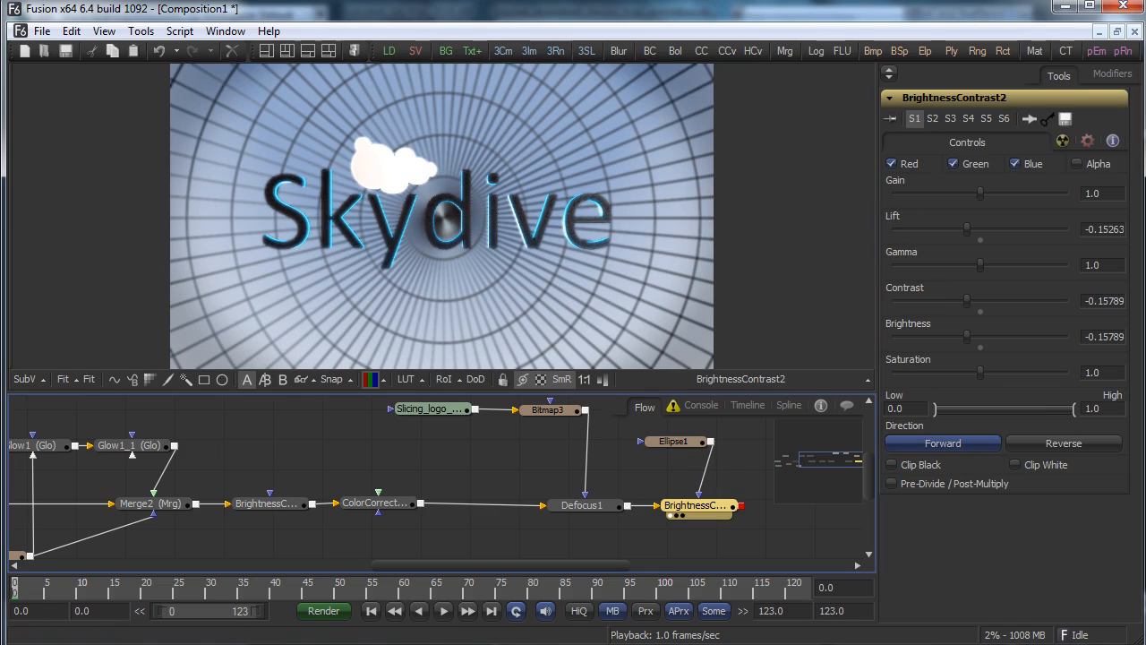
left_click(674, 442)
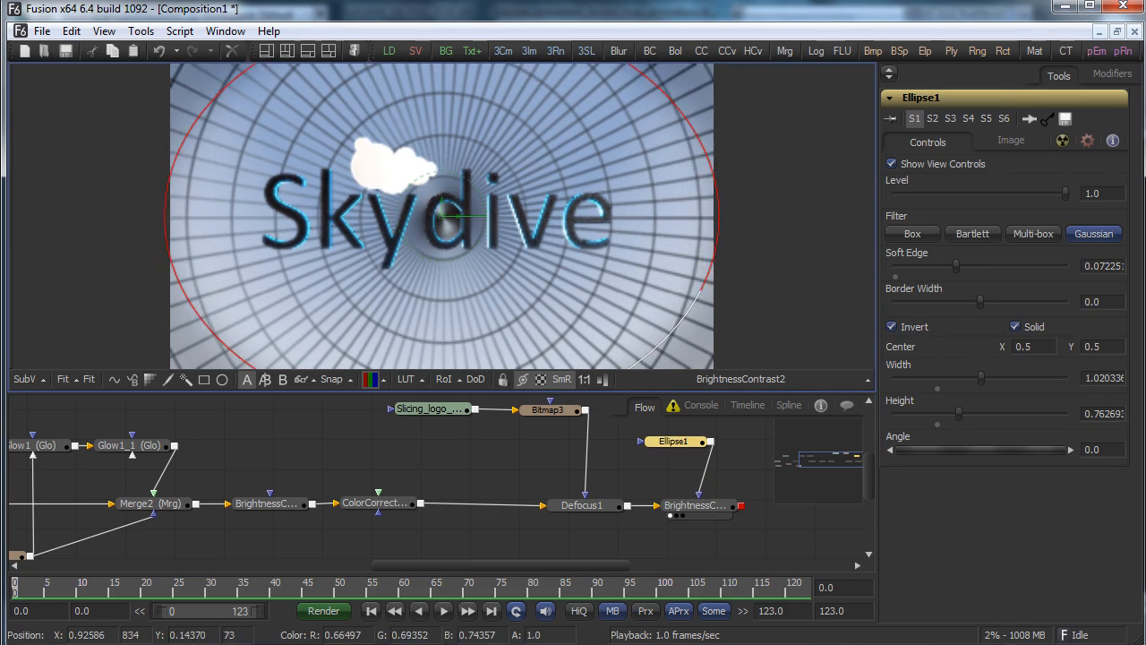
left_click(696, 505)
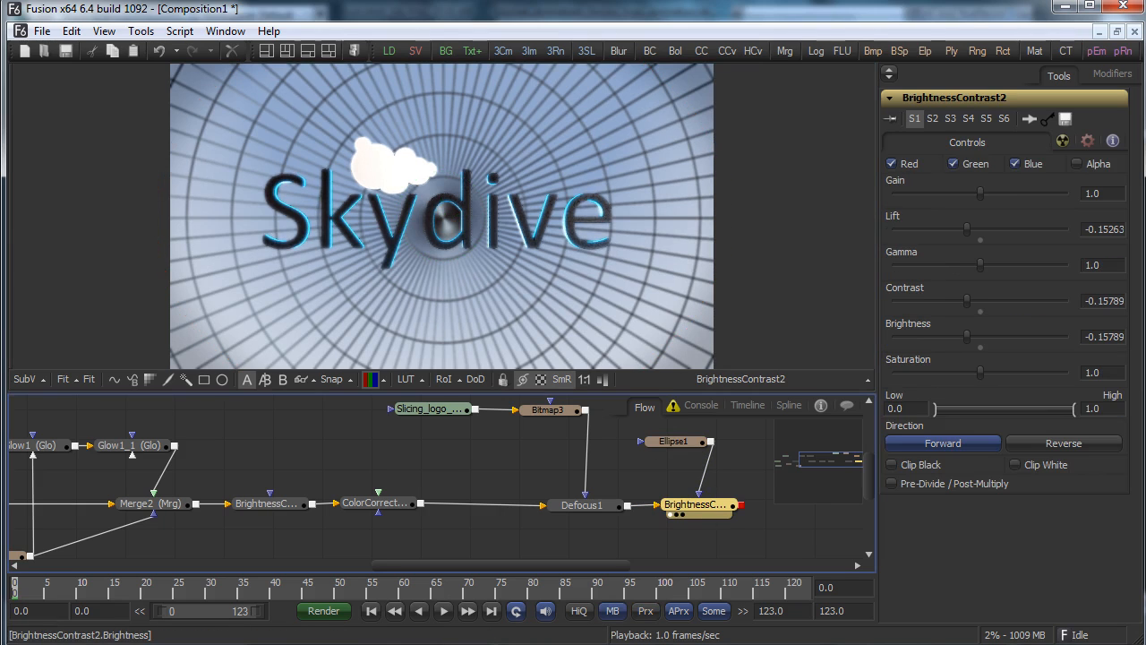
Set the second Brightness / Contrast tool's brightness to about -0.232 and the Ellipse mask's soft edge to about 0.148
left_click_drag(967, 337, 964, 337)
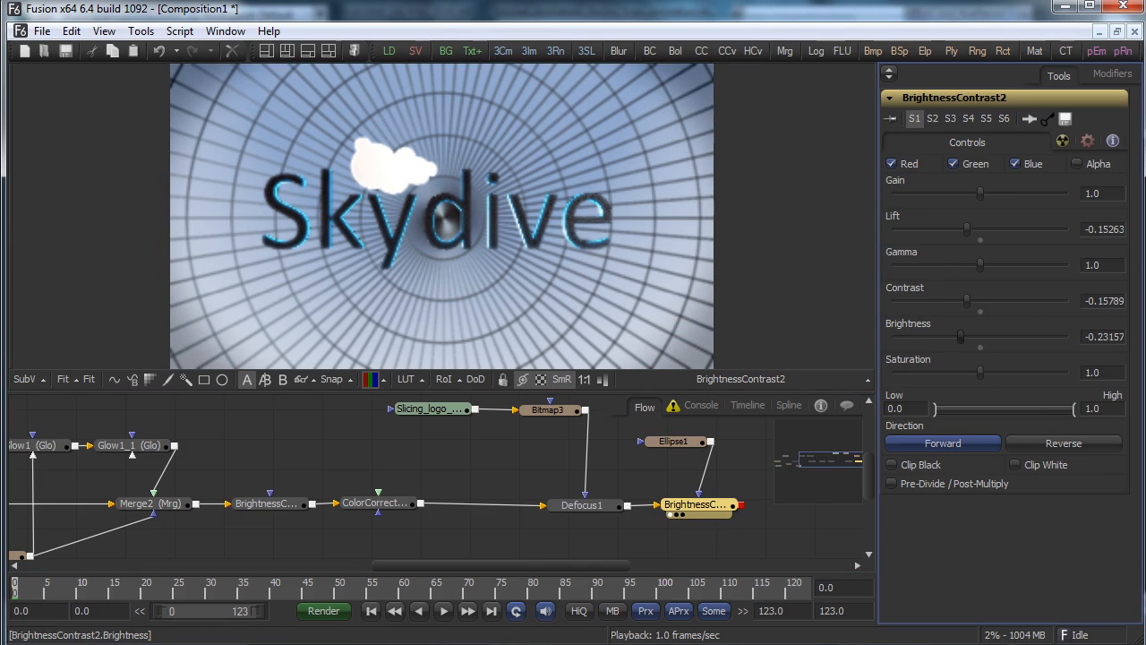
left_click(674, 442)
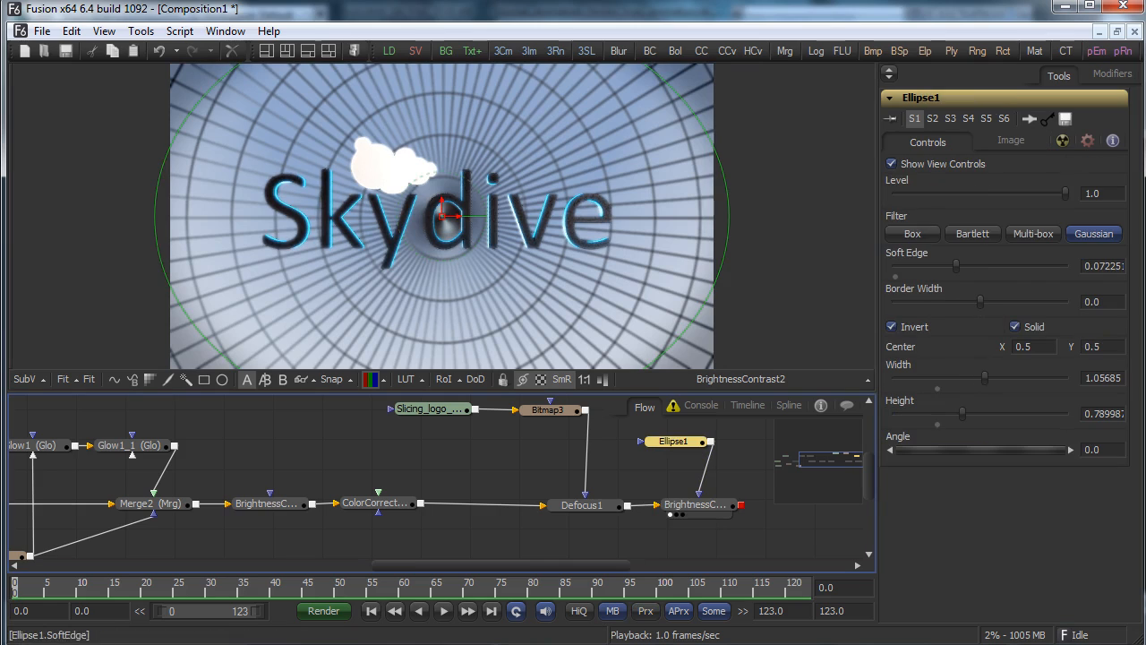
left_click_drag(957, 266, 973, 266)
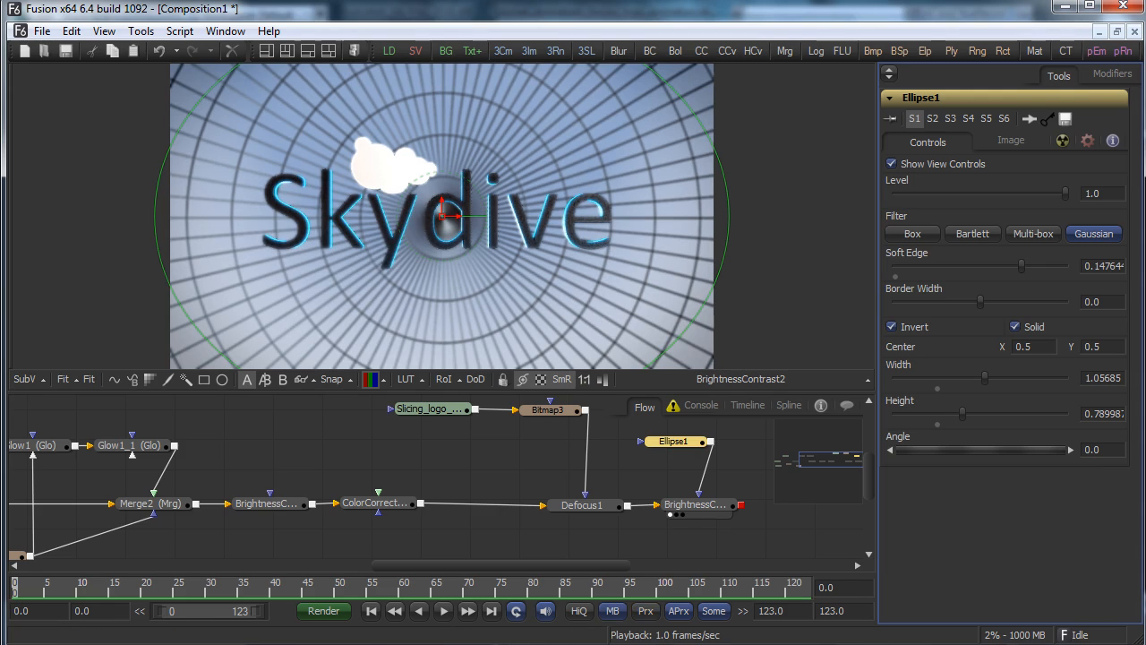
mouse_move(835, 461)
left_mouse_down()
mouse_move(775, 469)
mouse_move(827, 459)
left_mouse_up()
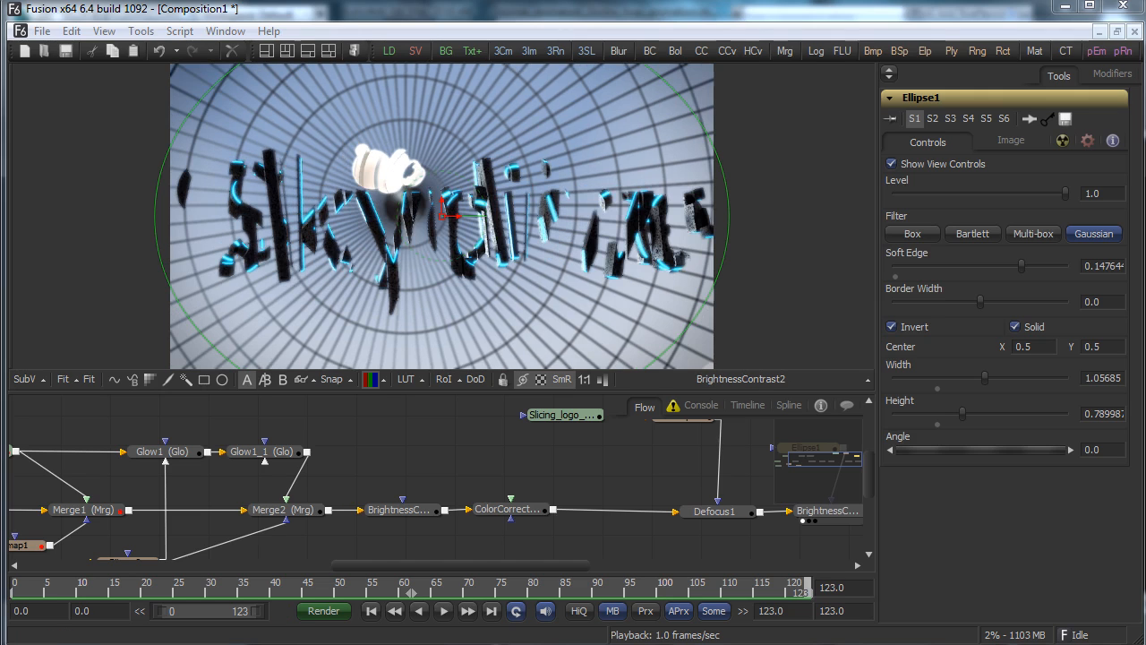
left_click_drag(21, 591, 14, 591)
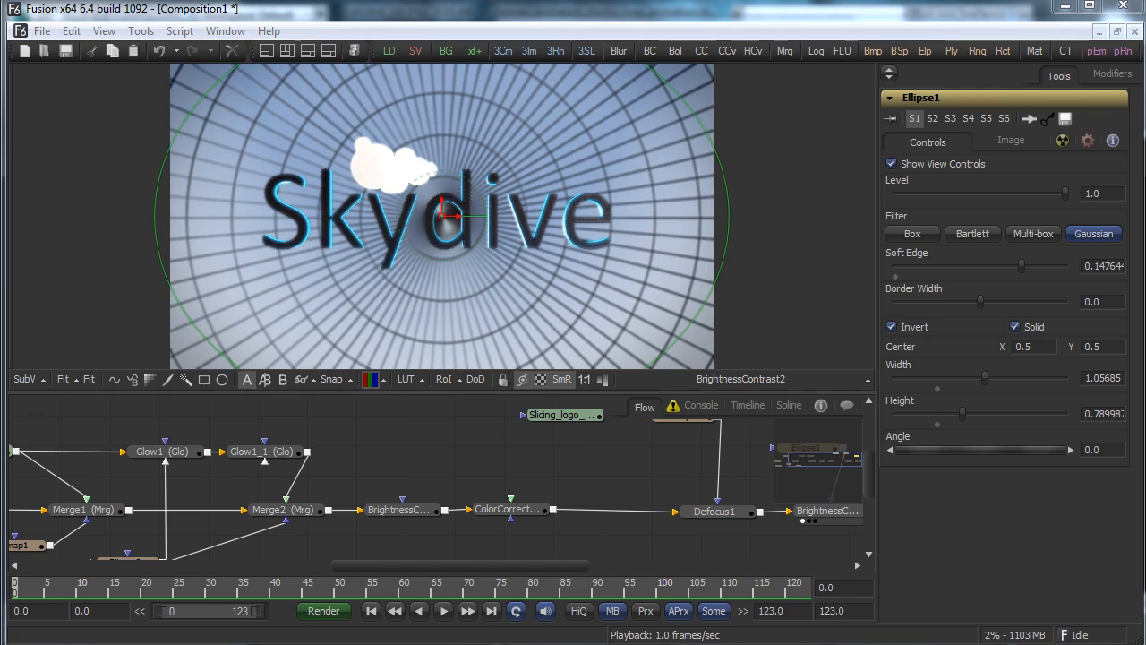
Reverse the frame order of the main Slicing_logo render loader and the Self-Illumination loader
left_click_drag(465, 565, 337, 565)
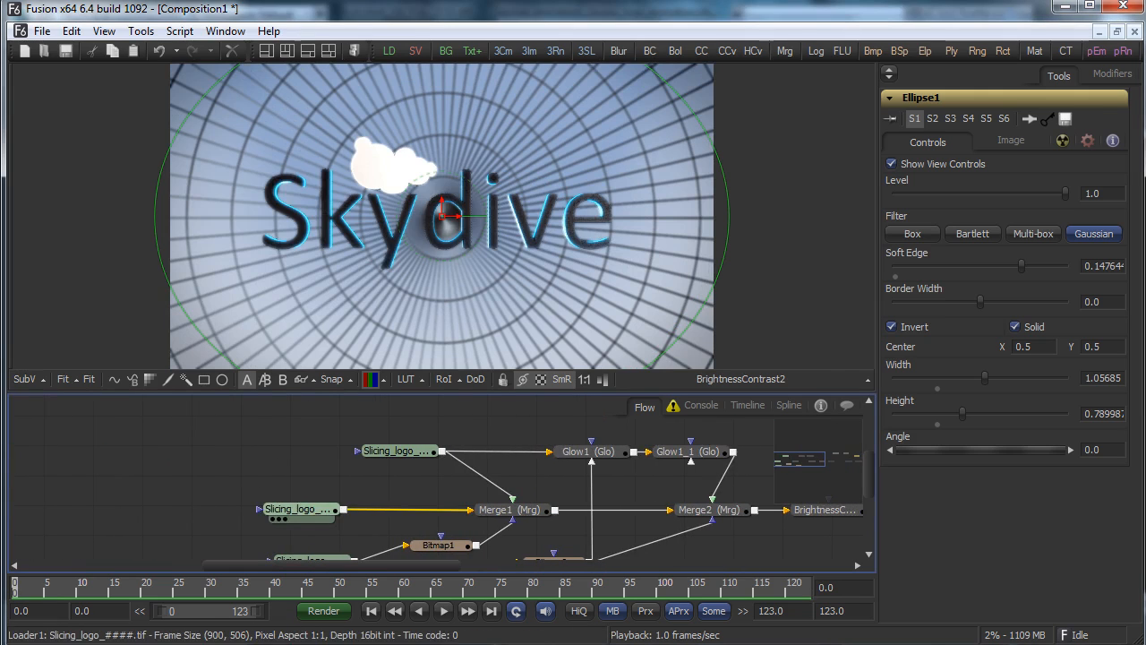
left_click(300, 509)
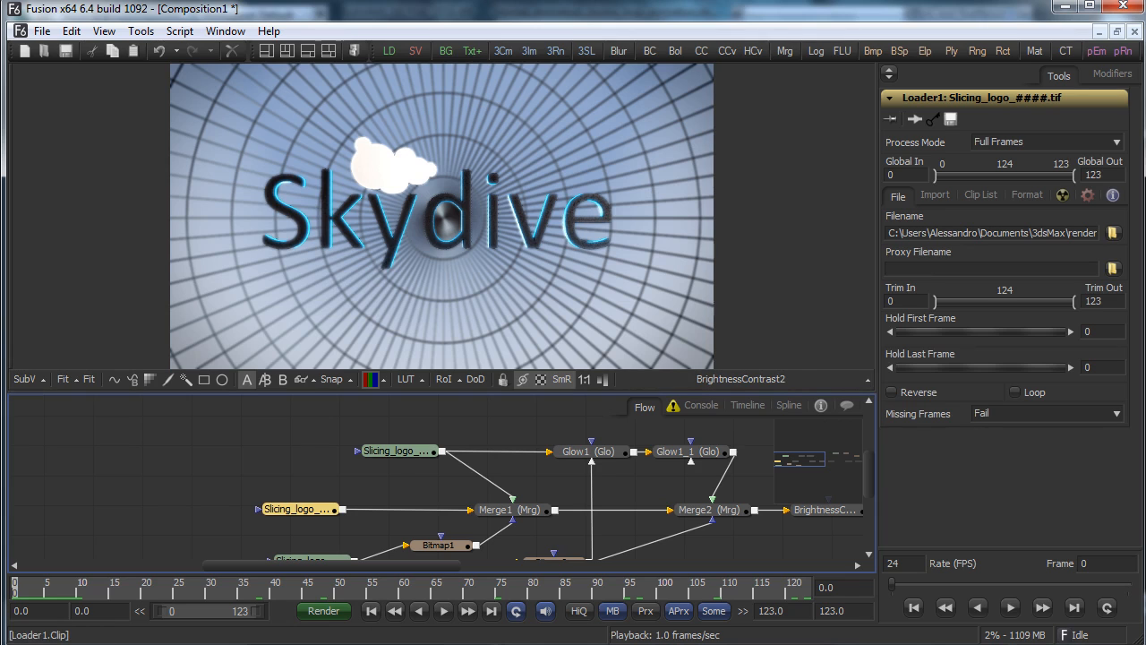
left_click(892, 392)
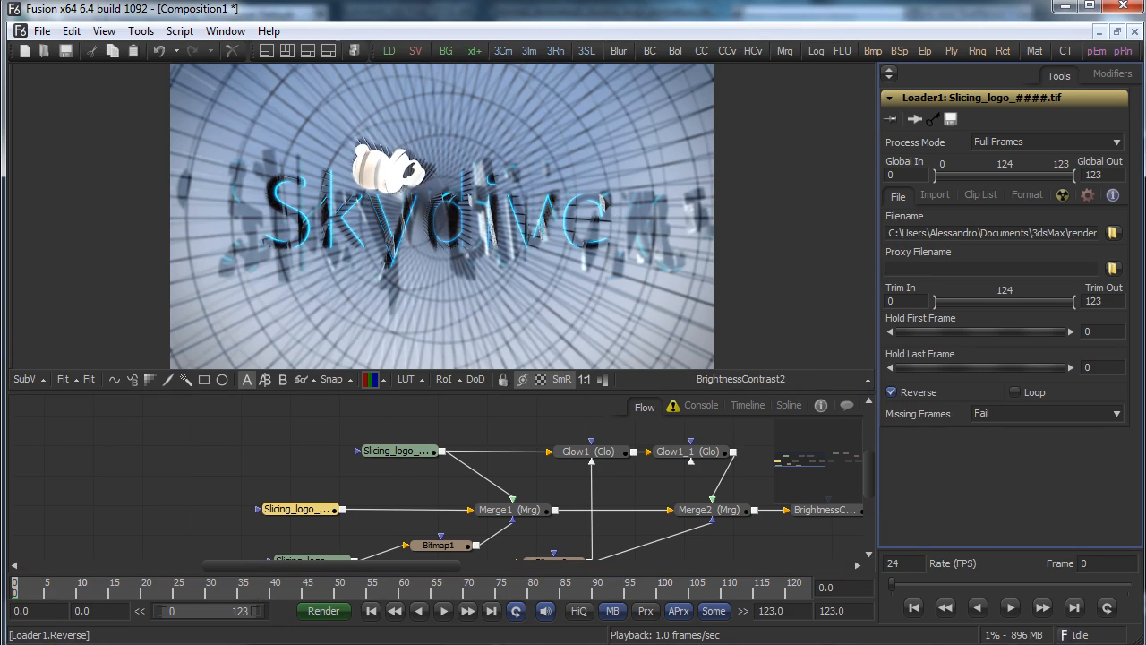
left_click(394, 451)
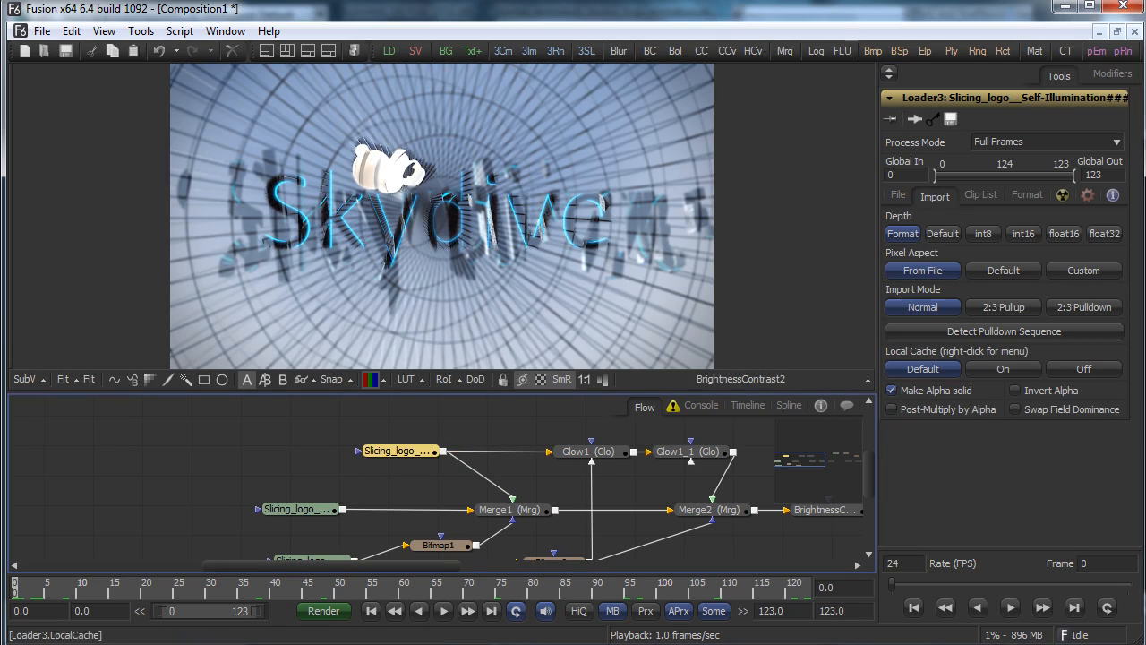
left_click(898, 195)
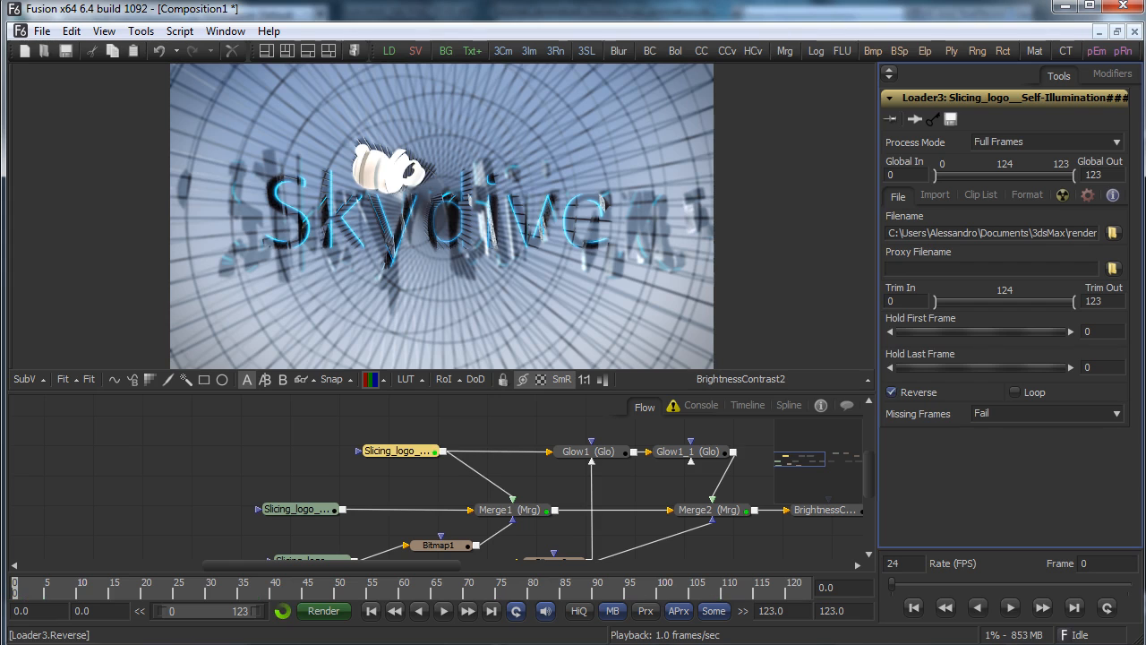
Reverse the frame order of the Object ID loader that feeds the first two Bitmap masks
scroll(316, 522, "down", 3)
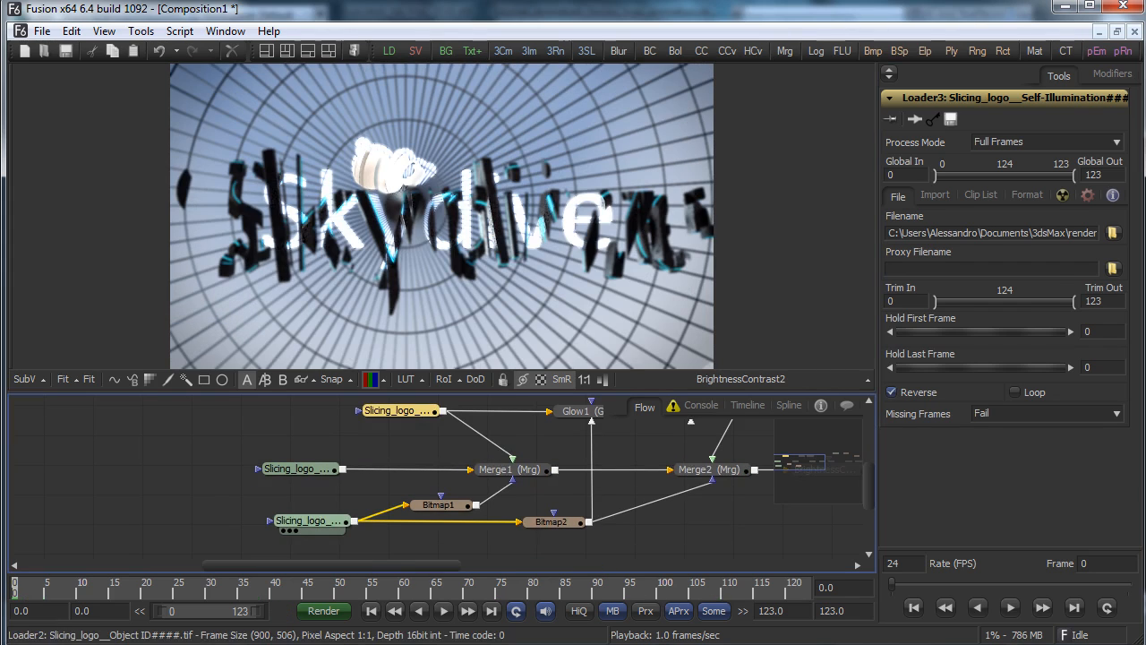
left_click(309, 522)
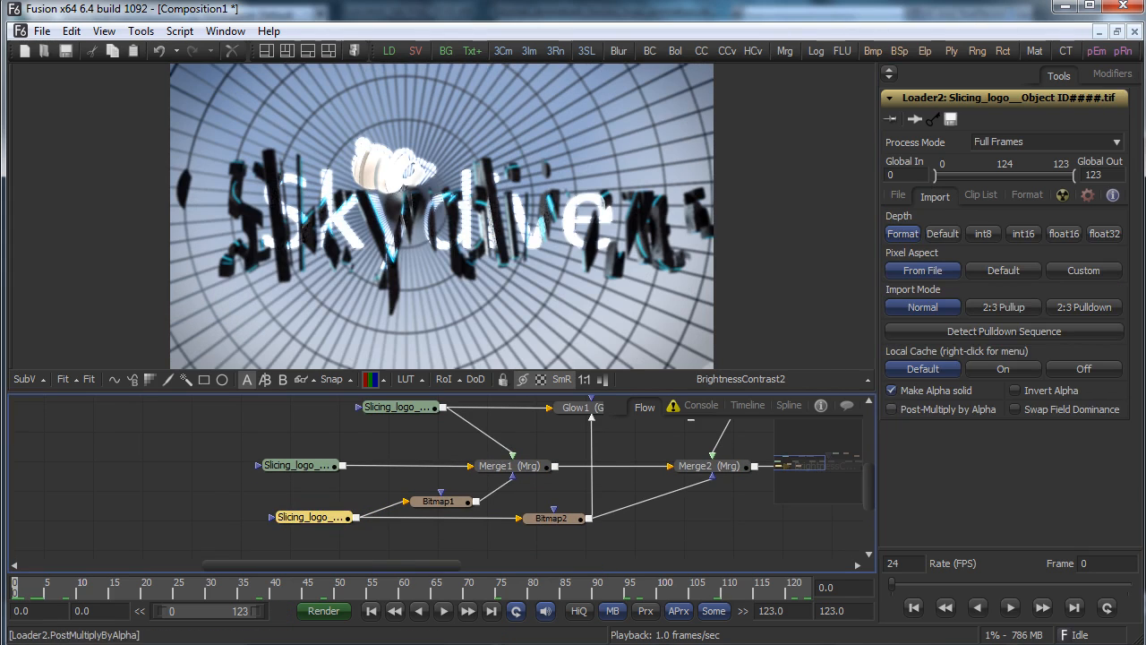
left_click(898, 195)
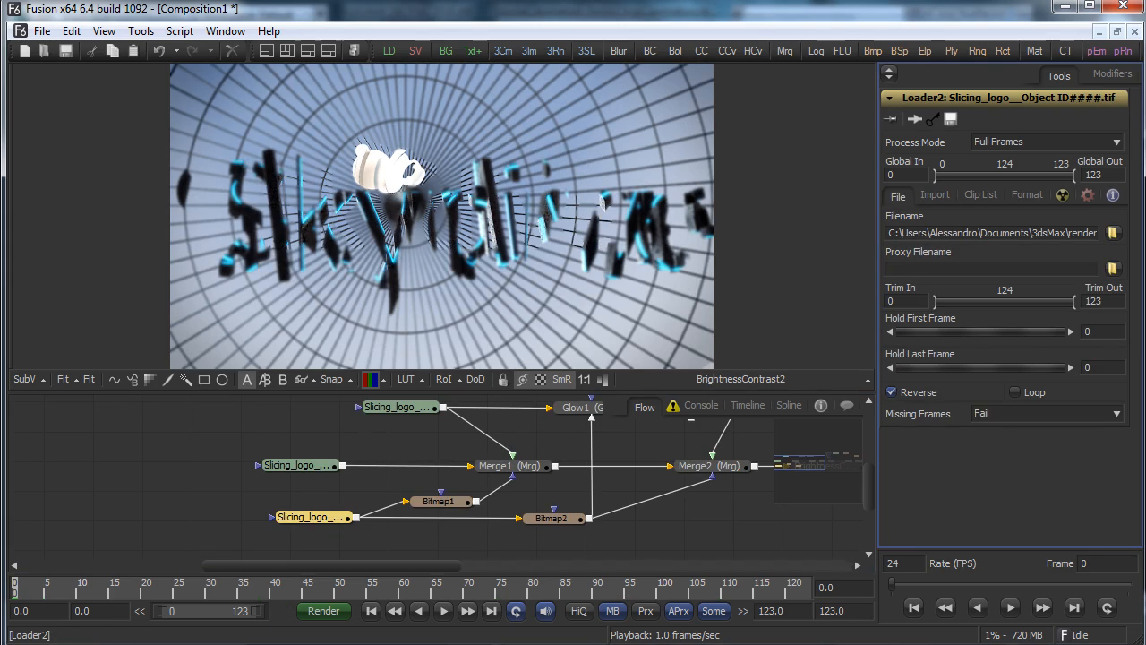
Reverse the frame order of the Z Depth loader that feeds the Defocus mask
left_click_drag(358, 565, 434, 565)
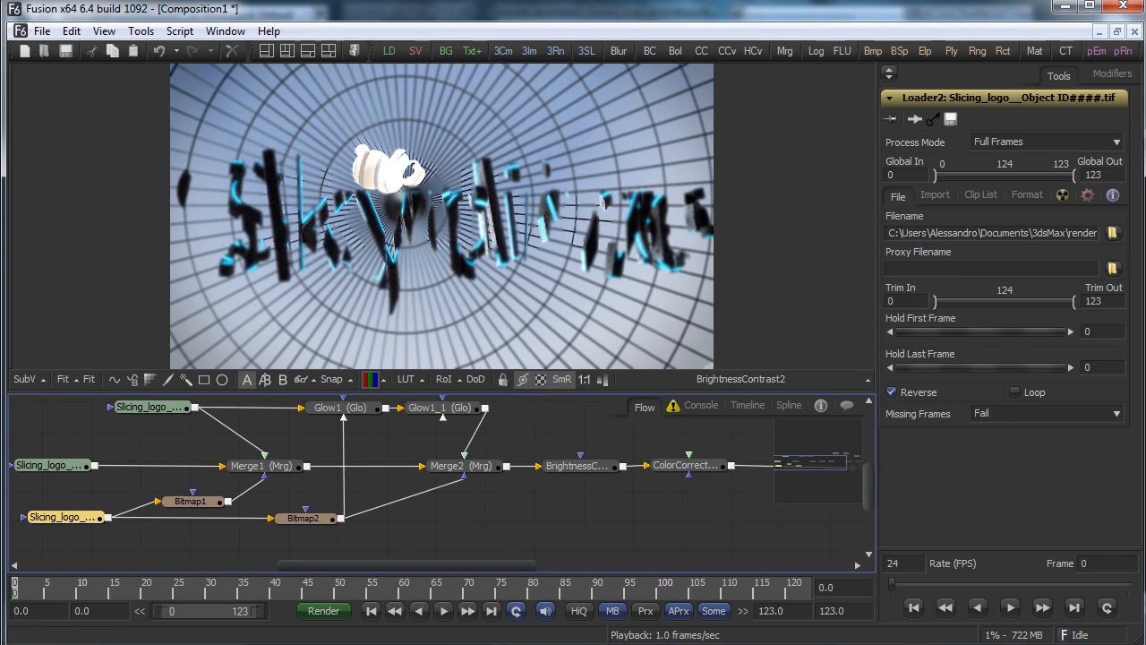
left_click_drag(869, 485, 869, 464)
left_click(740, 446)
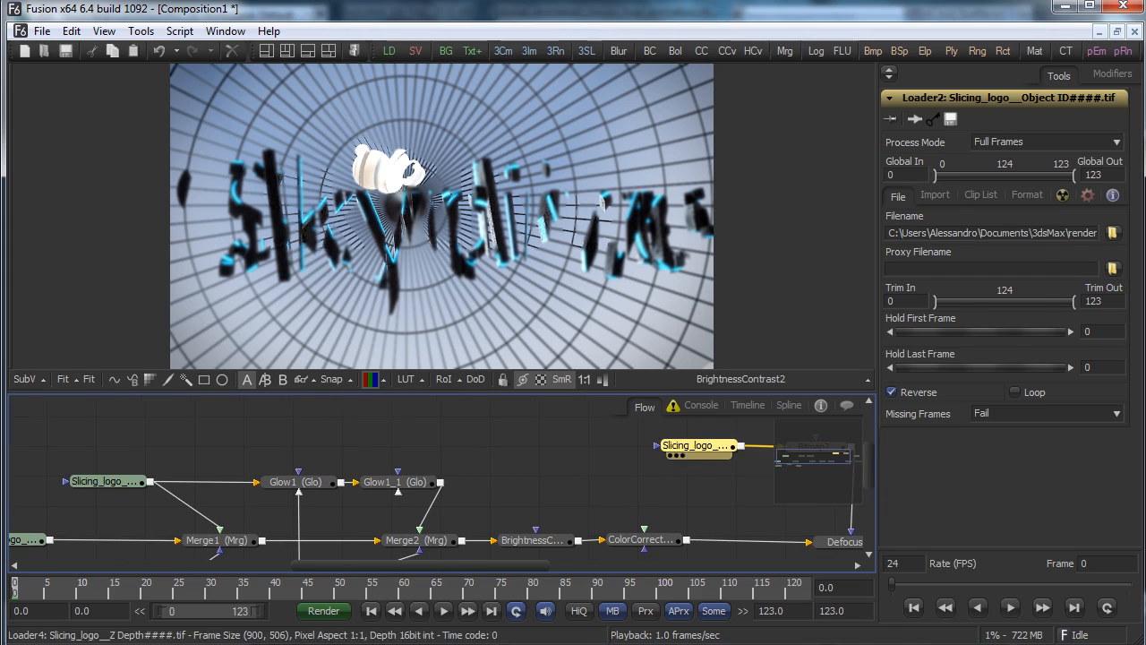
left_click_drag(465, 565, 540, 565)
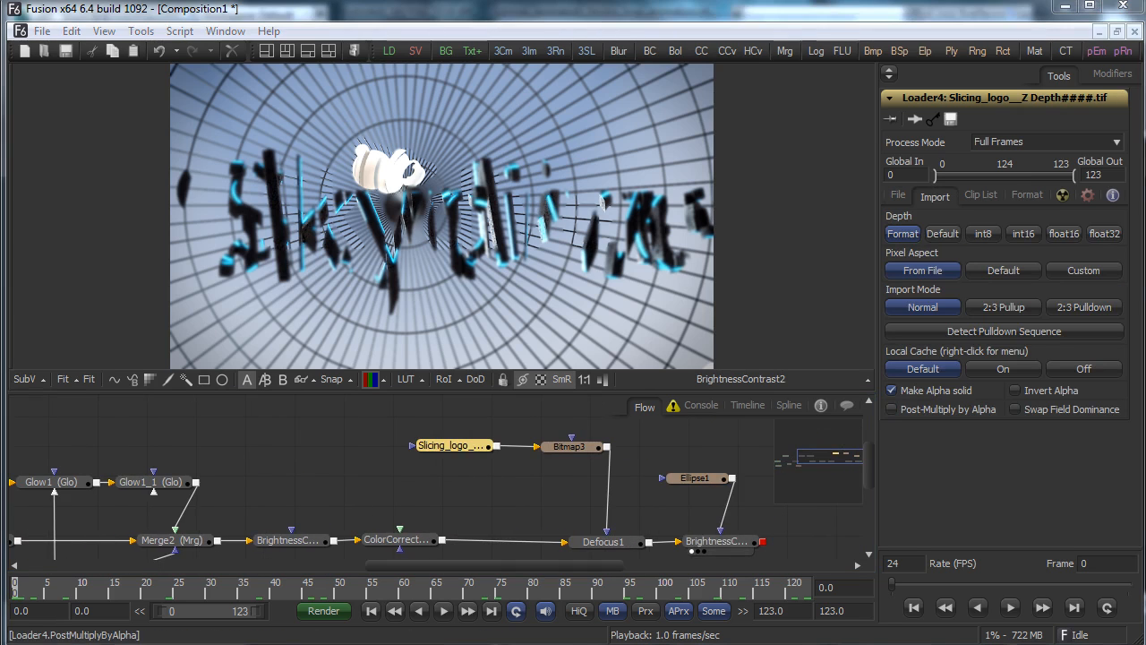
left_click(899, 195)
left_click(891, 391)
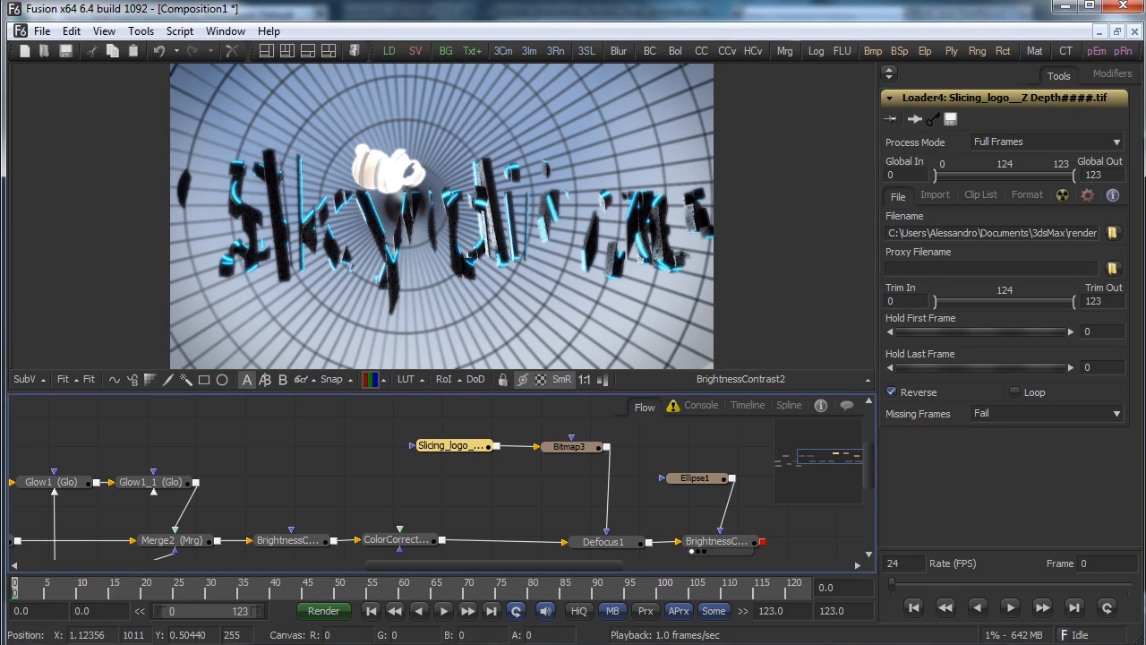
Play back the composite with the reversed sequences, stopping after the opening frames
left_click_drag(404, 565, 436, 565)
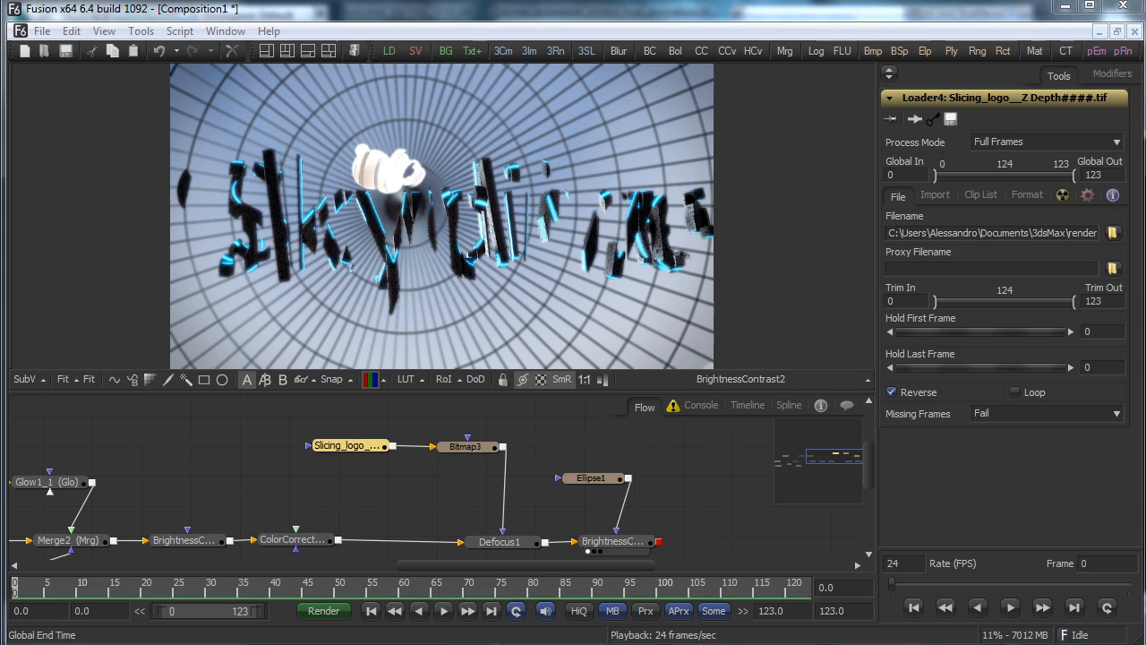
left_click(444, 610)
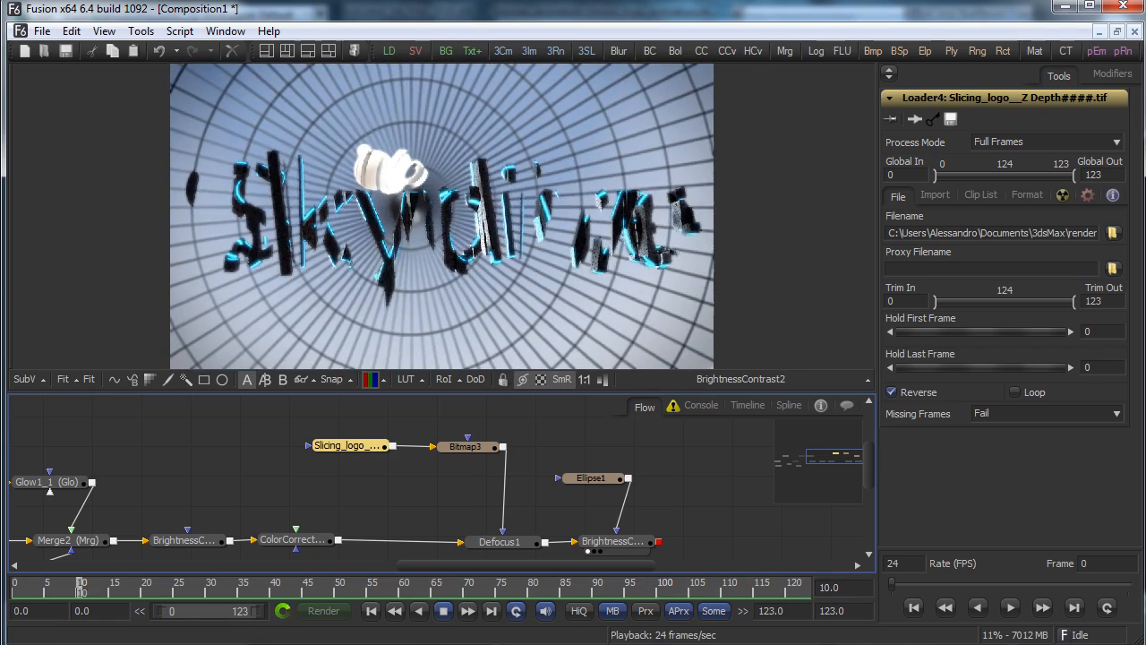
key("space")
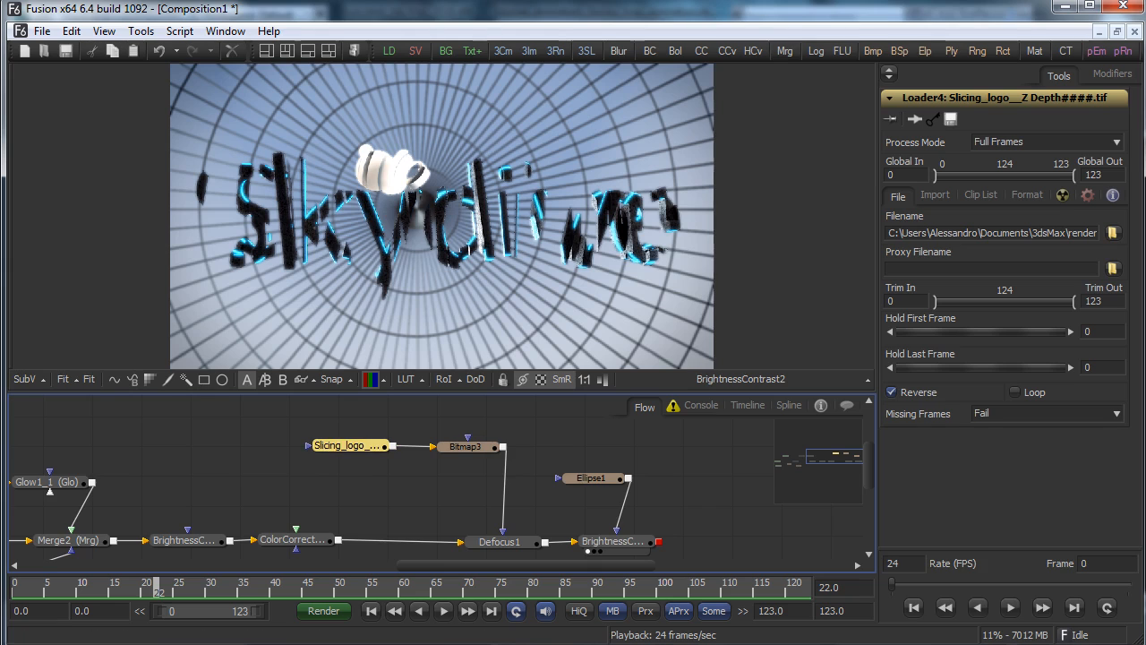
Move the Z Depth loader, its Bitmap, Defocus, Ellipse and second Brightness / Contrast away from the Color Corrector to make room in the flow
left_click_drag(376, 416, 718, 564)
left_click_drag(614, 501, 807, 499)
left_click(640, 500)
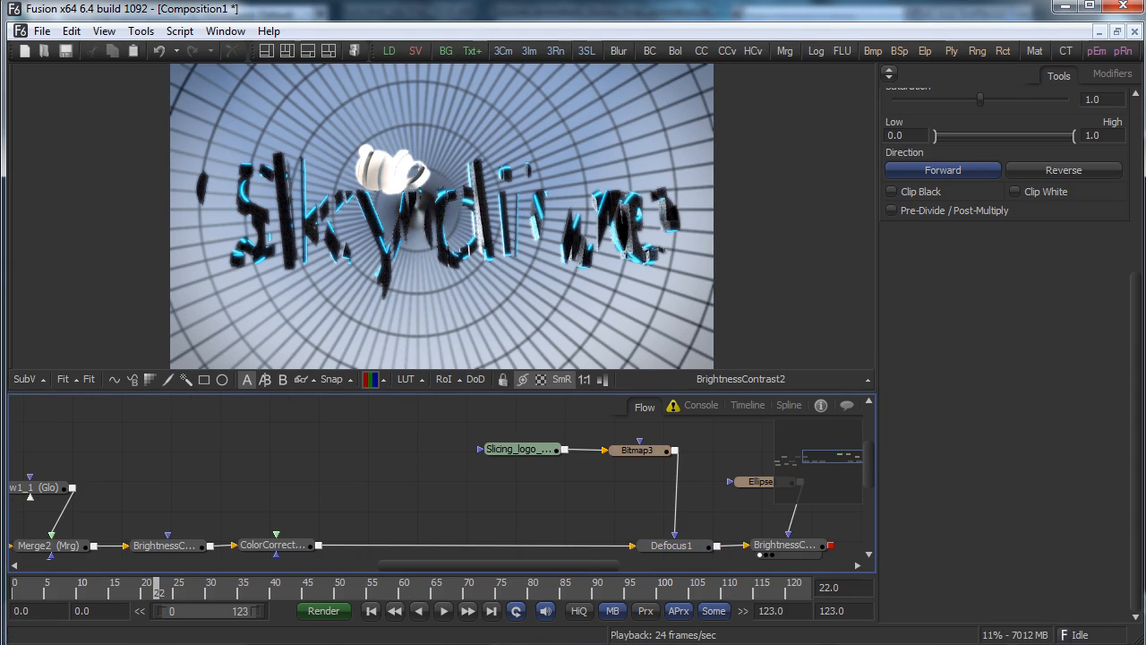
right_click(380, 498)
key("Escape")
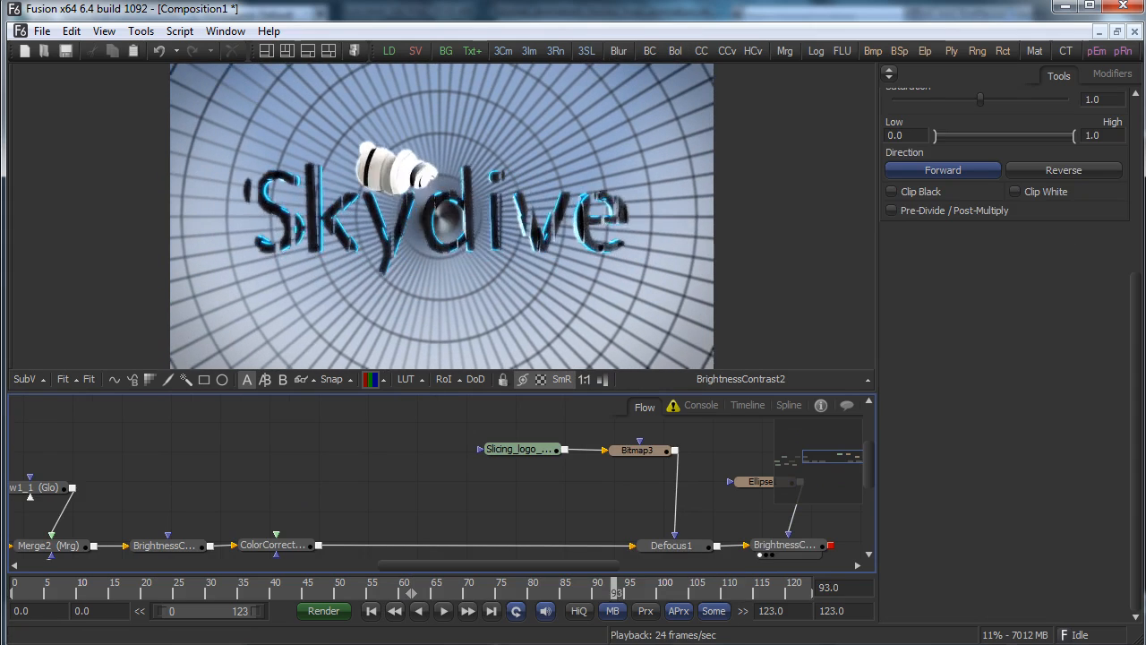
right_click(364, 506)
mouse_move(501, 512)
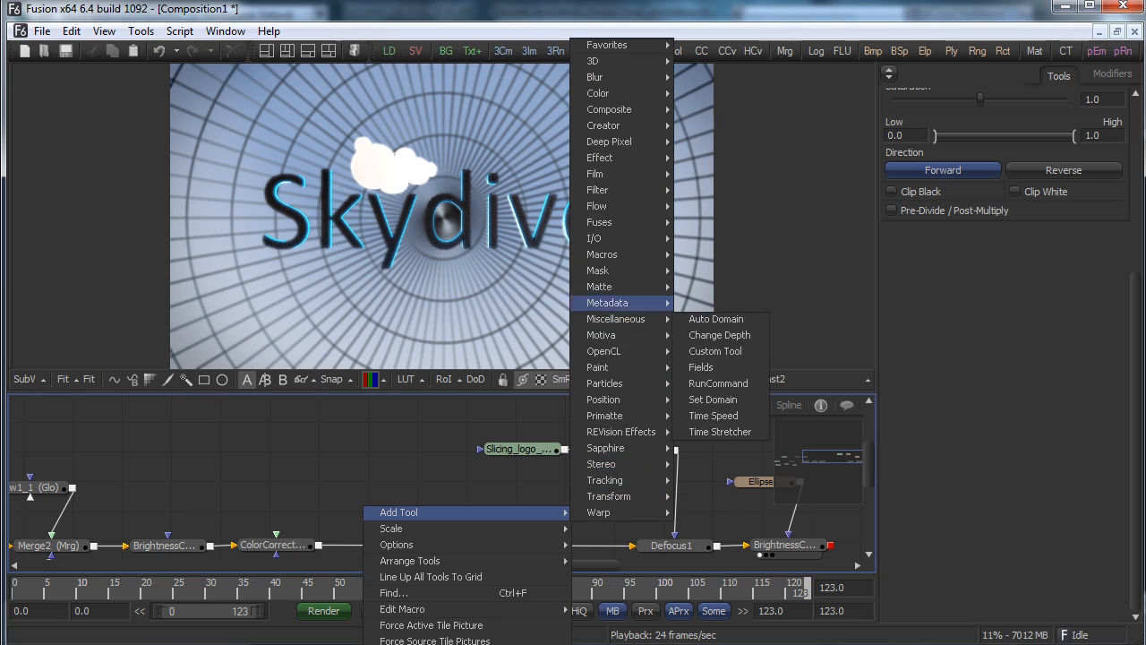
mouse_move(618, 190)
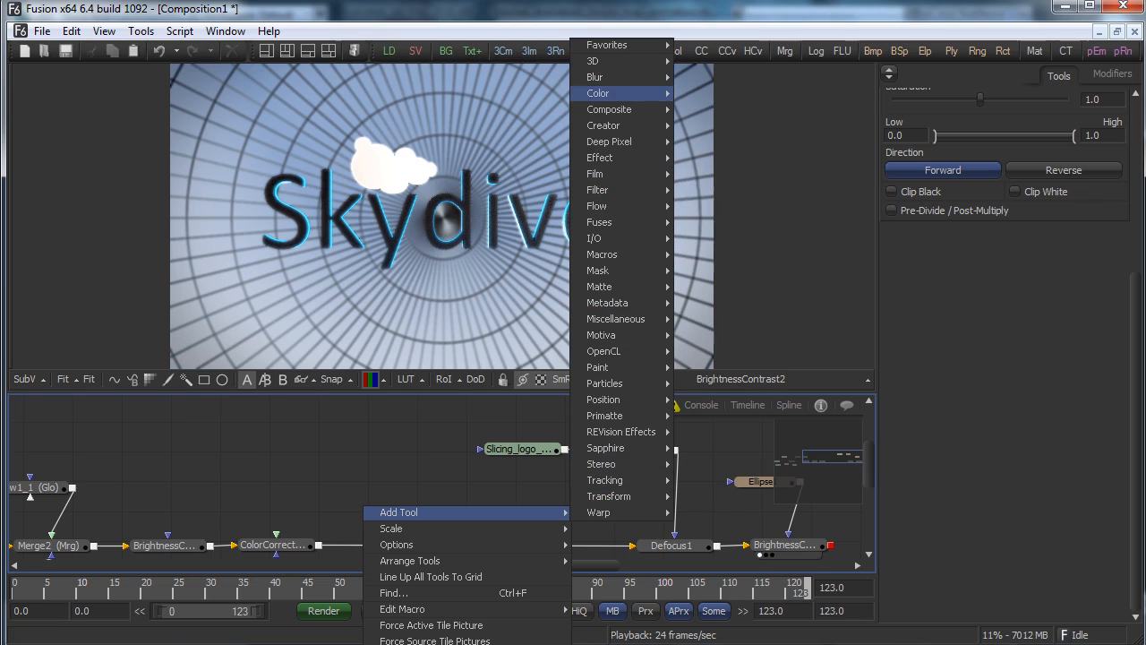
mouse_move(618, 77)
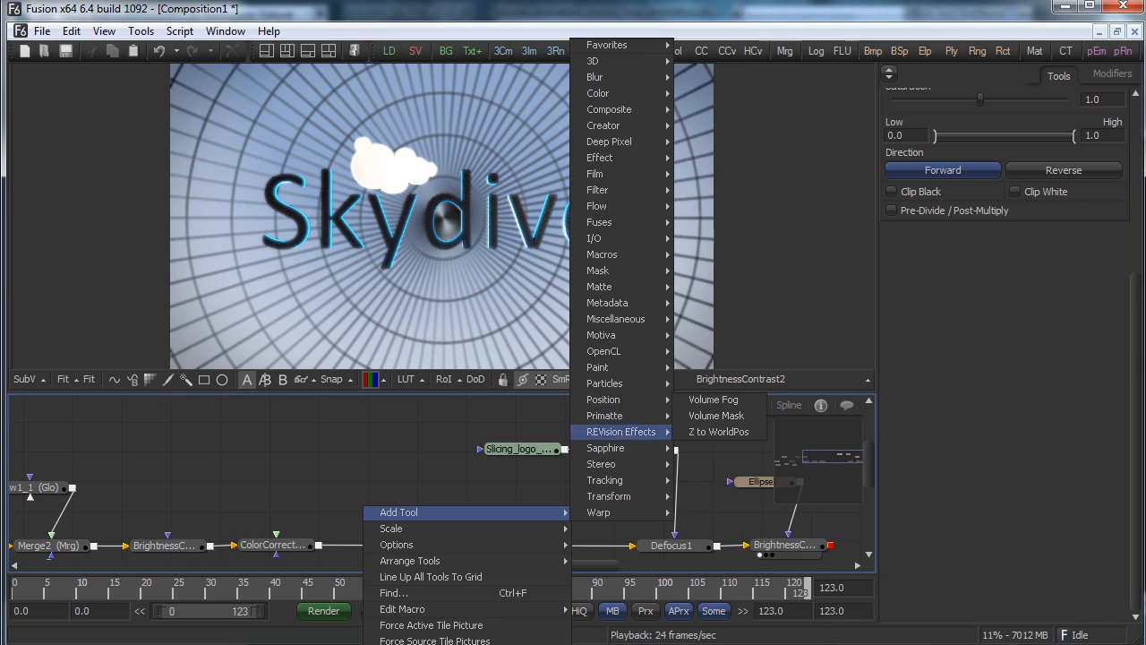
mouse_move(618, 480)
left_click(403, 493)
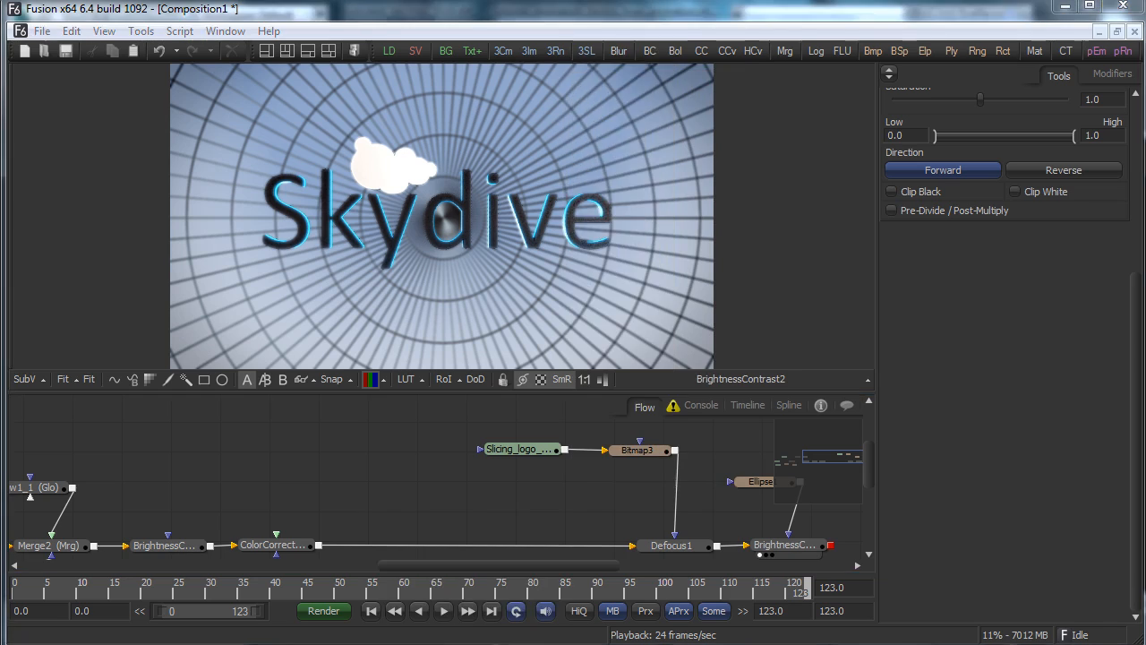
Add a Hot Spot tool above the flow, feed it from the Color Corrector's output, and view its result
right_click(393, 507)
mouse_move(428, 514)
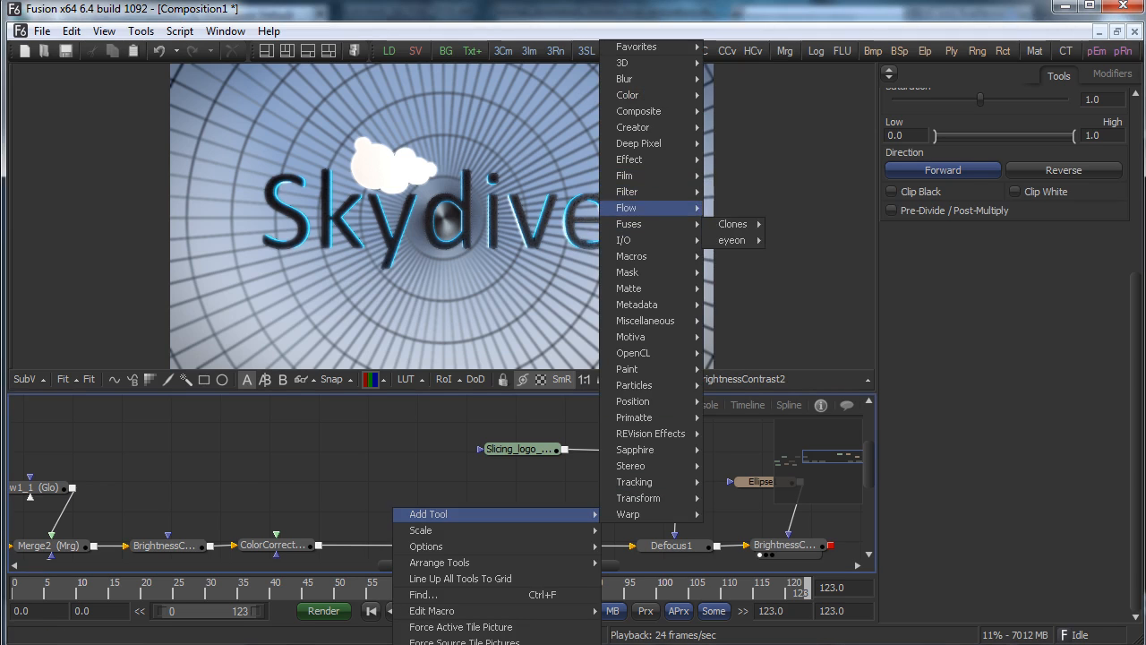
mouse_move(625, 175)
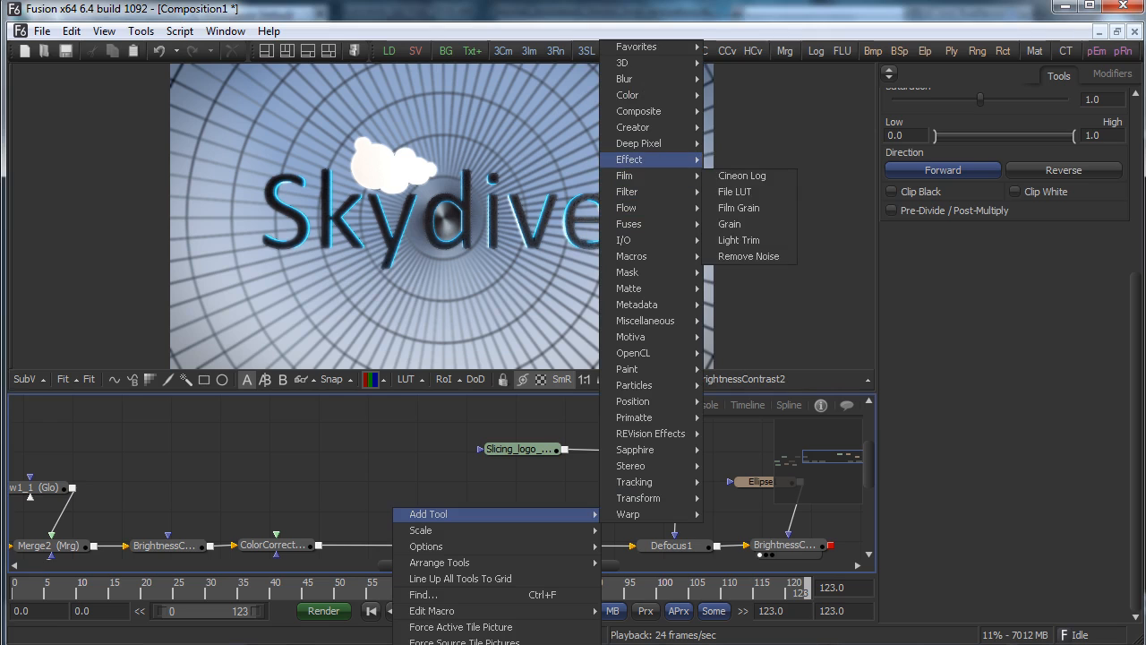
left_click(743, 176)
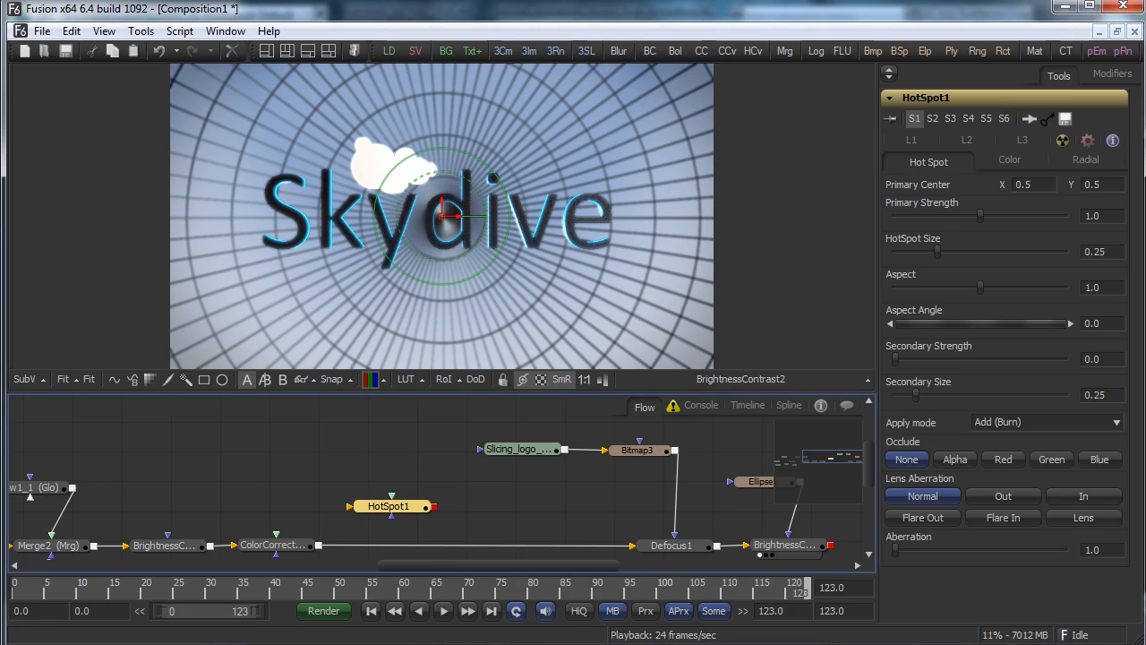
left_click_drag(319, 544, 350, 506)
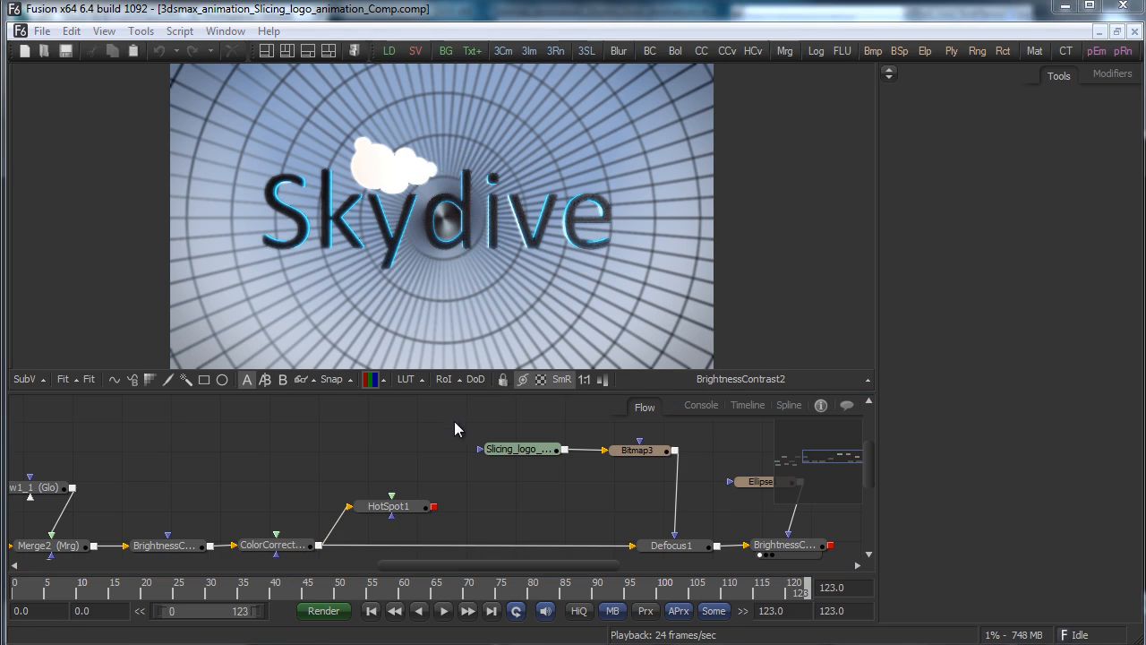
left_click_drag(376, 514, 612, 308)
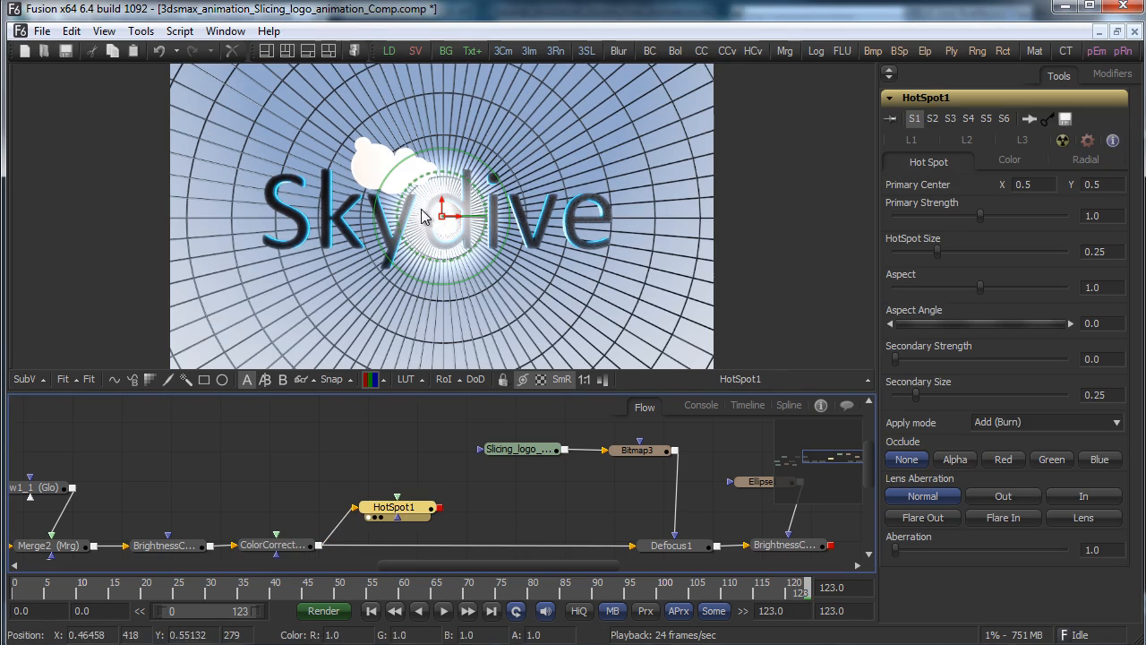
Move the hot spot to the image's lower-right corner, about X 1.0 and Y -0.047, and enlarge it to about 0.74
left_click_drag(443, 216, 748, 386)
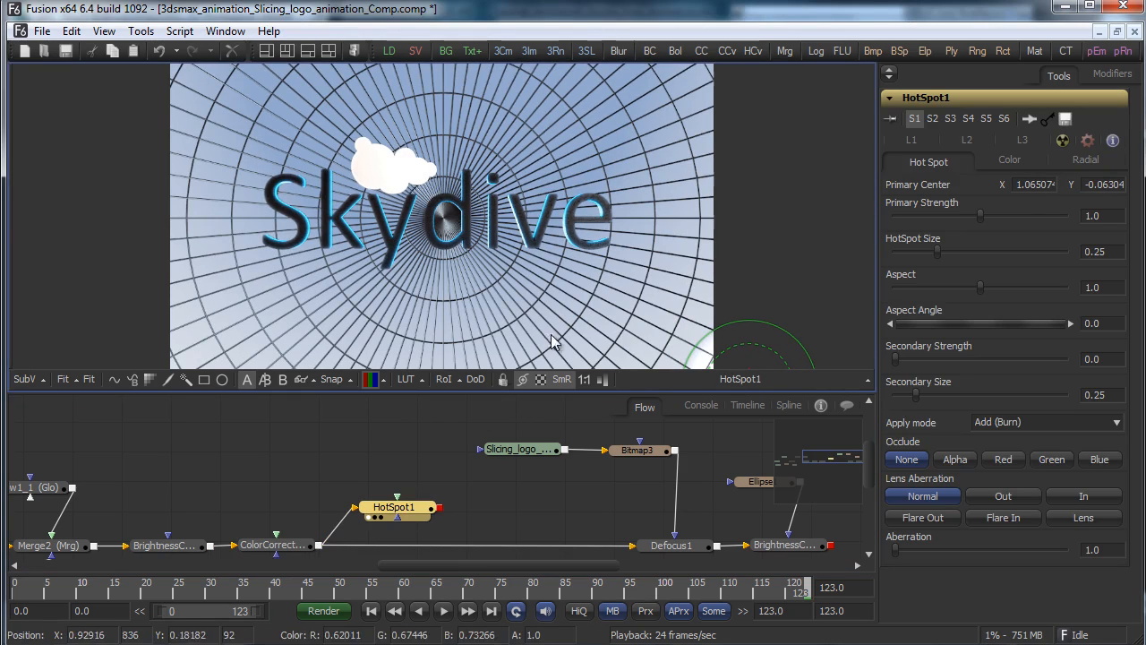
left_click_drag(134, 392, 135, 413)
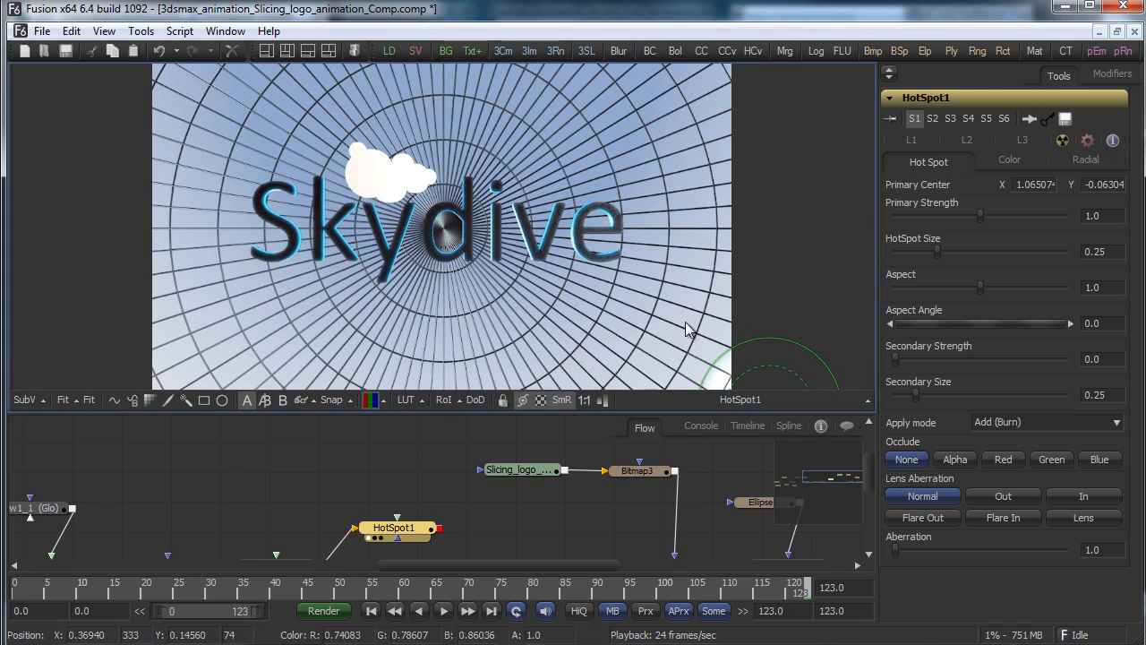
left_click(66, 399)
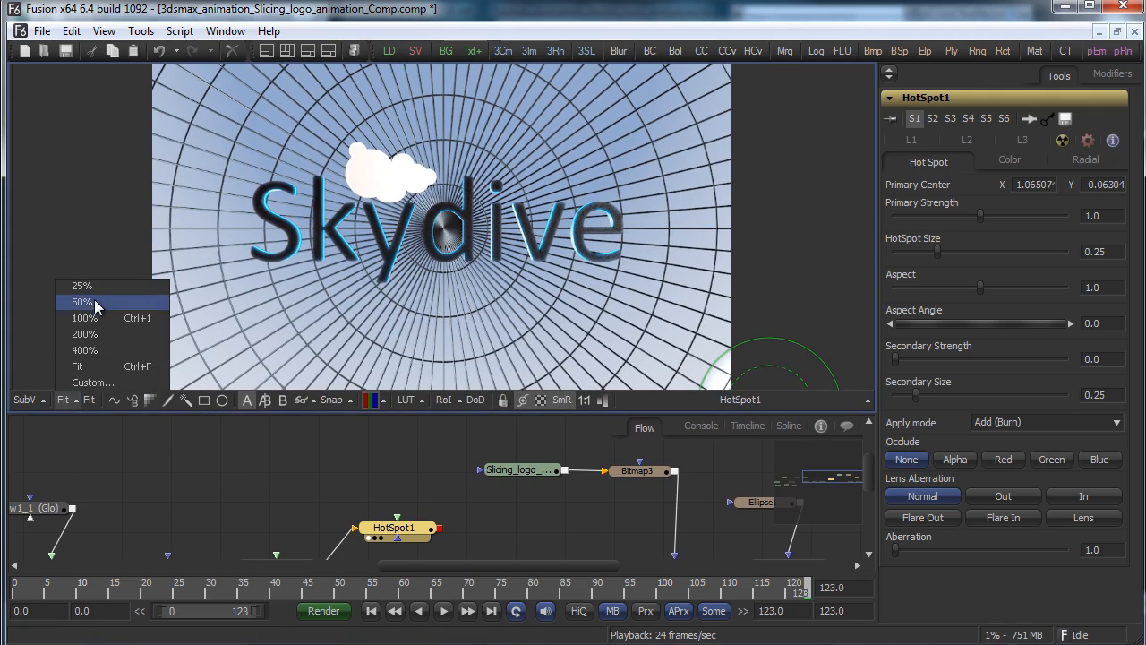
left_click(99, 296)
left_click(62, 399)
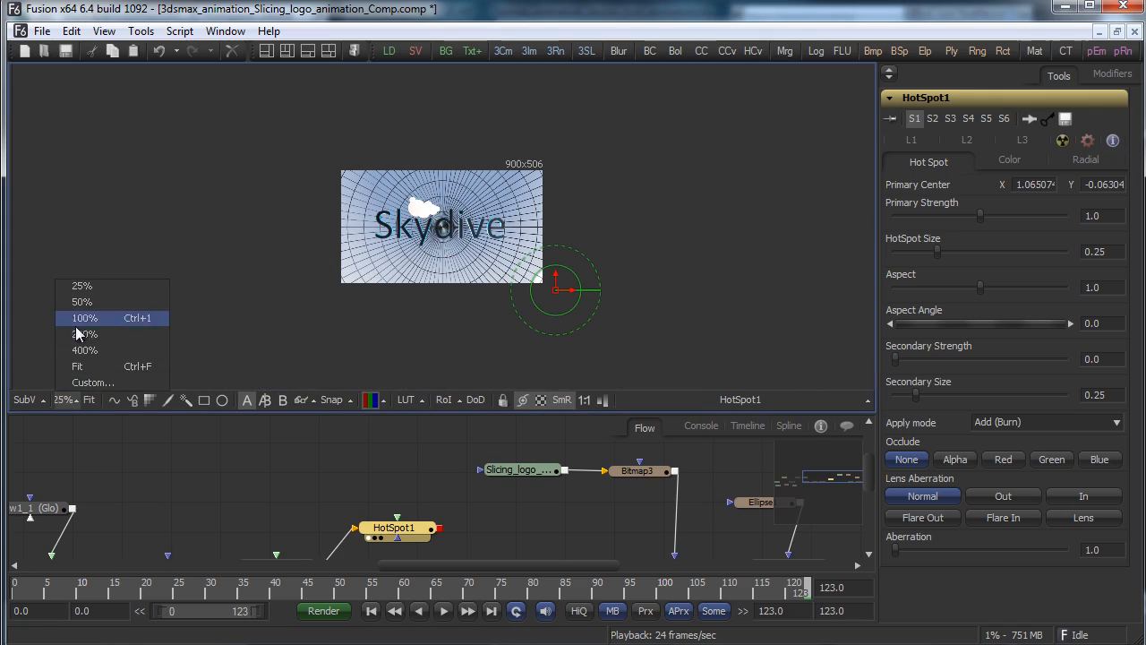
left_click(80, 318)
left_click_drag(668, 353, 783, 326)
left_click_drag(787, 326, 790, 323)
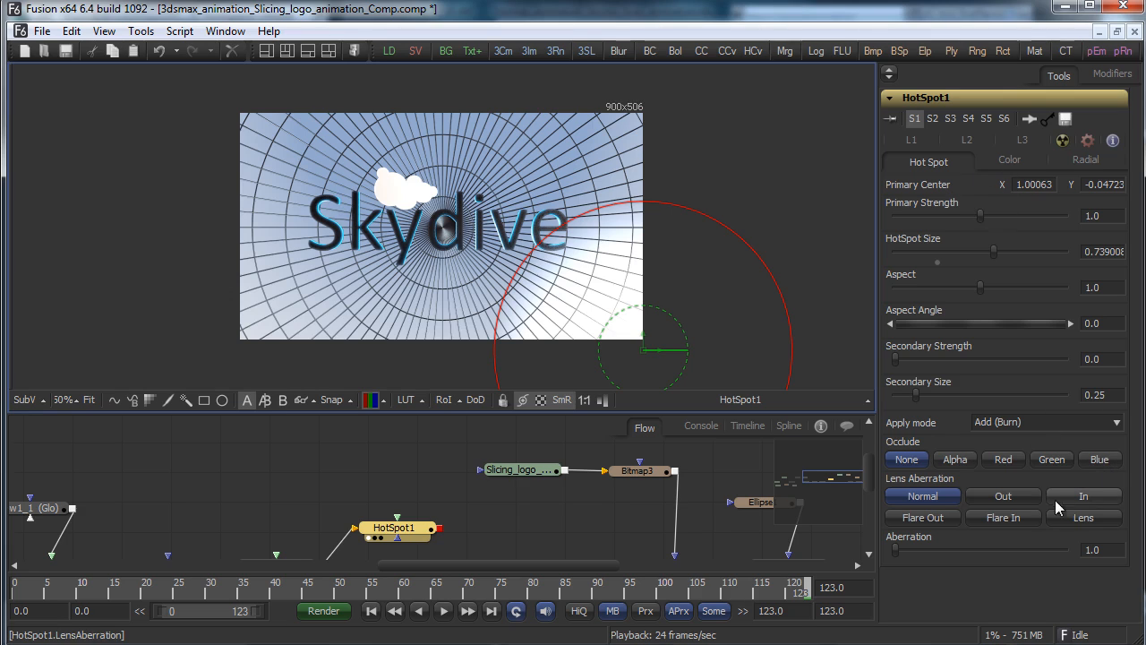
Set the hot spot's lens aberration to Flare In, reduce its size to about 0.61 and rotate its aspect angle to about -2.65
left_click(936, 519)
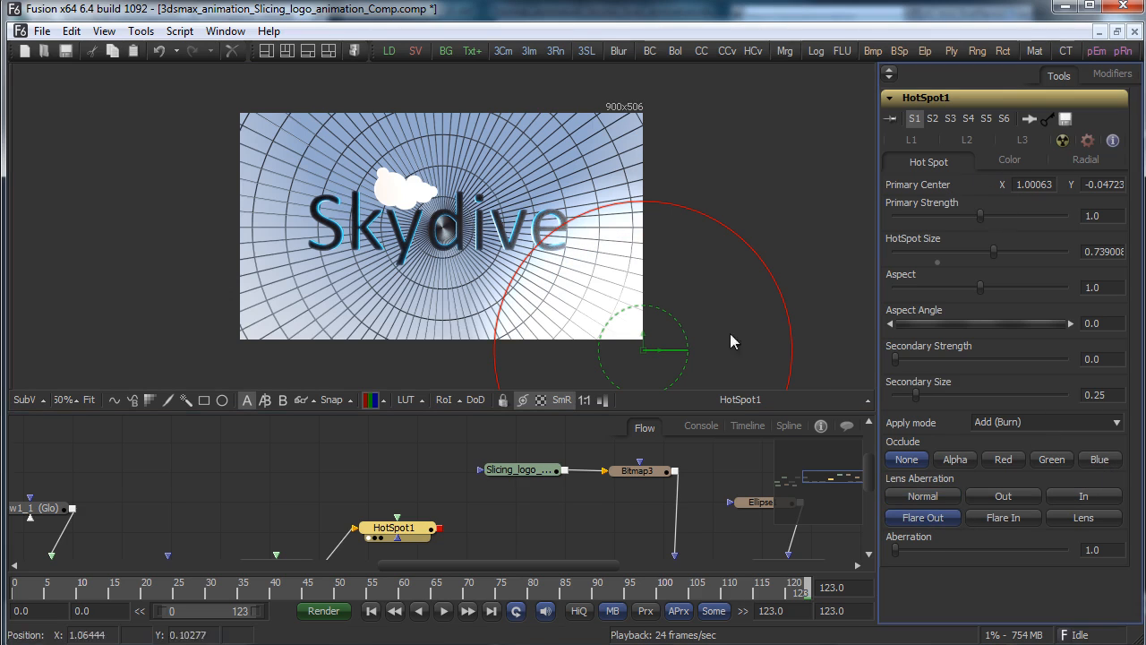
left_click(994, 519)
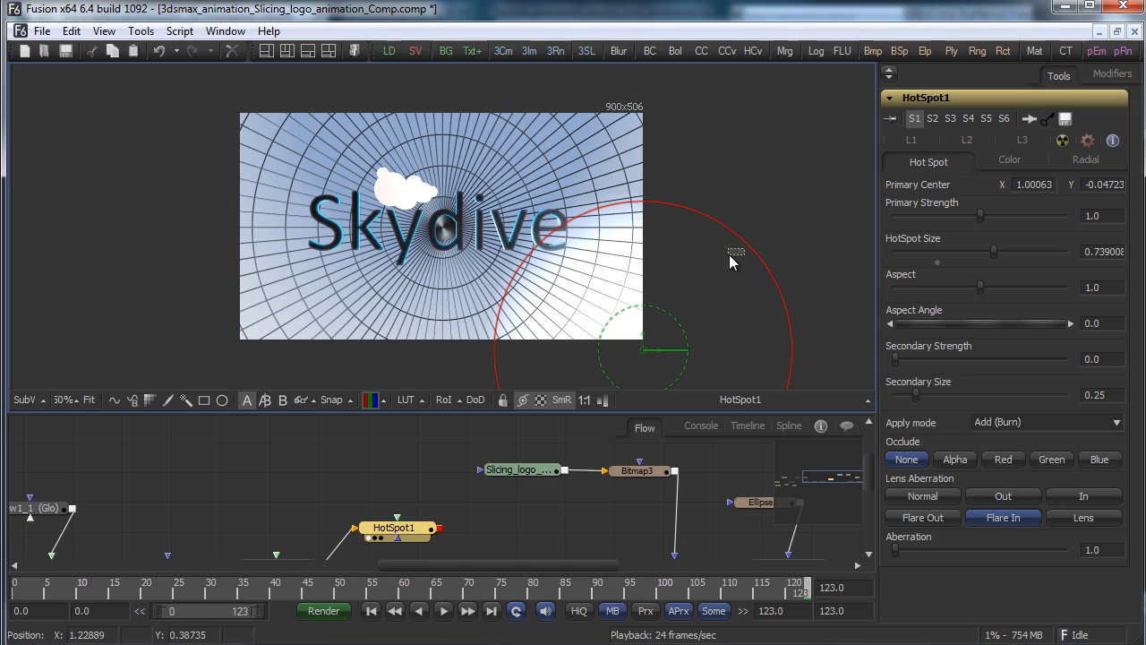
left_click_drag(758, 256, 733, 266)
left_click_drag(688, 350, 710, 352)
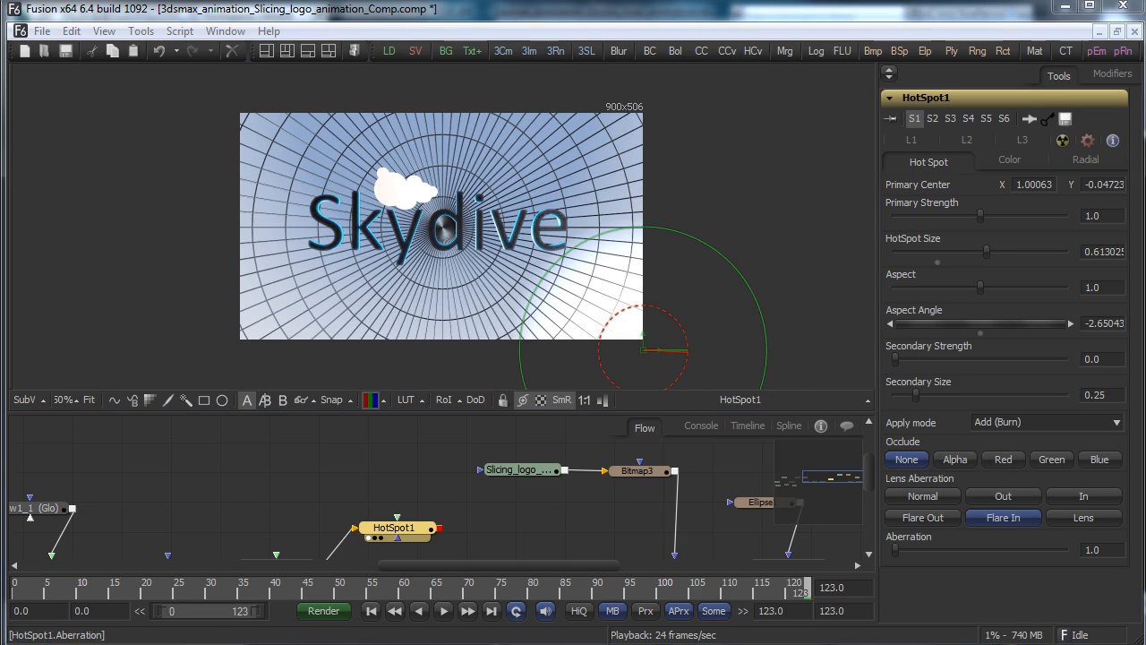
Tune the hot spot to primary strength 0.2, size 1.09, aspect 3.67, angle 35.4, secondary strength 0.25 and secondary size 0.51
left_click_drag(895, 358, 949, 353)
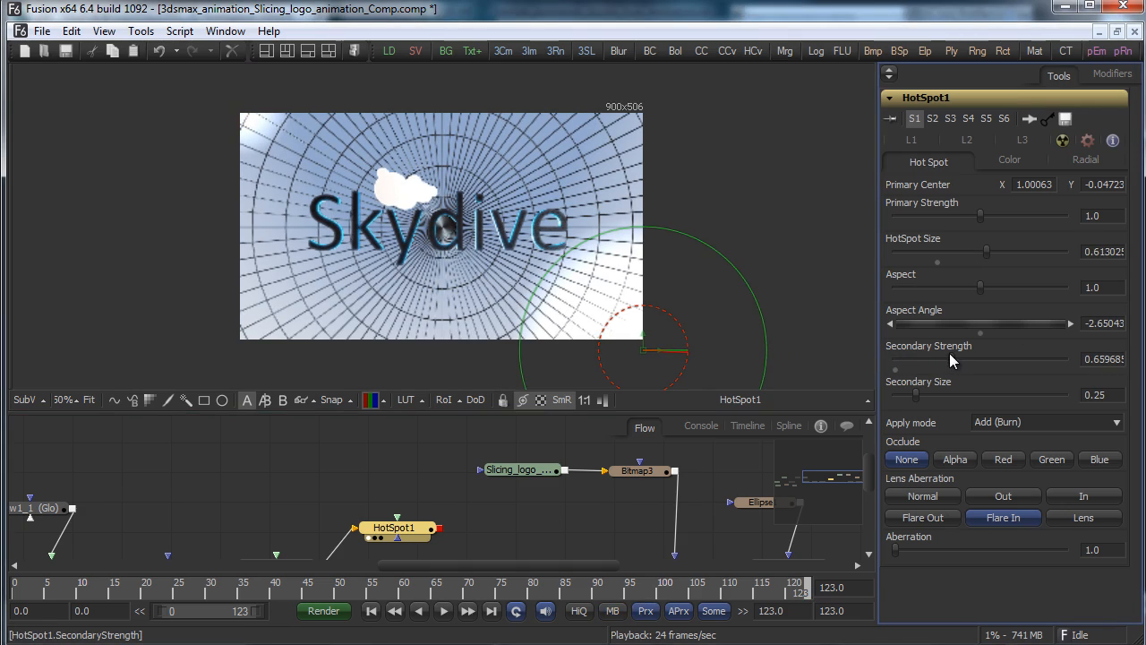
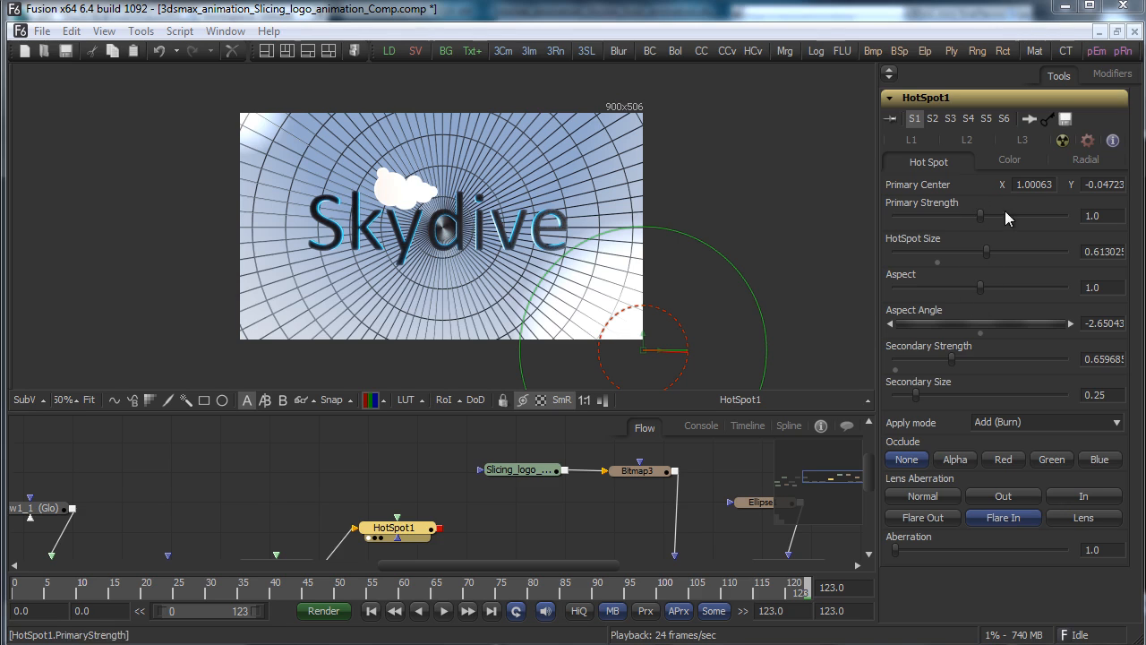
left_click_drag(961, 321, 1040, 286)
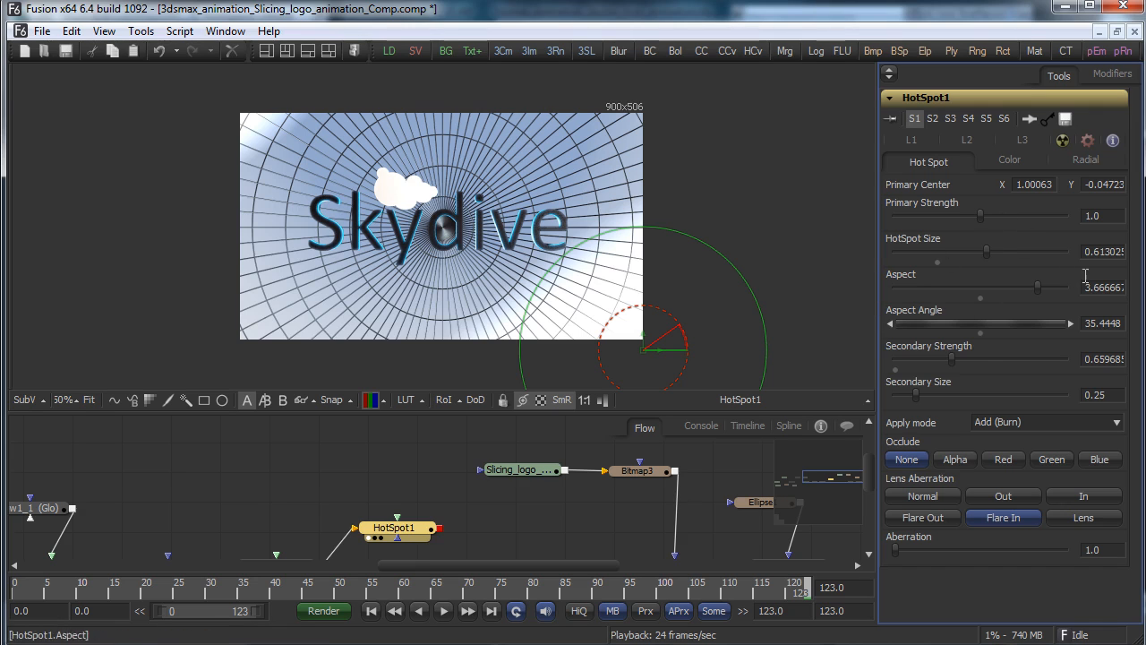
left_click_drag(981, 216, 912, 216)
left_click_drag(739, 255, 856, 250)
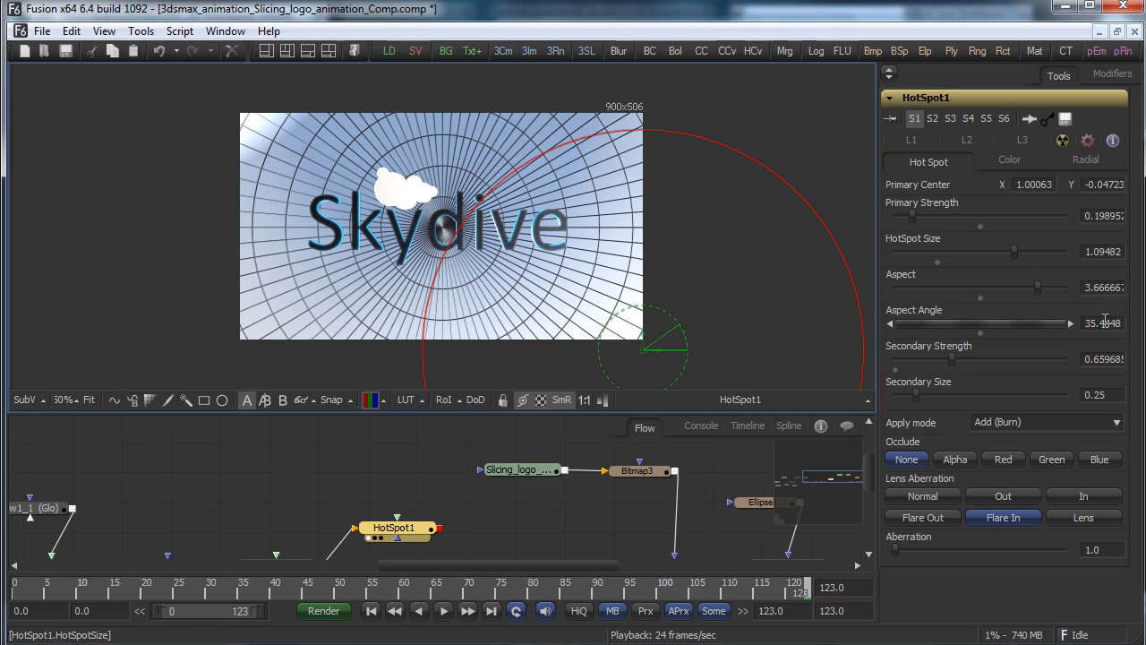
left_click_drag(943, 358, 918, 354)
mouse_move(953, 388)
left_mouse_down()
mouse_move(920, 395)
mouse_move(945, 395)
left_mouse_up()
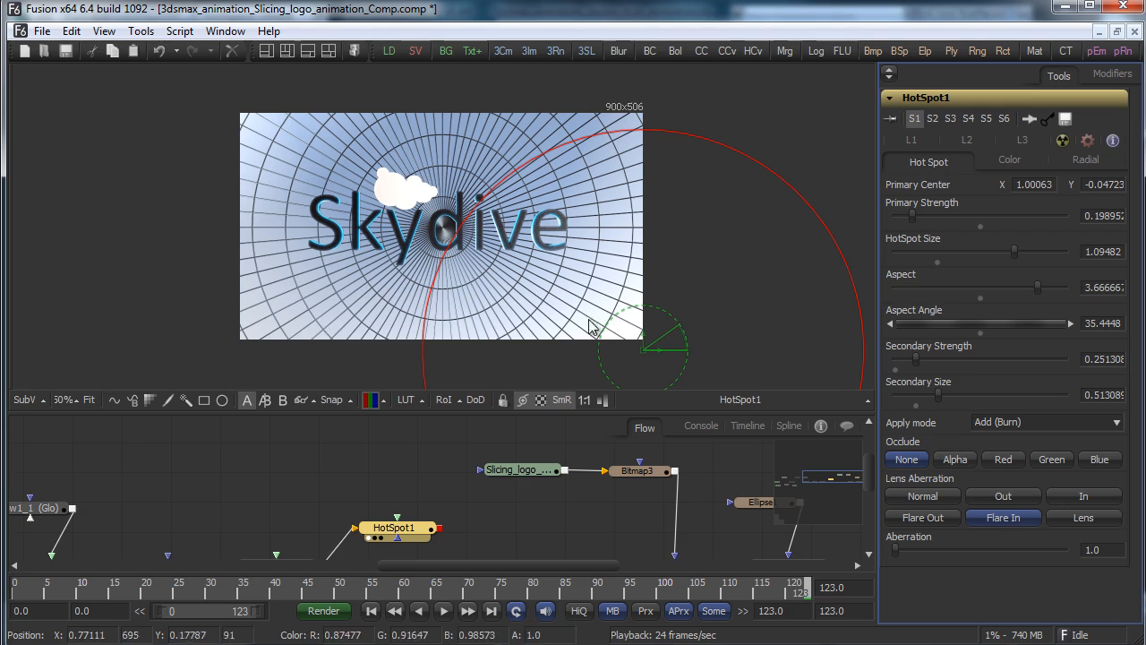
Insert the Hot Spot into the main flow by feeding it into the Defocus and aligning it after the Color Corrector
left_click_drag(869, 480, 870, 495)
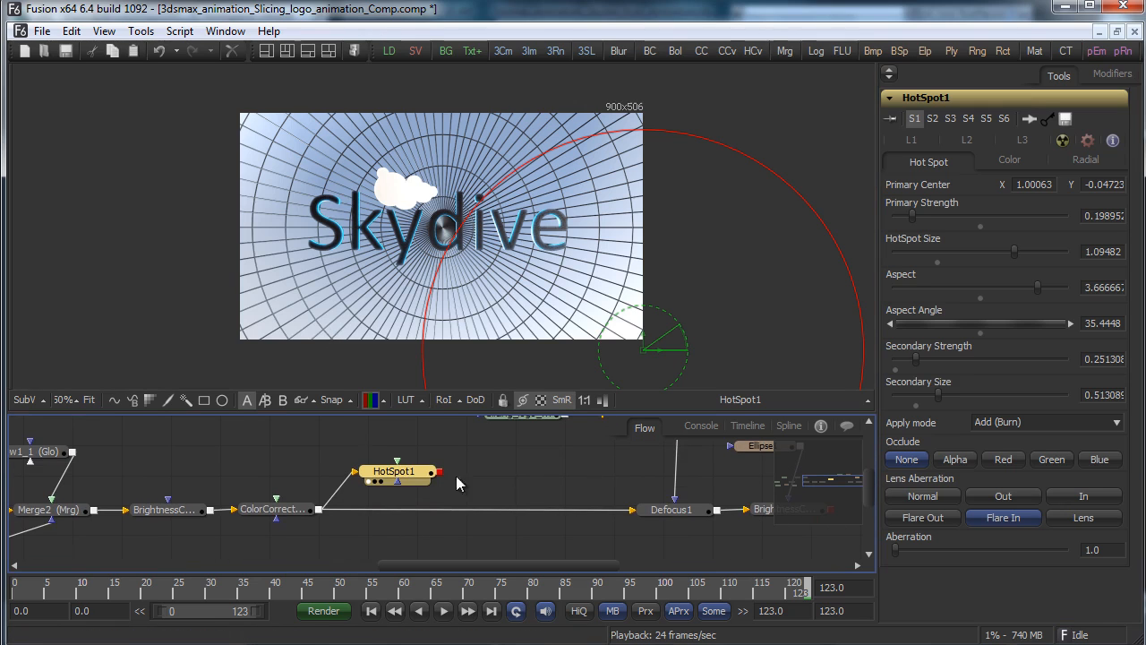
left_click_drag(382, 472, 638, 510)
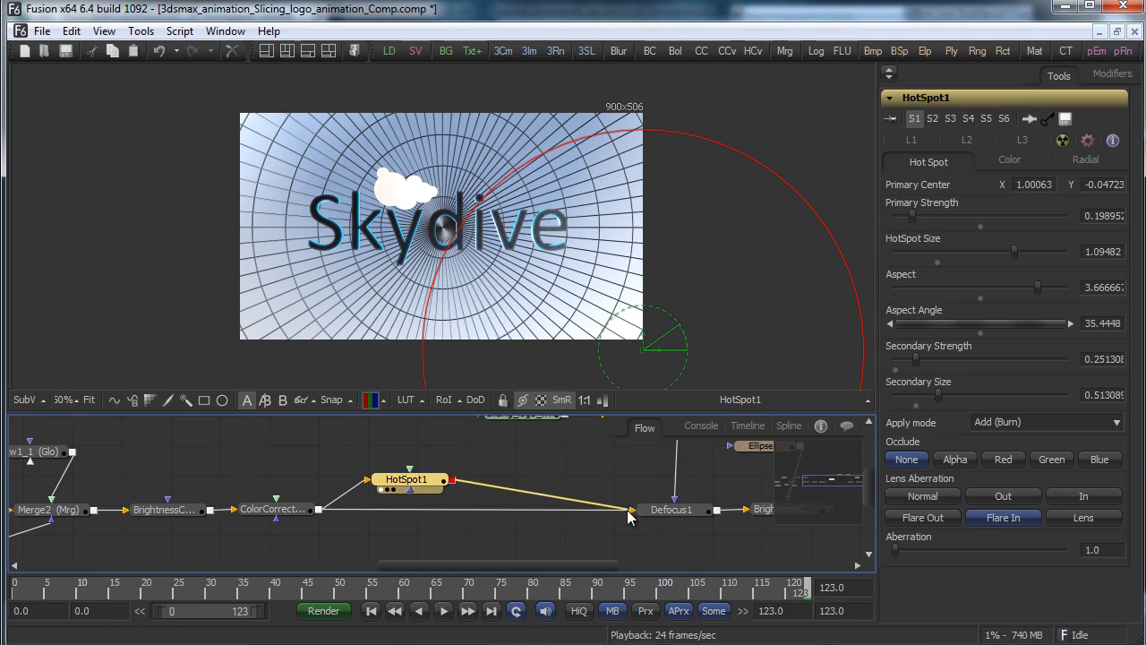
left_click_drag(391, 481, 385, 510)
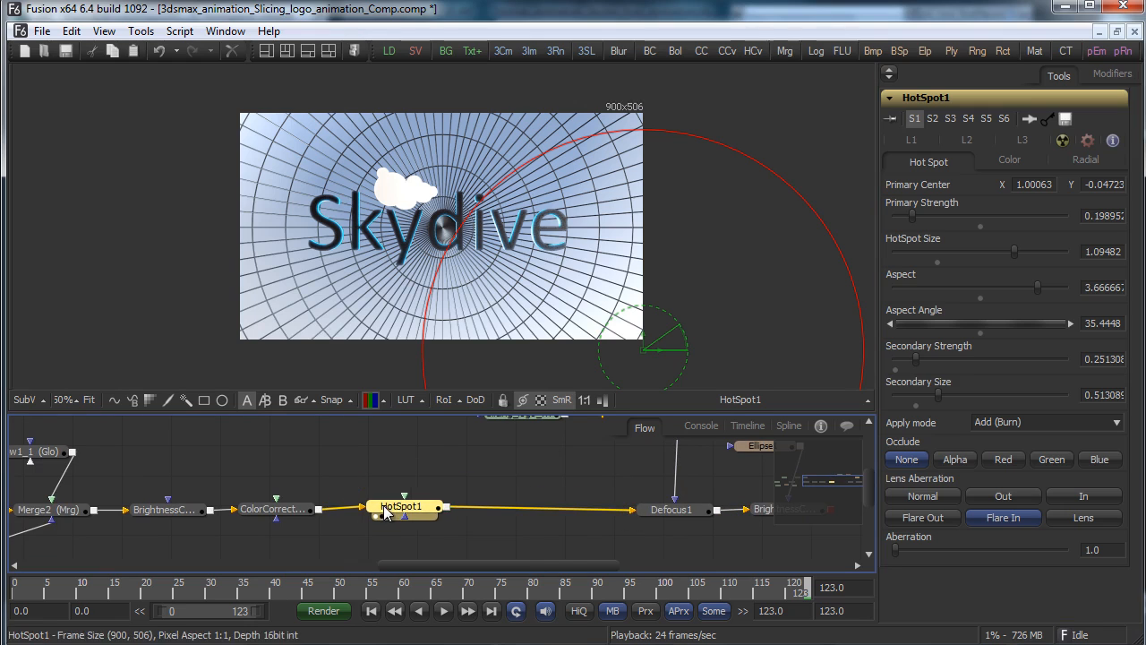
Add an unconnected Background tool in the flow above the Hot Spot
right_click(486, 510)
left_click(413, 456)
right_click(413, 456)
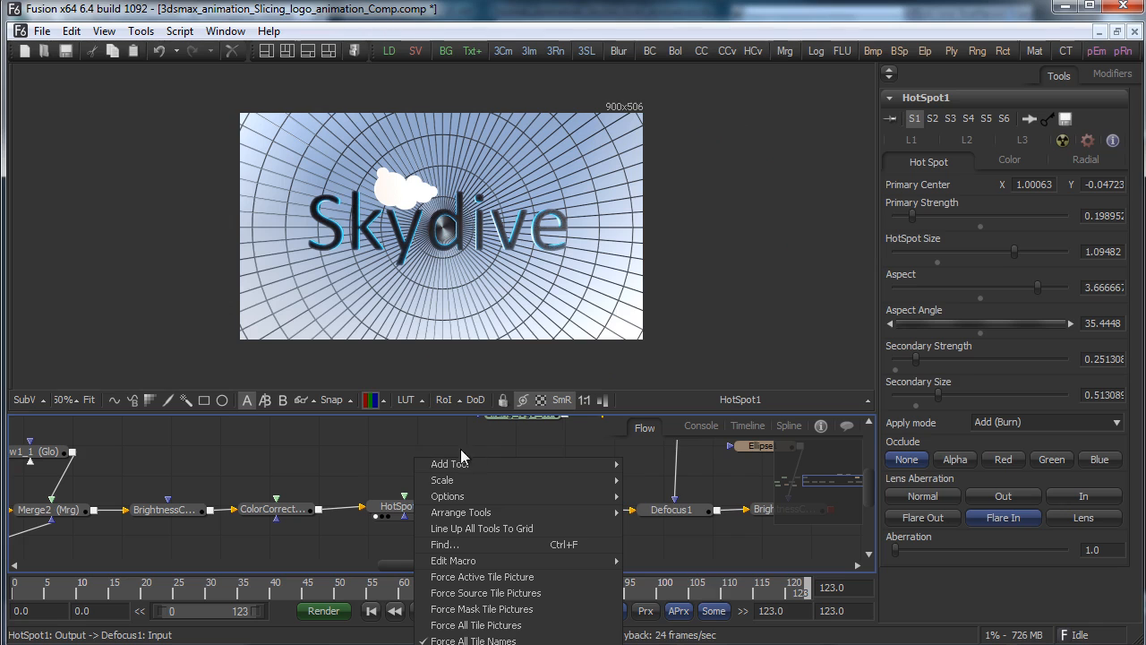
mouse_move(573, 464)
mouse_move(697, 546)
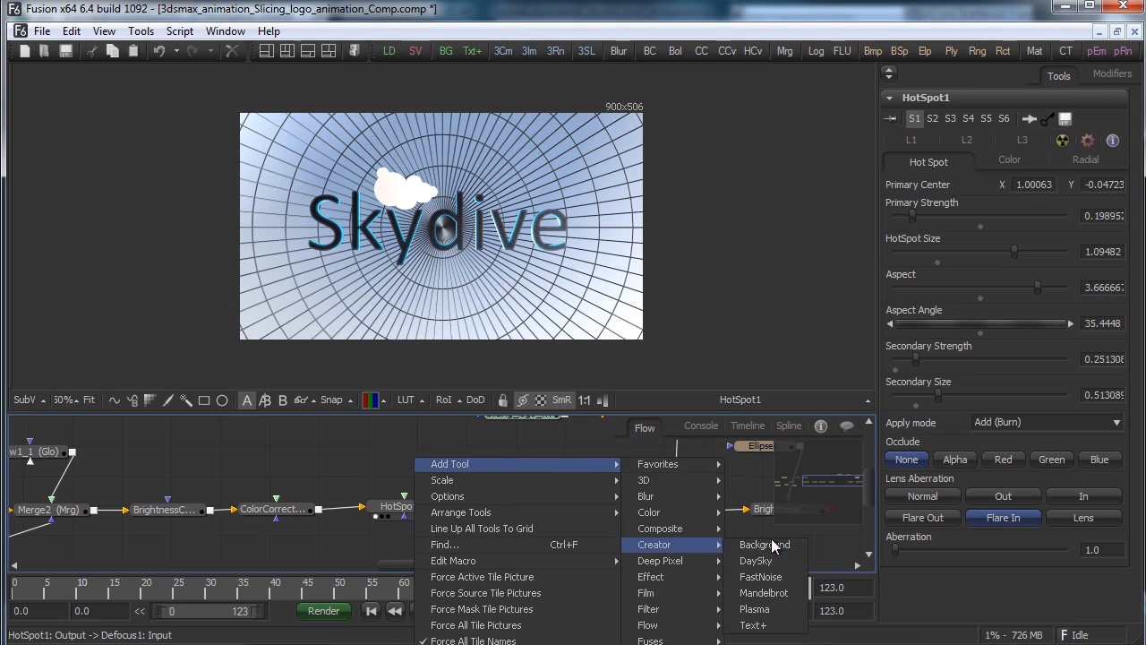
left_click(777, 547)
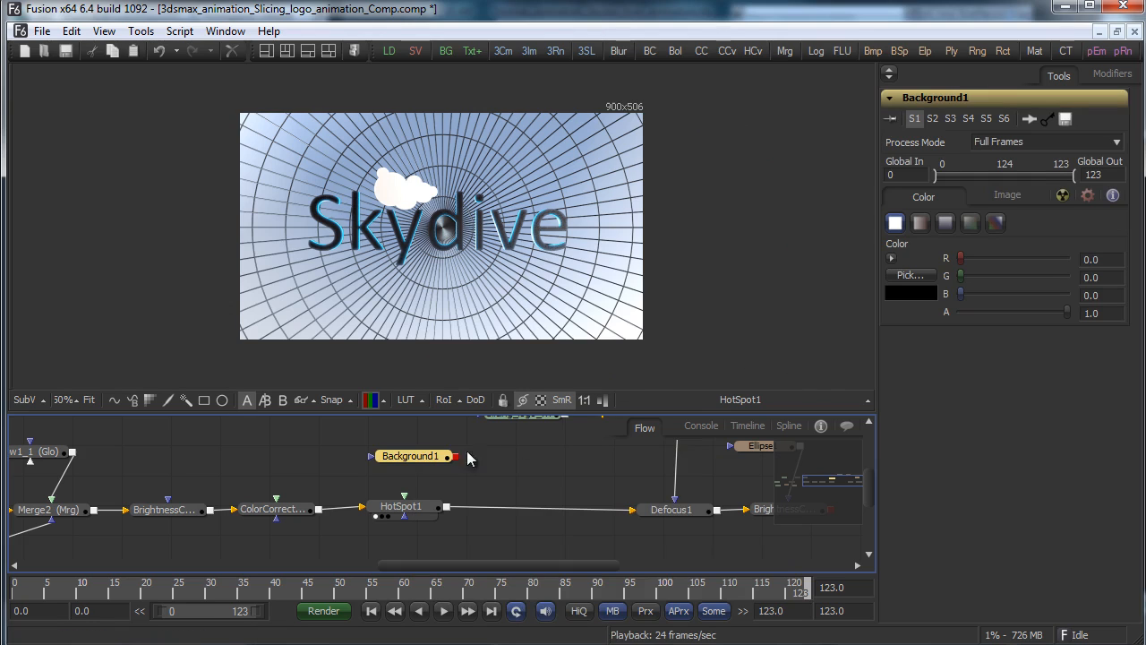
Set the Background's image size to 900 by 506 pixels
left_click(1004, 199)
left_click_drag(1114, 248, 1081, 242)
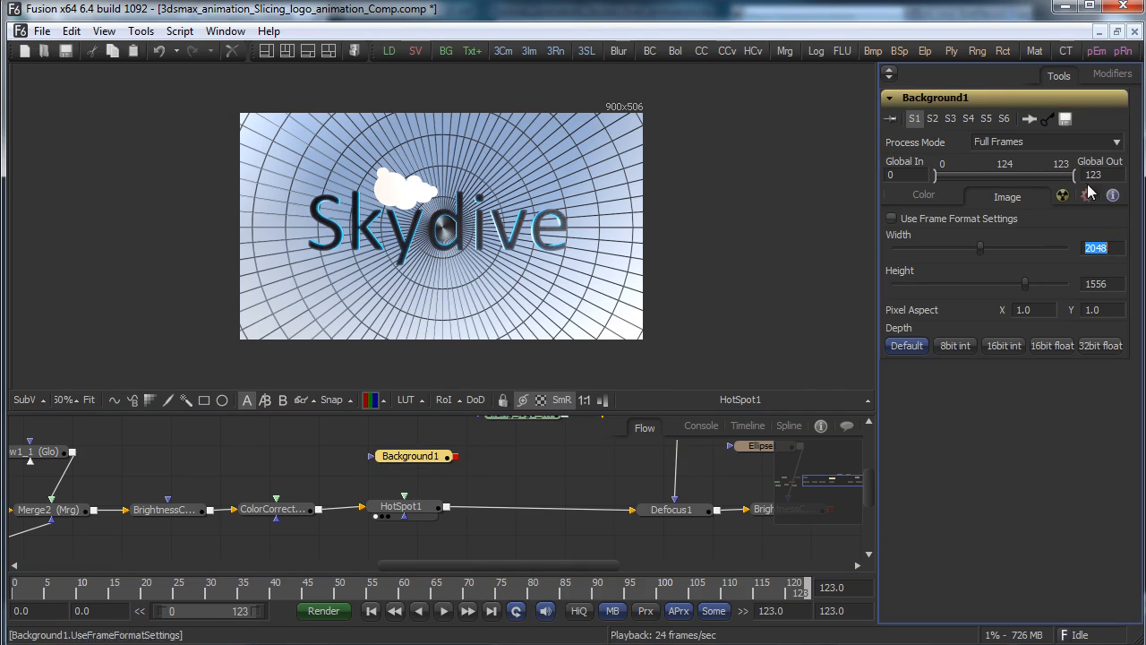
type("900")
key("Tab")
type("506")
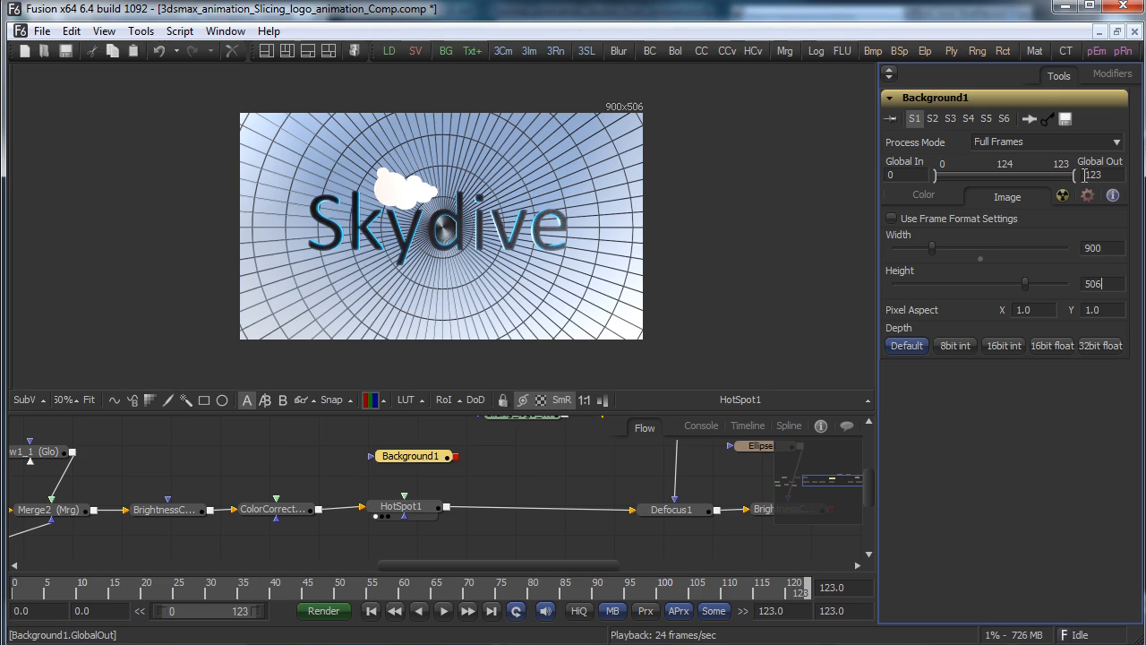
key("Tab")
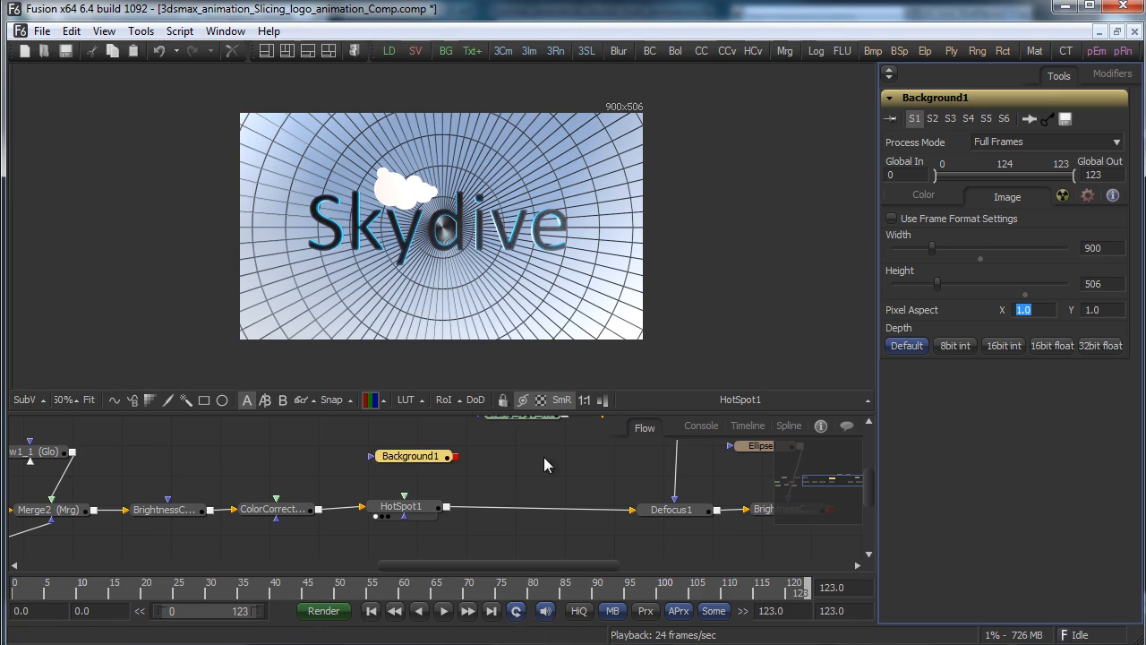
Add a Merge between the Hot Spot and the Defocus, with the Background as its foreground input
right_click(510, 477)
mouse_move(600, 487)
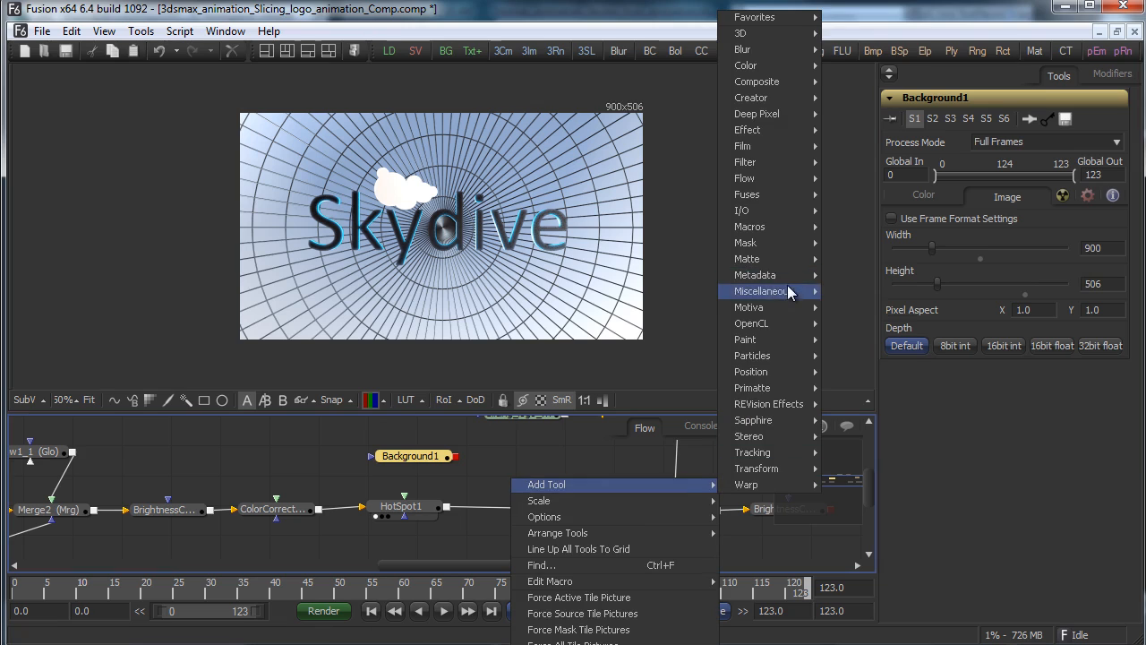
mouse_move(789, 82)
left_click(850, 98)
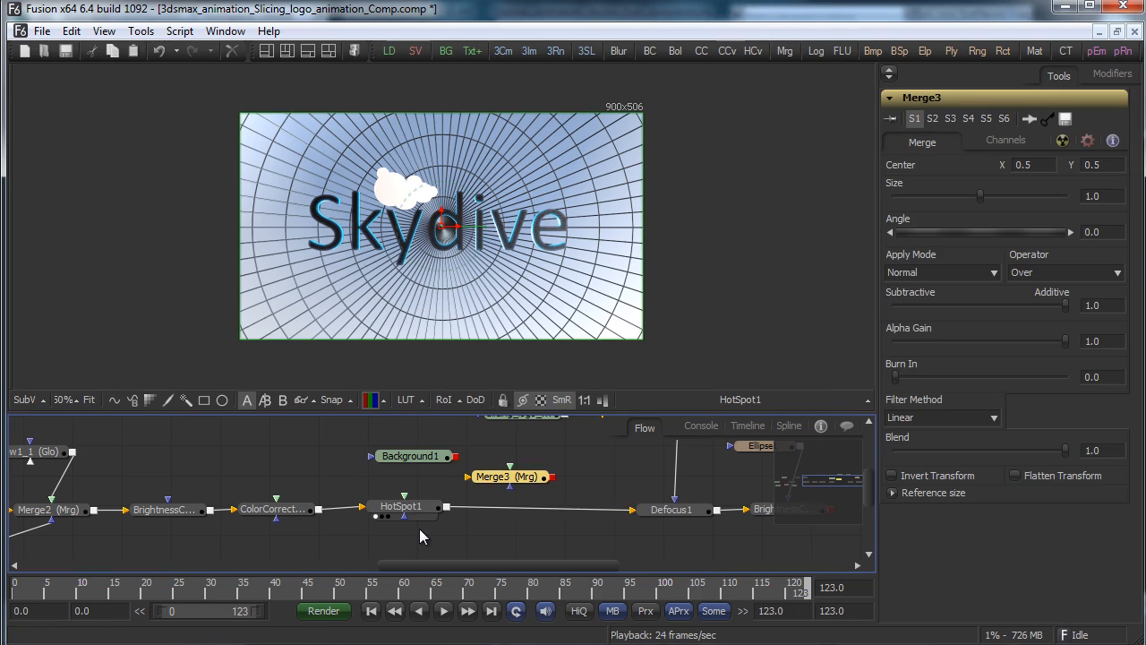
left_click_drag(446, 507, 466, 484)
left_click_drag(552, 476, 633, 510)
left_click_drag(524, 477, 538, 501)
left_click_drag(455, 457, 518, 507)
Add an Ellipse mask below the Hot Spot and use it as the new Merge's effect mask
right_click(413, 544)
mouse_move(504, 549)
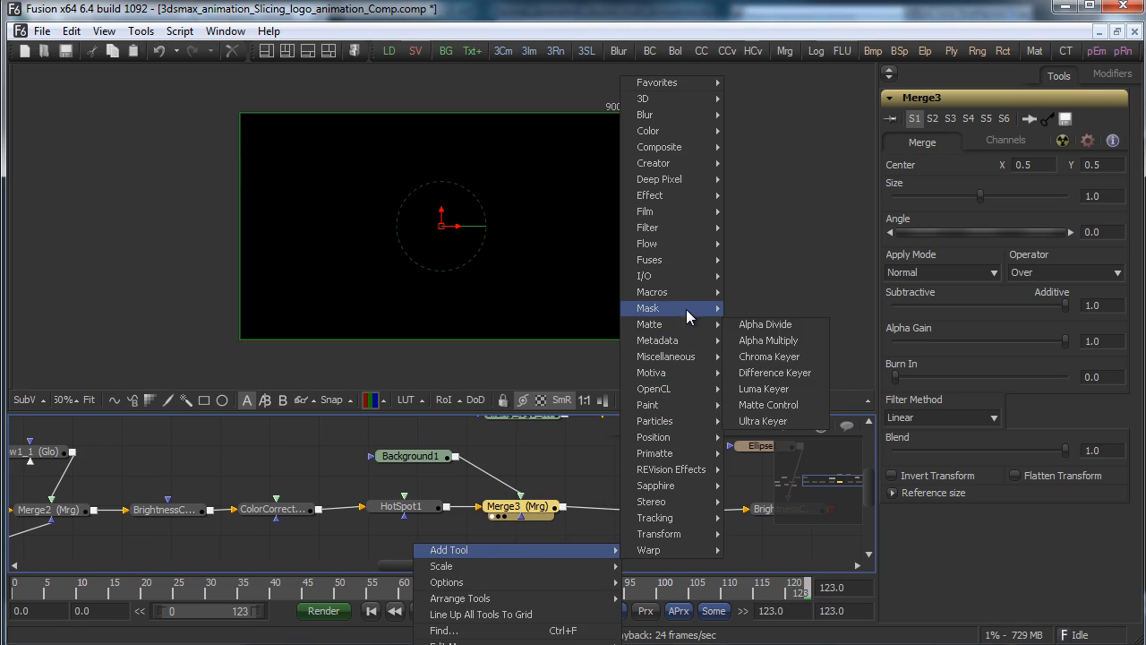
mouse_move(690, 308)
left_click(757, 340)
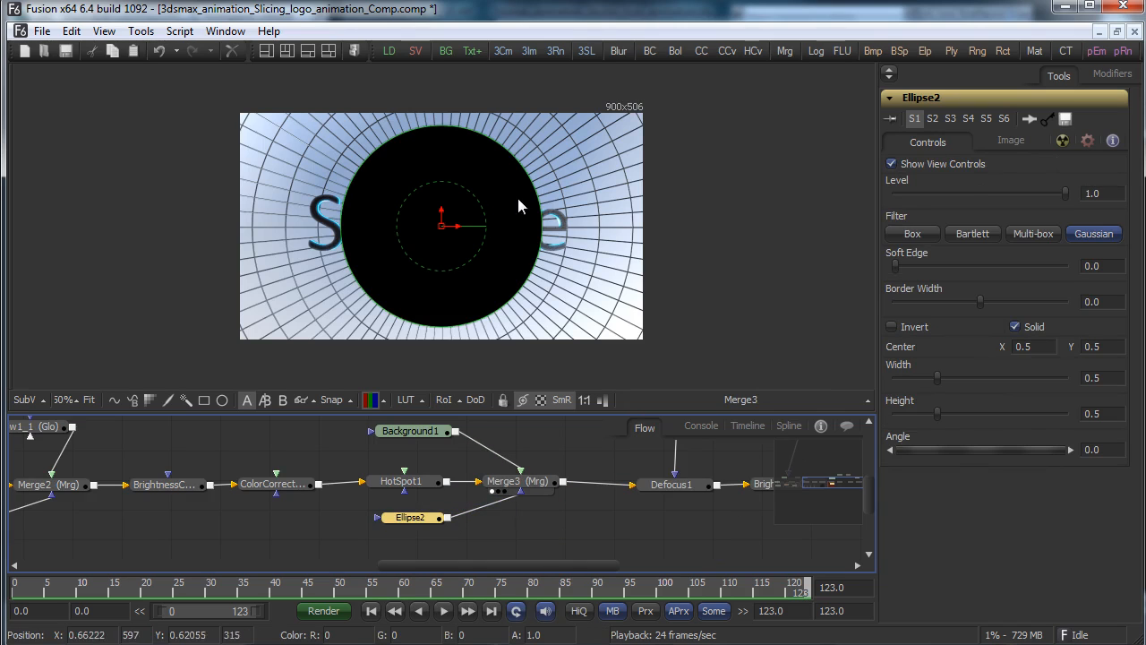
Widen the ellipse to about 0.77, center it near X 0.16, Y 0.014, rotate it about -29.6 degrees and set soft edge to 0.2
left_click_drag(541, 204, 600, 205)
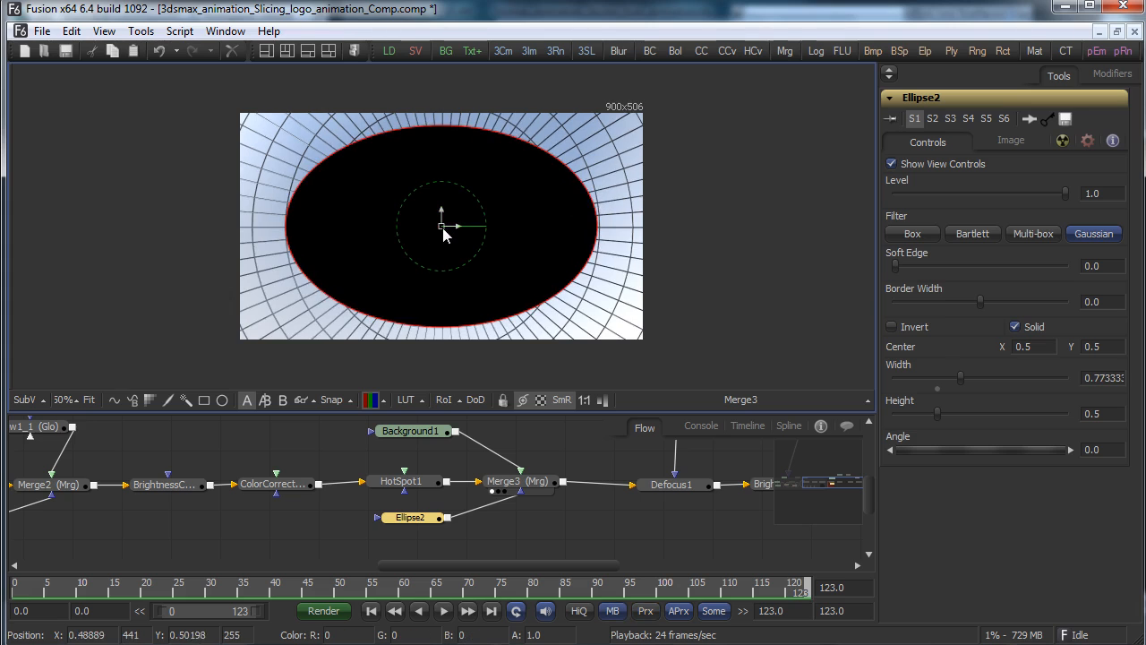
left_click_drag(440, 225, 305, 335)
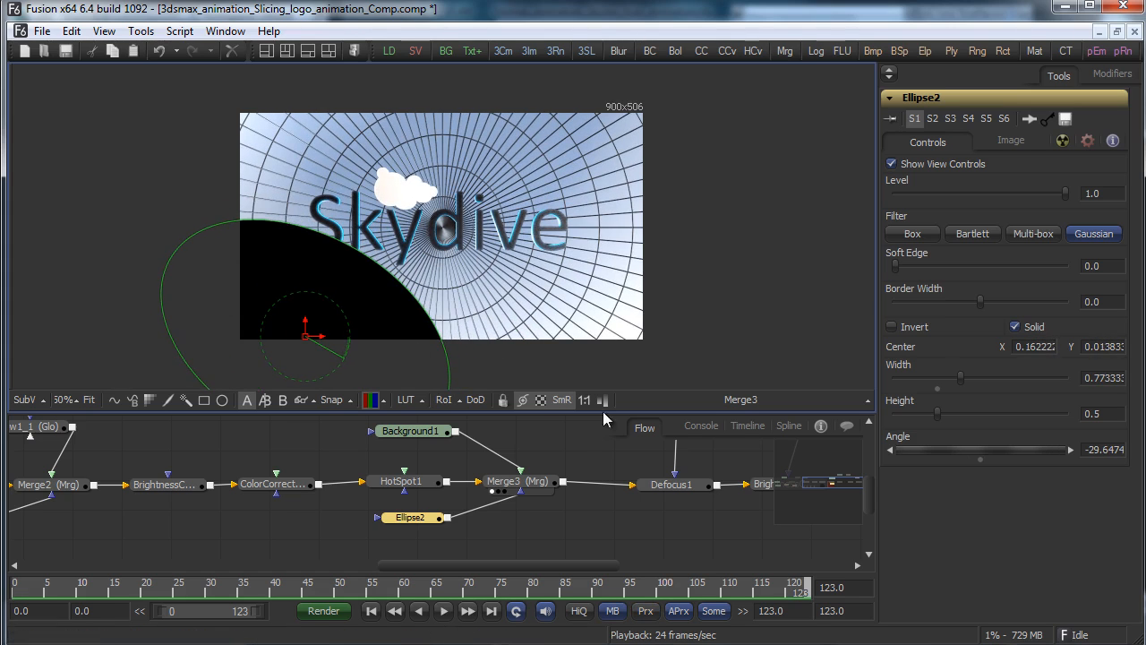
left_click_drag(896, 266, 1102, 282)
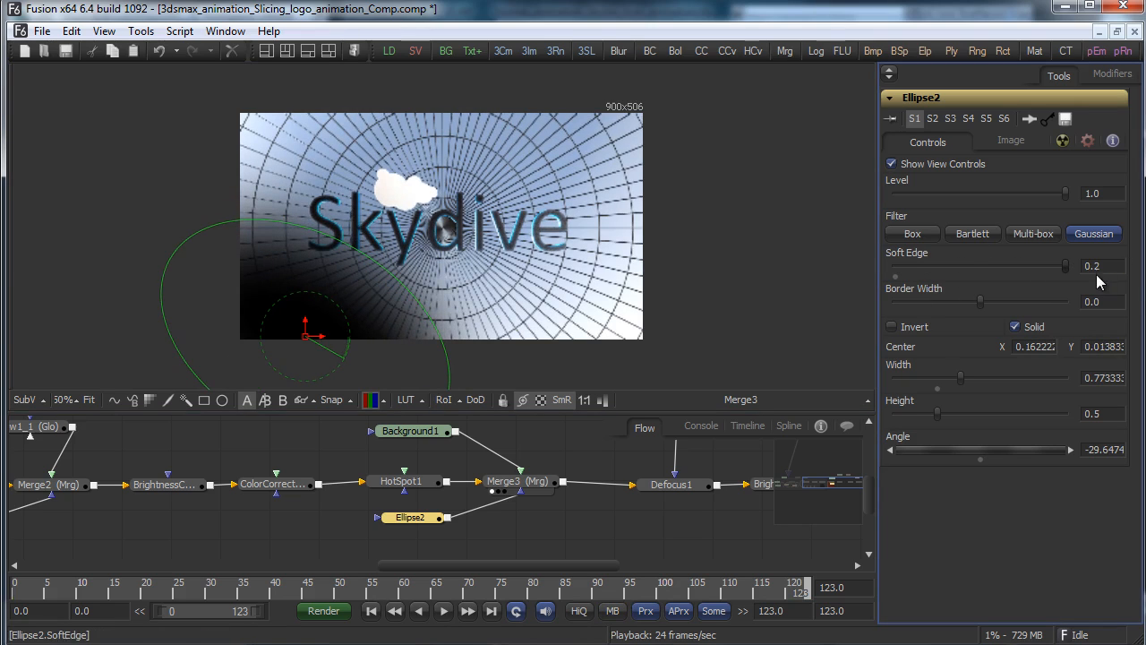
Tint the Background a dark bluish grey and lower the Merge's blend to about 0.71
left_click(518, 481)
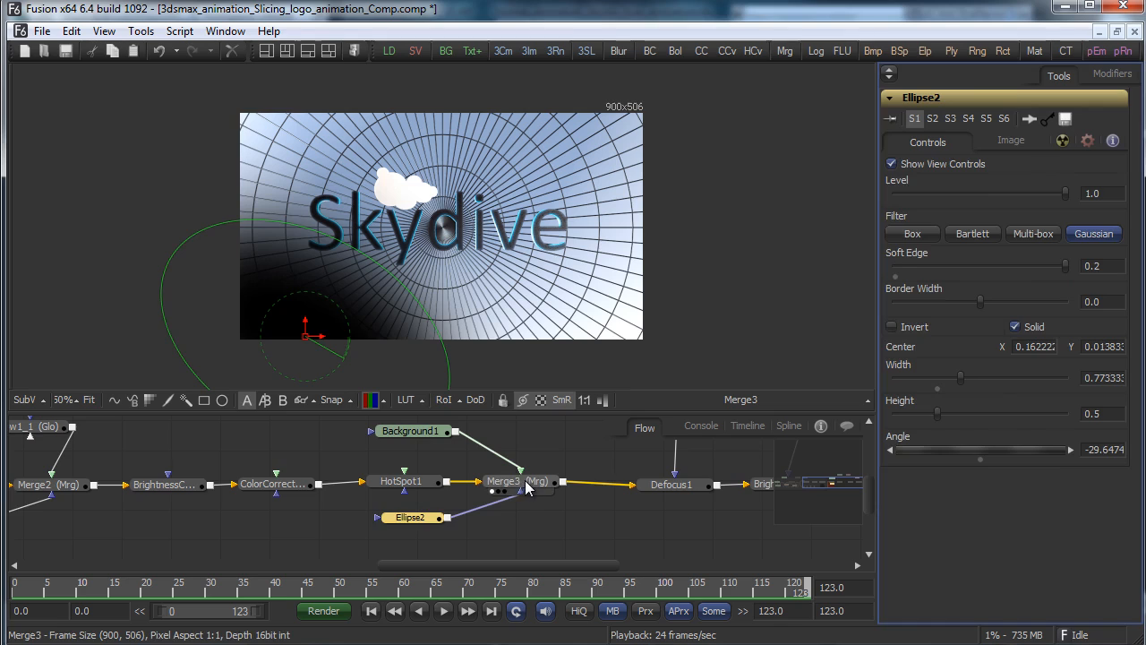
left_click(417, 435)
scroll(418, 434, "up", 1)
left_click(929, 196)
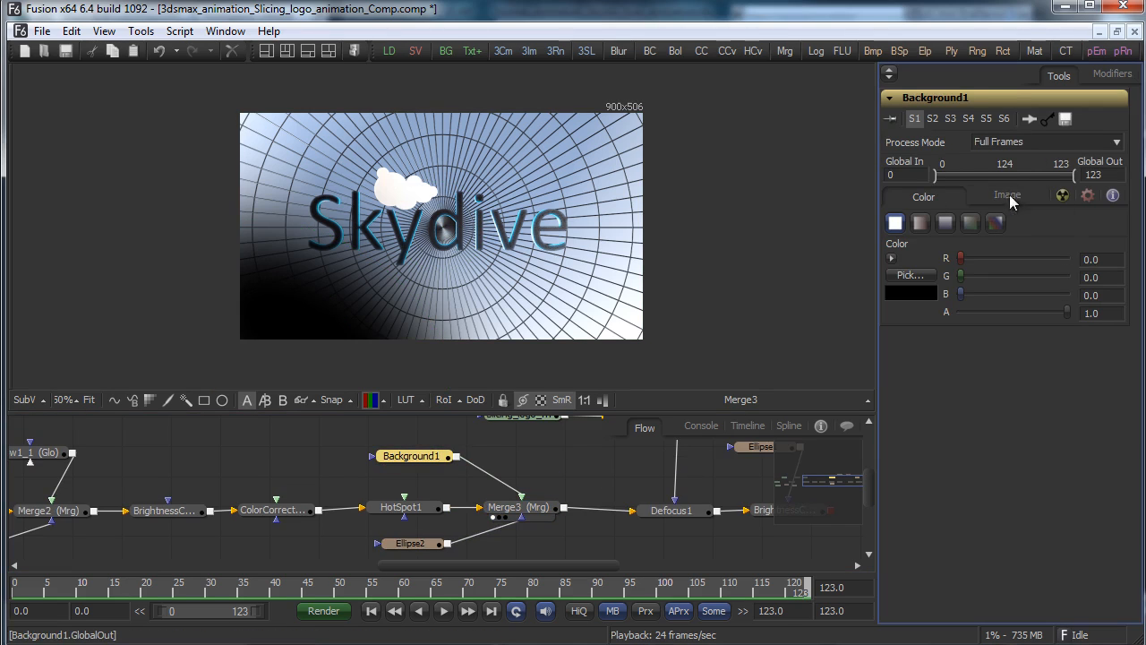
left_click_drag(962, 259, 984, 294)
left_click(522, 507)
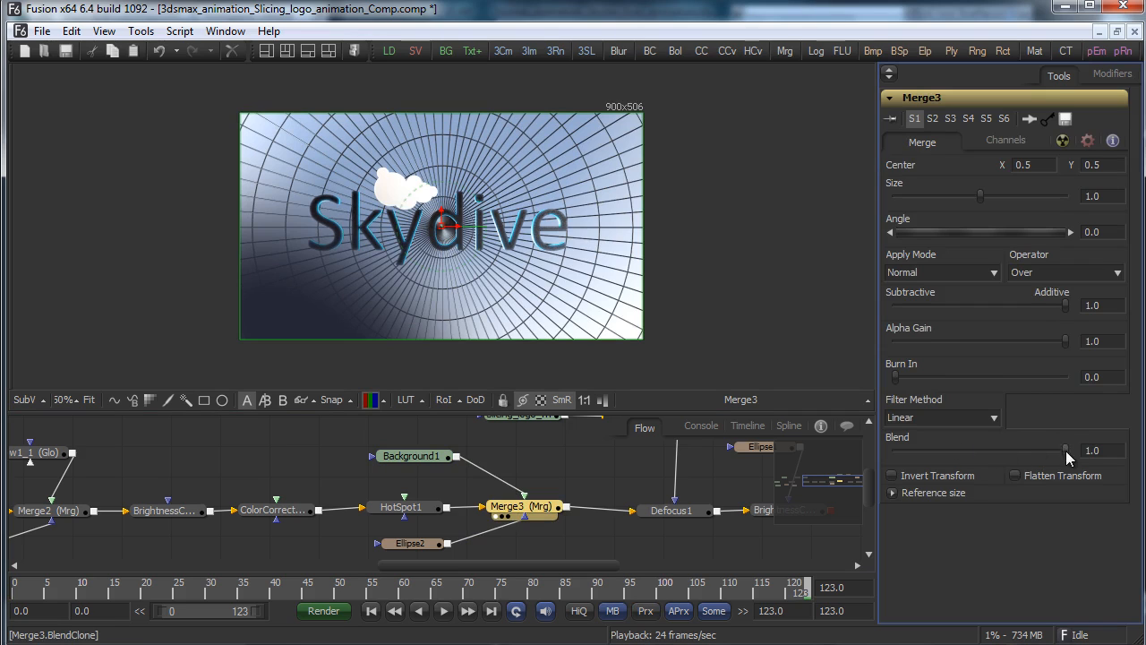
left_click_drag(1065, 451, 1017, 455)
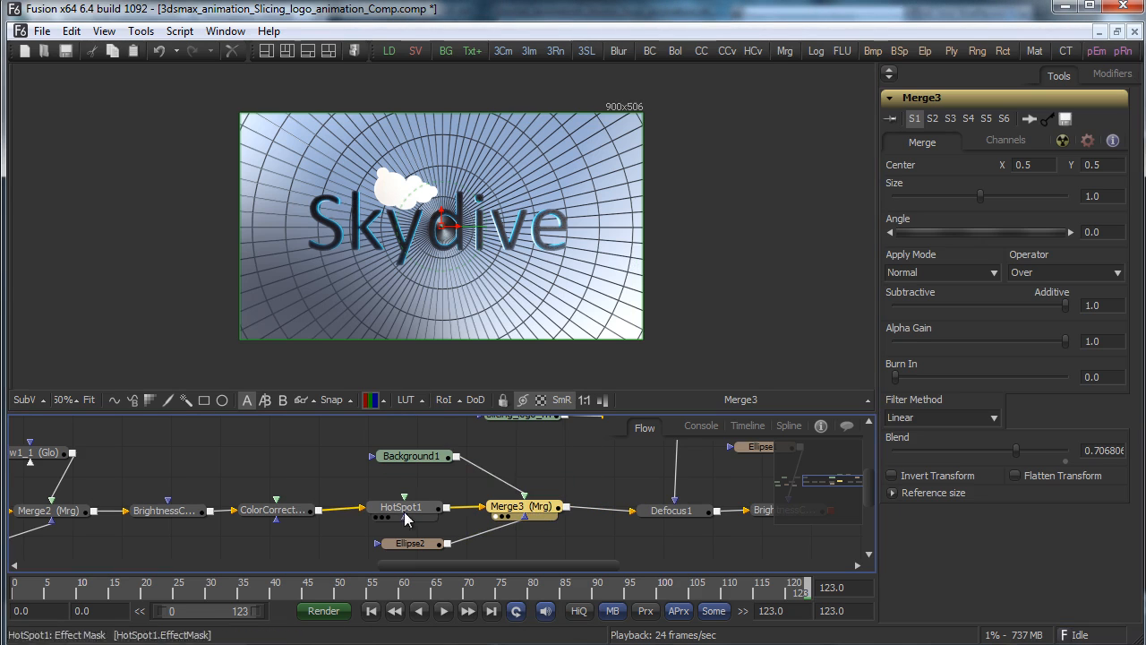
Move the ellipse mask to about X 0.018, Y 0.01 and resize it to width 1.30 and height 0.53
left_click(411, 543)
scroll(410, 543, "down", 1)
left_click_drag(310, 339, 253, 338)
left_click_drag(388, 353, 375, 213)
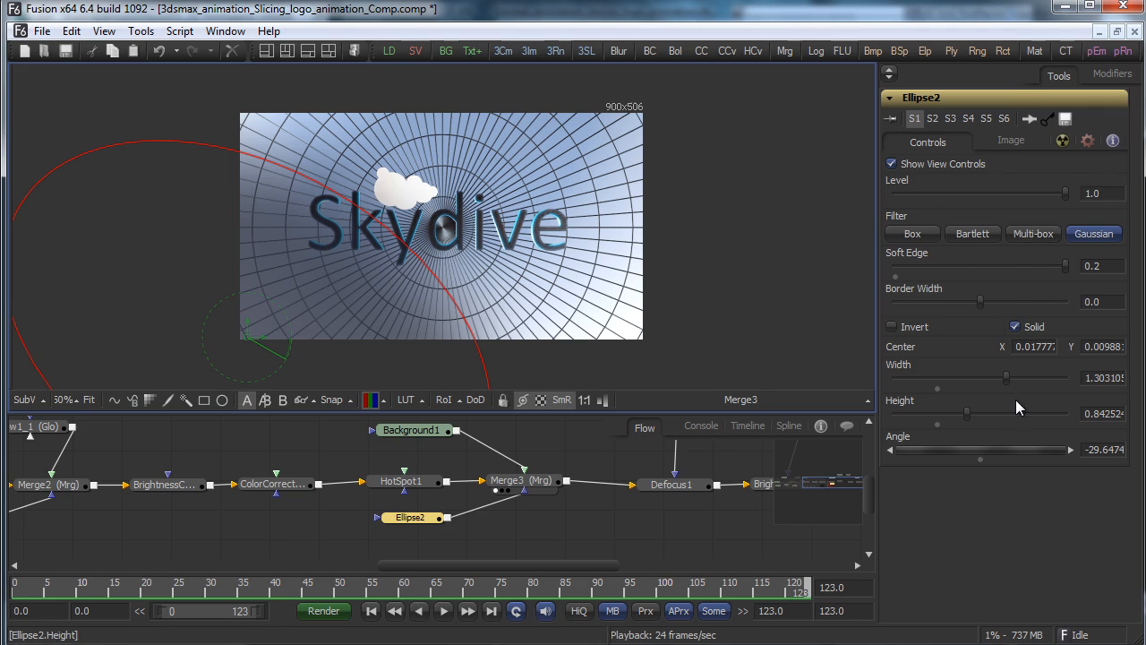
left_click_drag(967, 413, 942, 411)
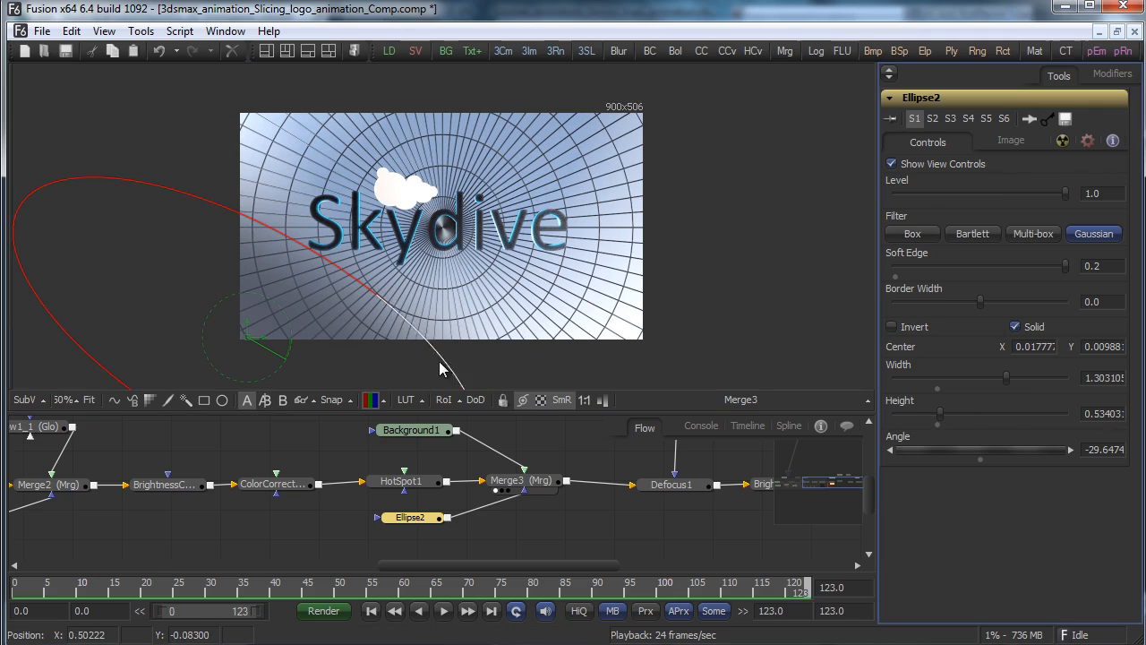
Shrink the dark corner's ellipse mask to about width 1.08 and height 0.44, and preview the Defocus output
left_click_drag(452, 370, 421, 370)
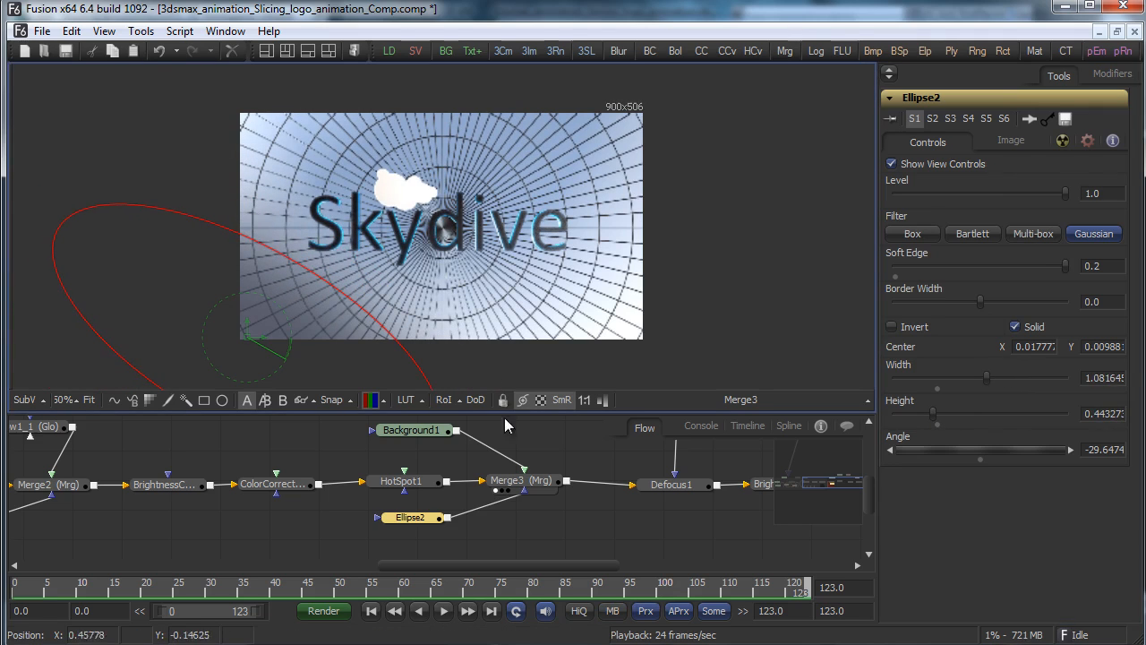
left_click_drag(686, 486, 798, 328)
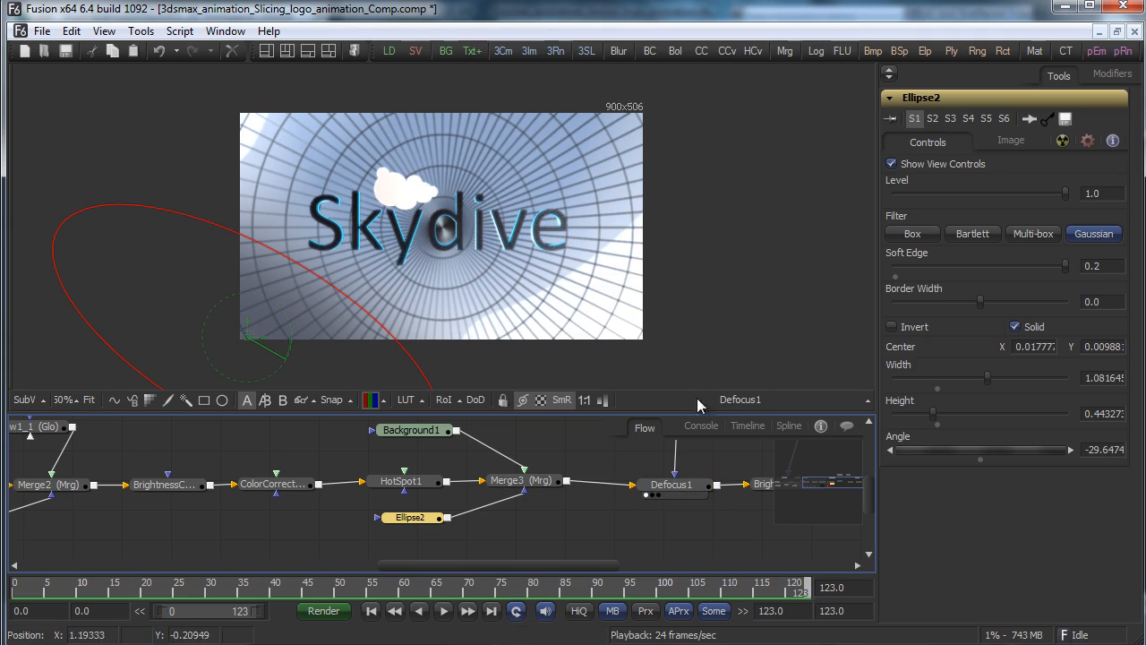
Set the Defocus node's bloom level to 0 and preview the final Brightness/Contrast output
left_click(673, 484)
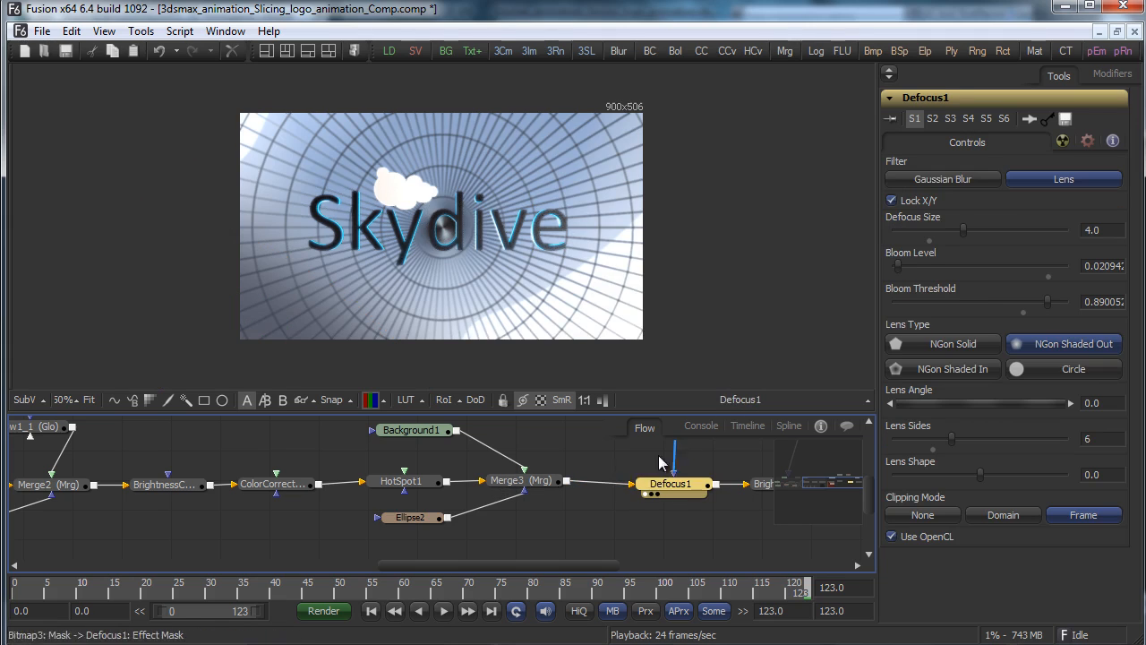
left_click(526, 481)
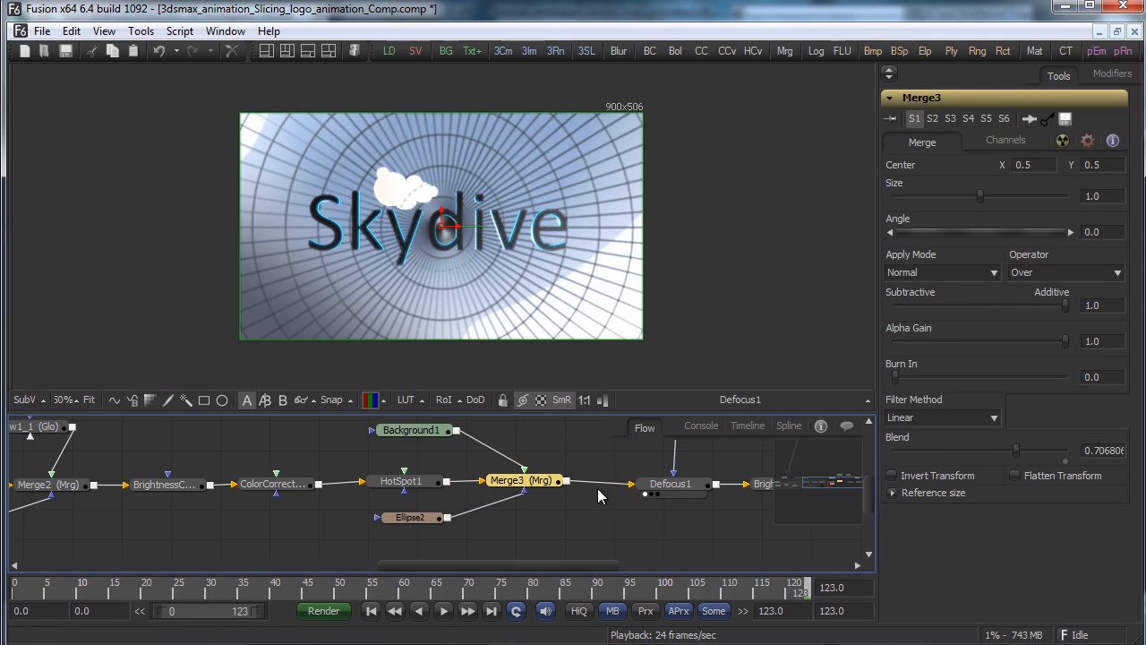
left_click_drag(399, 565, 457, 558)
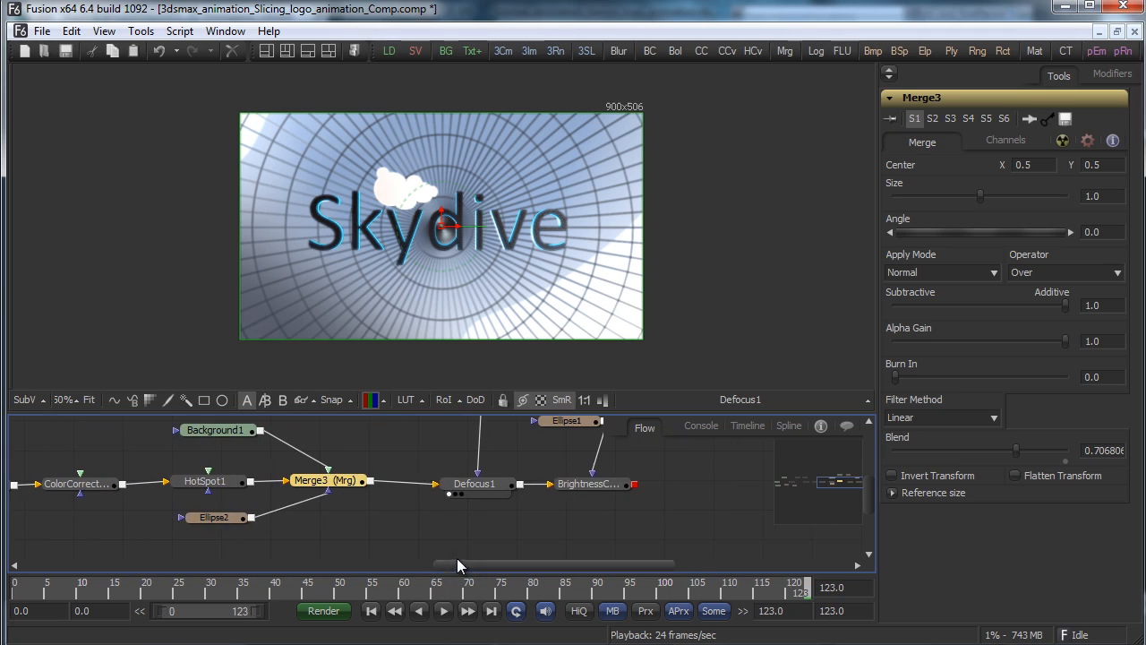
left_click(491, 483)
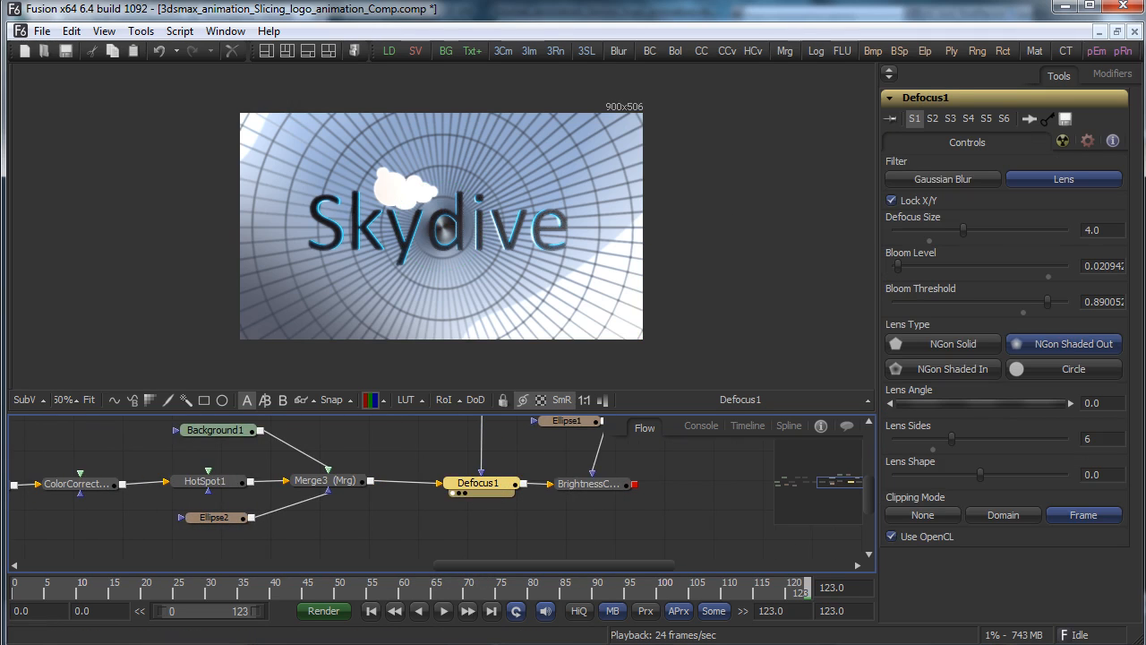
double_click(896, 265)
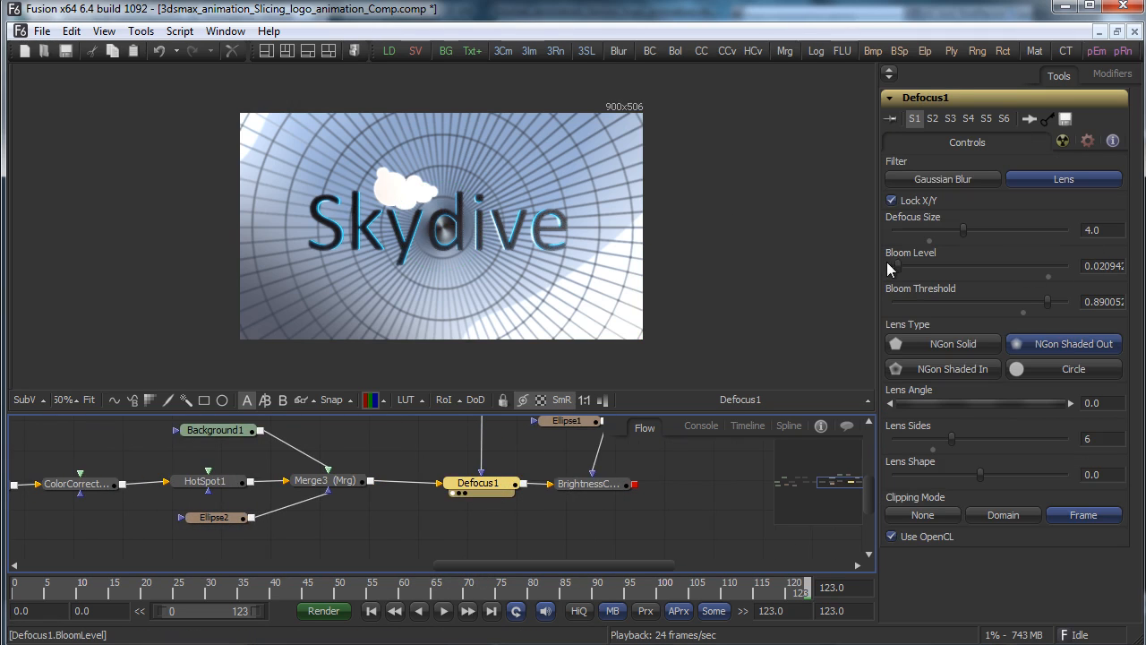
left_click(564, 493)
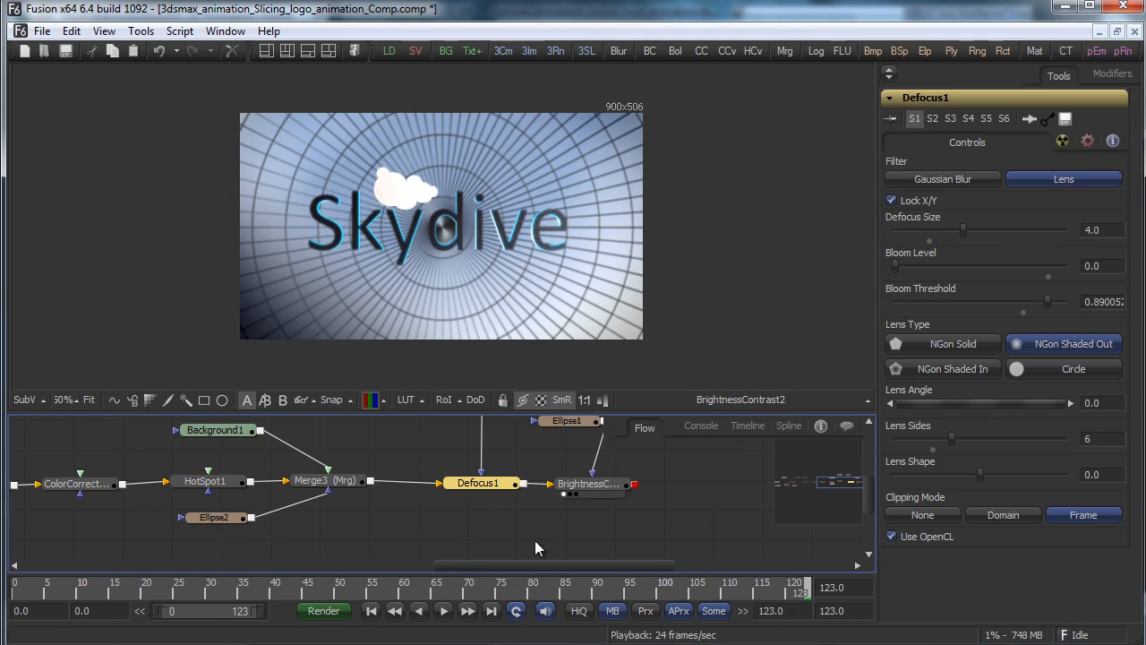
Set the Hot Spot's primary strength to about 0.36, secondary strength to about 0.38 and secondary size to about 0.59
left_click_drag(454, 564, 499, 553)
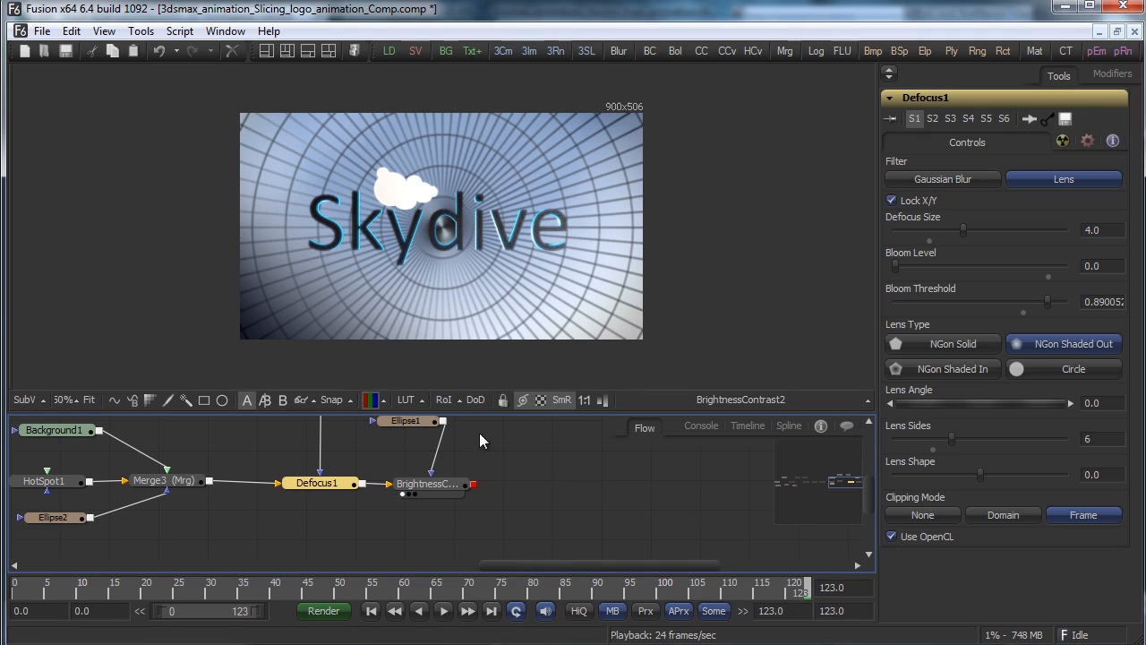
left_click_drag(526, 570, 484, 565)
left_click(194, 480)
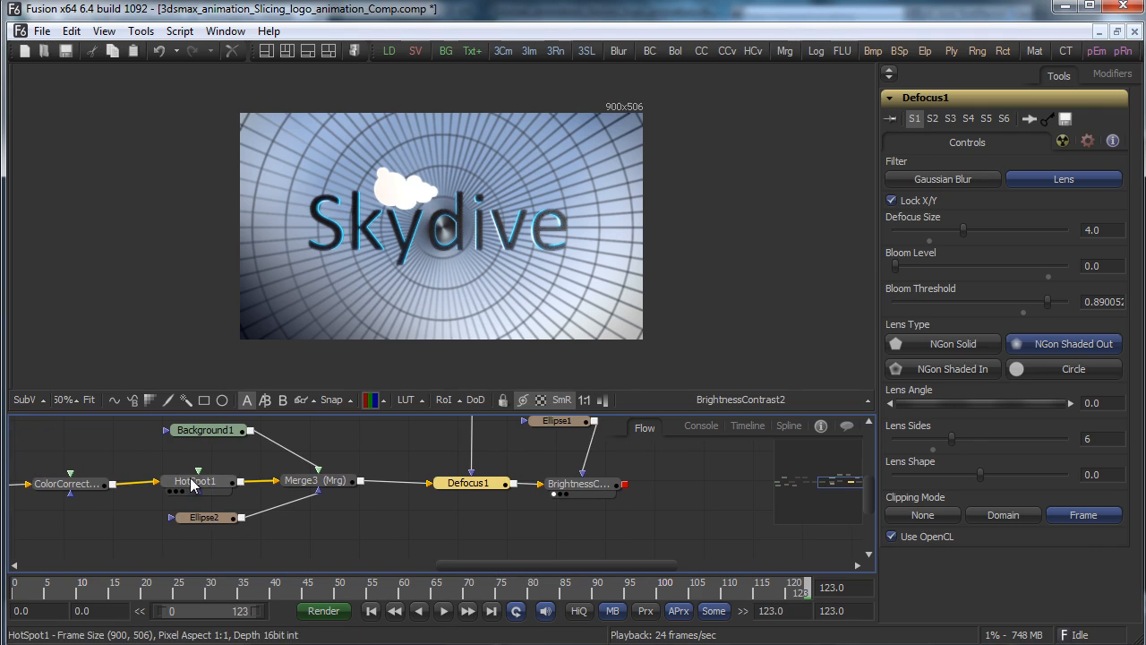
left_click_drag(911, 213, 926, 214)
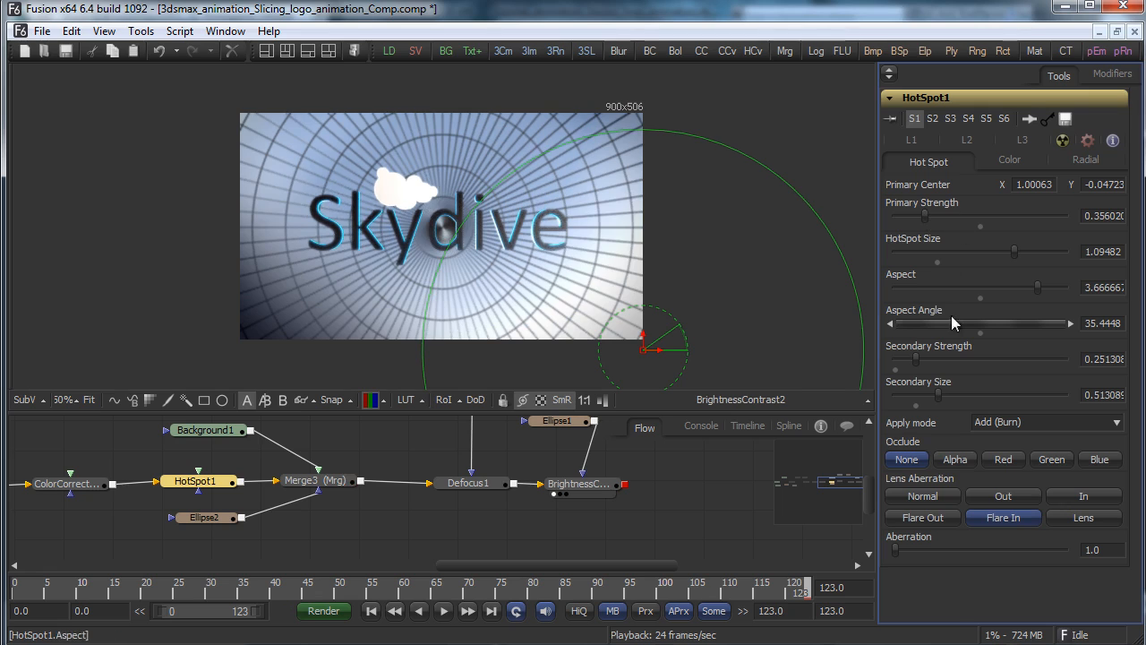
left_click_drag(916, 359, 936, 358)
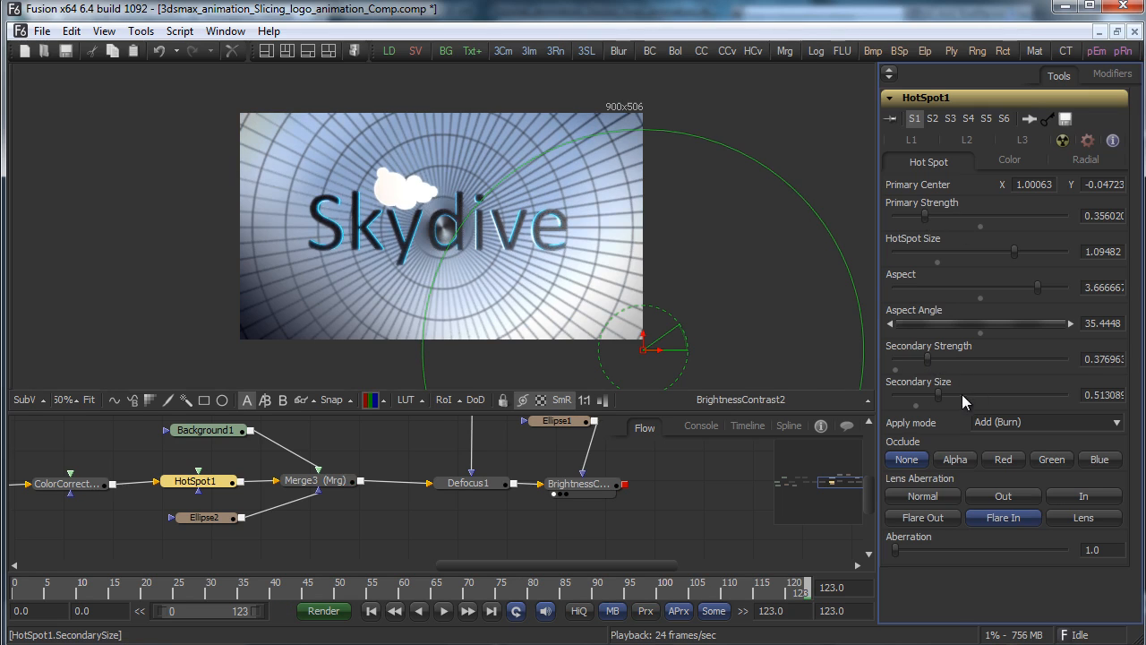
left_click(949, 394)
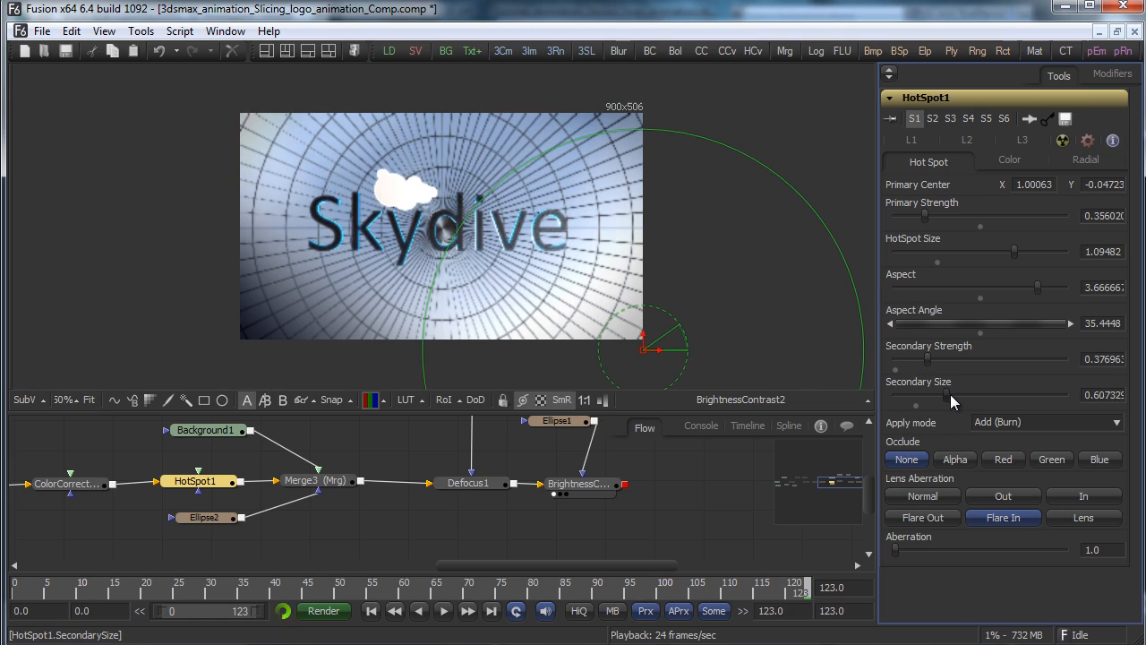
left_click_drag(949, 394, 945, 394)
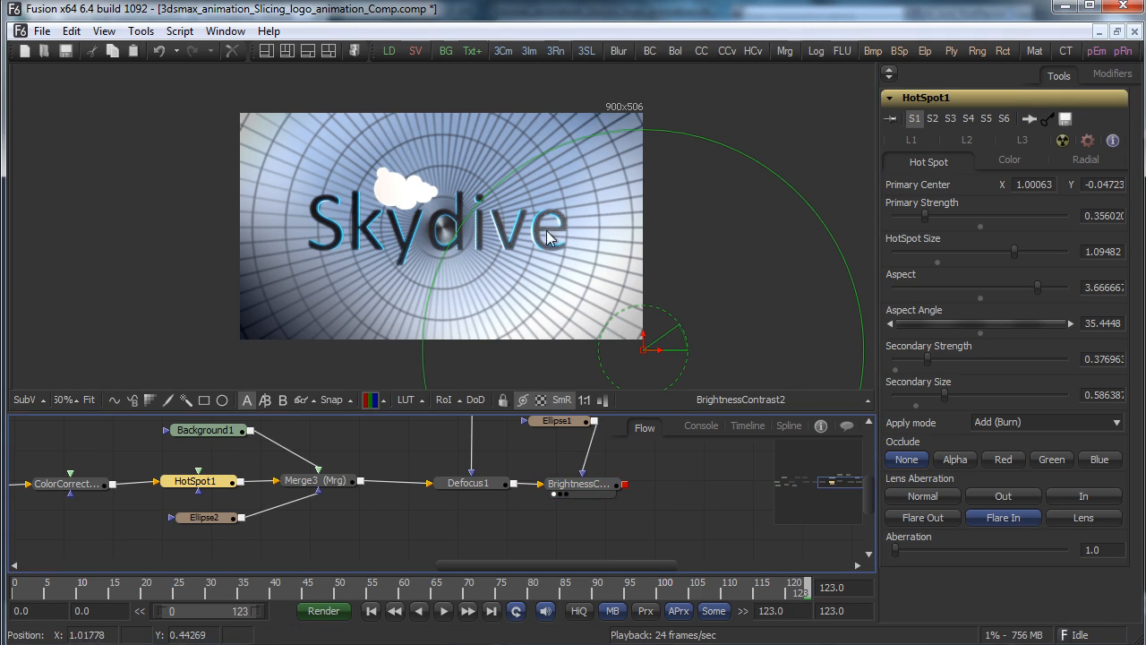
Give the Merge's ellipse mask a border width of about -0.097 and a height of about 0.74, nudging its center slightly
left_click(188, 521)
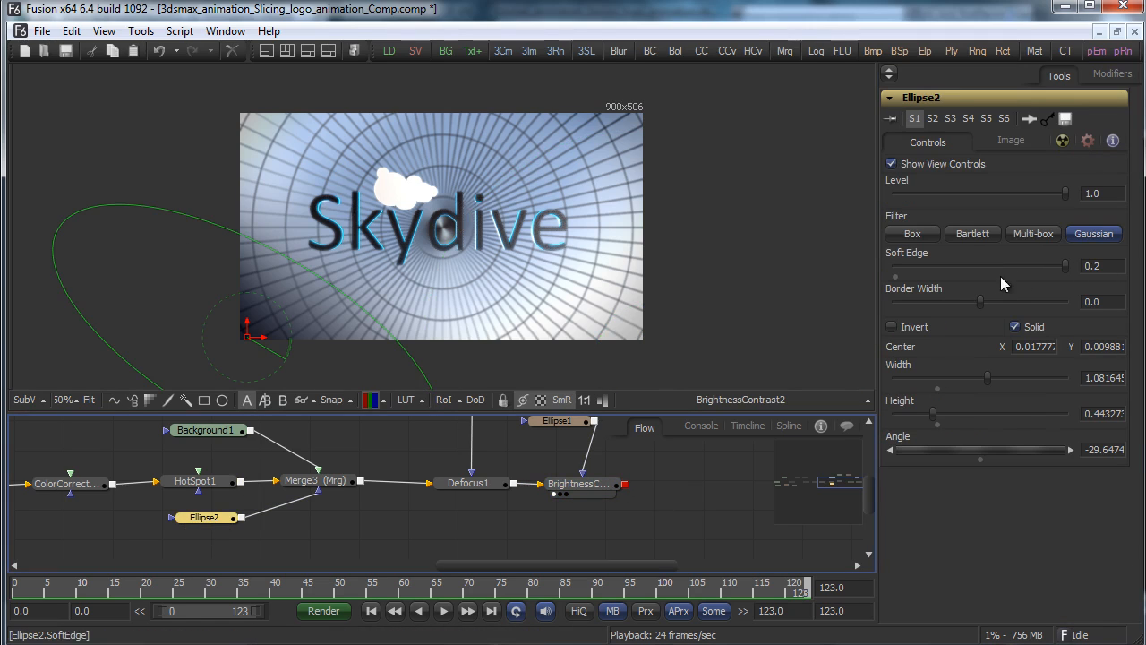
left_click_drag(980, 301, 941, 305)
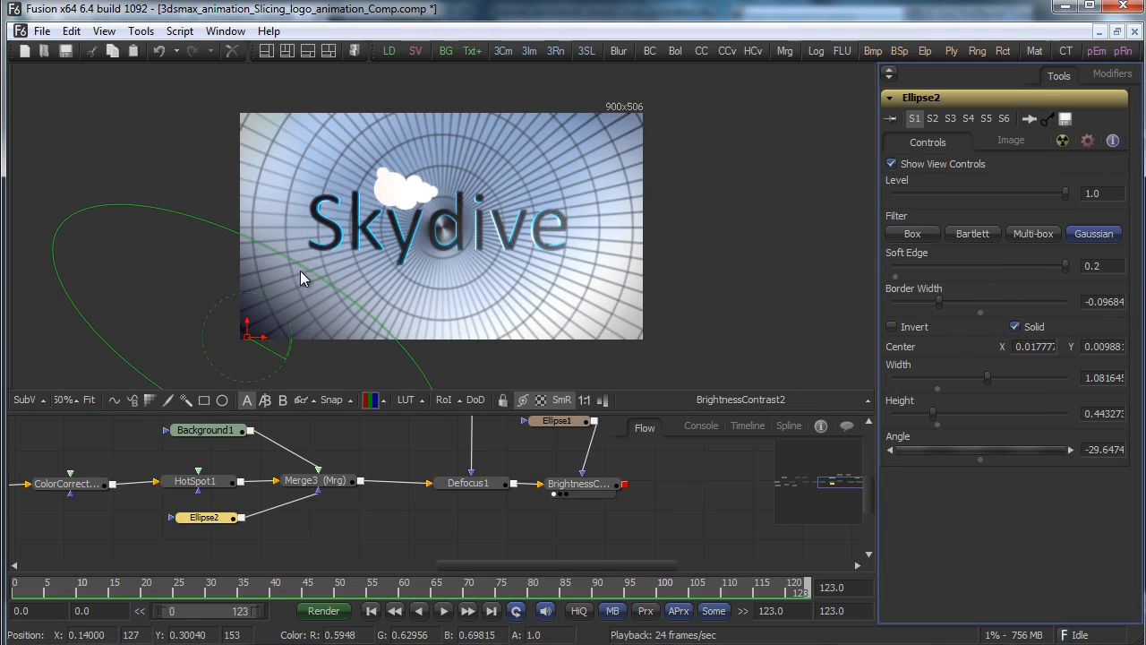
left_click_drag(332, 284, 435, 226)
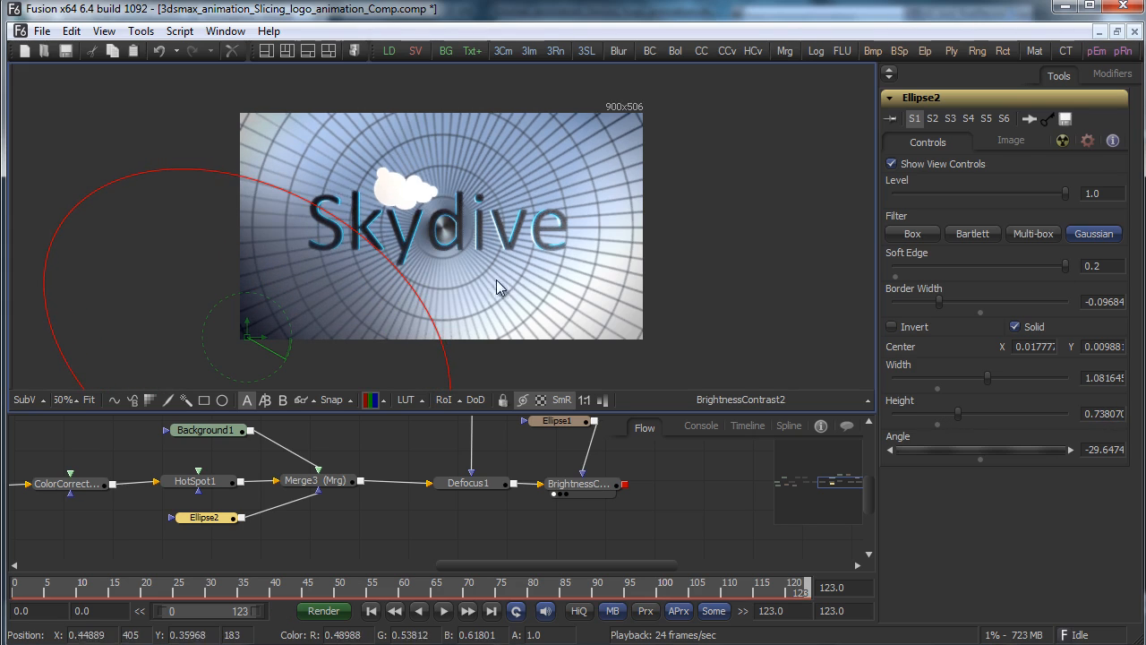
left_click_drag(248, 334, 244, 338)
Lower the blend of the dark background's Merge to about 0.52 and check the composite at frames 0 and 123
left_click(309, 481)
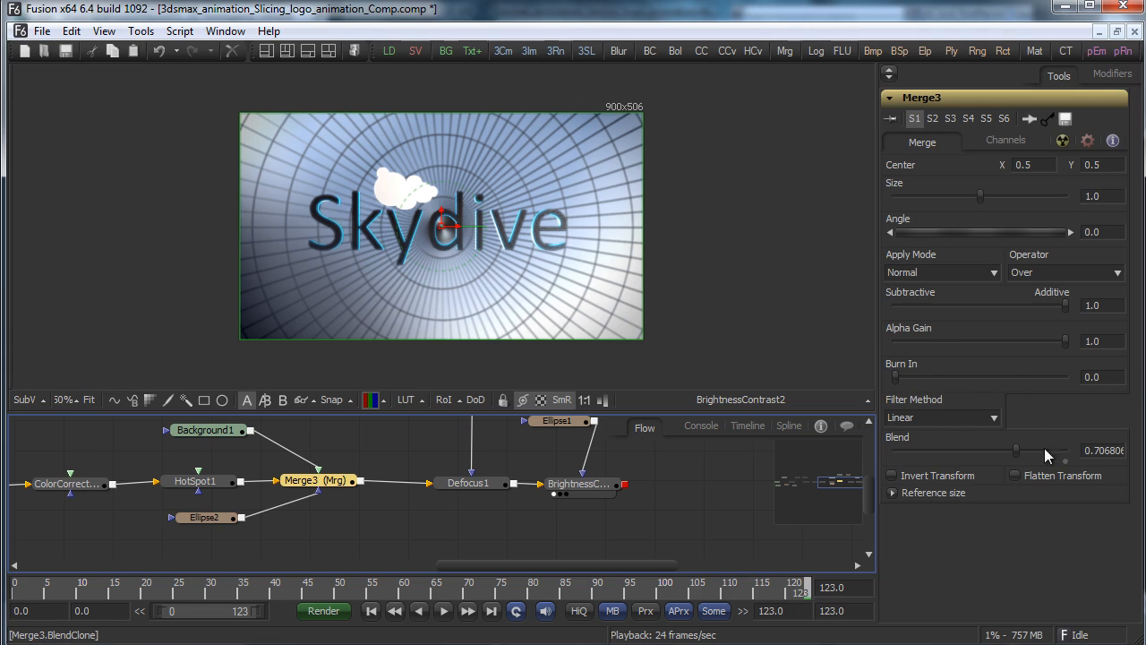
left_click_drag(1017, 450, 985, 452)
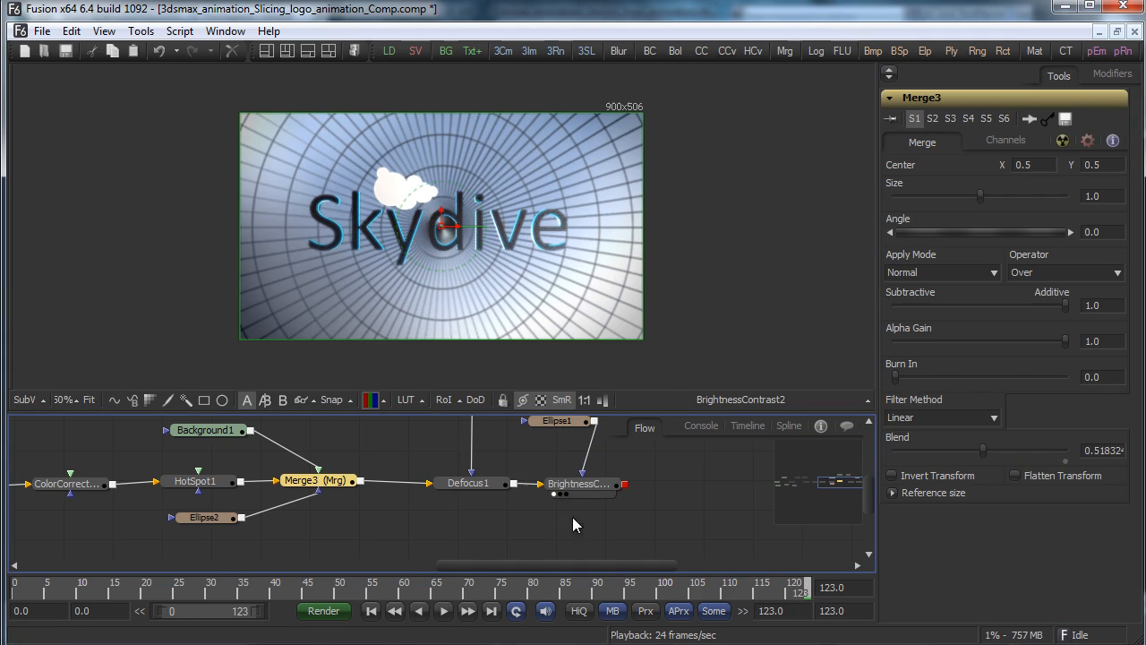
left_click_drag(548, 566, 616, 562)
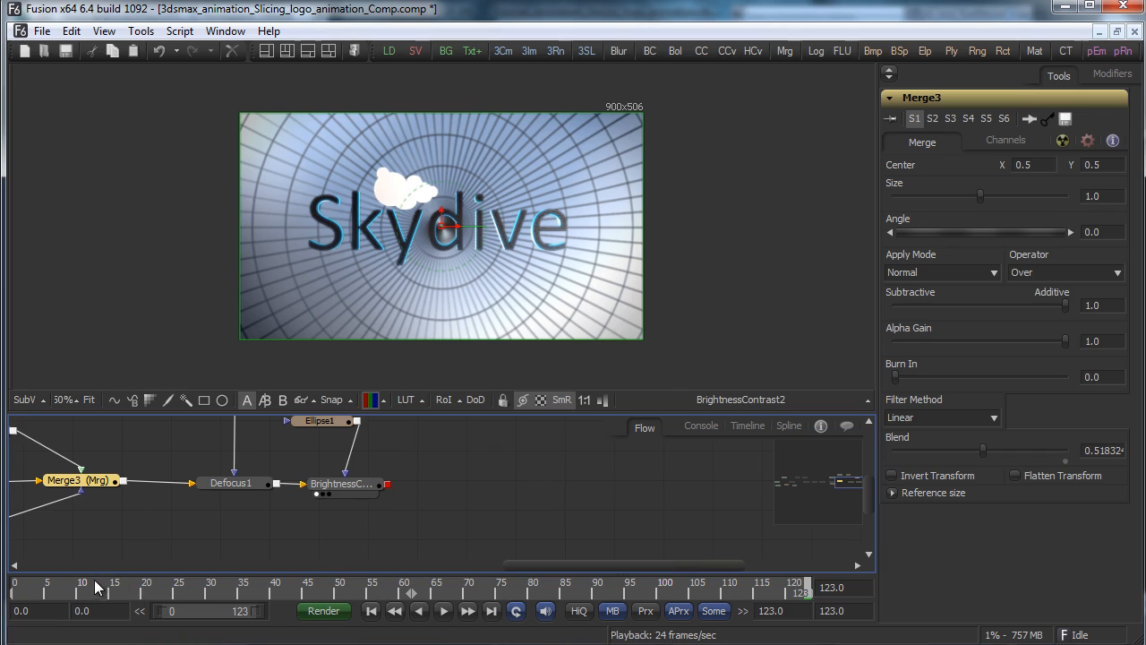
left_click_drag(45, 585, 14, 586)
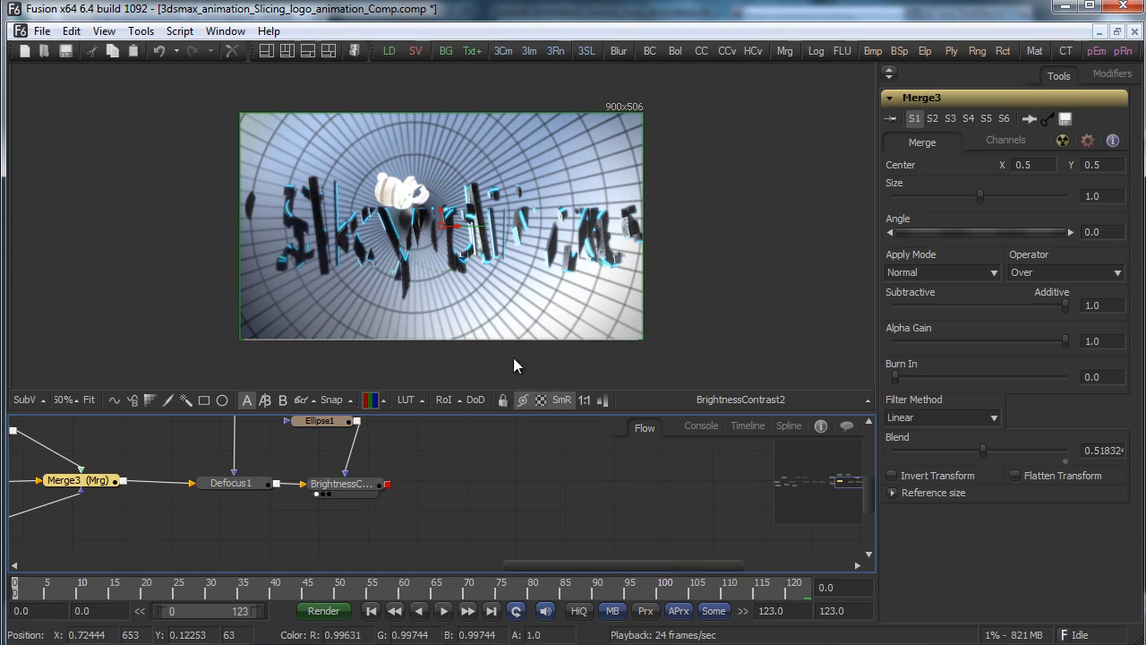
left_click_drag(423, 415, 422, 426)
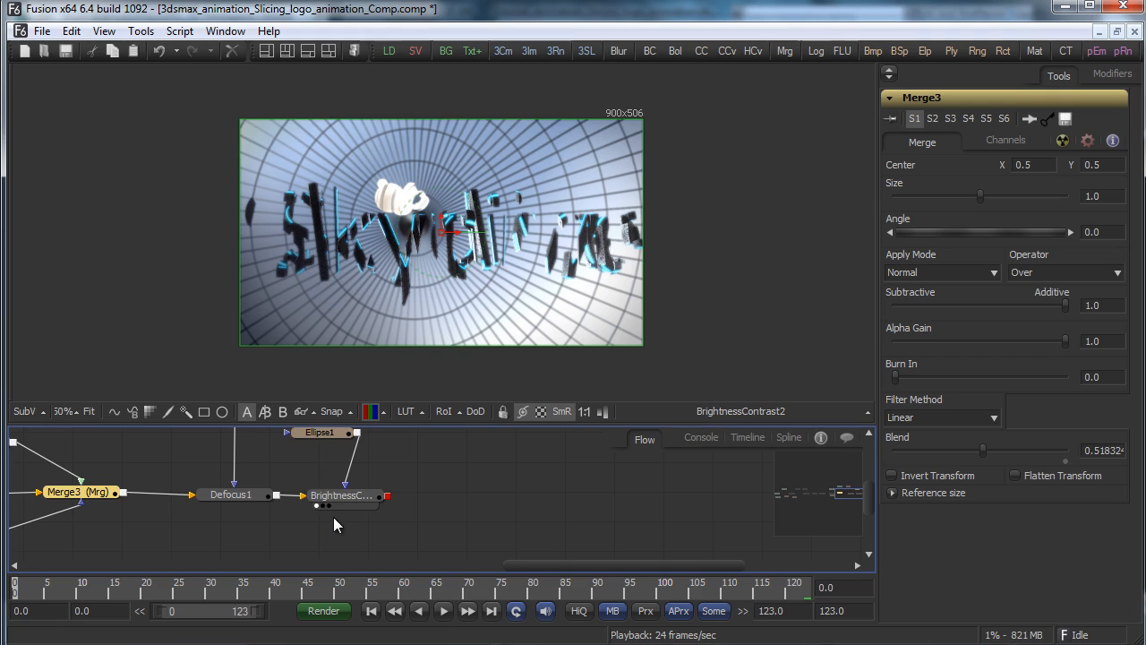
left_click(810, 581)
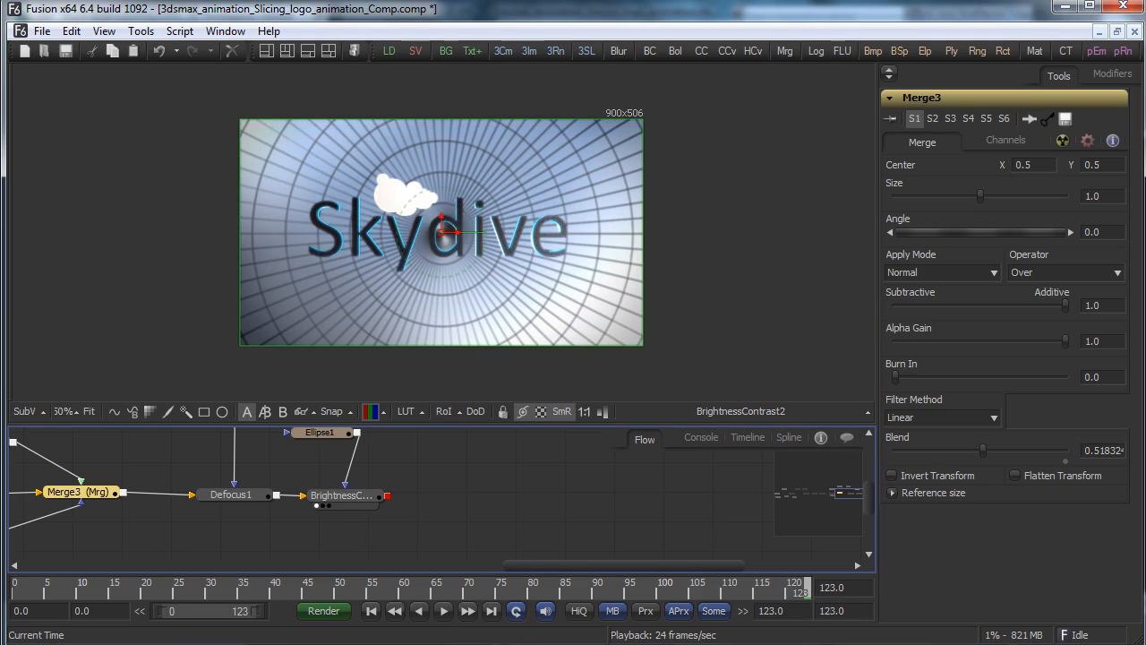
Add a Grain node after the last Brightness/Contrast, connect it and preview its output at 100% zoom
key("ctrl+1")
right_click(443, 482)
mouse_move(618, 489)
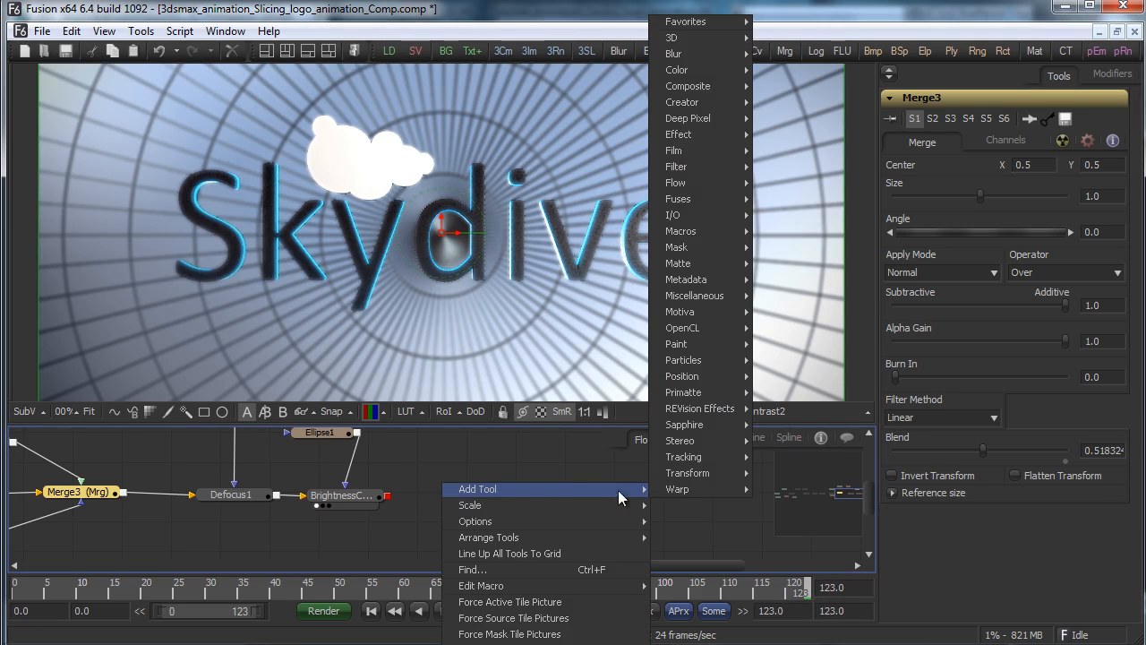
left_click(803, 186)
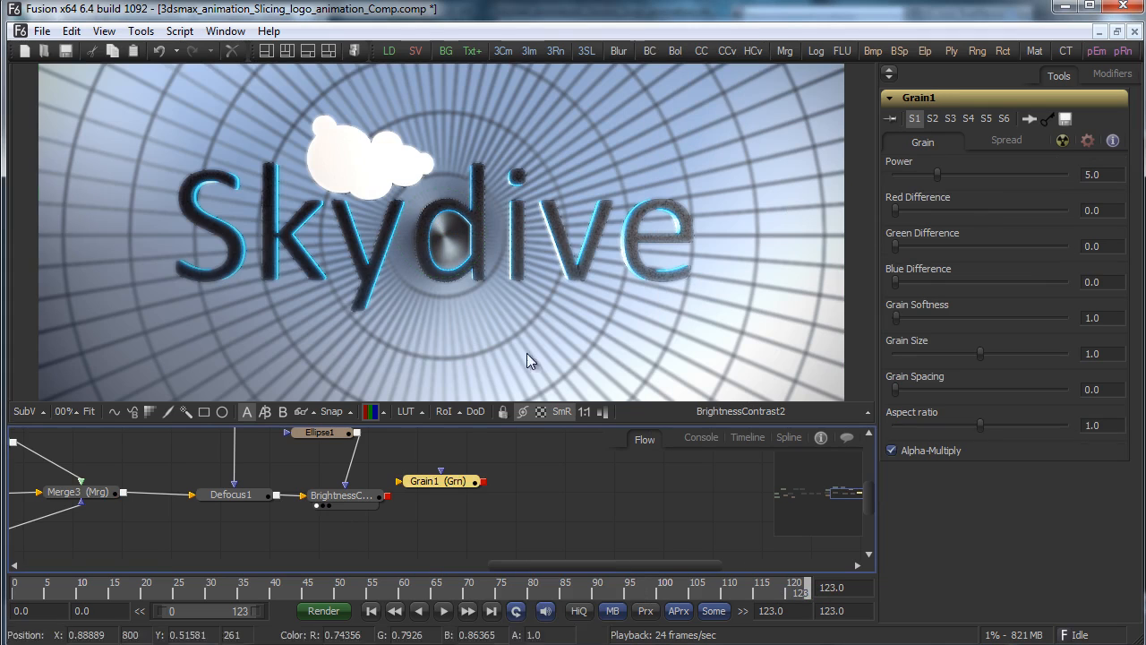
left_click_drag(454, 480, 480, 497)
left_click_drag(388, 496, 562, 263)
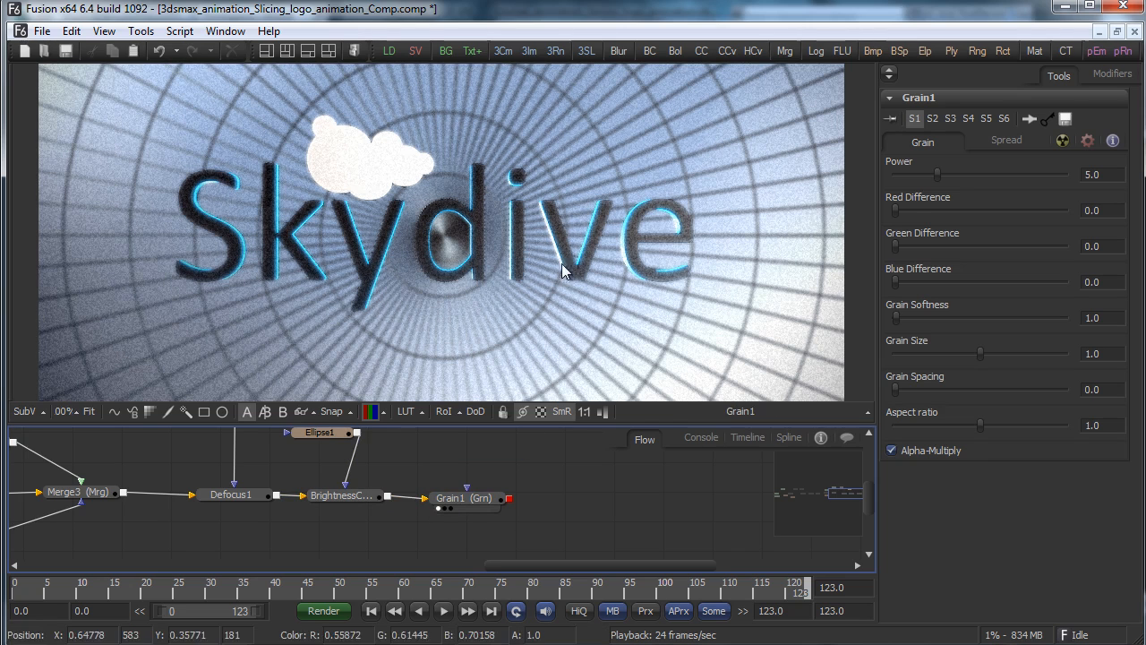
Set the Grain power to 1.0 and align its node with the end of the node chain
left_click(1111, 176)
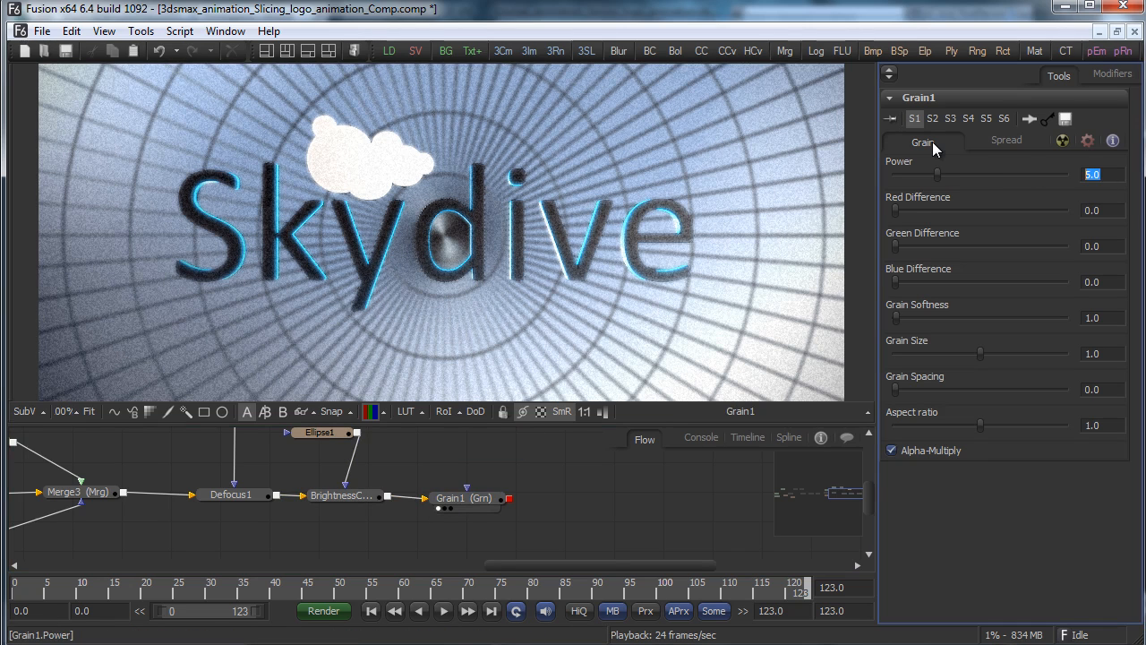
type("1")
key("Tab")
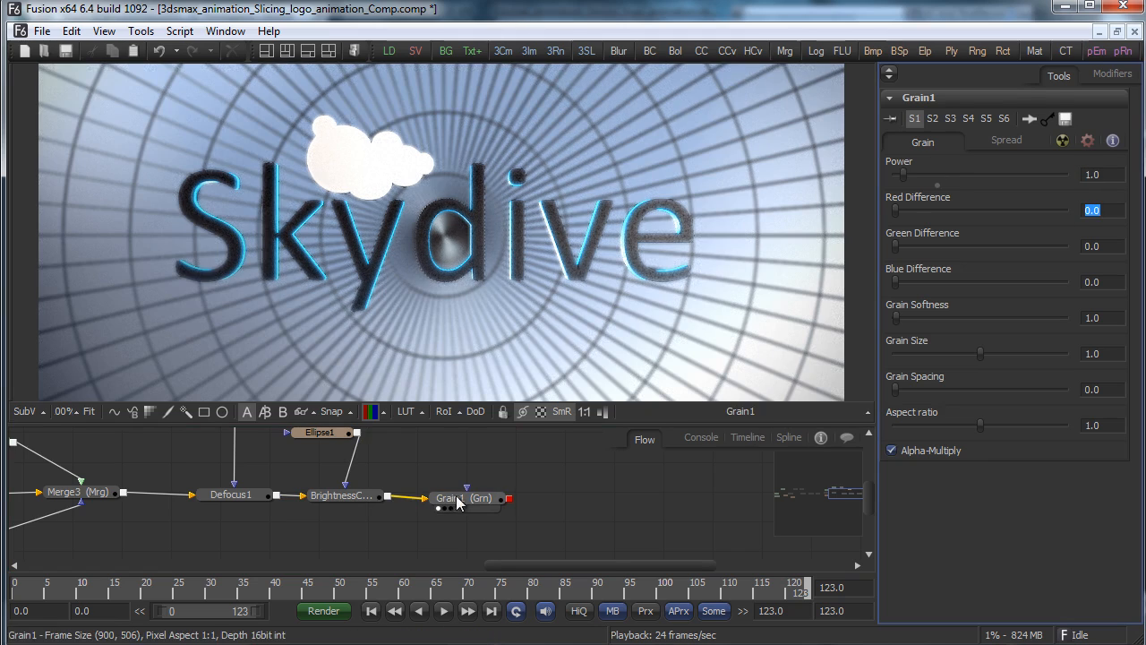
left_click_drag(457, 496, 464, 493)
left_click(843, 493)
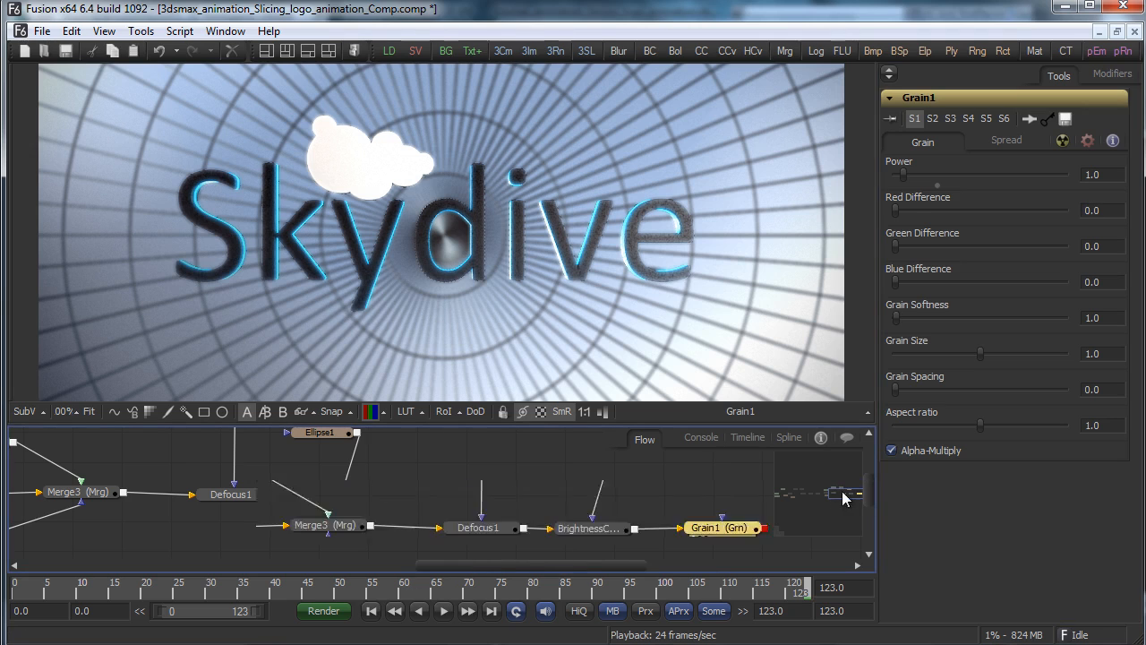
left_click_drag(843, 492, 813, 488)
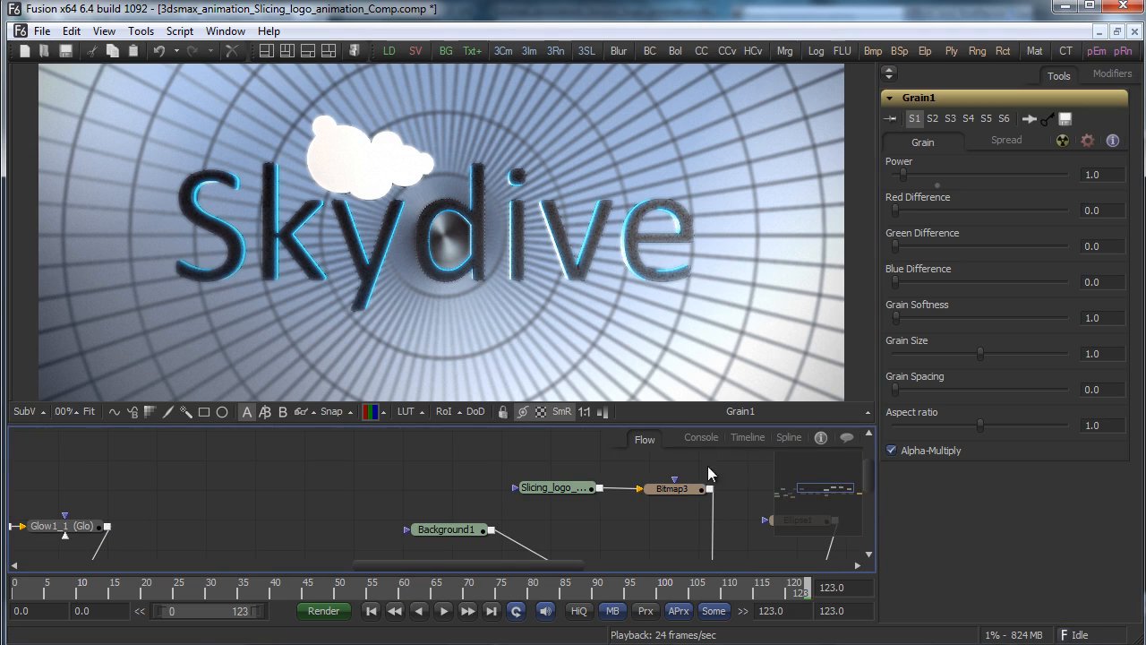
Fit the composite in the viewer and save the composition
left_click(62, 411)
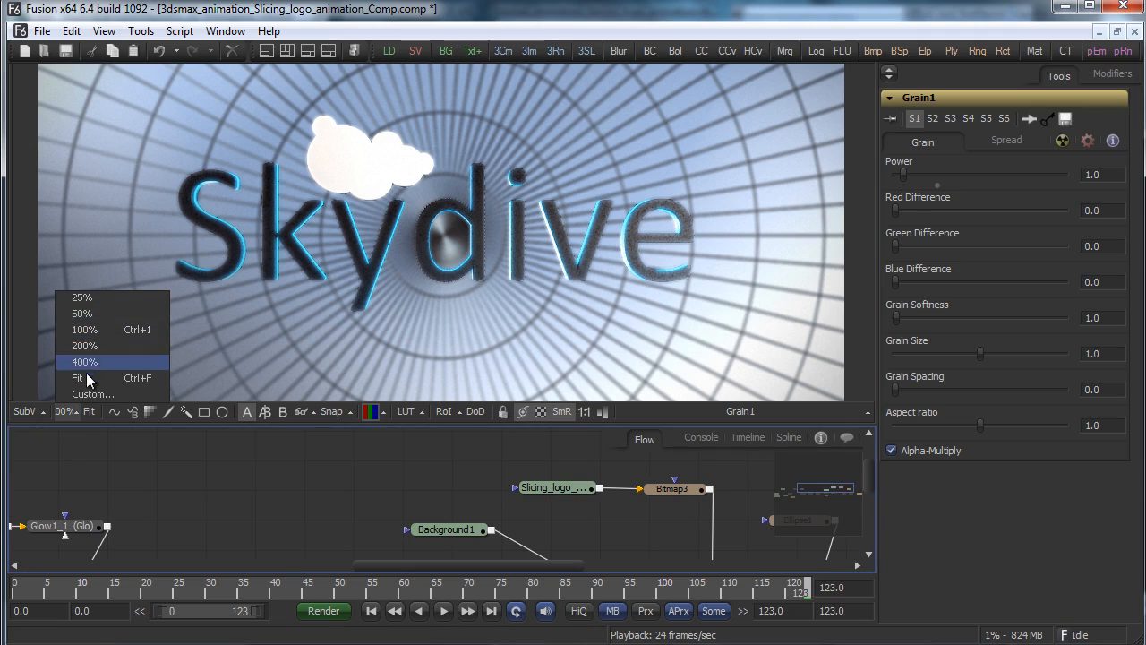
left_click(87, 377)
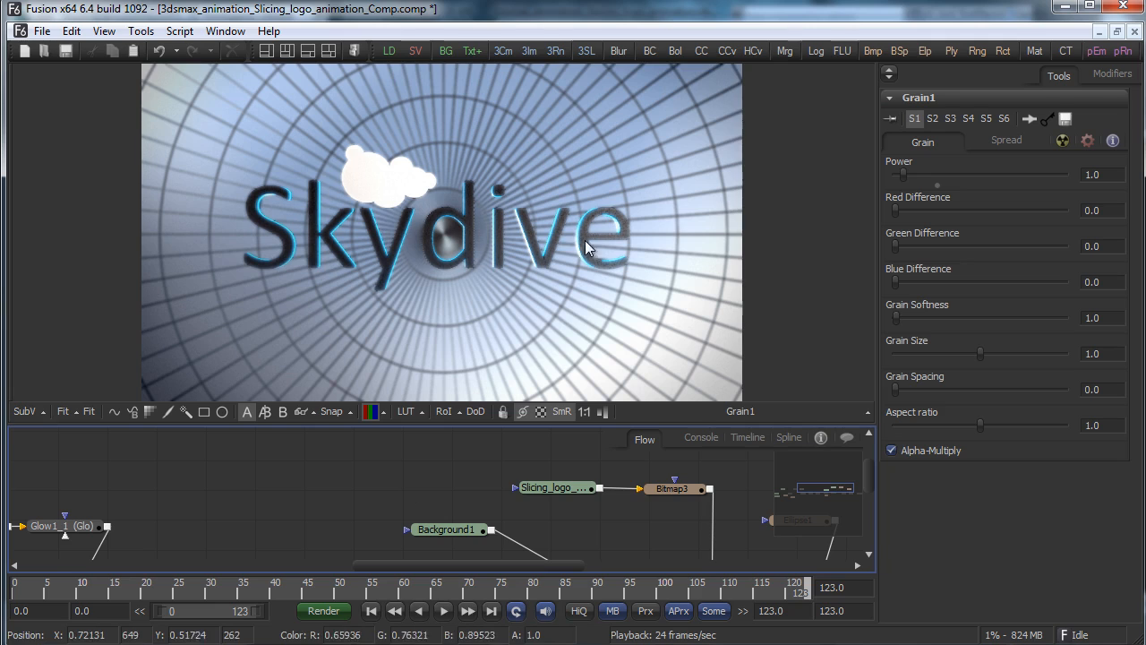
left_click(45, 34)
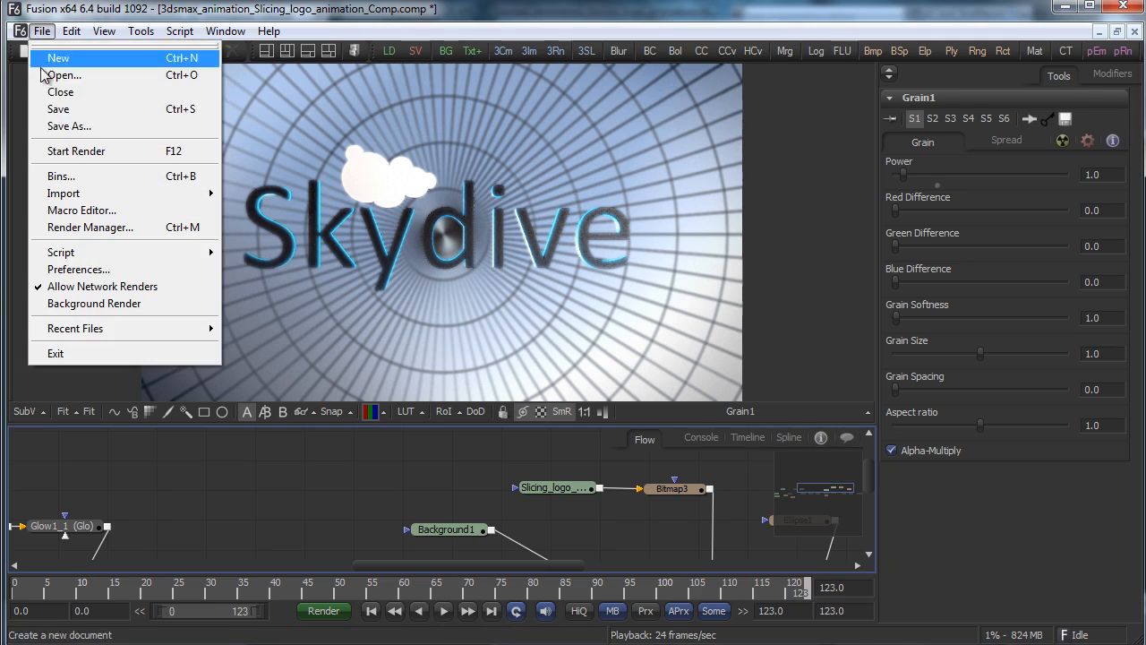
left_click(65, 109)
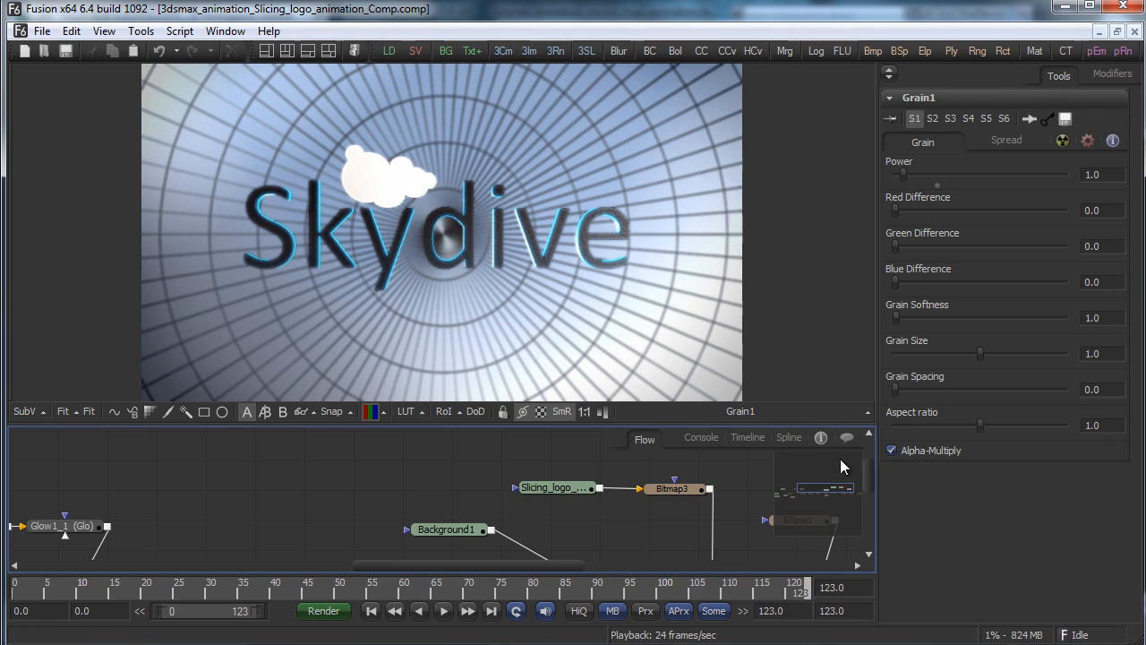
Switch to 3ds Max and close the Render Setup and rendered frame windows
left_click(1064, 6)
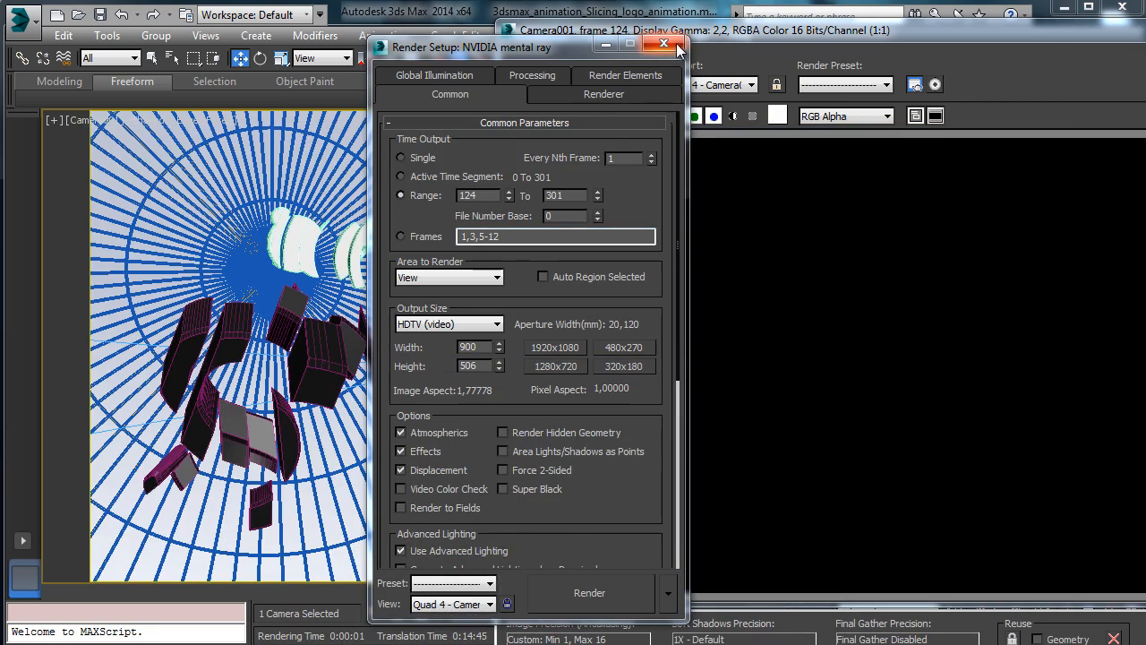
left_click(664, 42)
key("alt+F4")
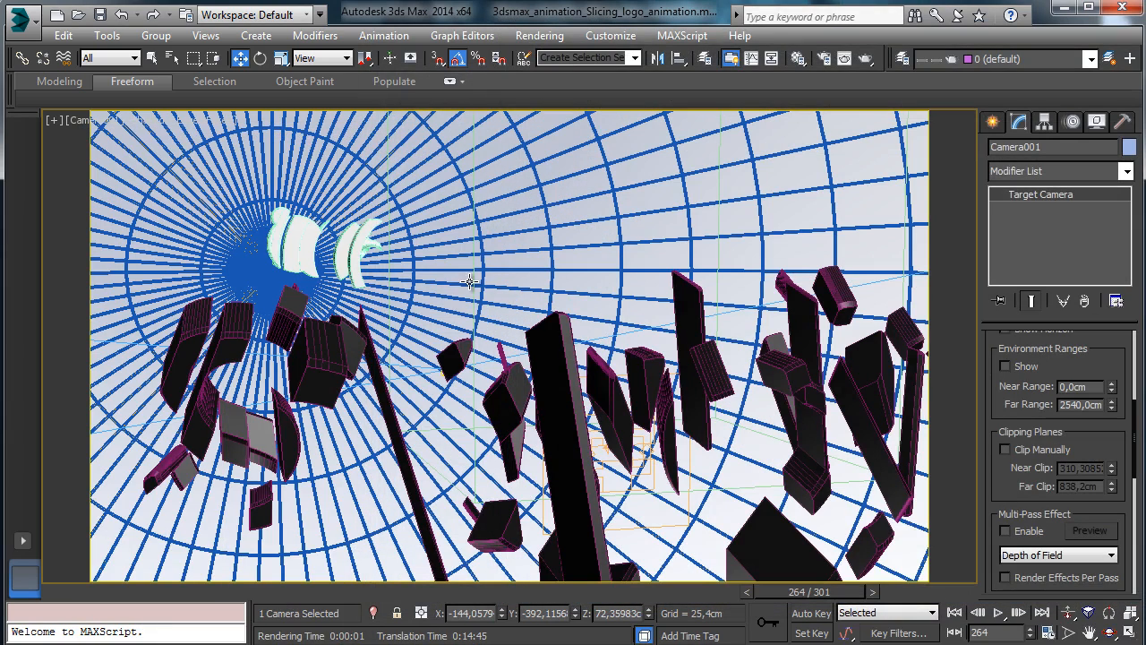